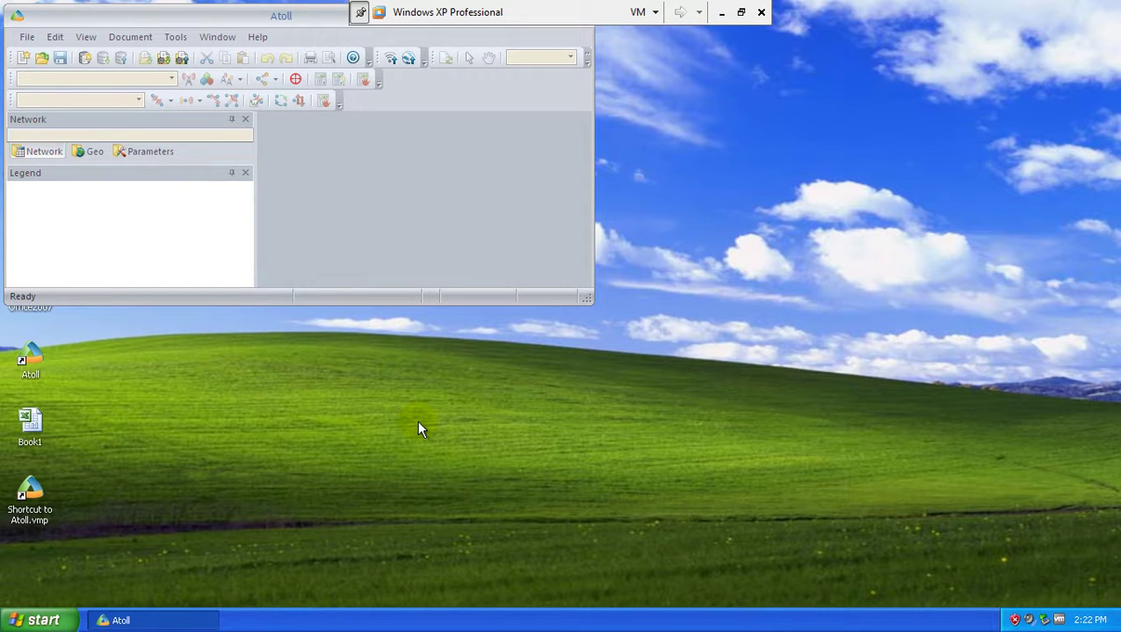
- Maximize the Atoll window and view the version and component list in the program's About information
{"action": "double_click", "coordinate": [263, 15]}
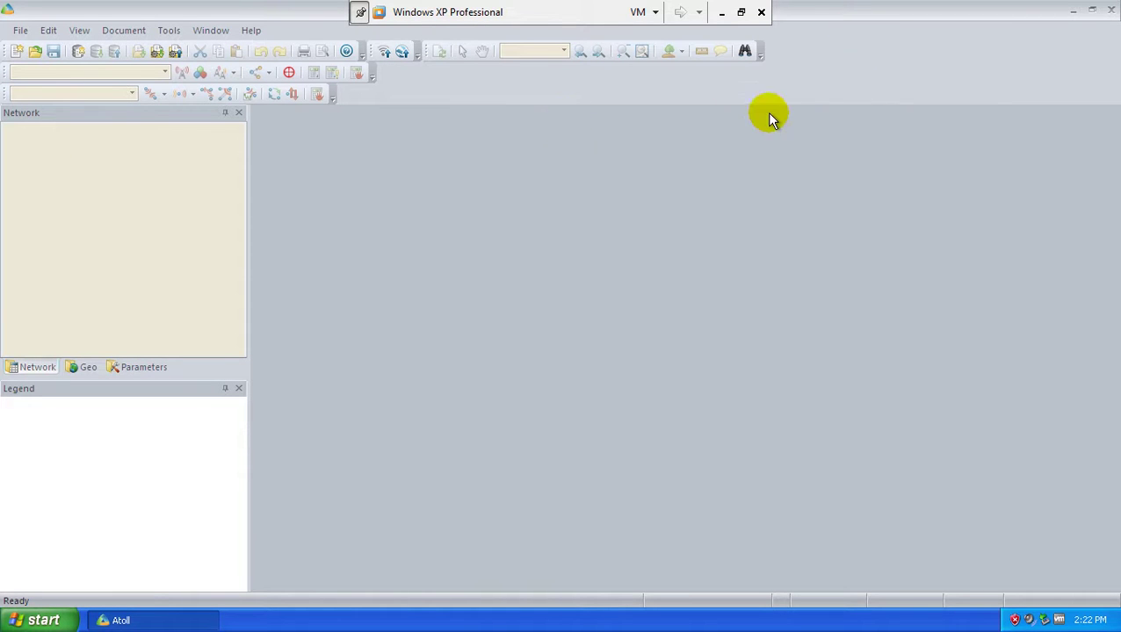
{"action": "left_click", "coordinate": [248, 30]}
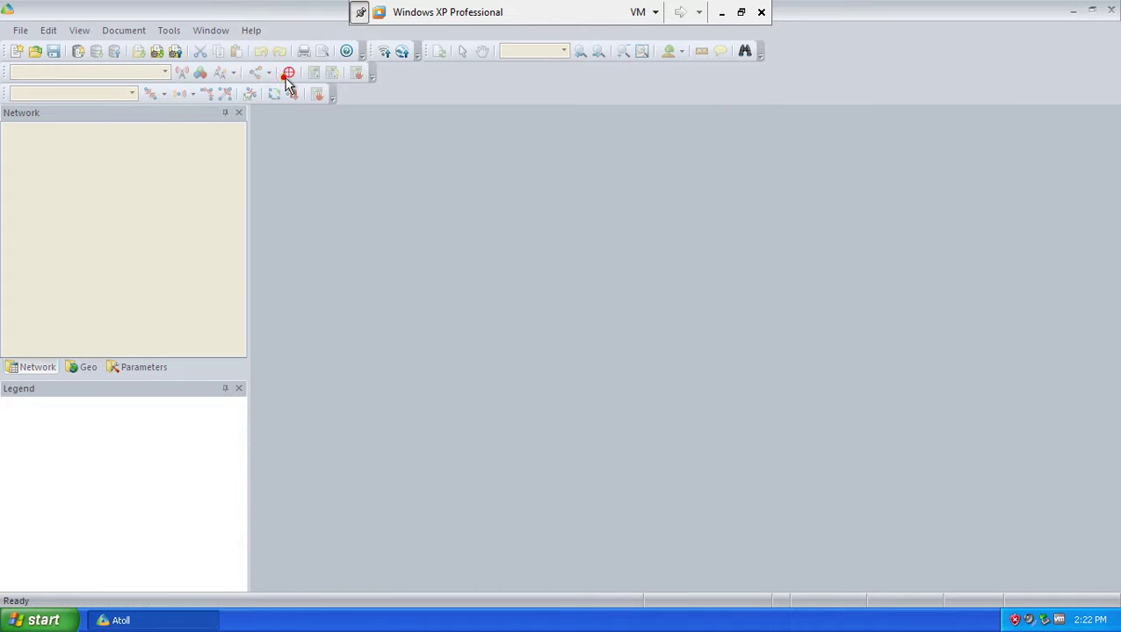
{"action": "left_click", "coordinate": [279, 76]}
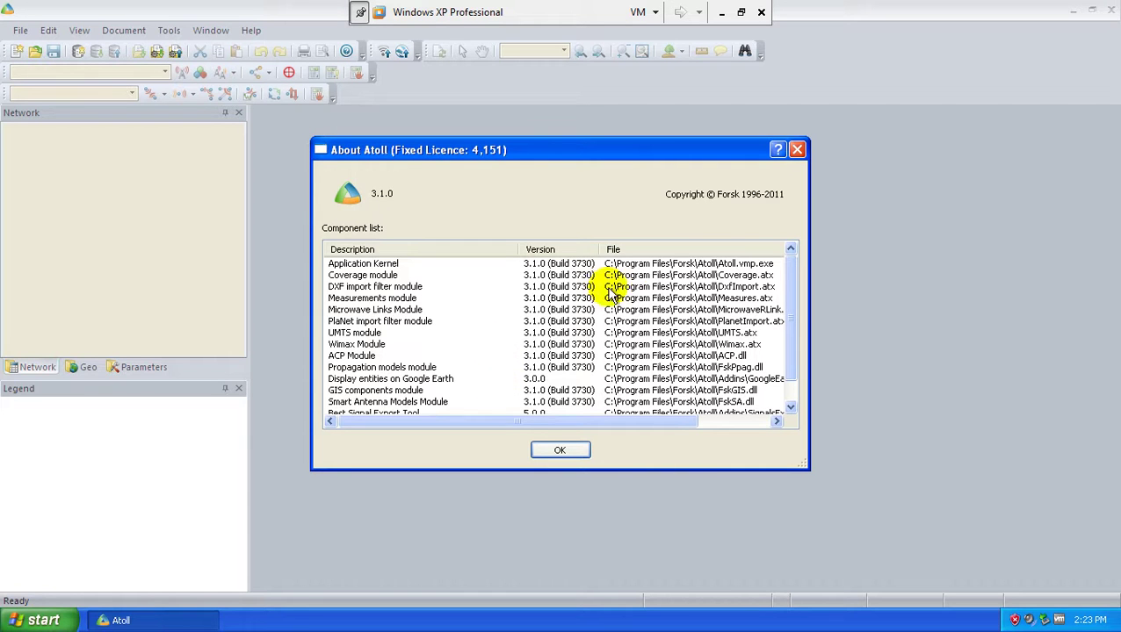
{"action": "left_click", "coordinate": [800, 147]}
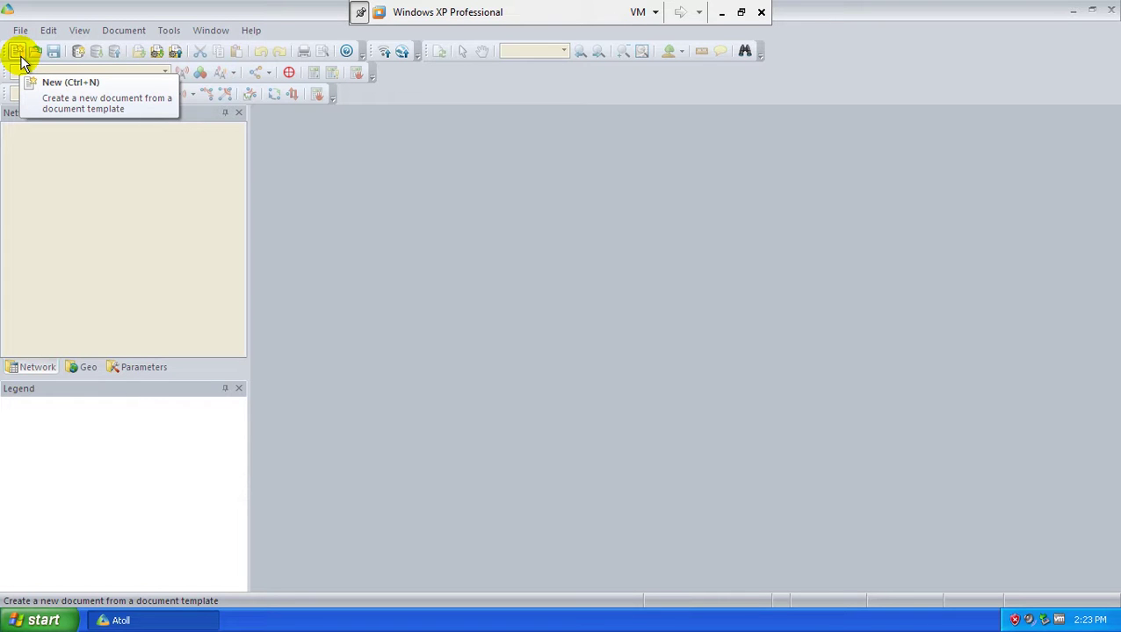
- Create a new project document from the GSM GPRS EDGE template
{"action": "left_click", "coordinate": [18, 53]}
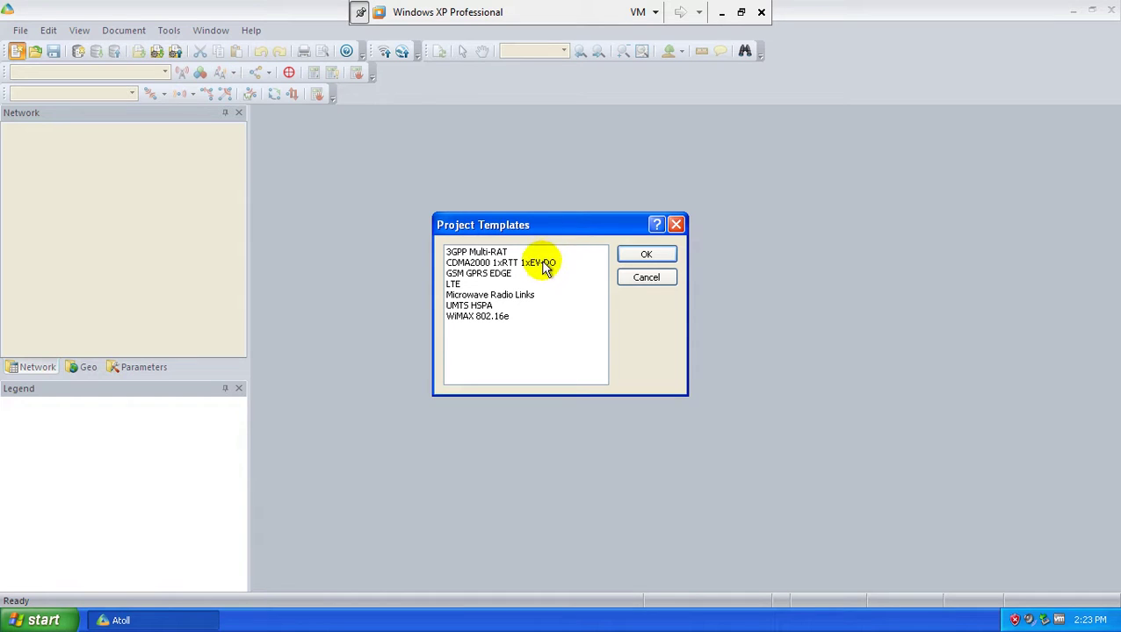
{"action": "left_click", "coordinate": [473, 274]}
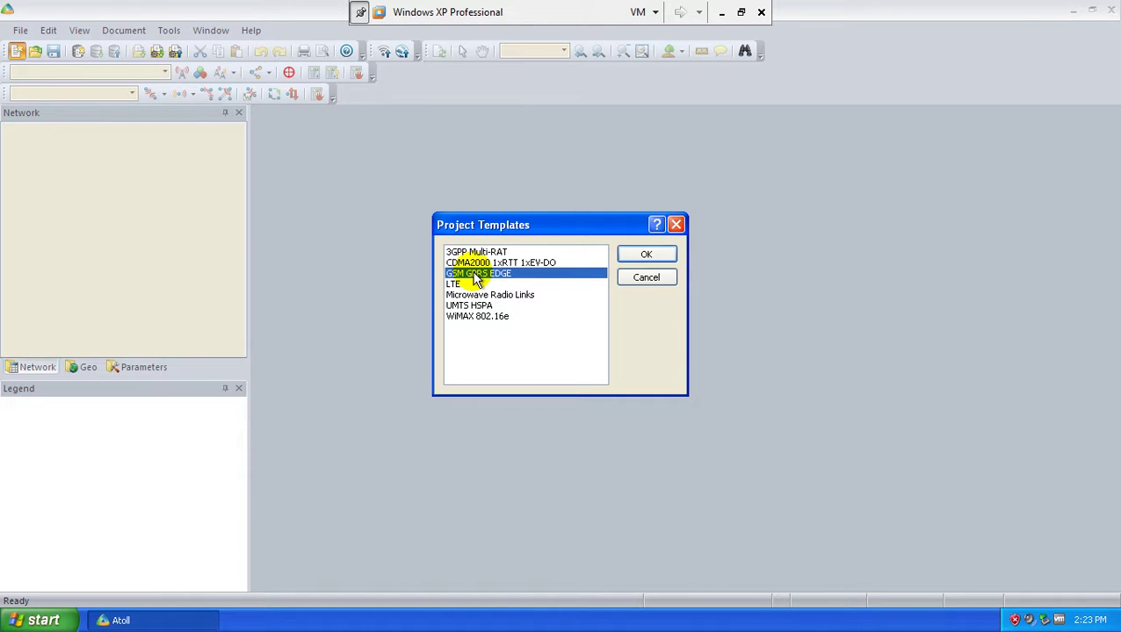
{"action": "left_click", "coordinate": [636, 253]}
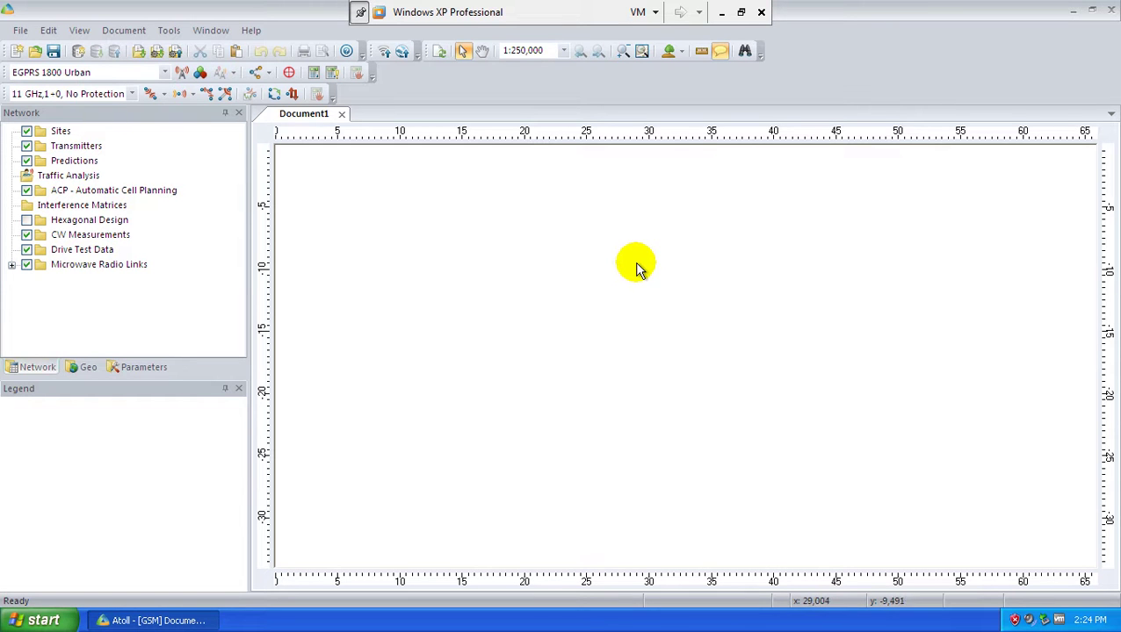
- Look through the new document's Geo and Parameters explorers, ending back on the Network explorer
{"action": "left_click", "coordinate": [76, 365]}
{"action": "left_click", "coordinate": [138, 367]}
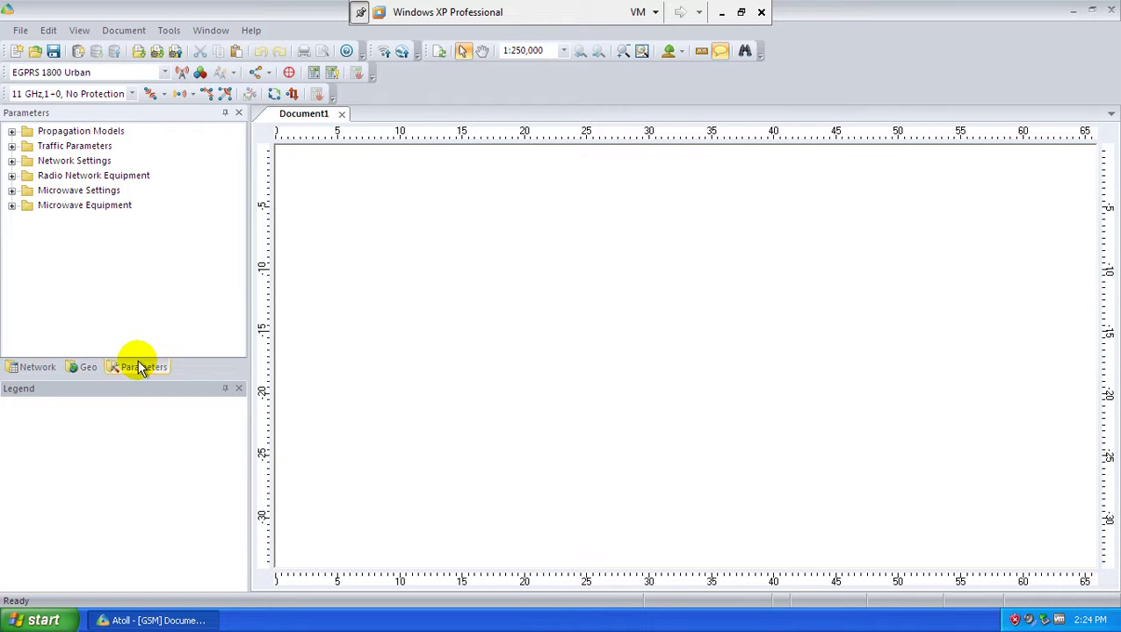
{"action": "left_click", "coordinate": [39, 369]}
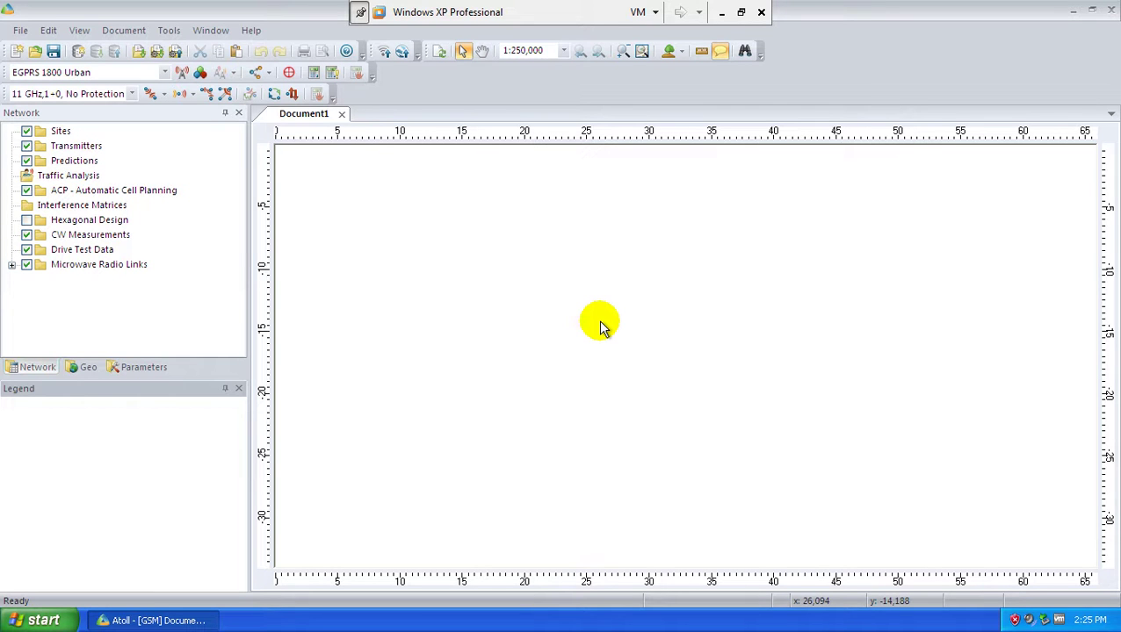
- Set the document's projection coordinate system to WGS 84 / UTM zone 44N from the WGS84 UTM zones
{"action": "left_click", "coordinate": [121, 31]}
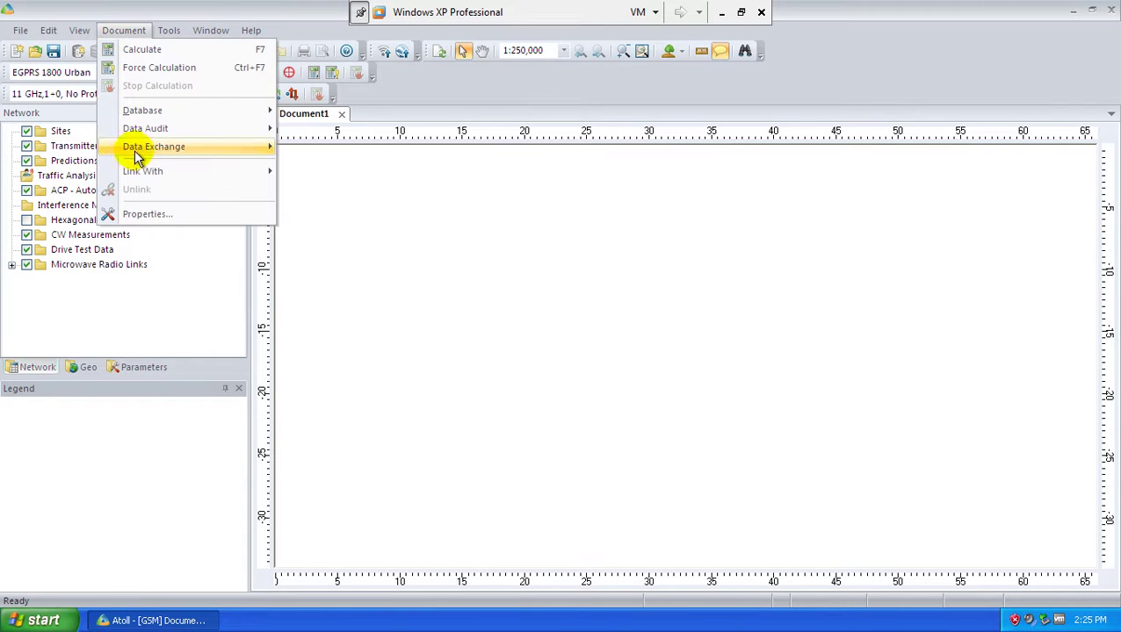
{"action": "left_click", "coordinate": [152, 213]}
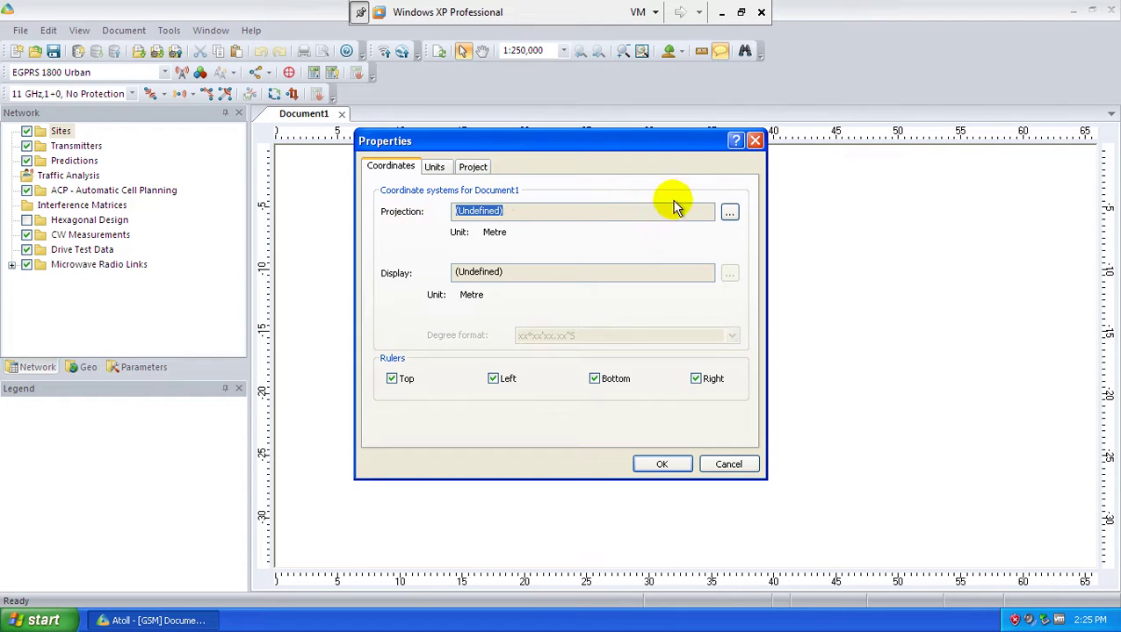
{"action": "left_click", "coordinate": [729, 212]}
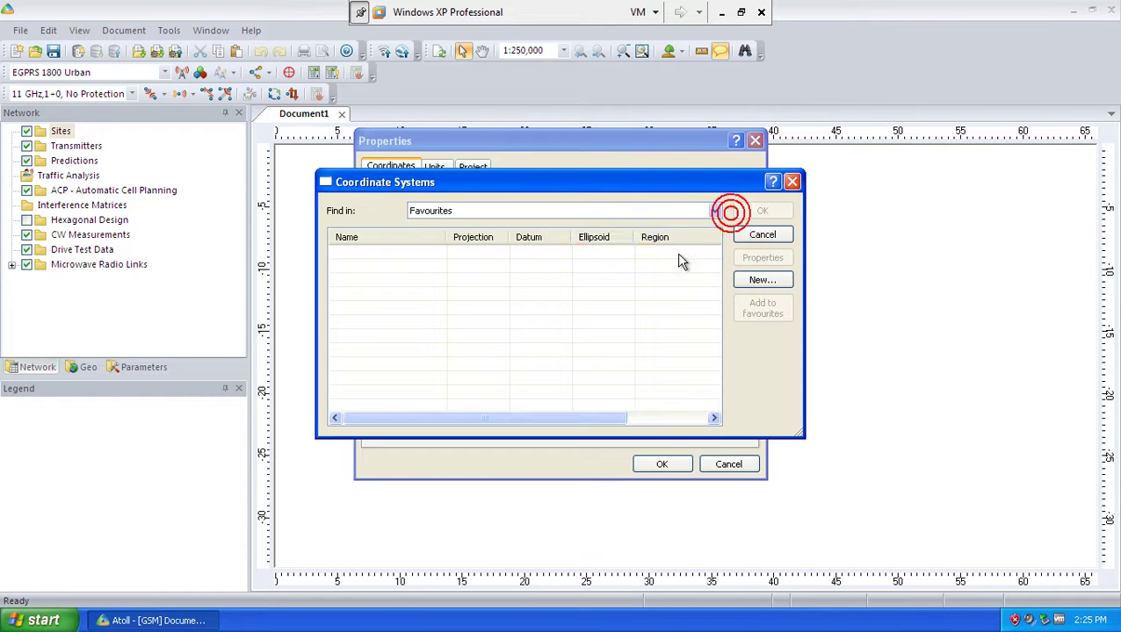
{"action": "left_click", "coordinate": [637, 209]}
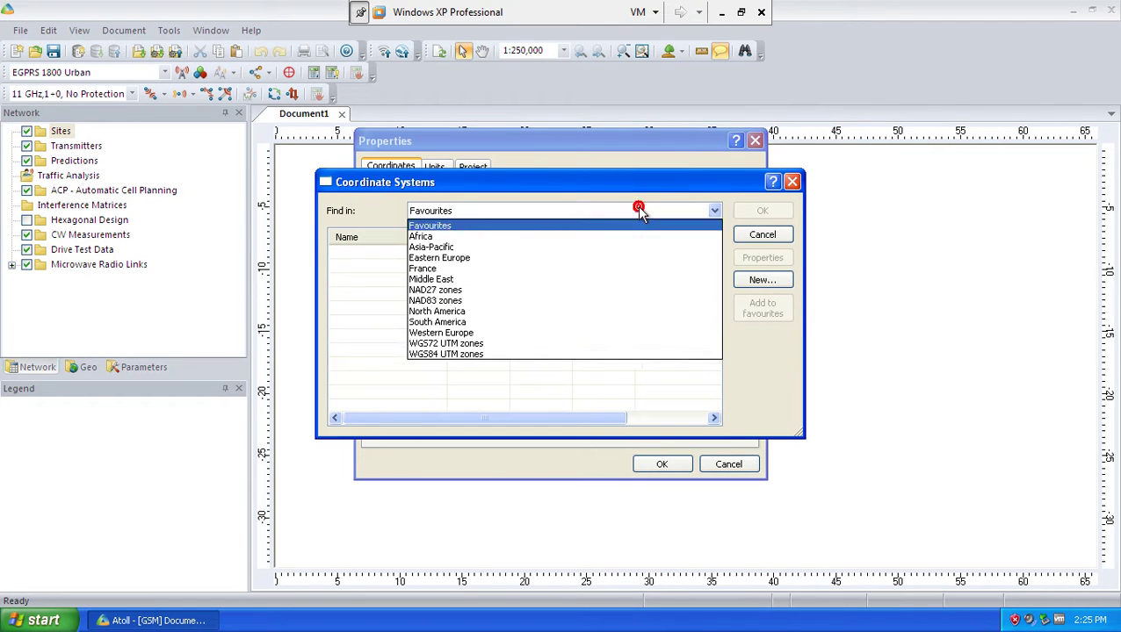
{"action": "left_click", "coordinate": [505, 354]}
{"action": "left_click_drag", "start_coordinate": [718, 253], "coordinate": [686, 295]}
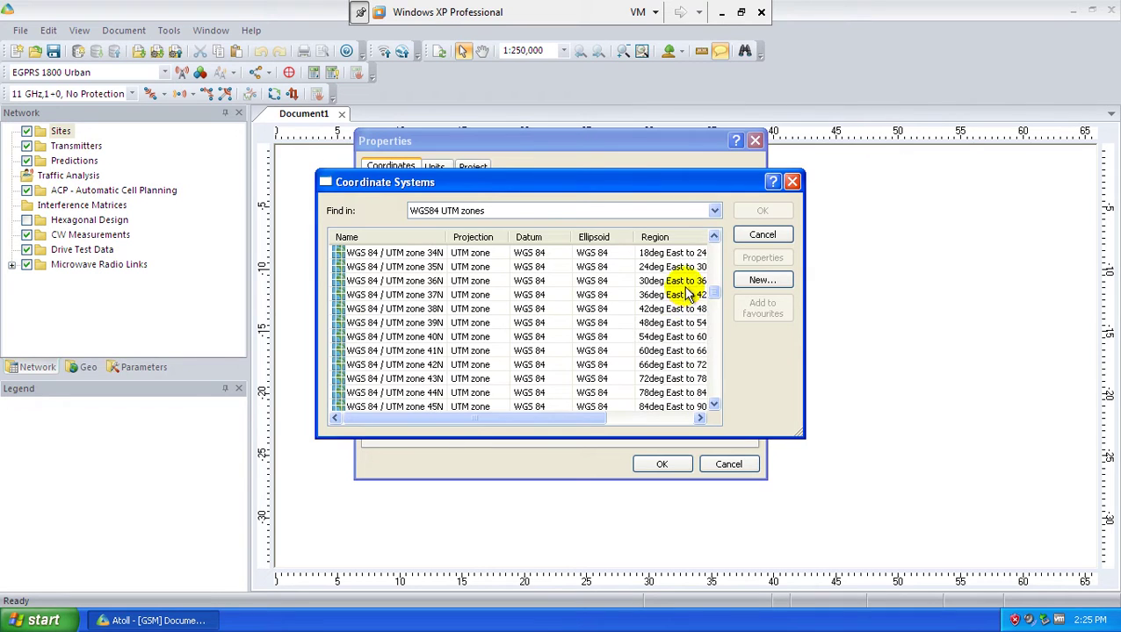
{"action": "left_click", "coordinate": [449, 392]}
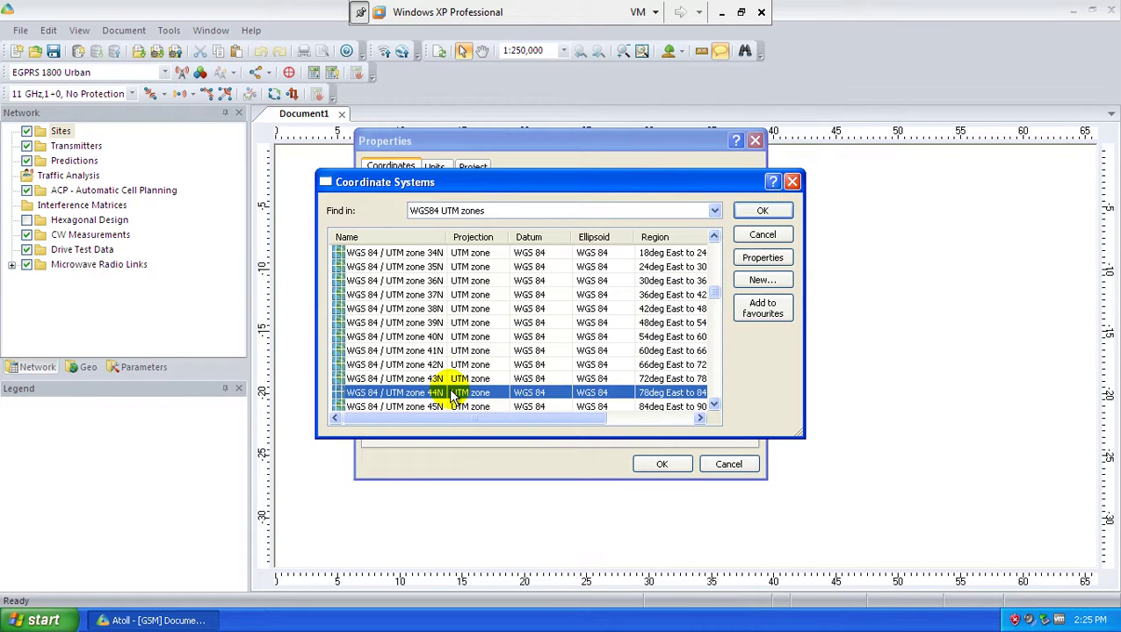
{"action": "left_click", "coordinate": [763, 211]}
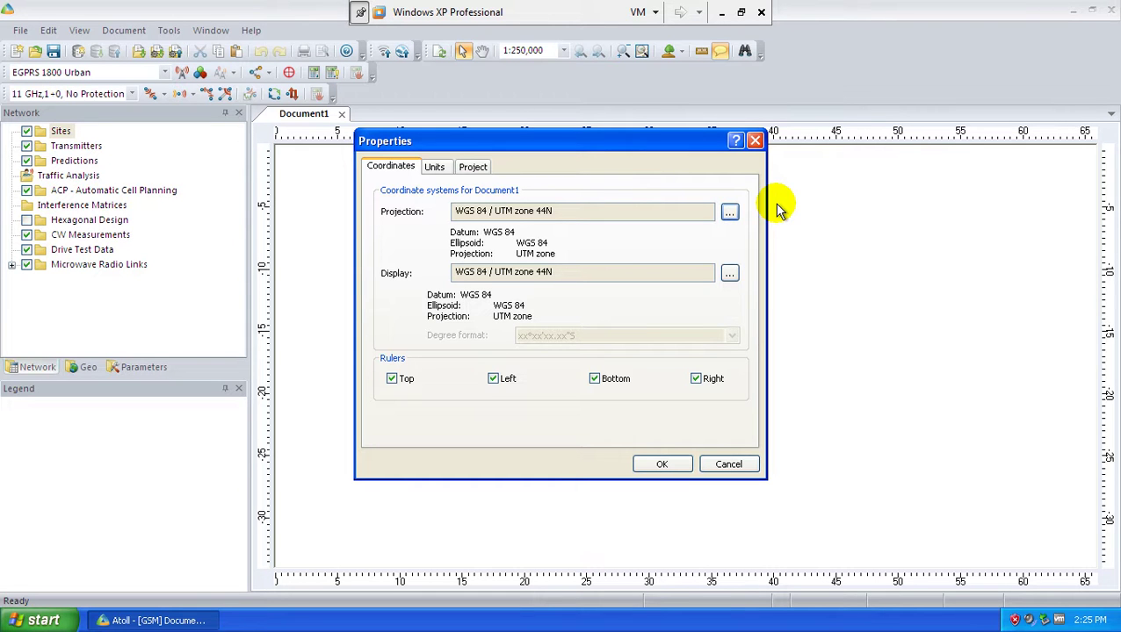
- Set the document's display coordinate system to WGS 84 with the degree format xx.xxxxxS and apply the properties
{"action": "left_click", "coordinate": [730, 273]}
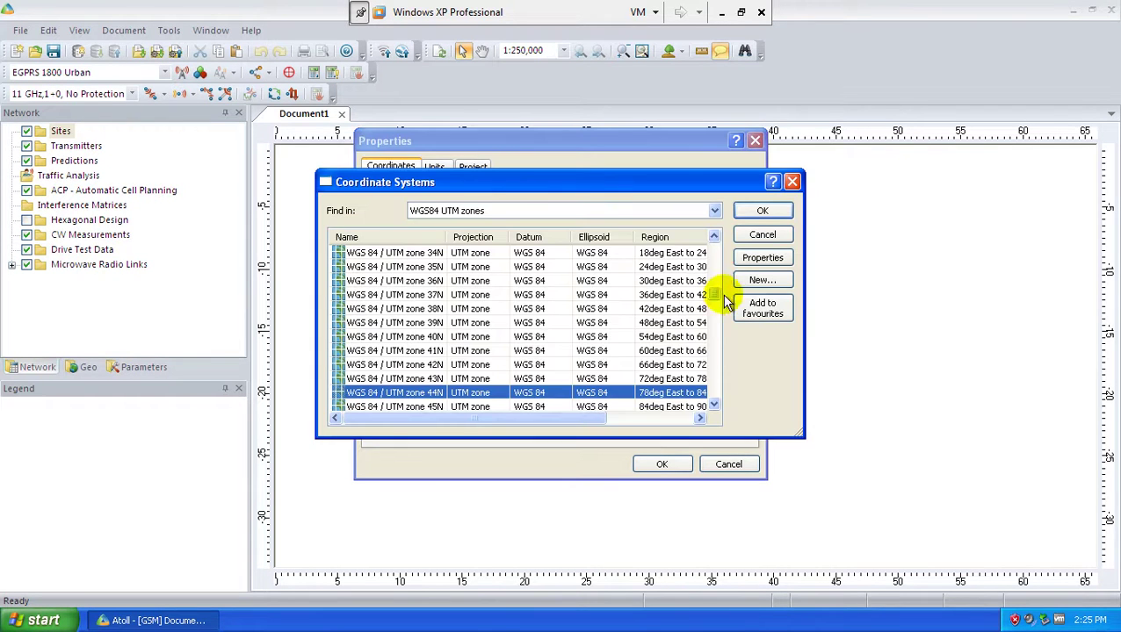
{"action": "left_click_drag", "start_coordinate": [714, 292], "coordinate": [716, 243]}
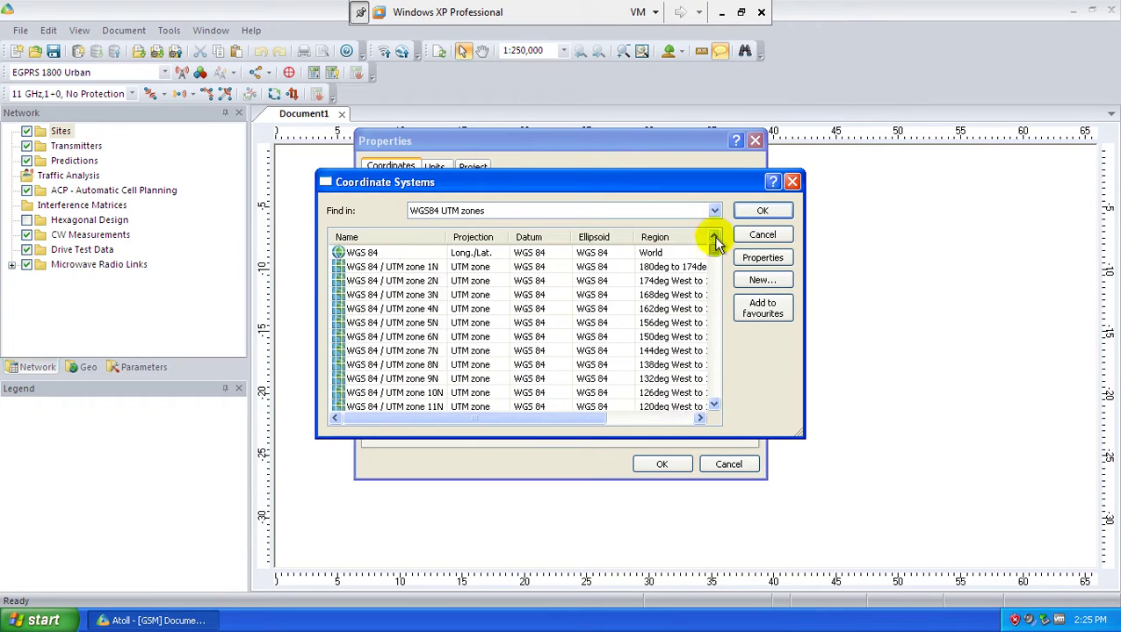
{"action": "left_click", "coordinate": [459, 253]}
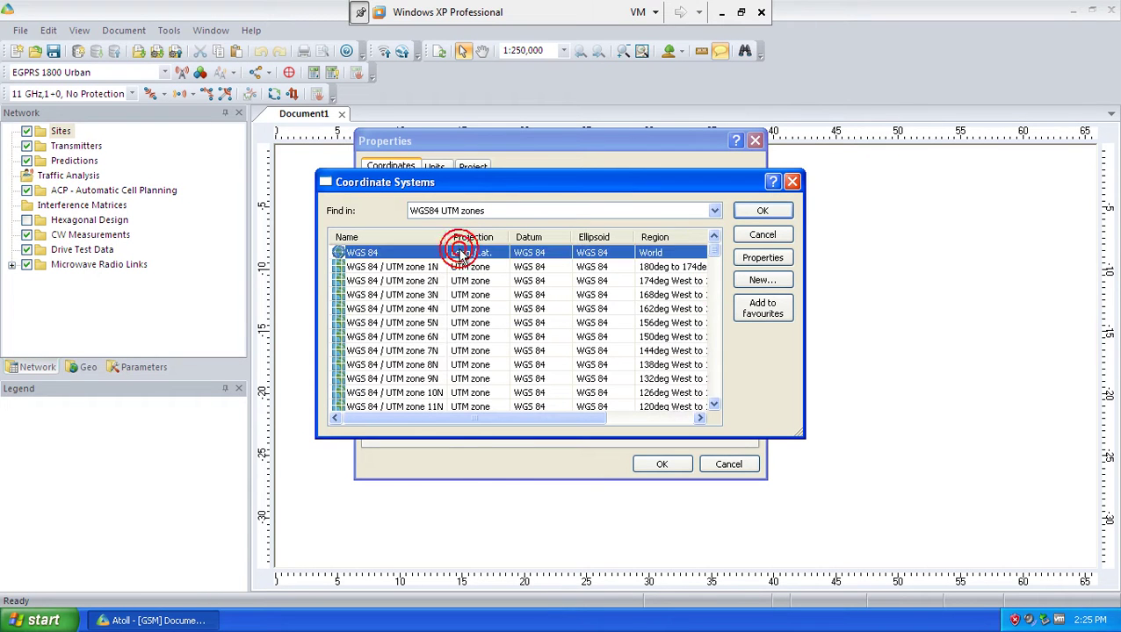
{"action": "left_click", "coordinate": [765, 213]}
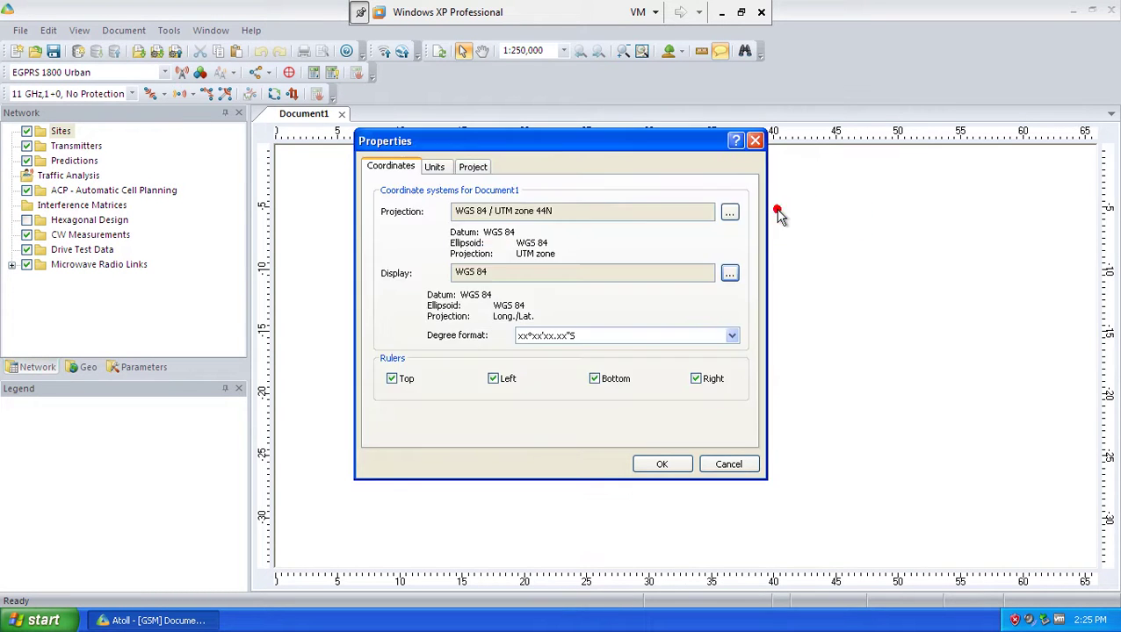
{"action": "left_click", "coordinate": [527, 336]}
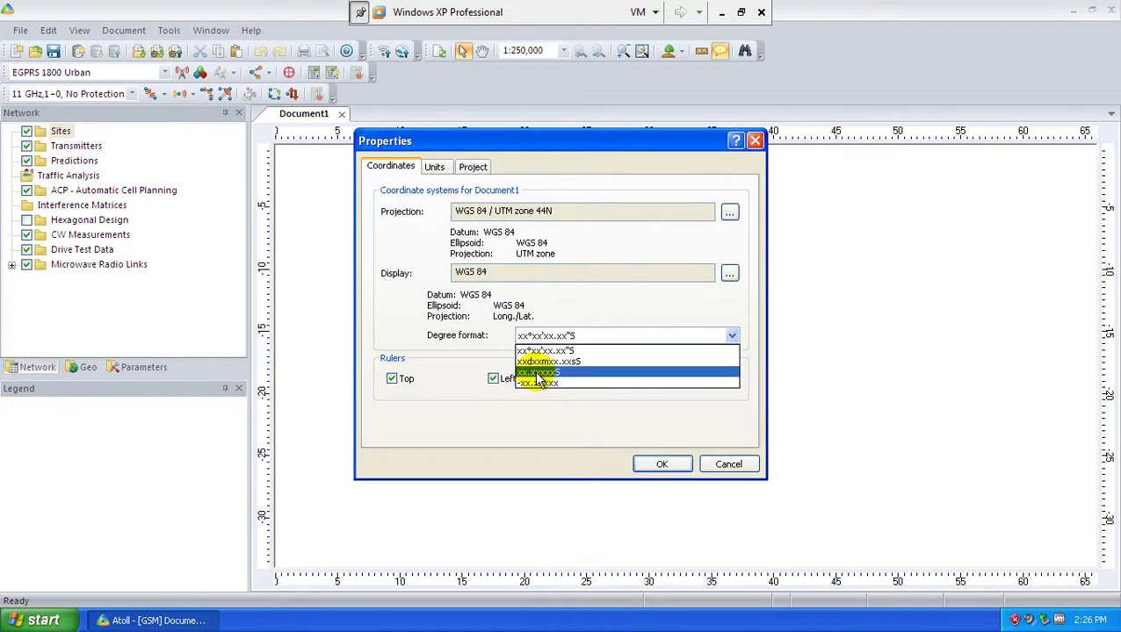
{"action": "left_click", "coordinate": [538, 374]}
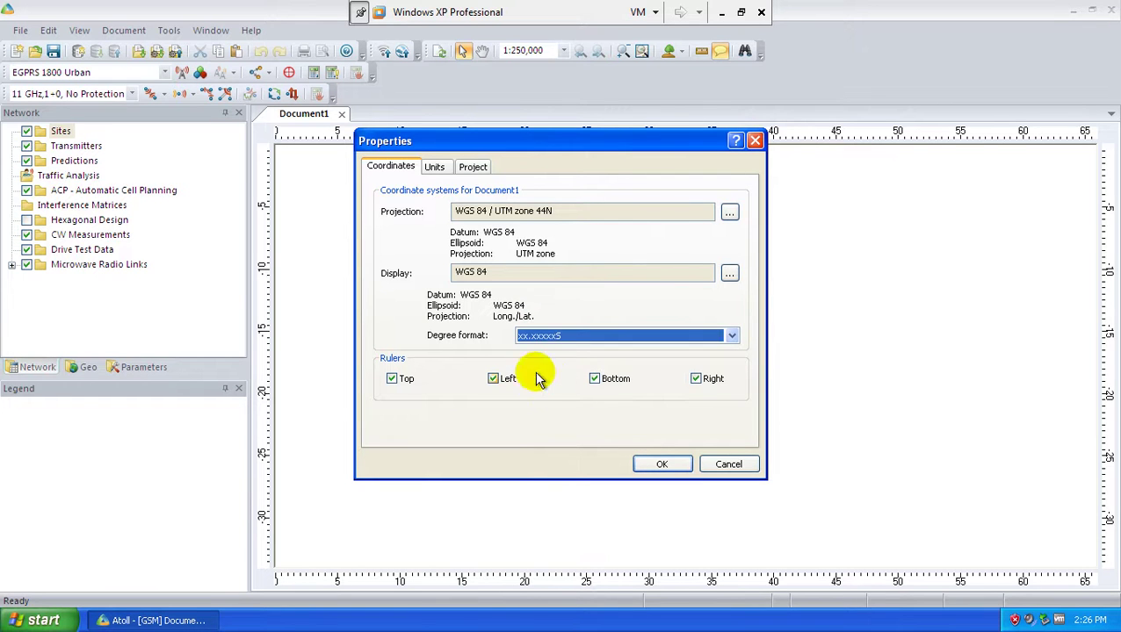
{"action": "left_click", "coordinate": [652, 465]}
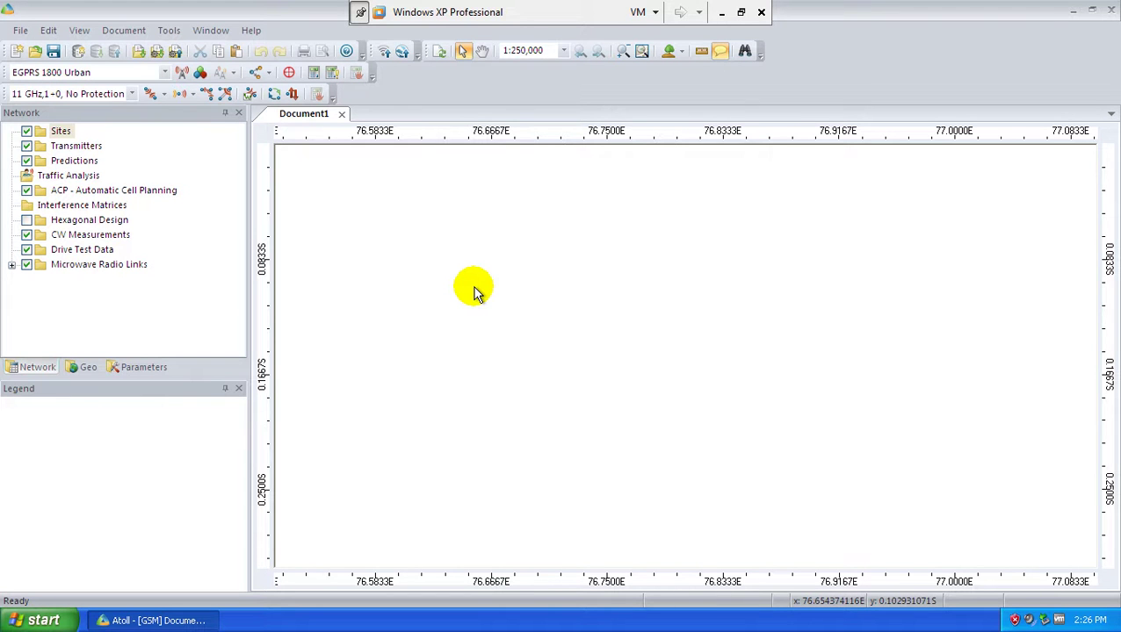
- Choose the index file for import from the clutter folder inside the nested Atoll of A.P folders on the Desktop
{"action": "left_click", "coordinate": [19, 31]}
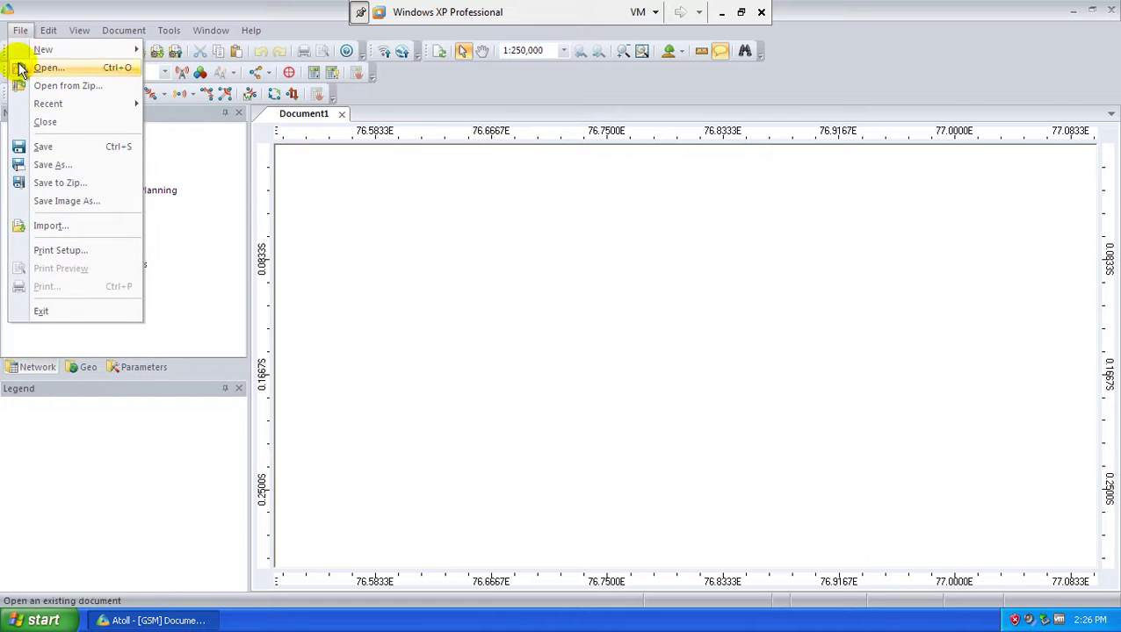
{"action": "left_click", "coordinate": [64, 230]}
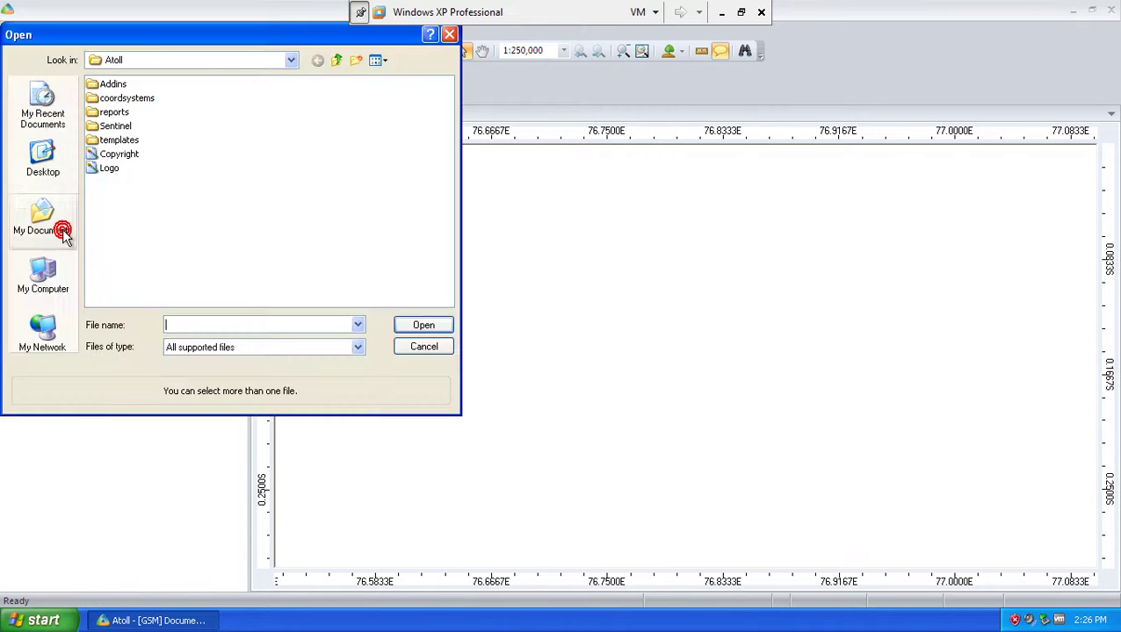
{"action": "left_click", "coordinate": [51, 161]}
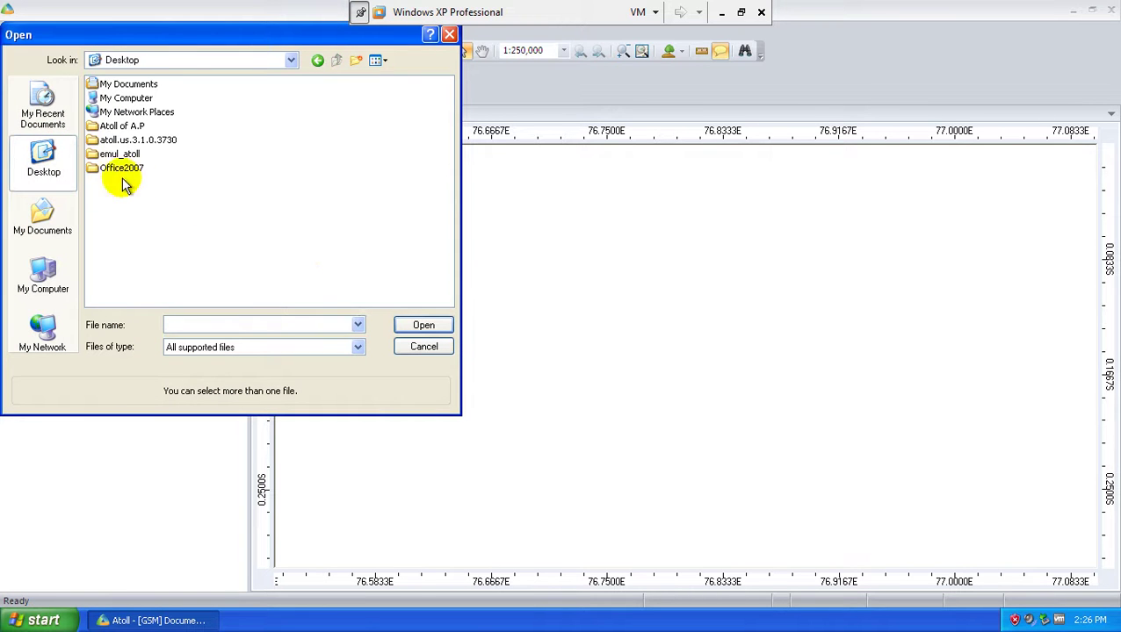
{"action": "double_click", "coordinate": [138, 131]}
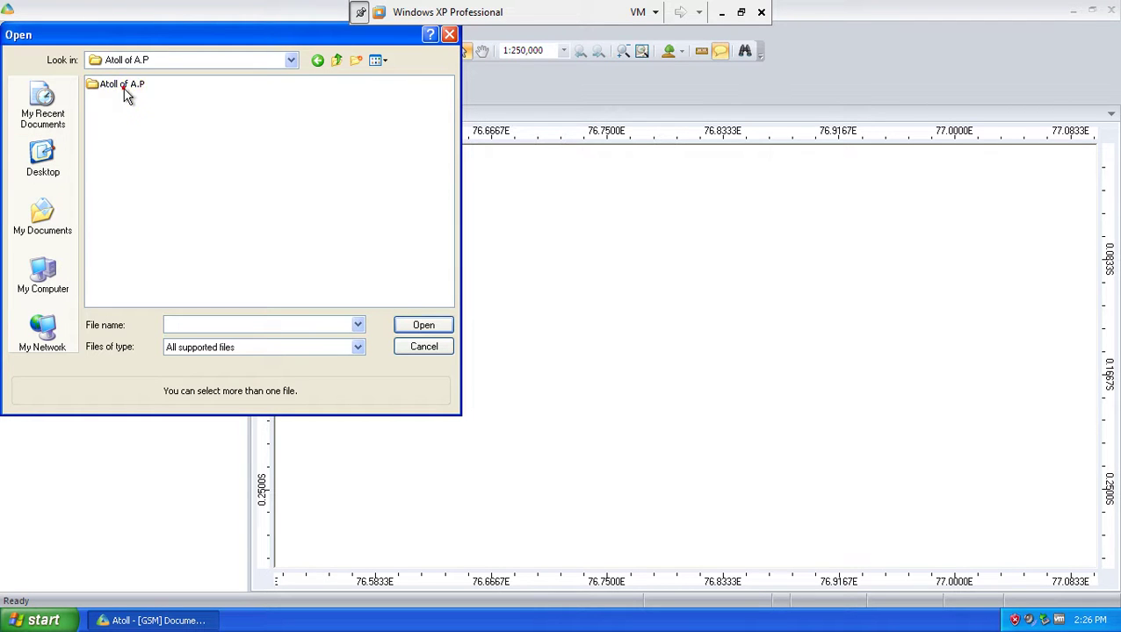
{"action": "double_click", "coordinate": [124, 95]}
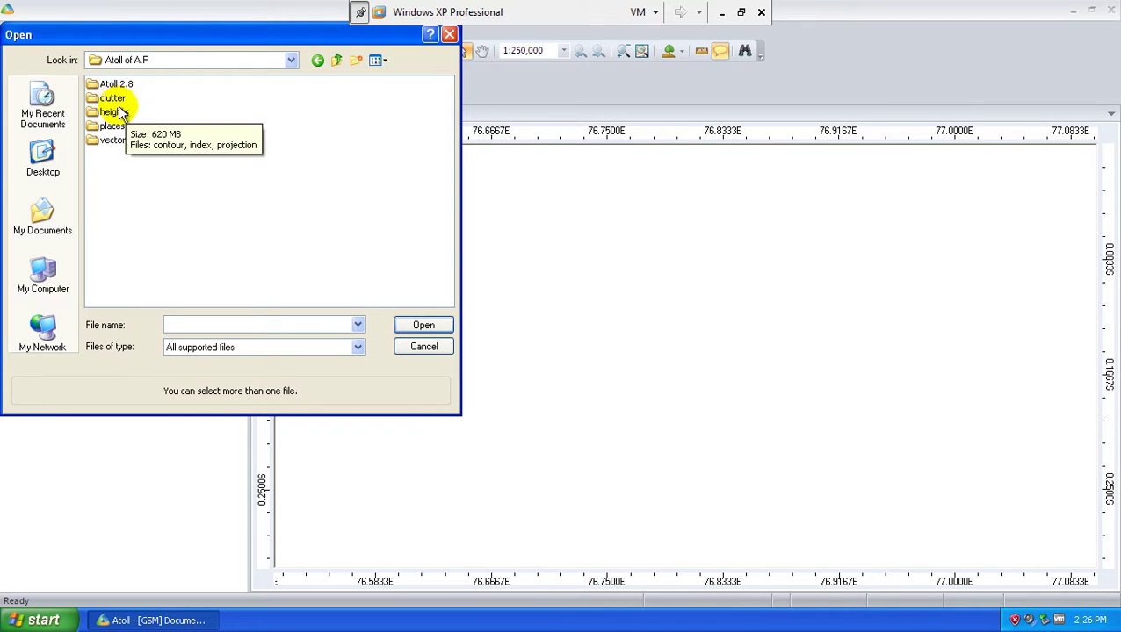
{"action": "double_click", "coordinate": [111, 100]}
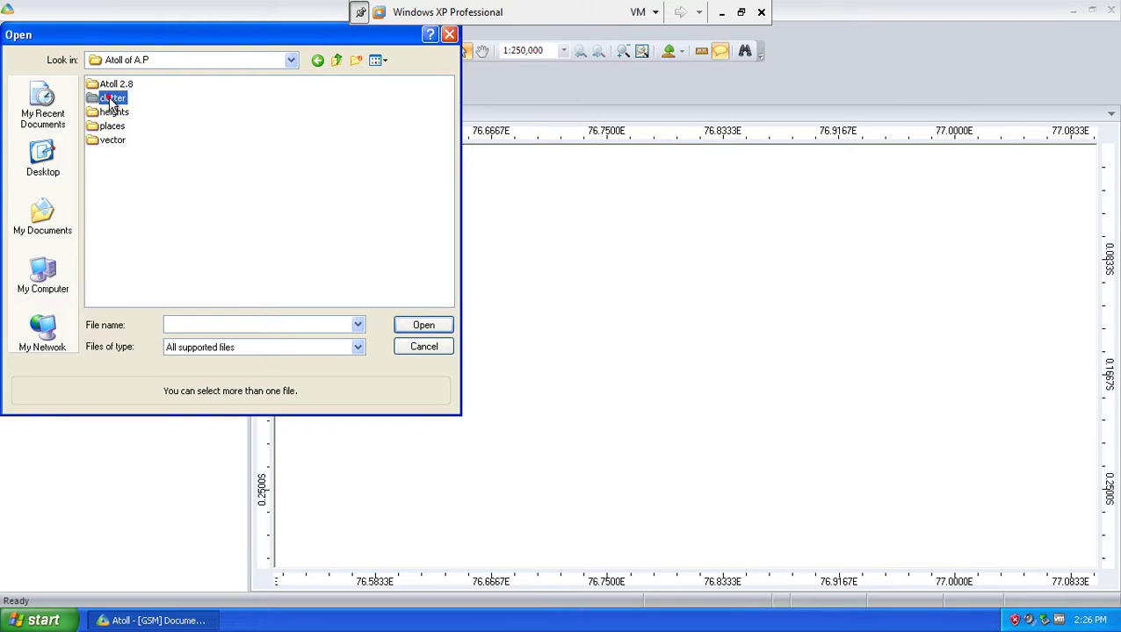
{"action": "left_click", "coordinate": [105, 91]}
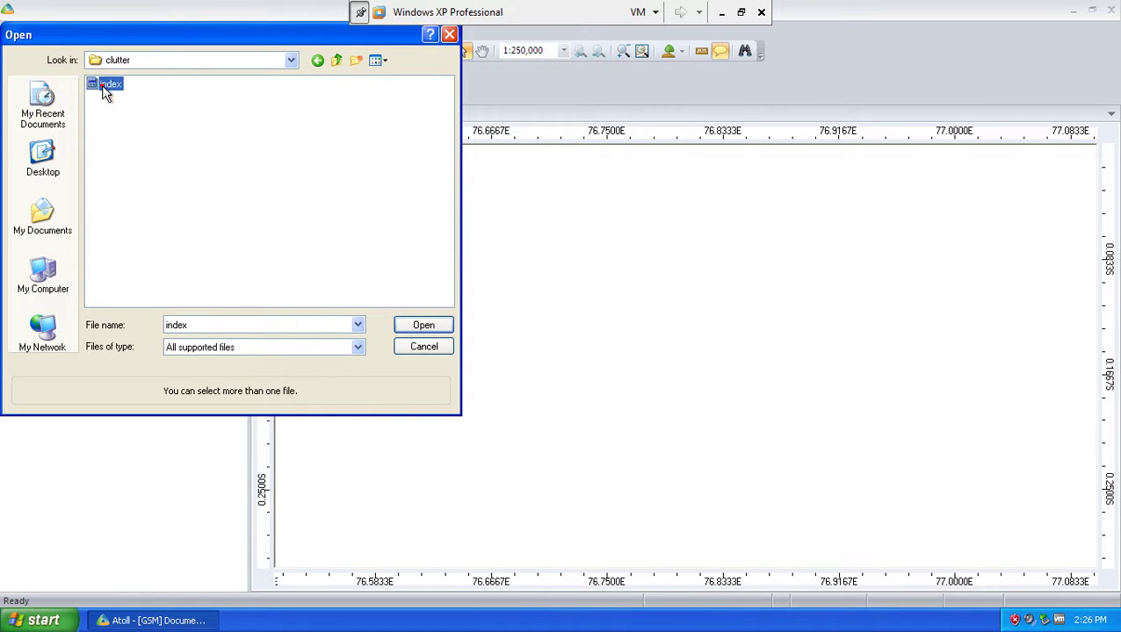
{"action": "double_click", "coordinate": [105, 90]}
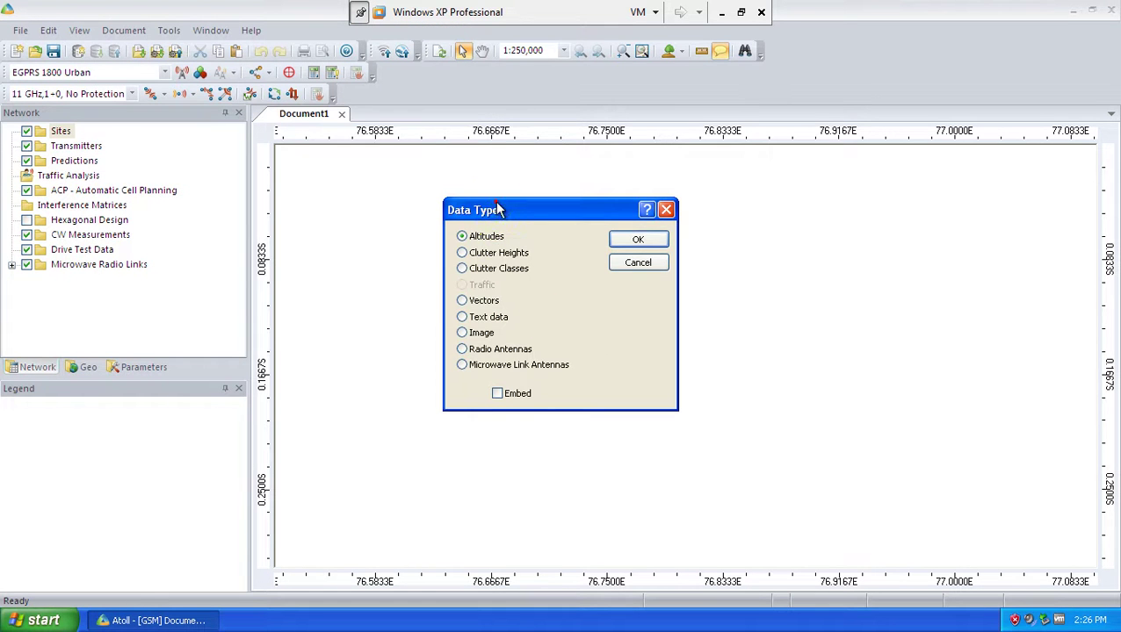
- Import the selected index file as Clutter Classes data without embedding it
{"action": "left_click_drag", "start_coordinate": [495, 211], "coordinate": [353, 87]}
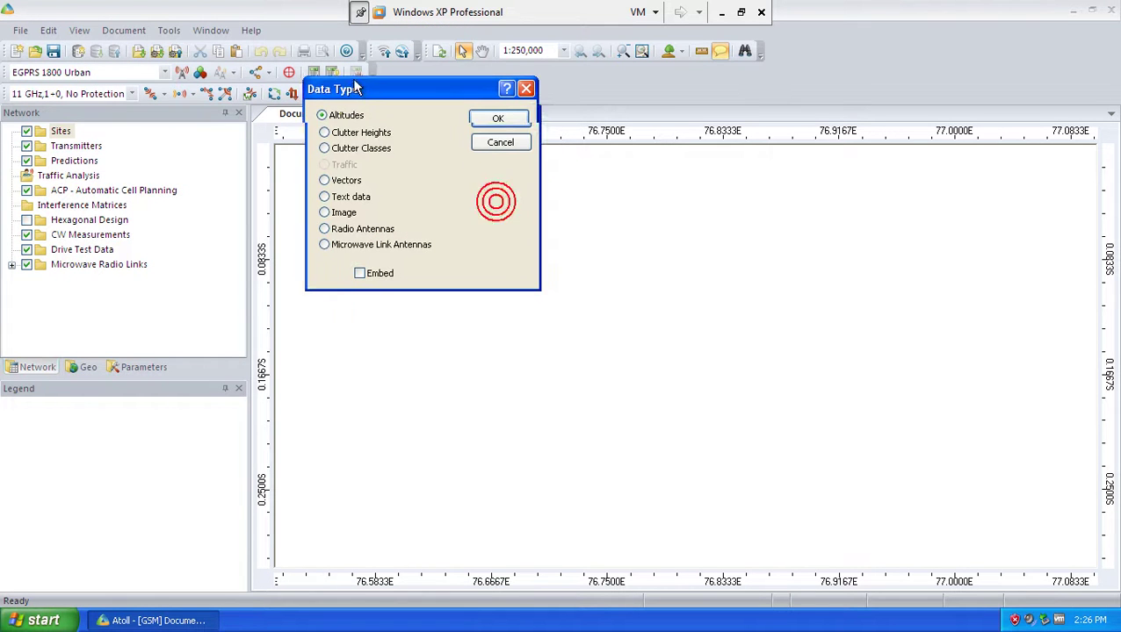
{"action": "left_click", "coordinate": [344, 150]}
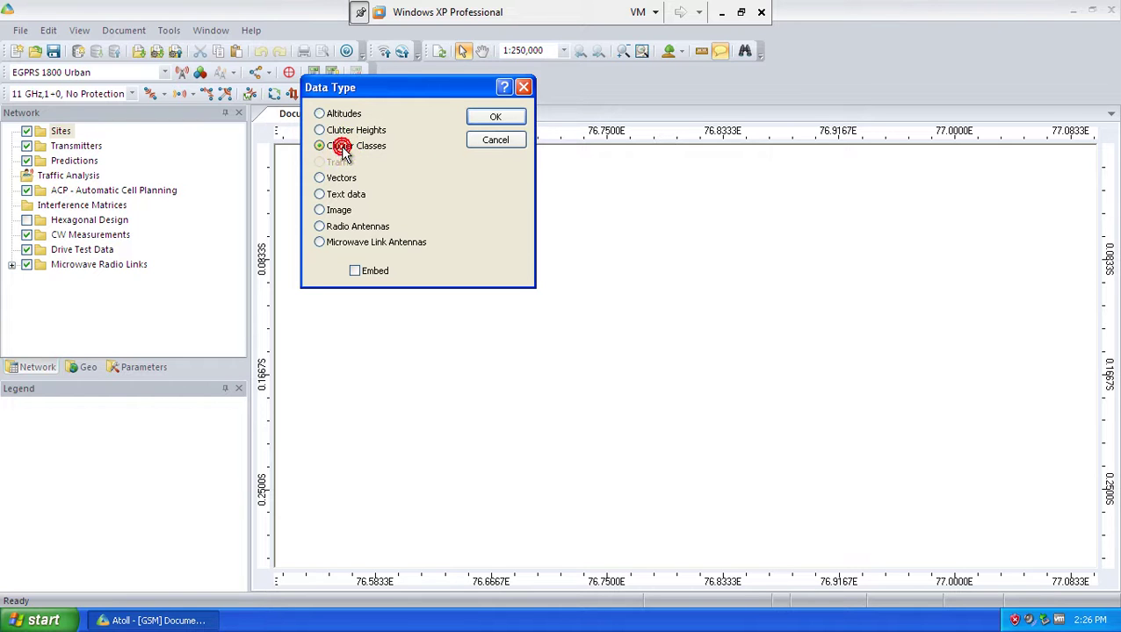
{"action": "left_click", "coordinate": [492, 118]}
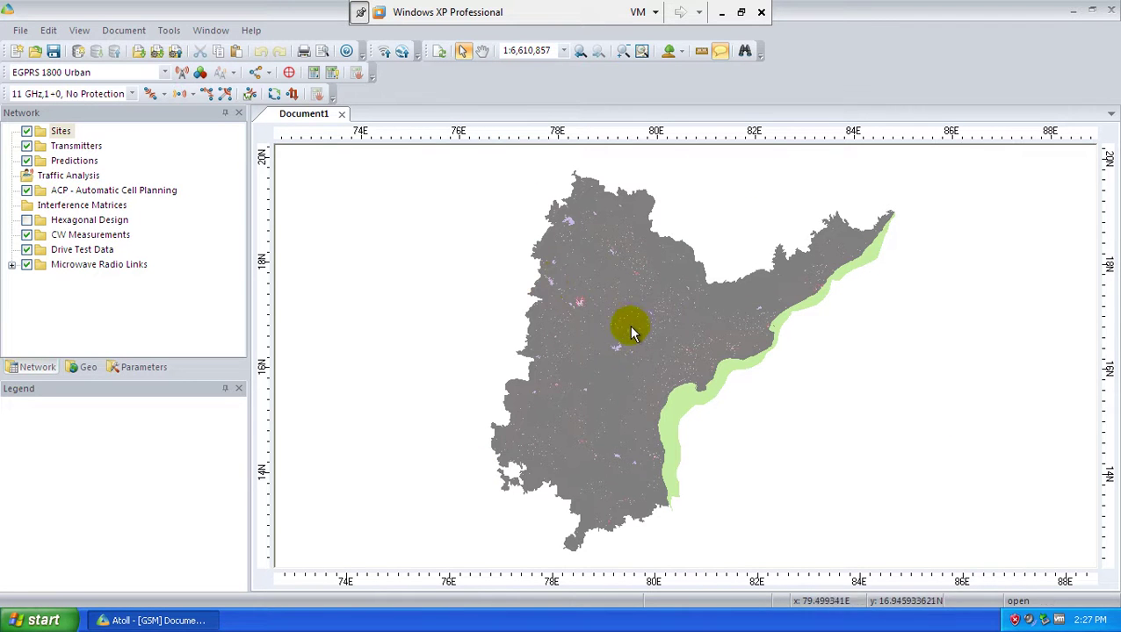
{"action": "mouse_move", "coordinate": [623, 363]}
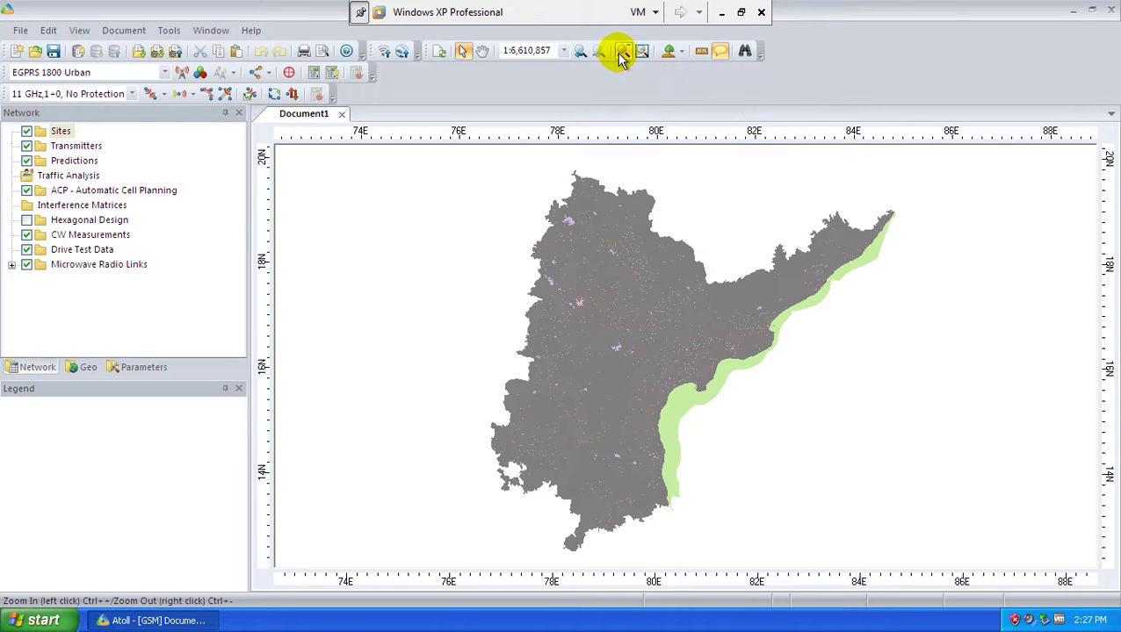
- Examine the imported clutter map at different scales between 1:5,000,000 and 1:250,000 around the large water body near 79.3E, 16.5N
{"action": "mouse_move", "coordinate": [1082, 620]}
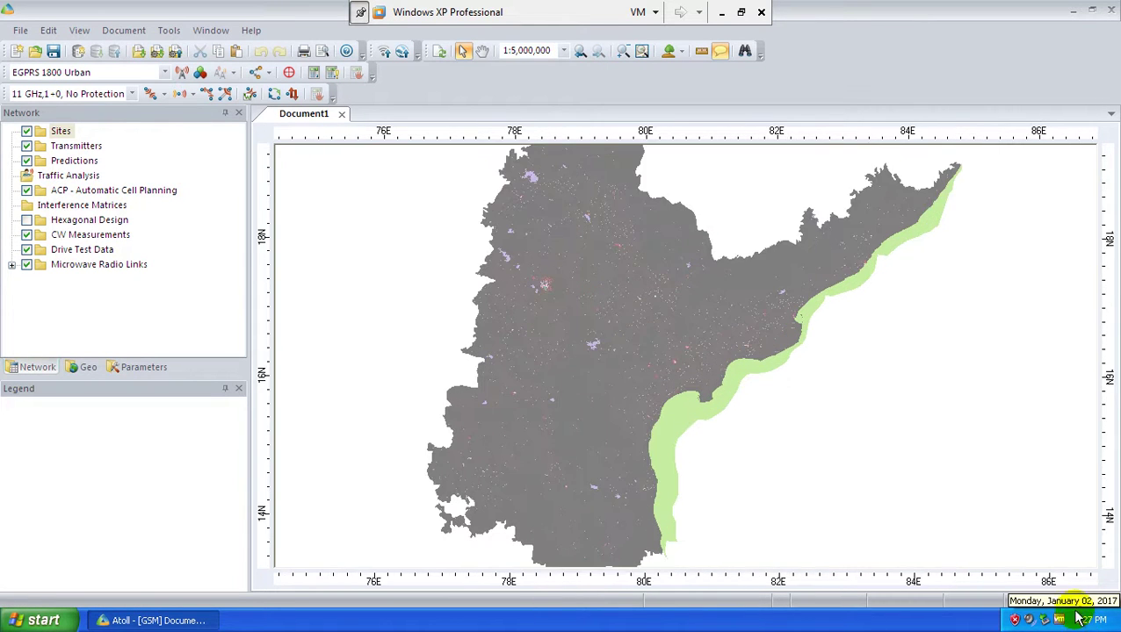
{"action": "left_click", "coordinate": [623, 50]}
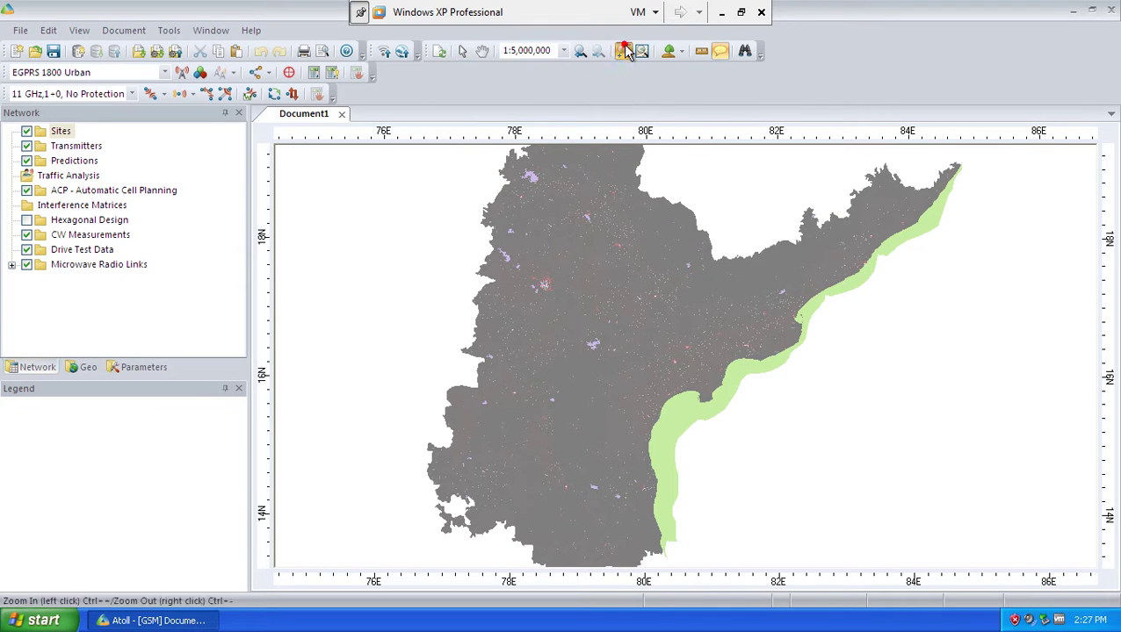
{"action": "left_click", "coordinate": [603, 373]}
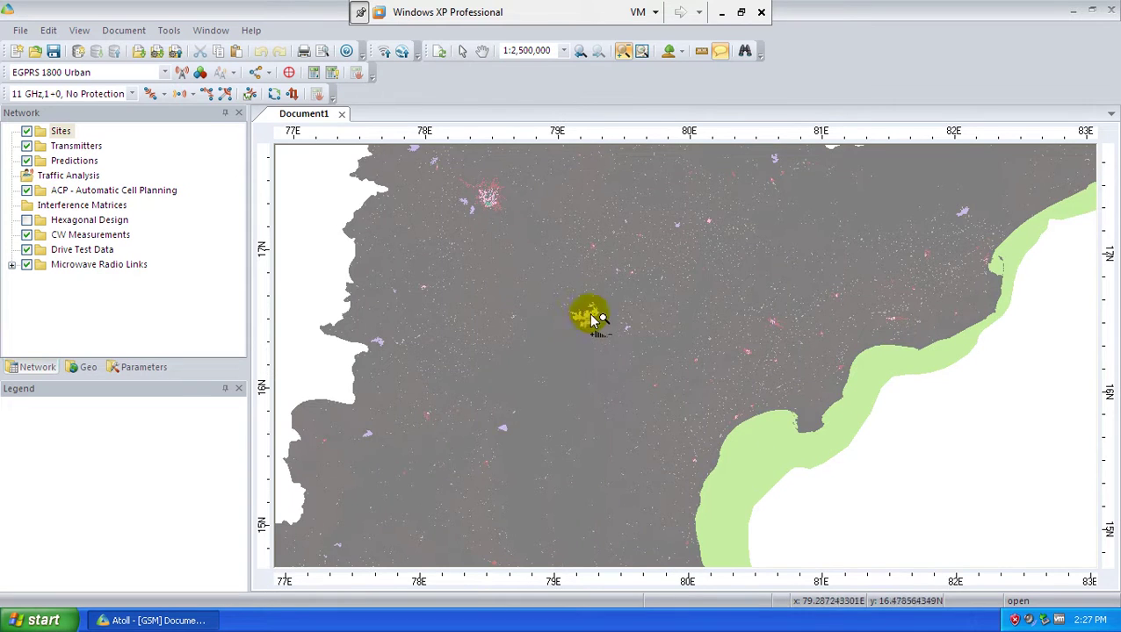
{"action": "left_click", "coordinate": [591, 309]}
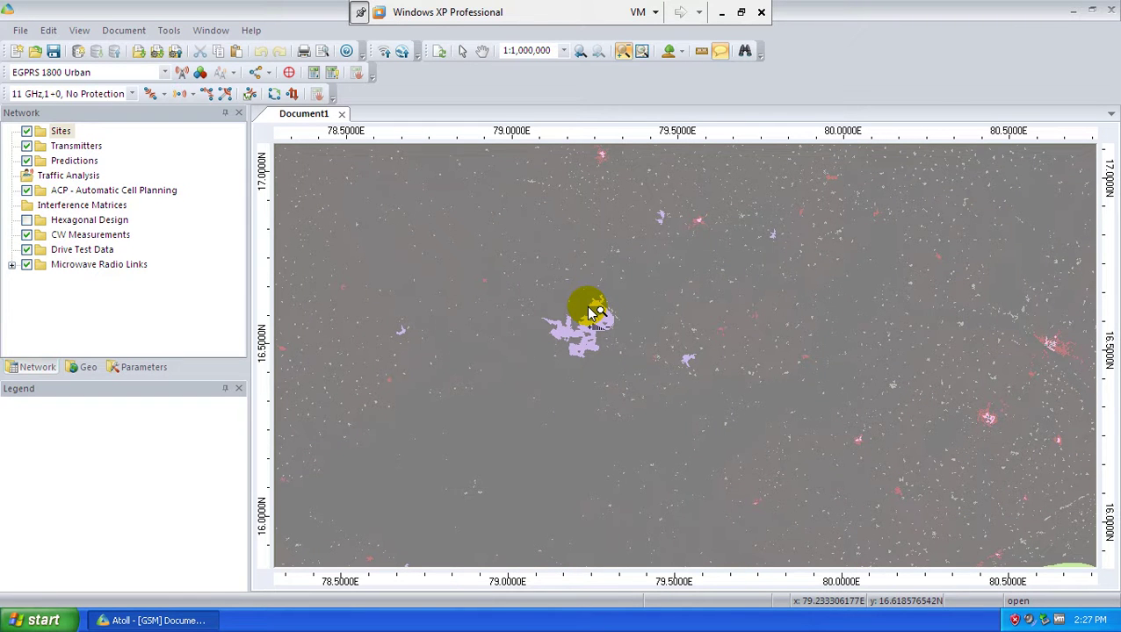
{"action": "left_click", "coordinate": [590, 307]}
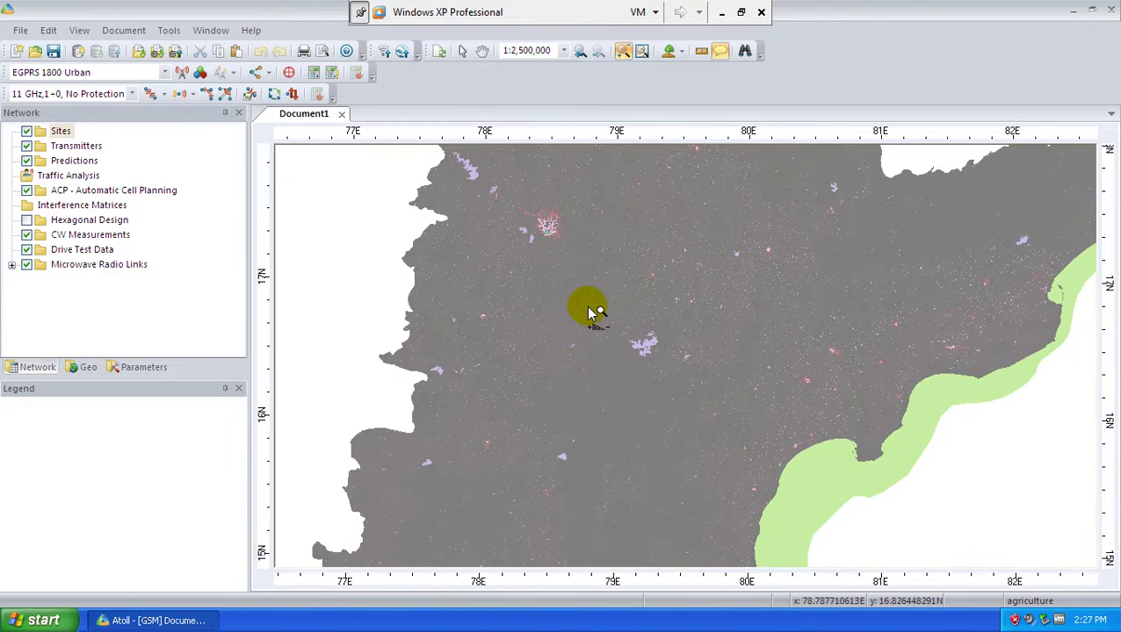
{"action": "left_click", "coordinate": [590, 308]}
{"action": "left_click", "coordinate": [590, 308]}
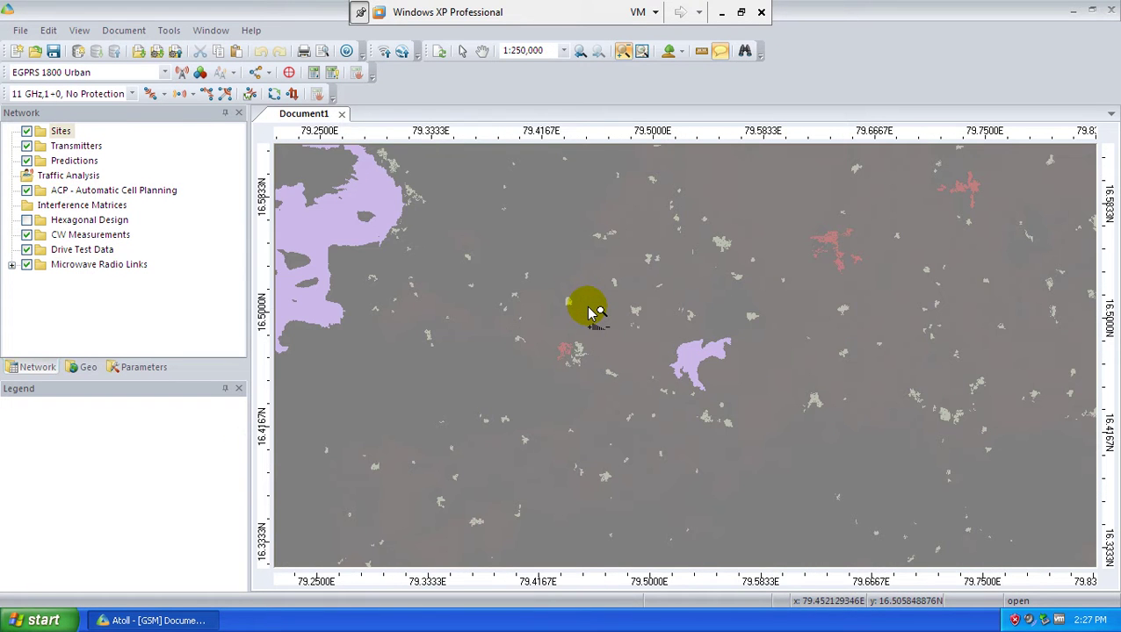
{"action": "scroll", "coordinate": [590, 309], "scroll_direction": "down", "scroll_amount": 3}
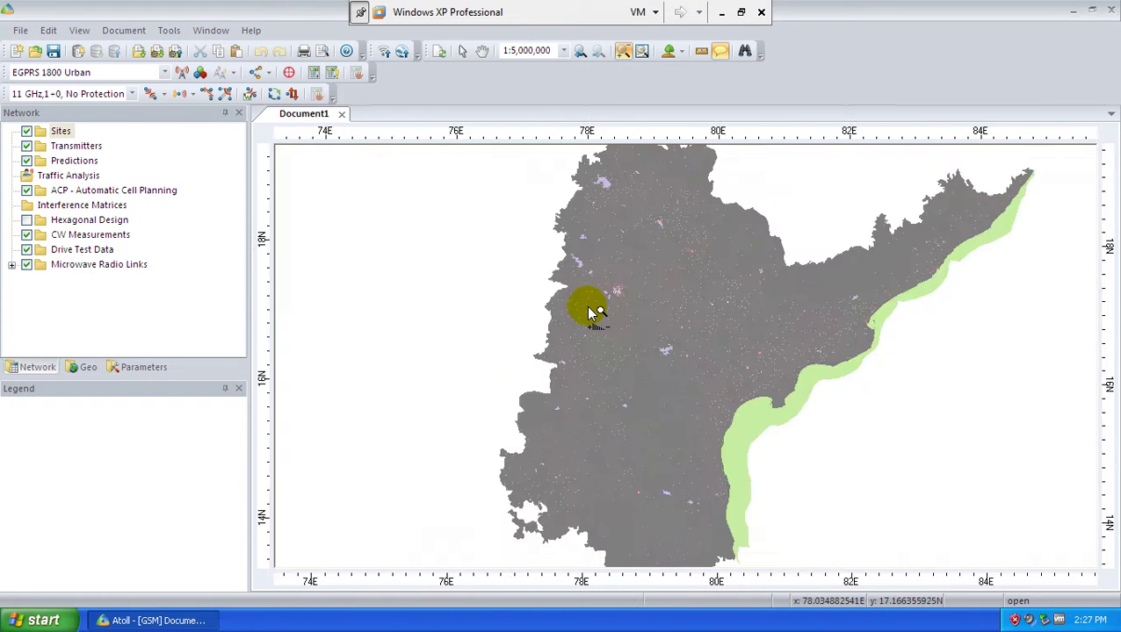
{"action": "scroll", "coordinate": [588, 306], "scroll_direction": "down", "scroll_amount": 1}
{"action": "scroll", "coordinate": [588, 307], "scroll_direction": "up", "scroll_amount": 4}
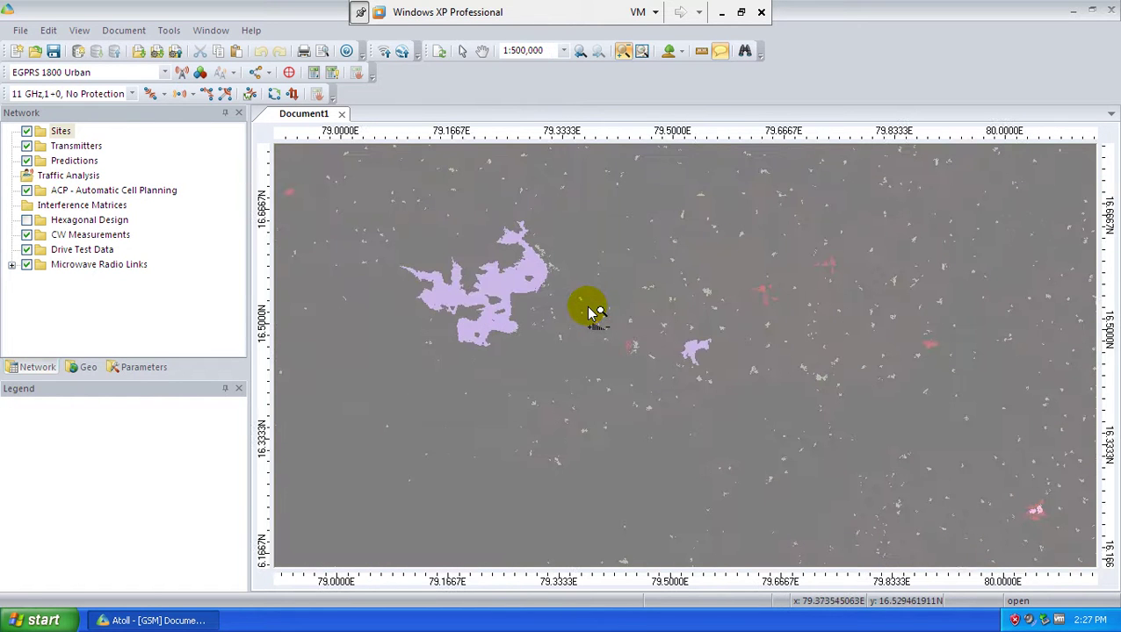
{"action": "left_click", "coordinate": [589, 310]}
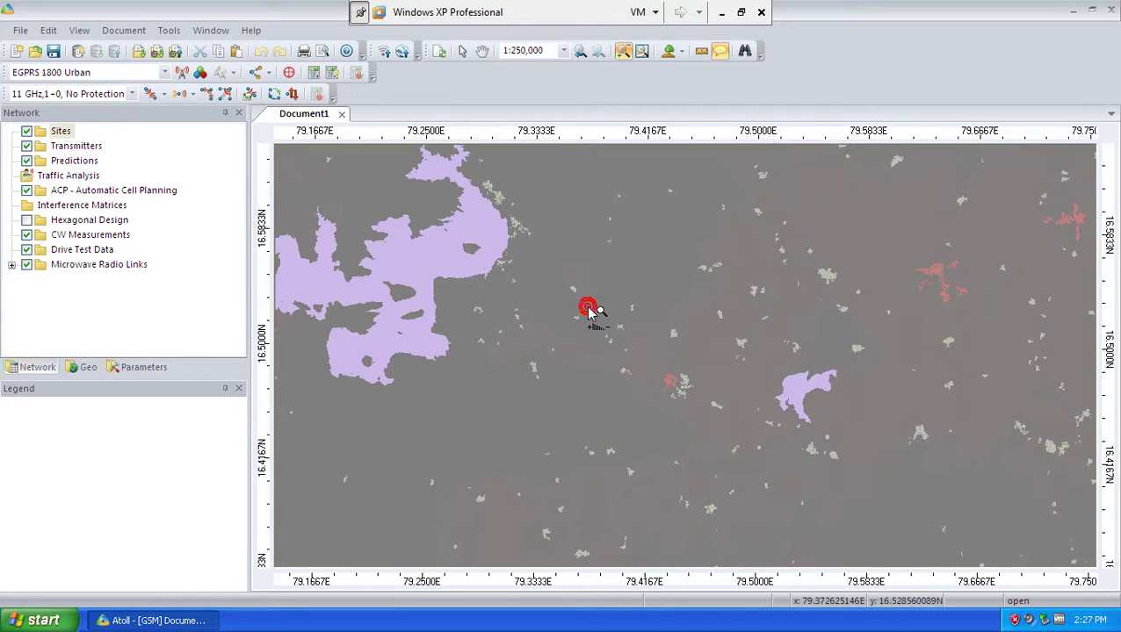
{"action": "right_click", "coordinate": [590, 311]}
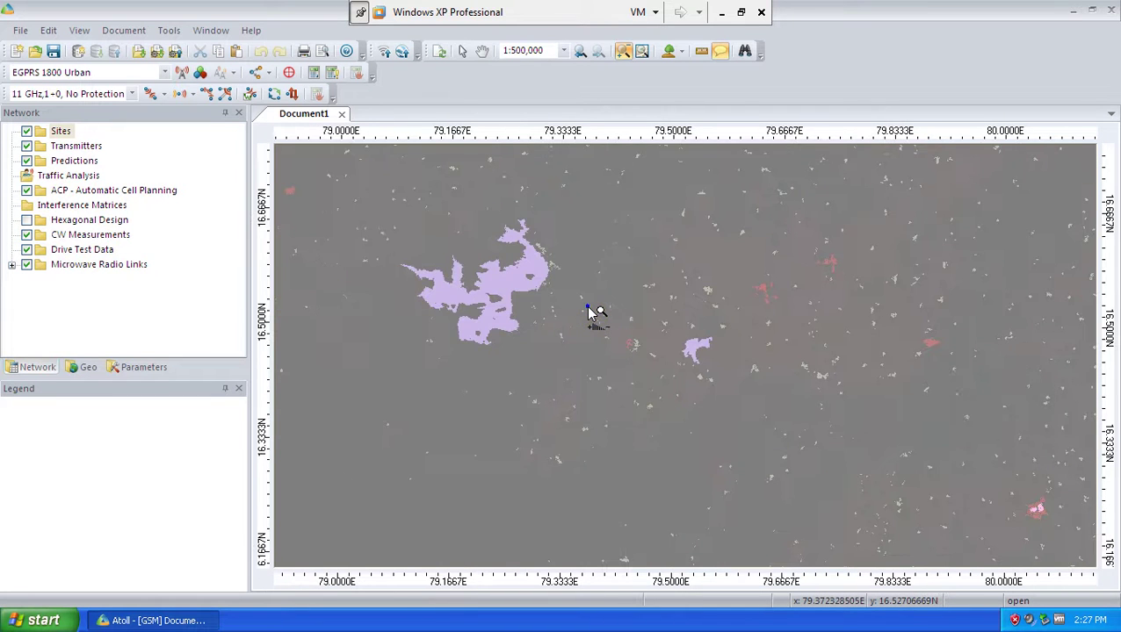
{"action": "right_click", "coordinate": [590, 311]}
{"action": "right_click", "coordinate": [589, 311]}
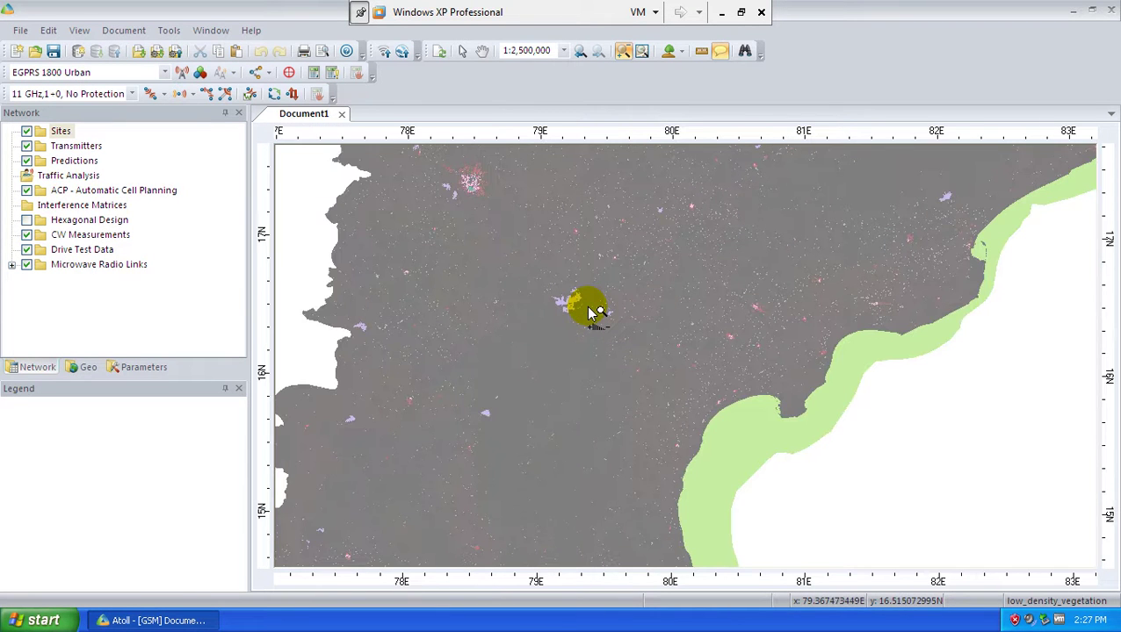
{"action": "left_click", "coordinate": [589, 311]}
{"action": "left_click", "coordinate": [590, 311]}
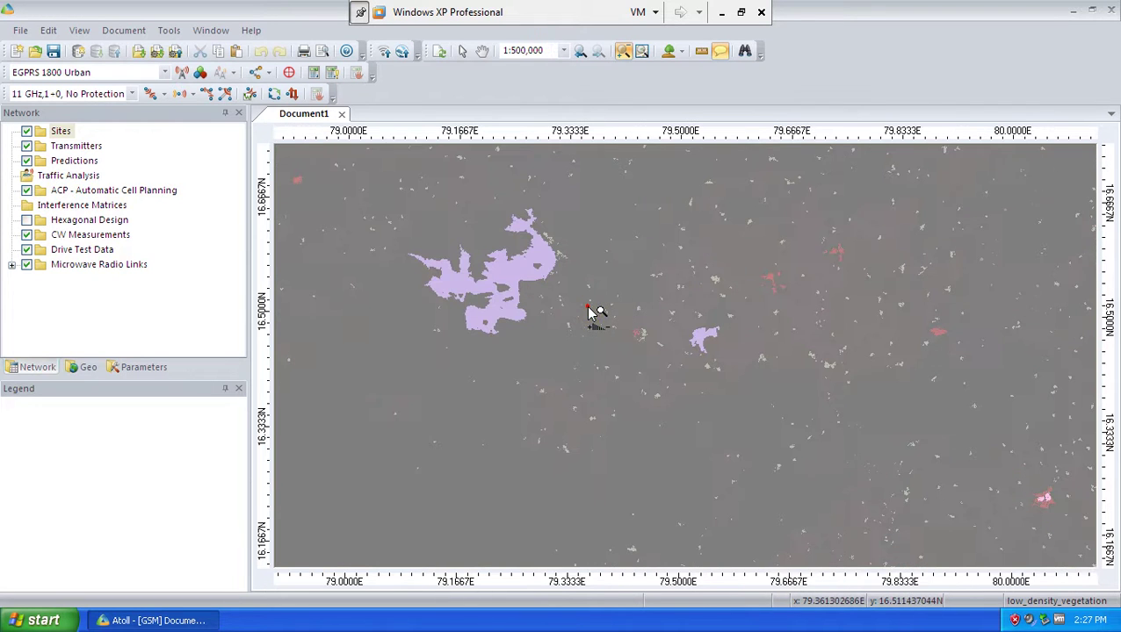
{"action": "right_click", "coordinate": [588, 309]}
{"action": "right_click", "coordinate": [589, 310]}
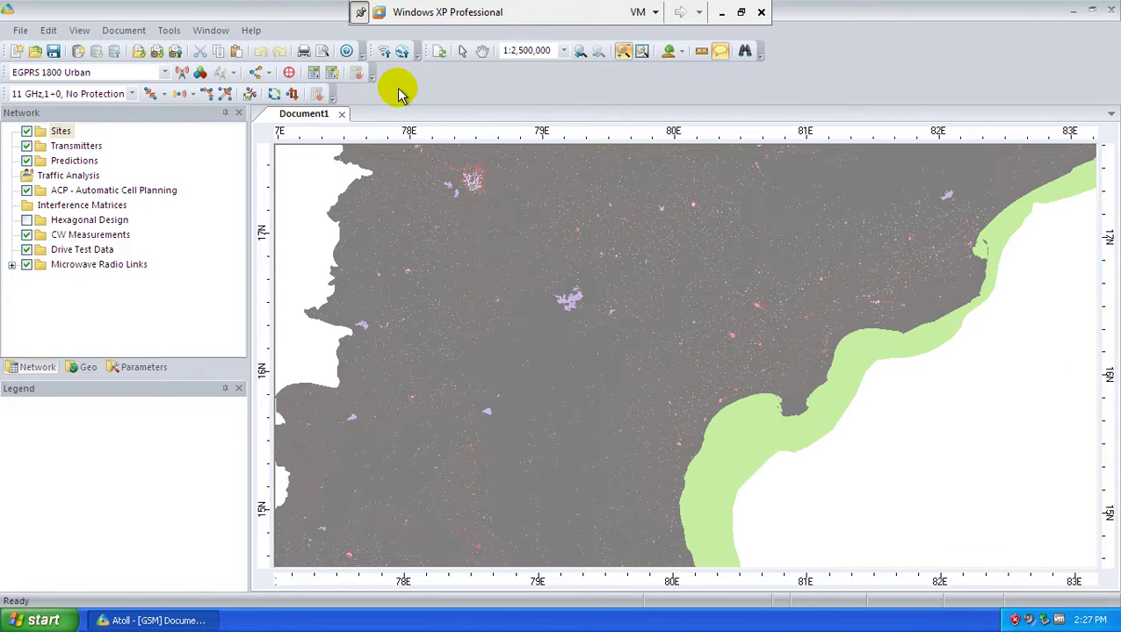
- Pan across the clutter map at 1:2,500,000 to examine its inland areas, western border and coastline
{"action": "left_click", "coordinate": [482, 52]}
{"action": "left_click_drag", "start_coordinate": [397, 151], "coordinate": [620, 283]}
{"action": "left_click_drag", "start_coordinate": [666, 508], "coordinate": [652, 283]}
{"action": "left_click_drag", "start_coordinate": [620, 470], "coordinate": [679, 208]}
{"action": "mouse_move", "coordinate": [658, 387]}
{"action": "left_mouse_down"}
{"action": "mouse_move", "coordinate": [670, 336]}
{"action": "mouse_move", "coordinate": [671, 472]}
{"action": "left_mouse_up"}
{"action": "left_click_drag", "start_coordinate": [652, 302], "coordinate": [541, 228]}
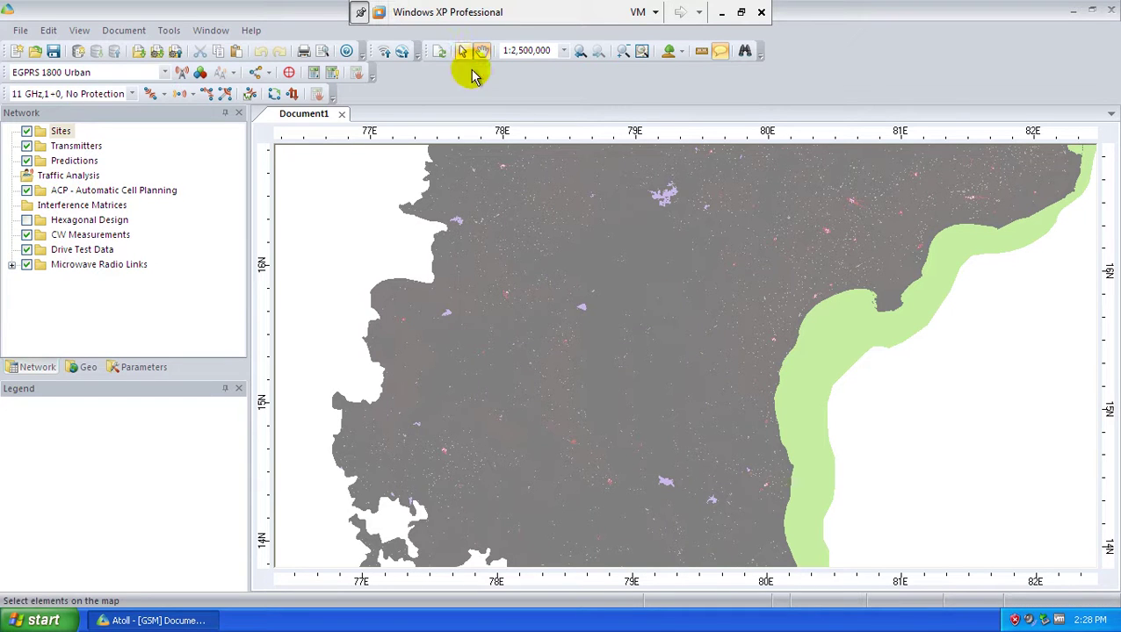
{"action": "left_click", "coordinate": [462, 50]}
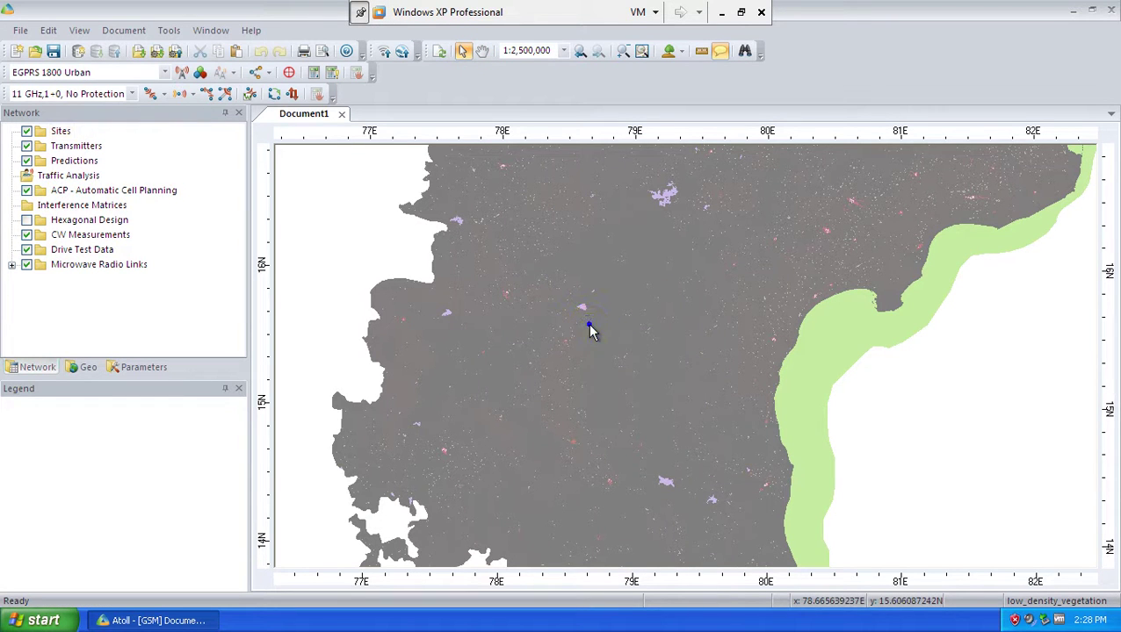
- Open the display properties of the Clutter Classes layer and set the dams class colour to dark blue
{"action": "right_click", "coordinate": [590, 325]}
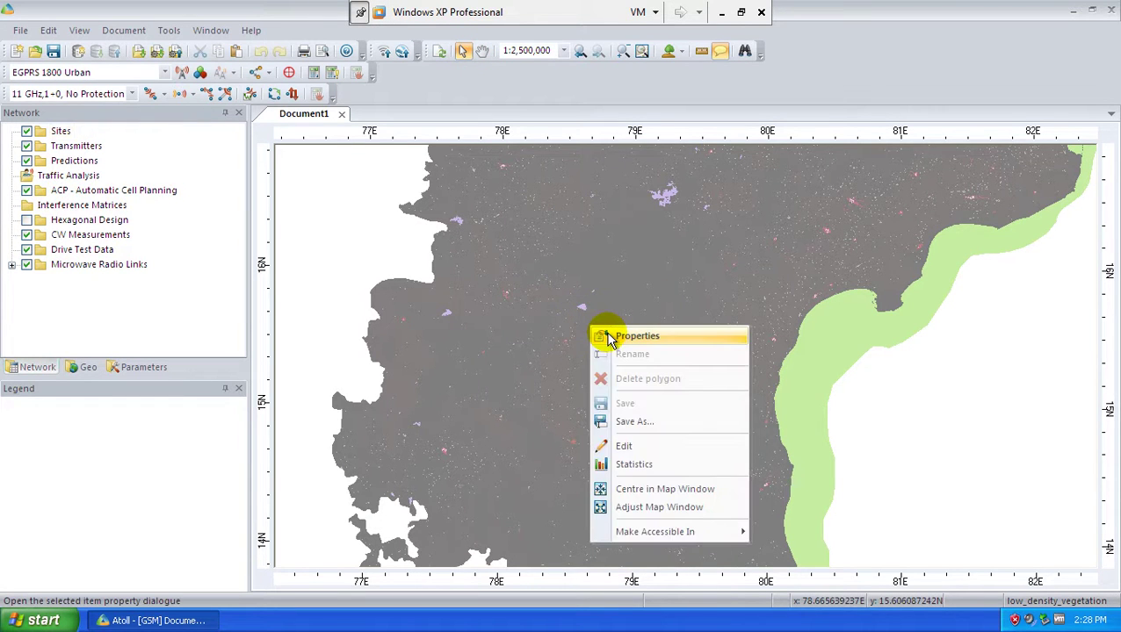
{"action": "left_click", "coordinate": [609, 337]}
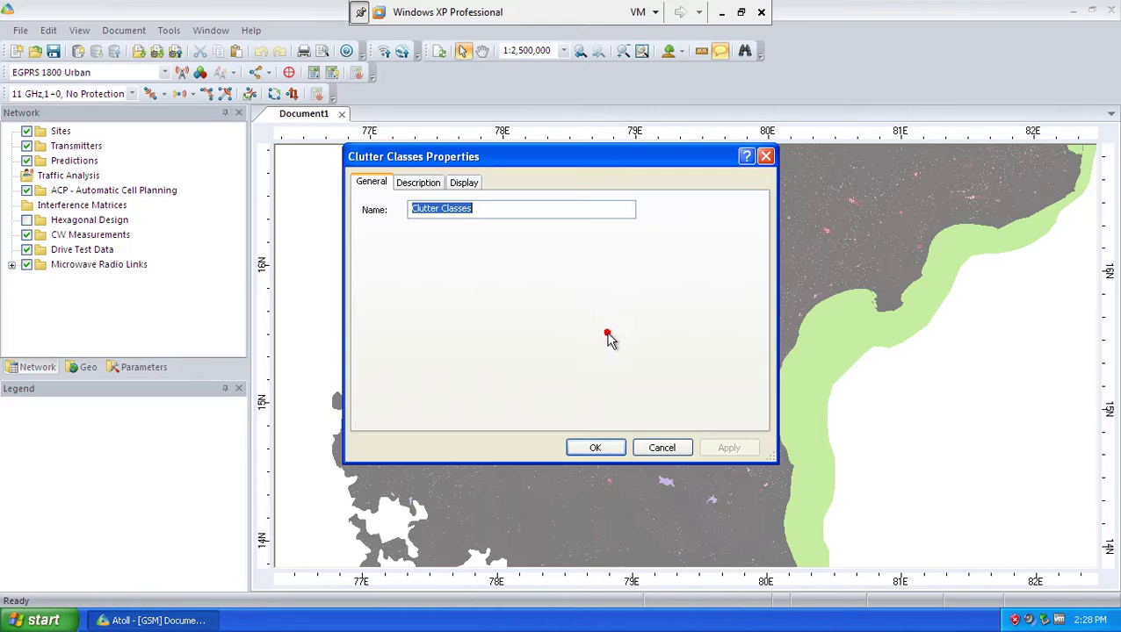
{"action": "left_click", "coordinate": [464, 180]}
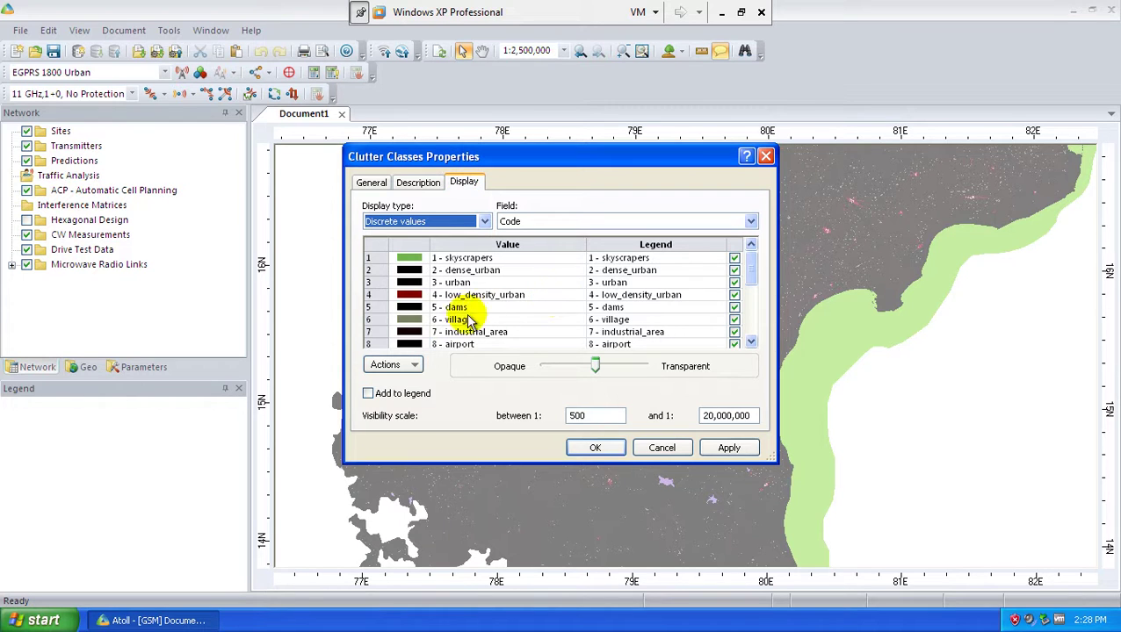
{"action": "left_click", "coordinate": [410, 320]}
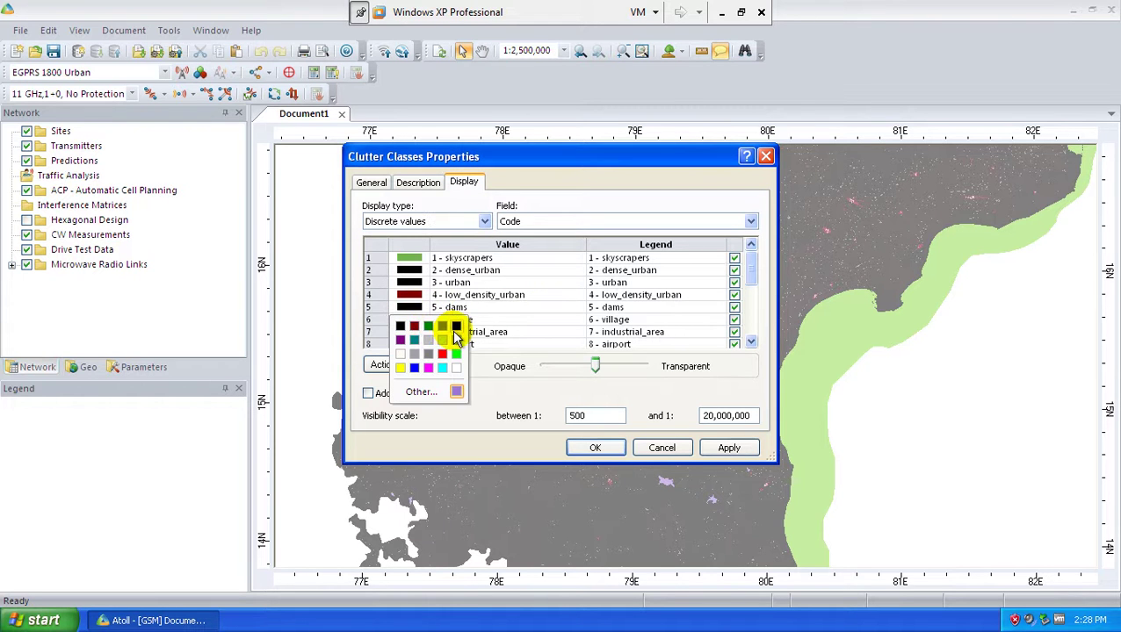
{"action": "left_click", "coordinate": [455, 329]}
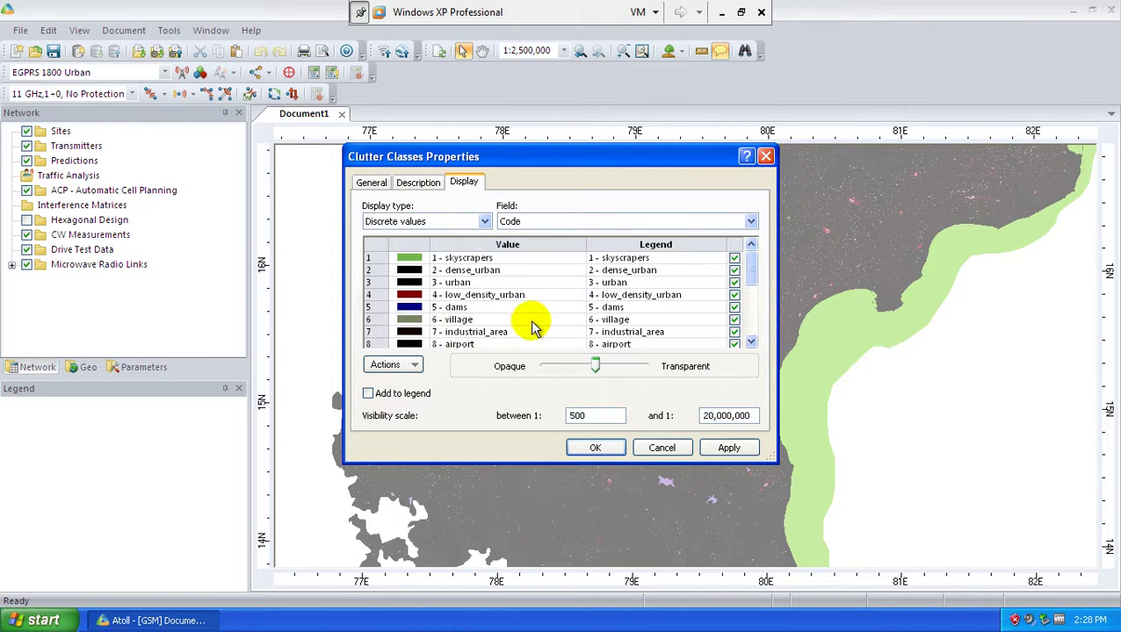
- Set the display colour of the water, river and seasonal_water_bodies clutter classes to blue
{"action": "left_click_drag", "start_coordinate": [752, 274], "coordinate": [753, 315]}
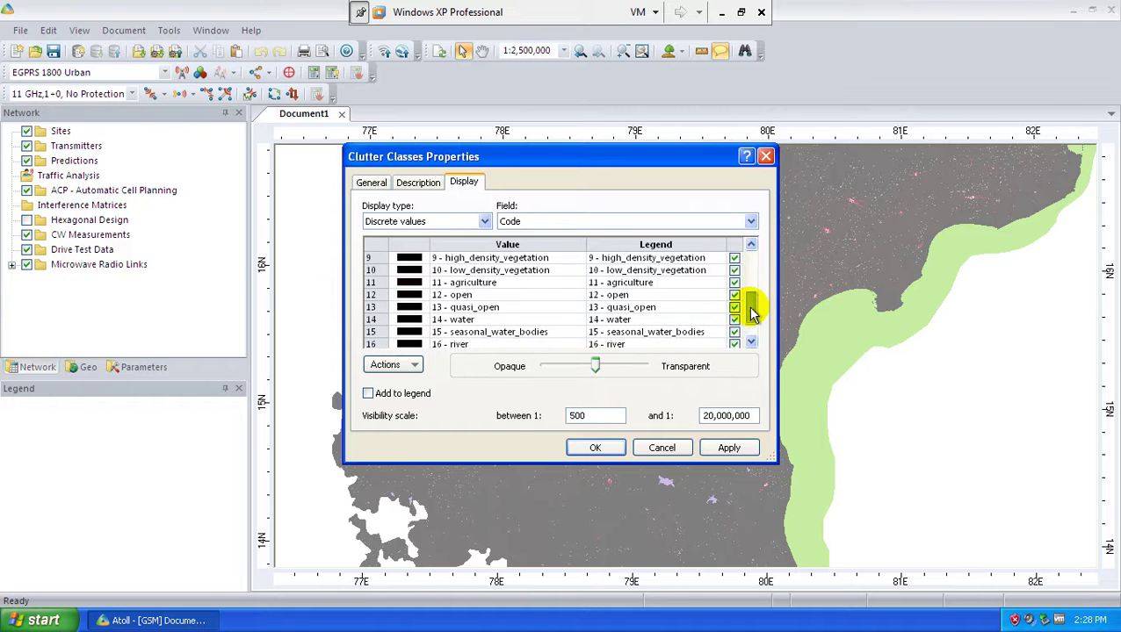
{"action": "left_click", "coordinate": [412, 320]}
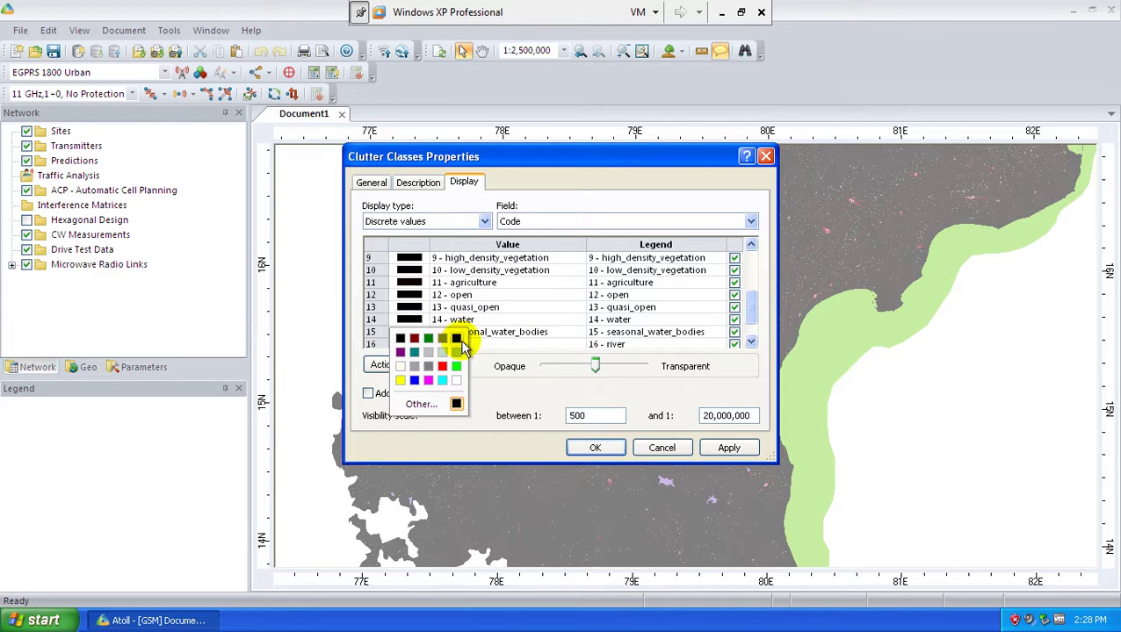
{"action": "left_click", "coordinate": [456, 338]}
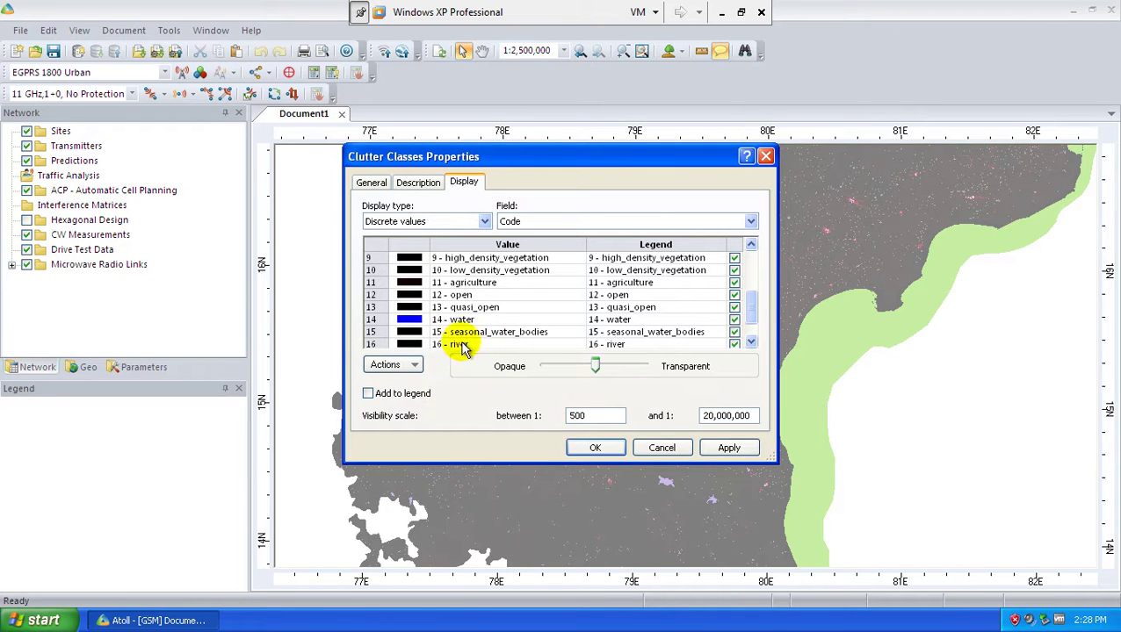
{"action": "left_click", "coordinate": [406, 344]}
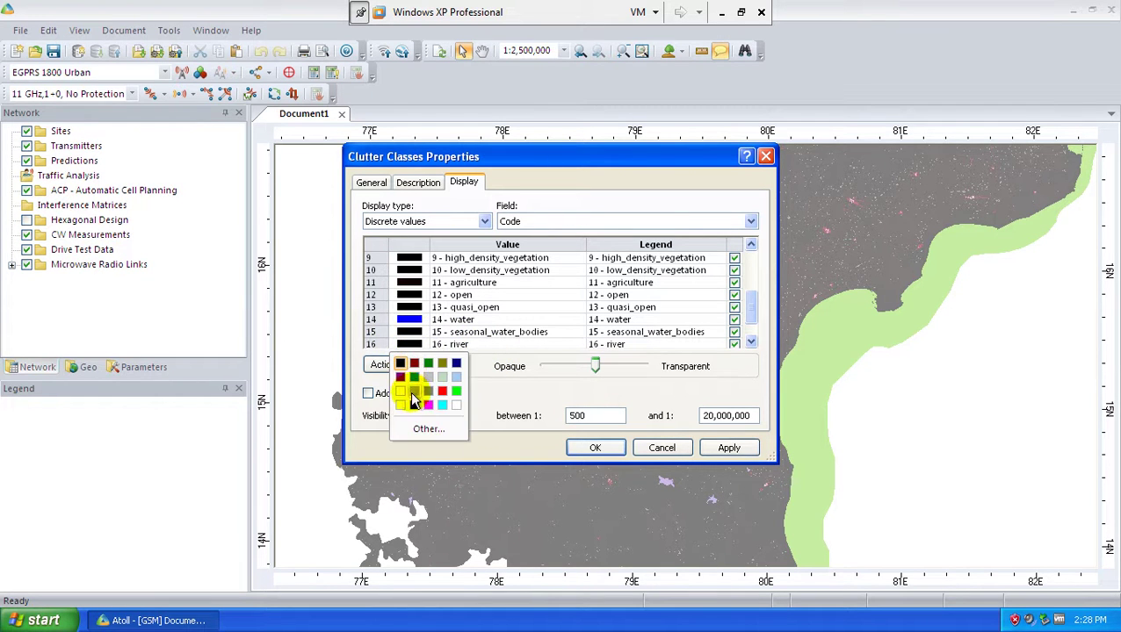
{"action": "left_click", "coordinate": [393, 403]}
{"action": "left_click", "coordinate": [415, 338]}
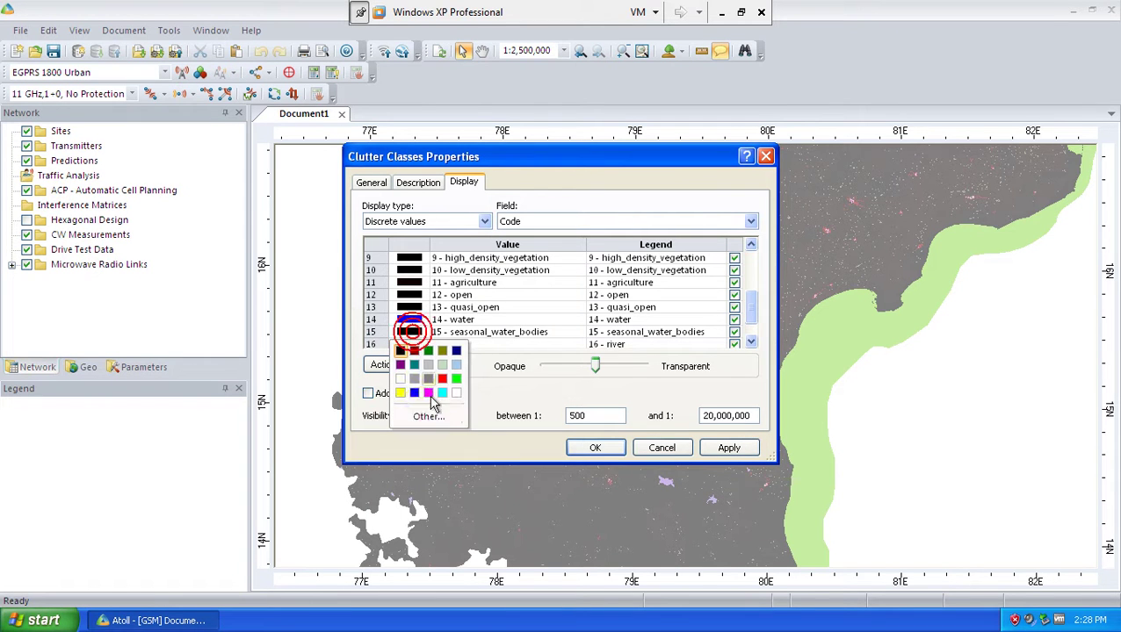
{"action": "left_click", "coordinate": [418, 393]}
- Set the sea class colour to blue, then apply and close the Clutter Classes properties
{"action": "left_click_drag", "start_coordinate": [752, 305], "coordinate": [751, 327]}
{"action": "left_click", "coordinate": [404, 335]}
{"action": "left_click", "coordinate": [407, 334]}
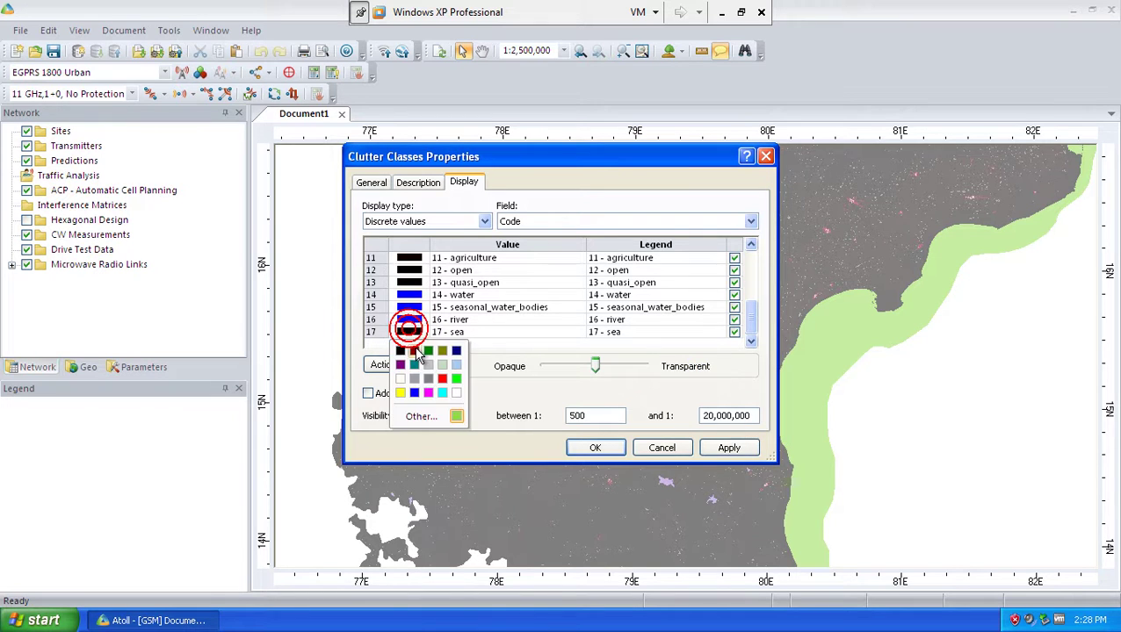
{"action": "left_click", "coordinate": [413, 393]}
{"action": "left_click", "coordinate": [726, 449]}
{"action": "left_click", "coordinate": [596, 450]}
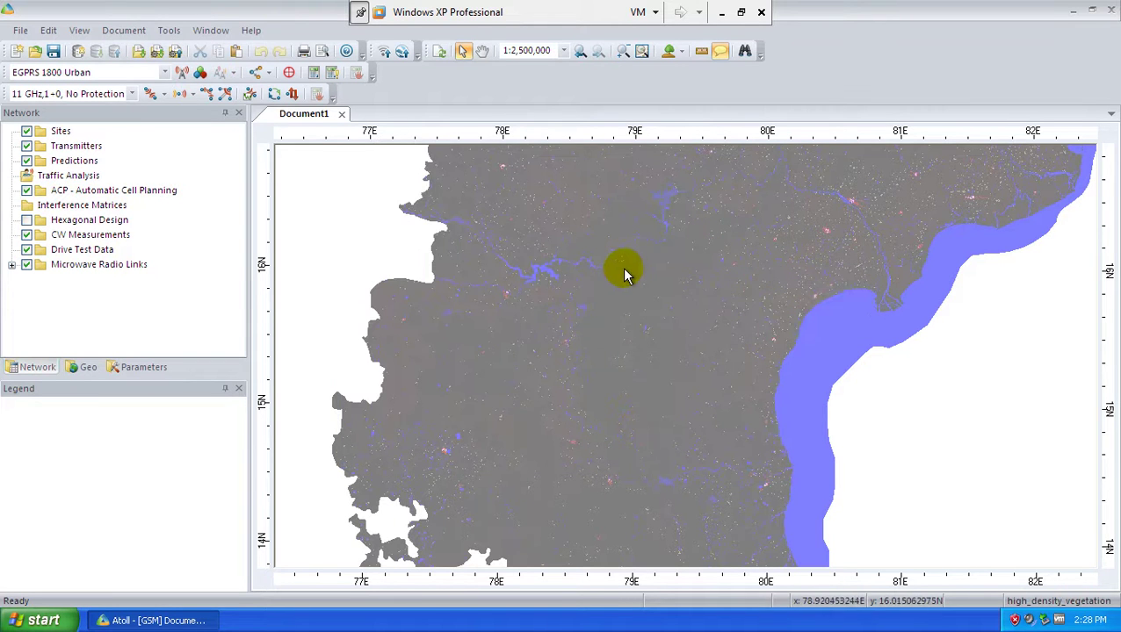
- Examine the clutter classes of the urban area around the lake near 78.5E, 17.4N at 1:100,000 scale
{"action": "mouse_move", "coordinate": [824, 375]}
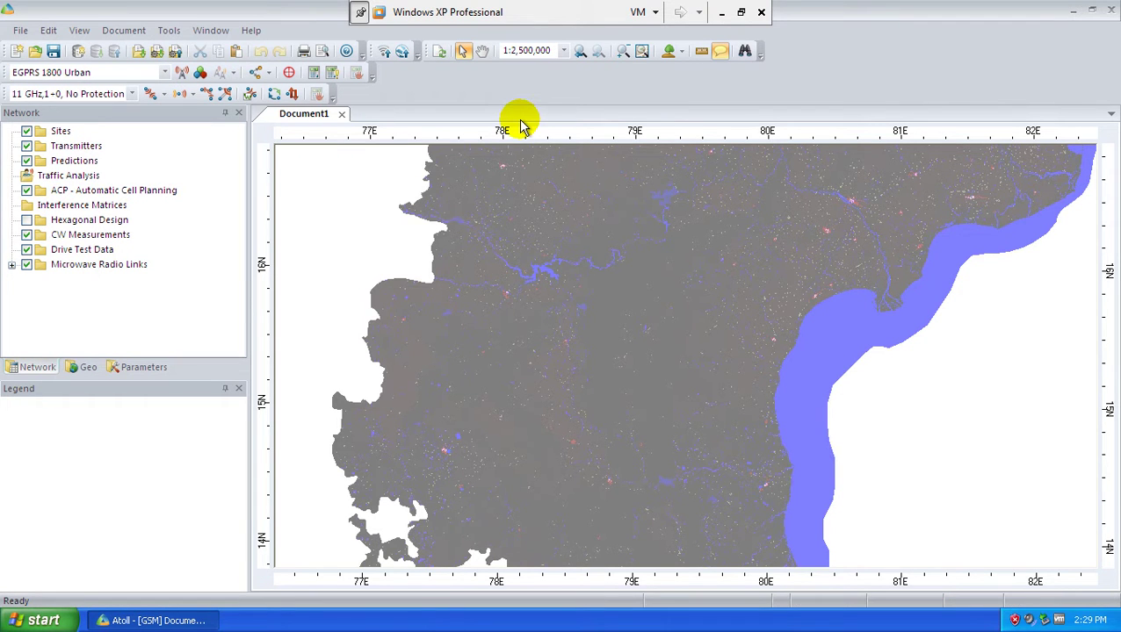
{"action": "scroll", "coordinate": [522, 127], "scroll_direction": "down", "scroll_amount": 1}
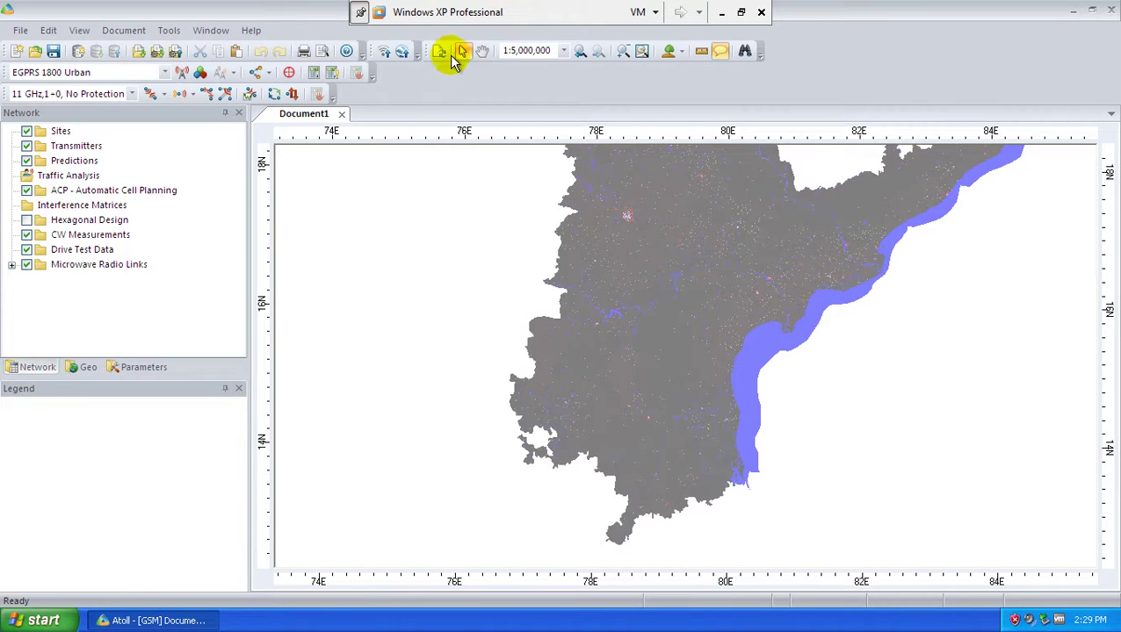
{"action": "left_click", "coordinate": [621, 51]}
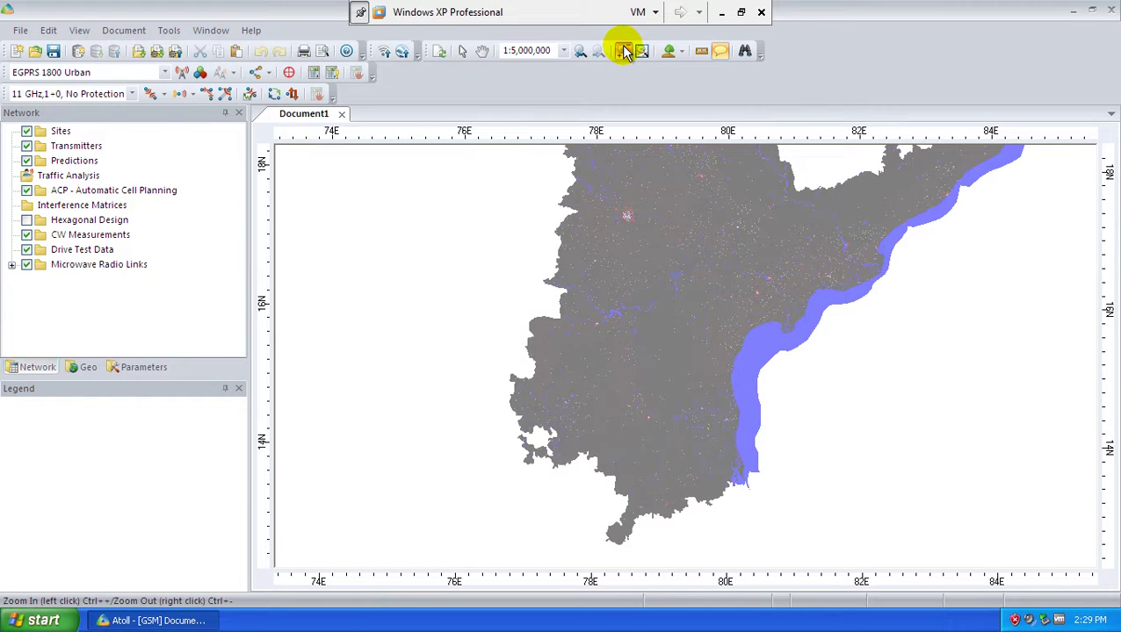
{"action": "left_click", "coordinate": [624, 213]}
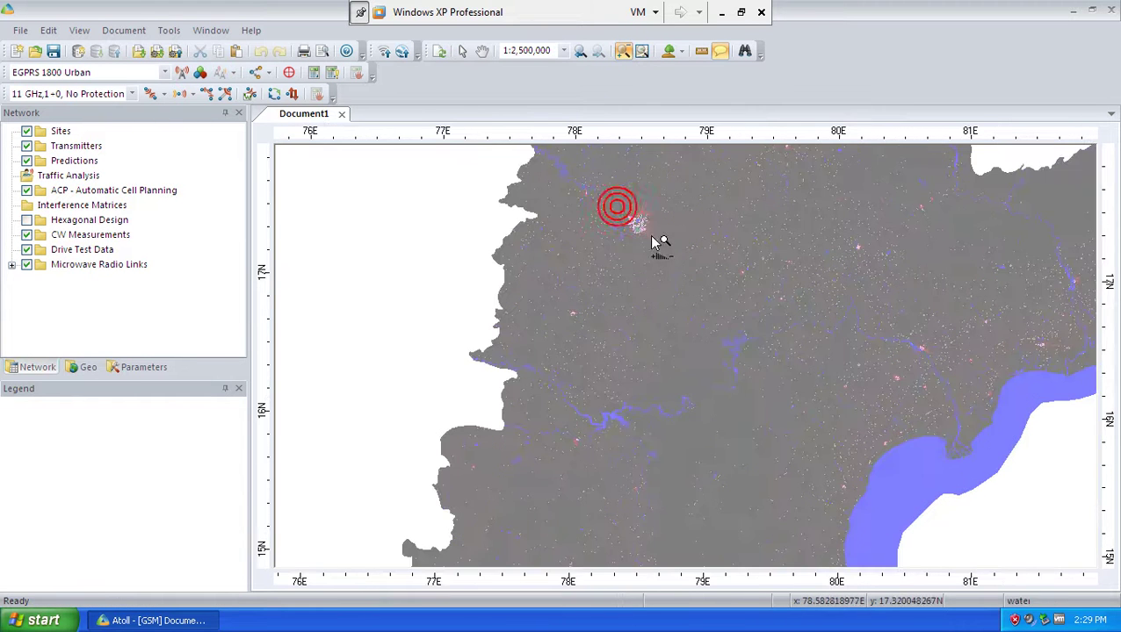
{"action": "left_click", "coordinate": [633, 209]}
{"action": "left_click", "coordinate": [646, 265]}
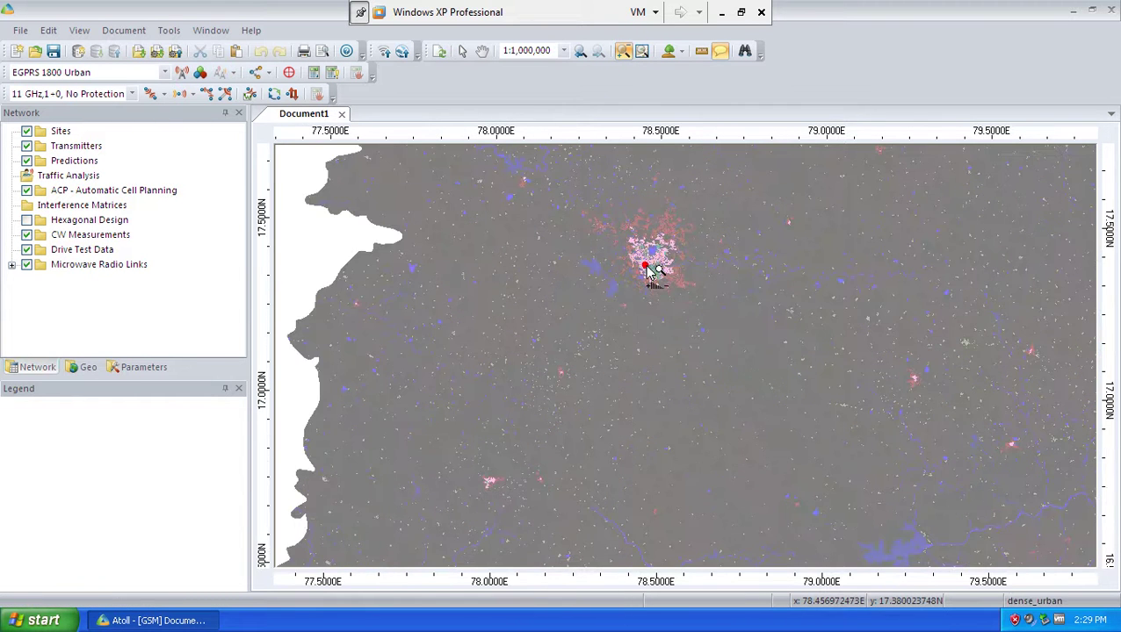
{"action": "left_click", "coordinate": [657, 239]}
{"action": "left_click", "coordinate": [655, 234]}
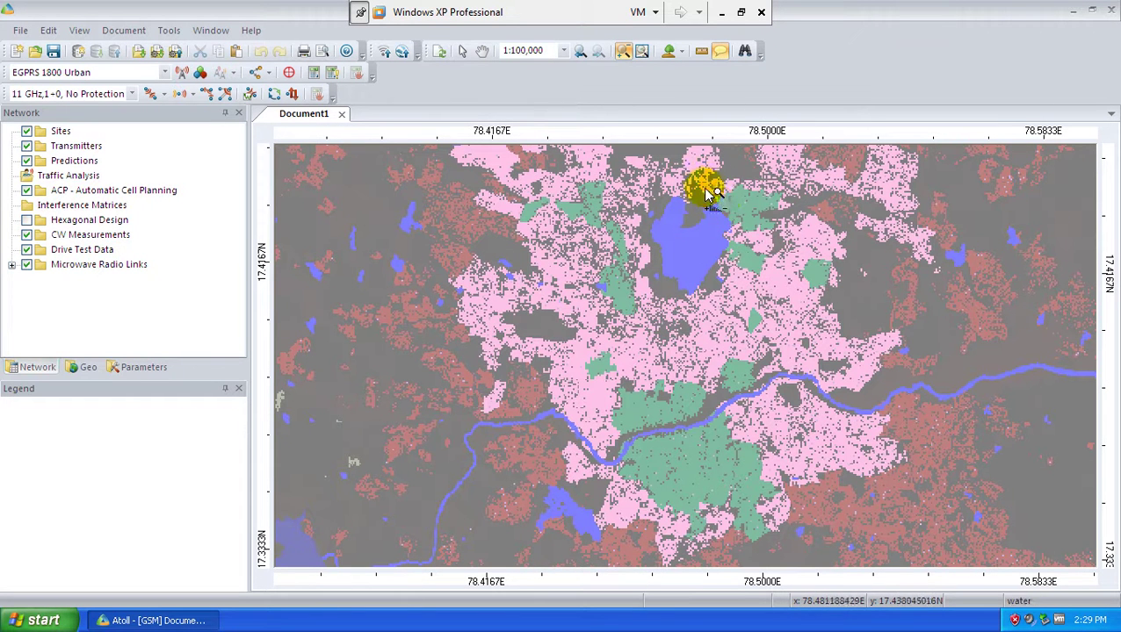
{"action": "left_click", "coordinate": [462, 51]}
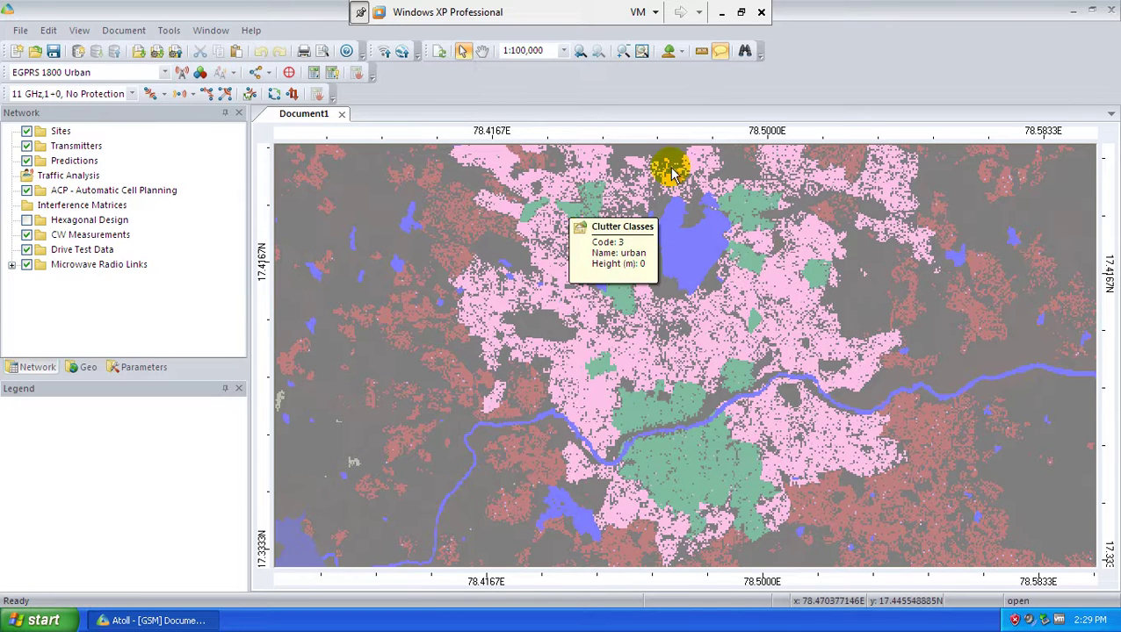
{"action": "mouse_move", "coordinate": [688, 265]}
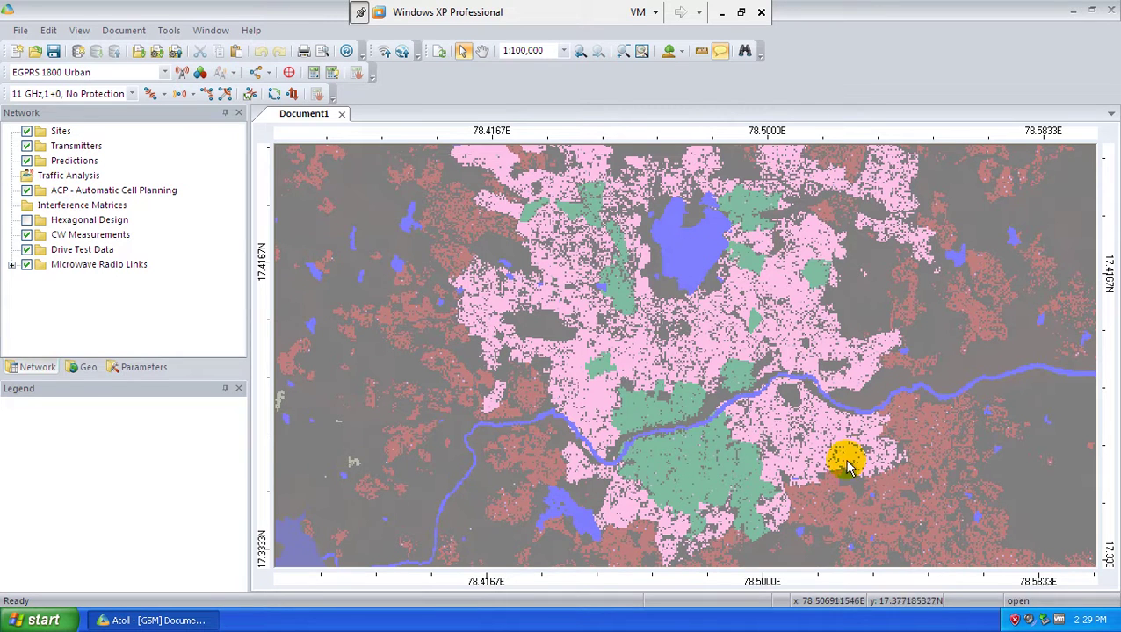
- Set the dense_urban clutter class colour to red in the Clutter Classes display properties, then apply and close them
{"action": "mouse_move", "coordinate": [884, 409]}
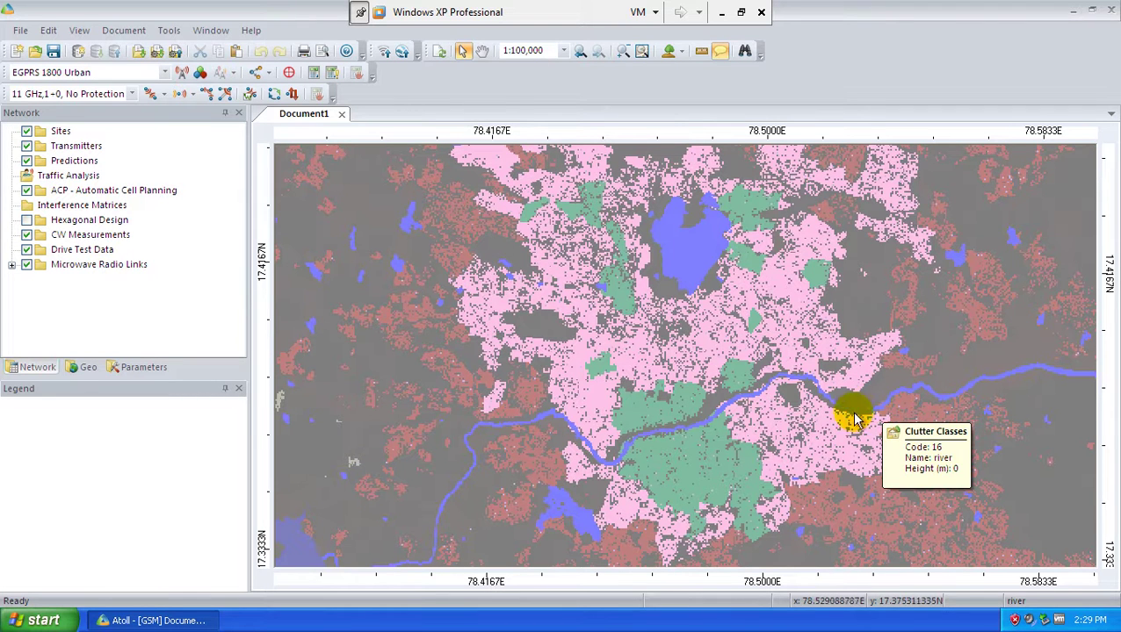
{"action": "mouse_move", "coordinate": [745, 384]}
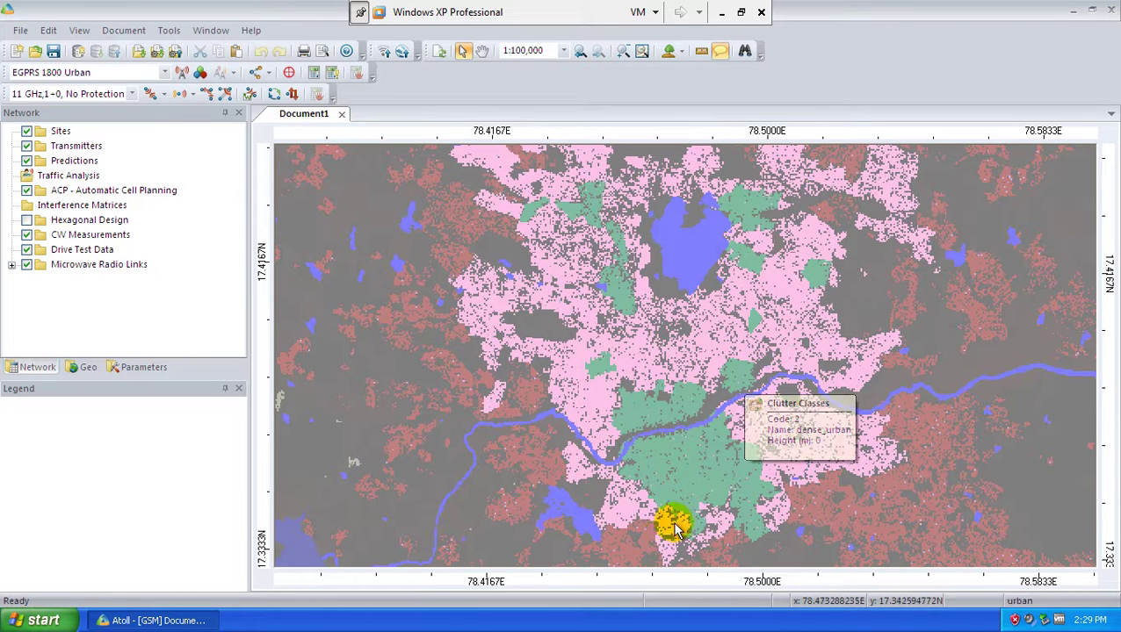
{"action": "mouse_move", "coordinate": [722, 479]}
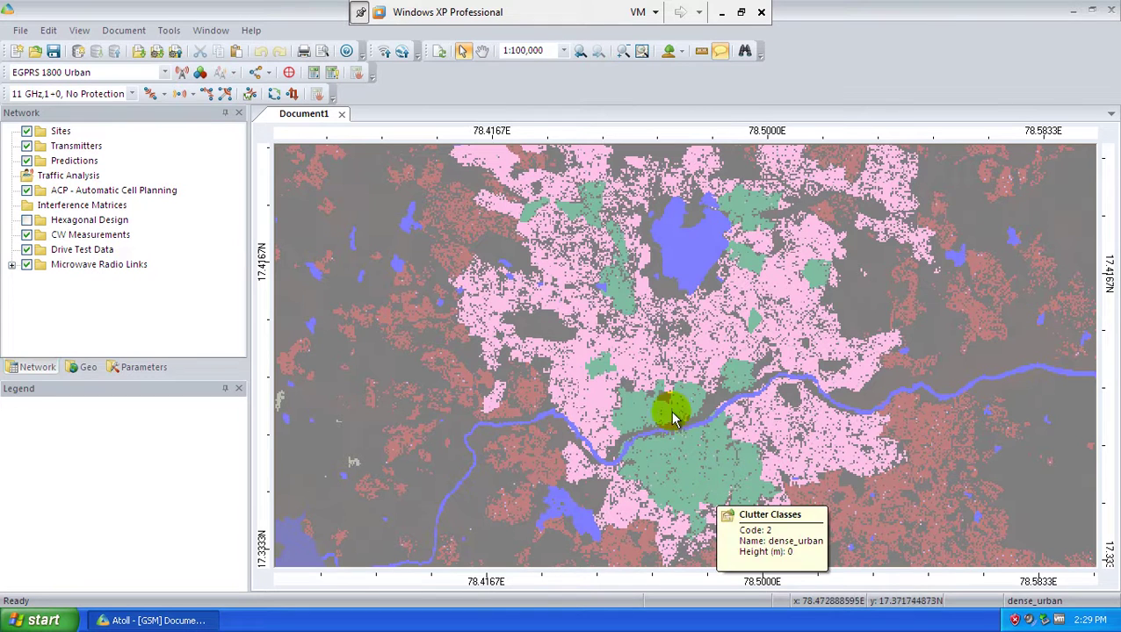
{"action": "right_click", "coordinate": [650, 305]}
{"action": "left_click", "coordinate": [665, 313]}
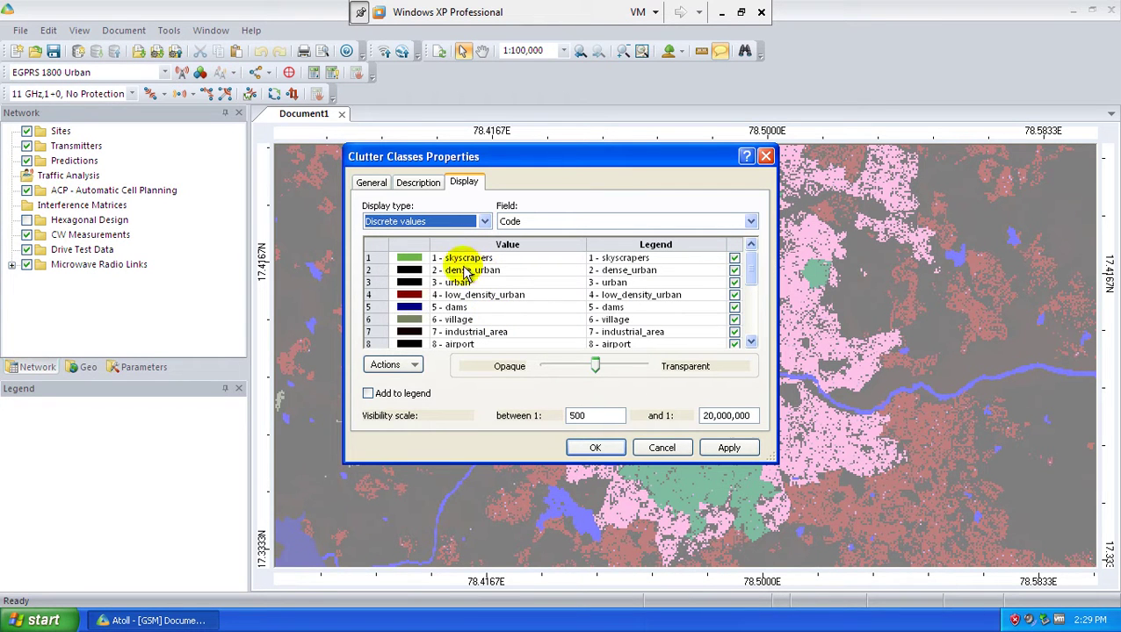
{"action": "left_click", "coordinate": [408, 271]}
{"action": "left_click", "coordinate": [408, 271]}
{"action": "left_click", "coordinate": [408, 272]}
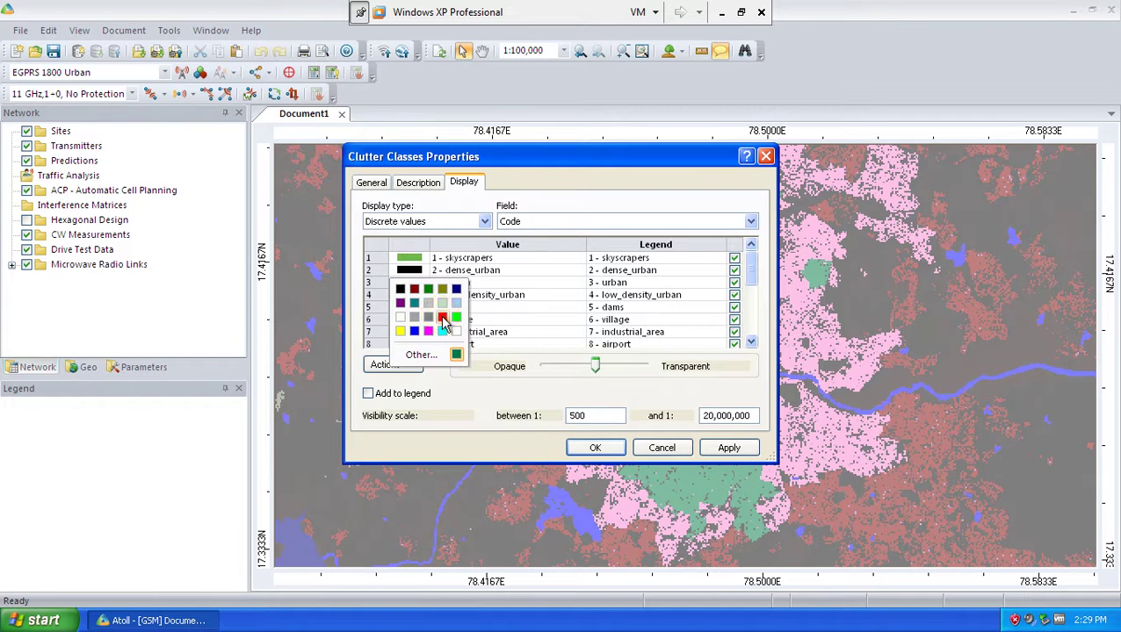
{"action": "left_click", "coordinate": [442, 321]}
{"action": "left_click", "coordinate": [734, 451]}
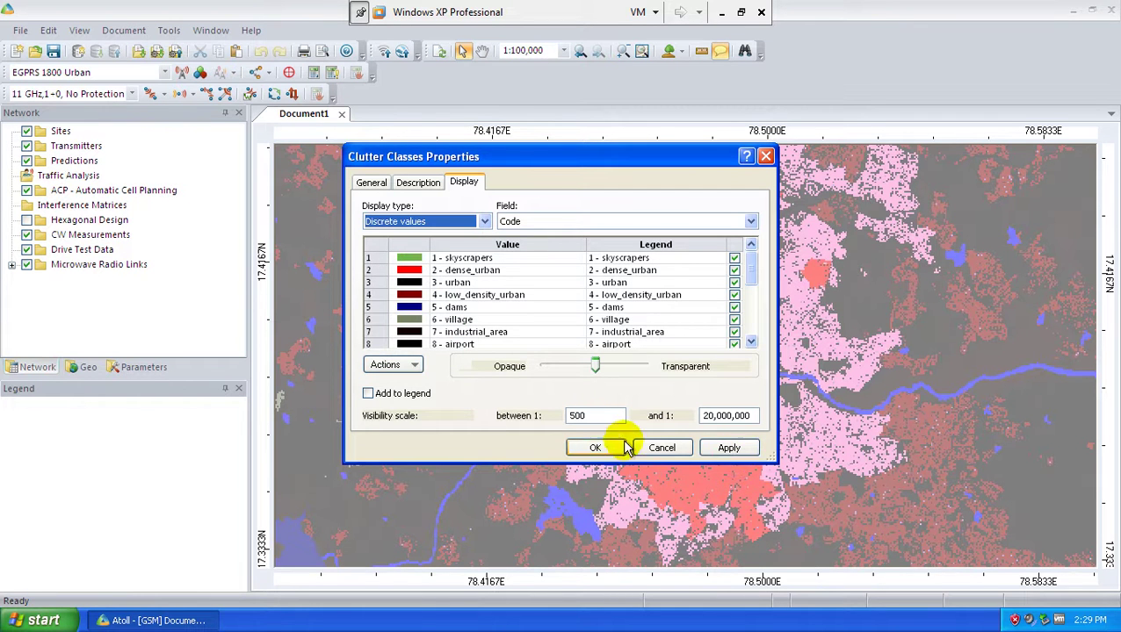
{"action": "left_click", "coordinate": [660, 449]}
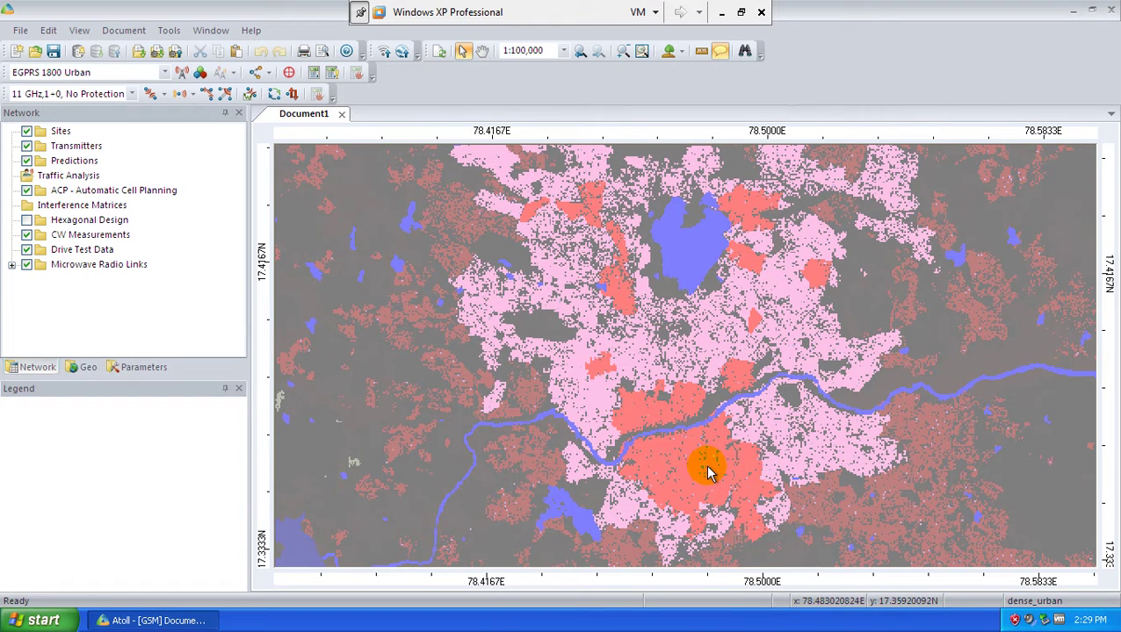
- Reopen the Clutter Classes display properties and set the village class colour to yellow
{"action": "mouse_move", "coordinate": [710, 472]}
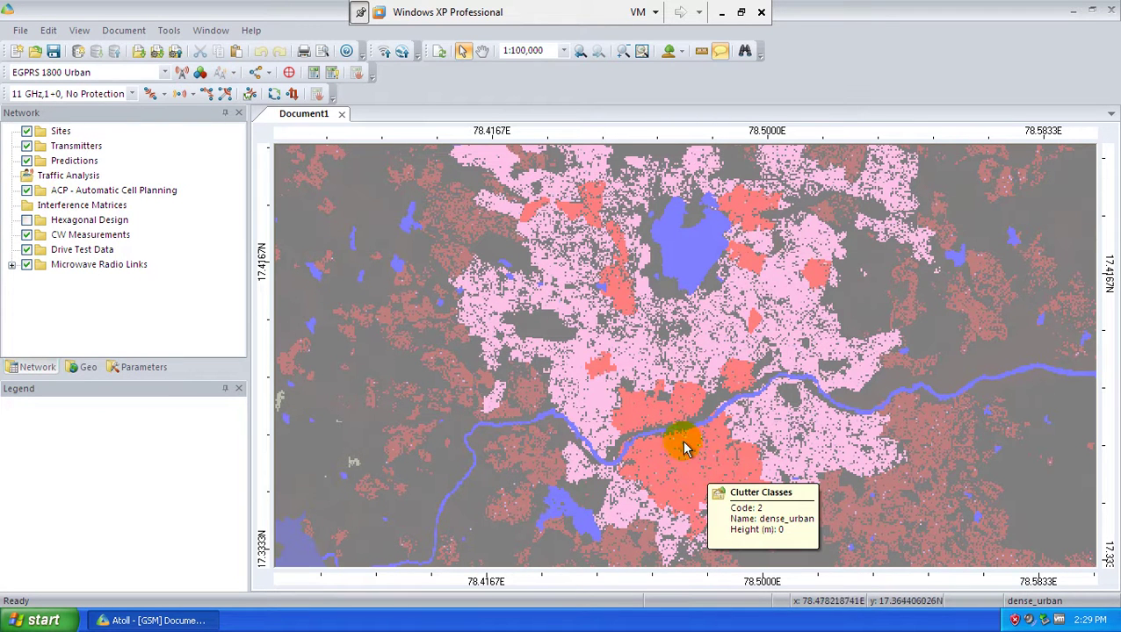
{"action": "right_click", "coordinate": [633, 395]}
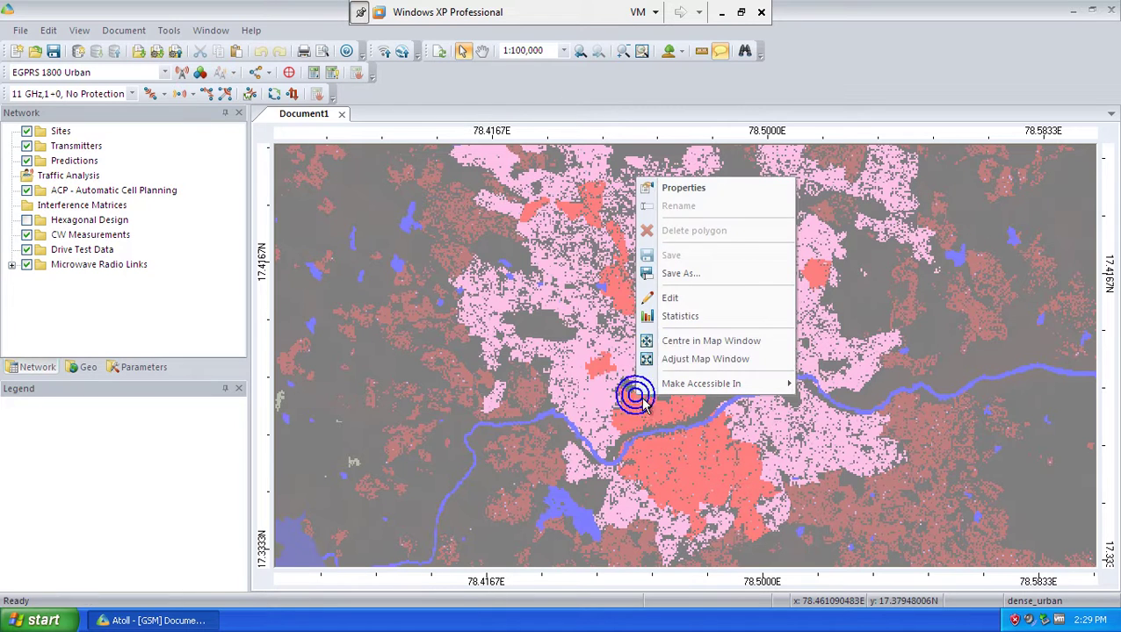
{"action": "left_click", "coordinate": [684, 190]}
{"action": "left_click_drag", "start_coordinate": [751, 275], "coordinate": [760, 303]}
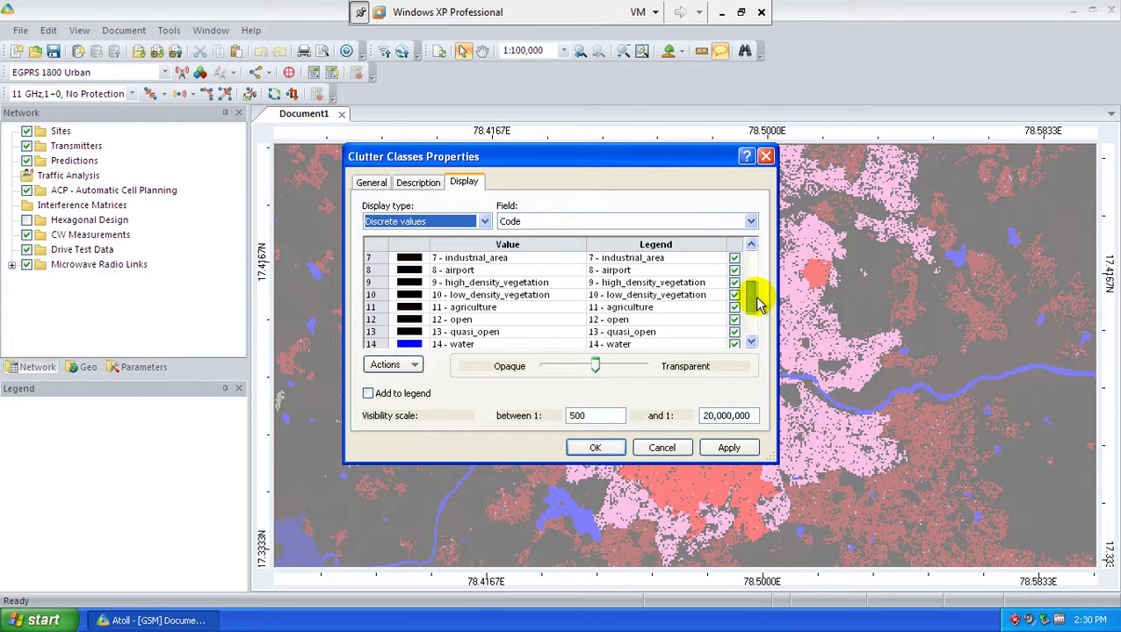
{"action": "scroll", "coordinate": [492, 292], "scroll_direction": "up", "scroll_amount": 2}
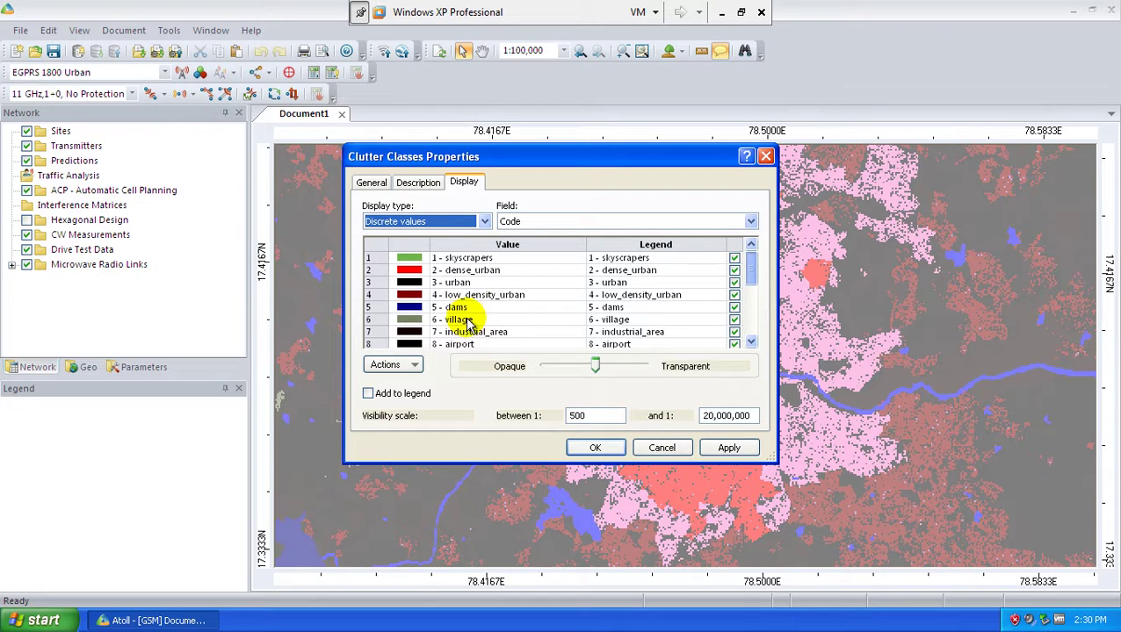
{"action": "left_click", "coordinate": [418, 325]}
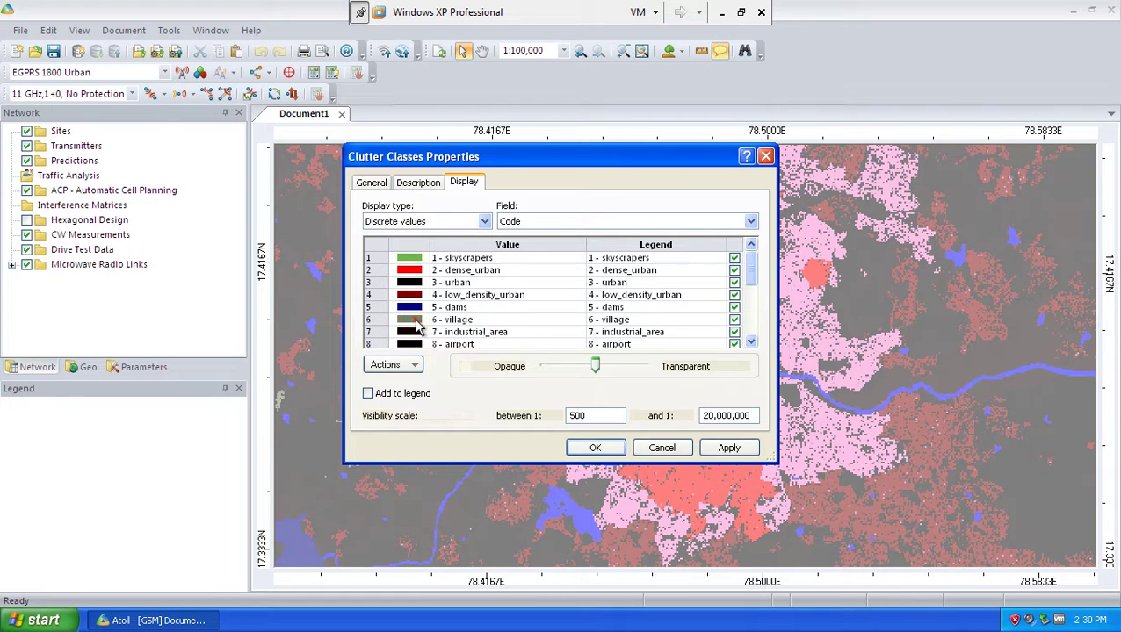
{"action": "left_click", "coordinate": [416, 323]}
{"action": "left_click", "coordinate": [400, 387]}
{"action": "mouse_move", "coordinate": [749, 272]}
{"action": "left_mouse_down"}
{"action": "mouse_move", "coordinate": [748, 303]}
{"action": "mouse_move", "coordinate": [749, 262]}
{"action": "left_mouse_up"}
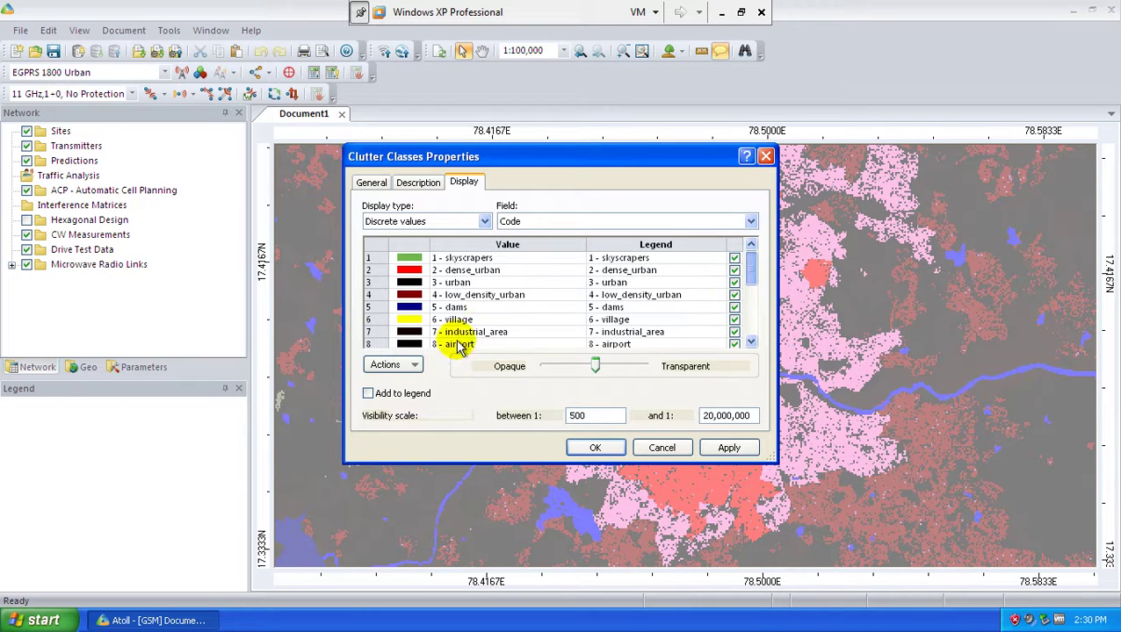
- Set the display colour of the agriculture clutter class to green
{"action": "scroll", "coordinate": [733, 290], "scroll_direction": "down", "scroll_amount": 2}
{"action": "scroll", "coordinate": [733, 307], "scroll_direction": "down", "scroll_amount": 1}
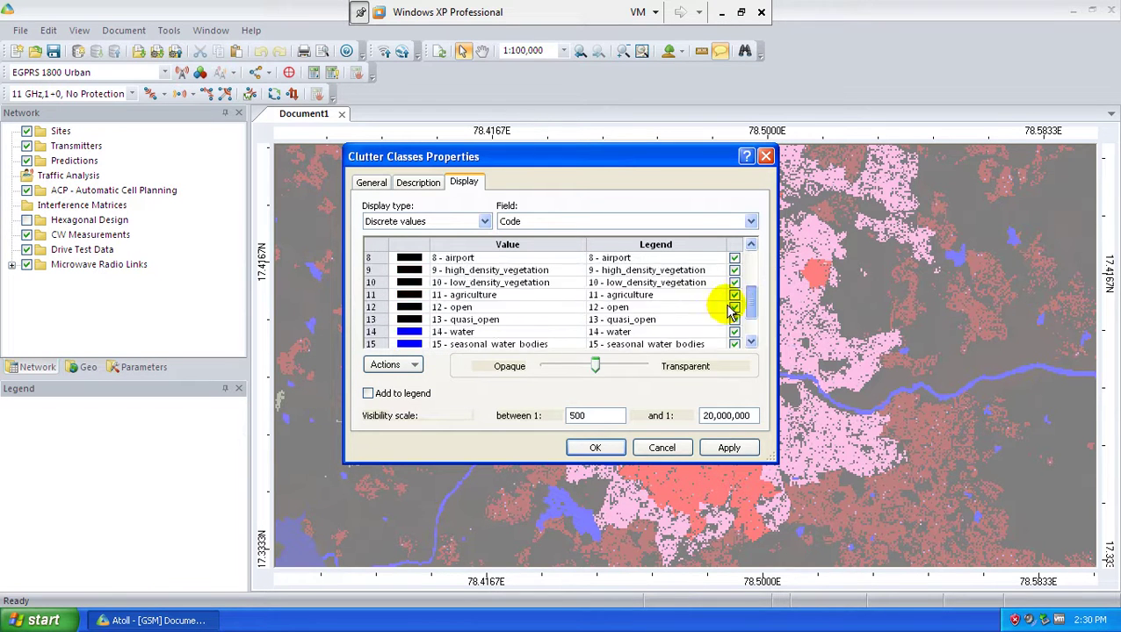
{"action": "left_click", "coordinate": [489, 299]}
{"action": "left_click", "coordinate": [406, 297]}
{"action": "left_click", "coordinate": [406, 299]}
{"action": "left_click", "coordinate": [407, 297]}
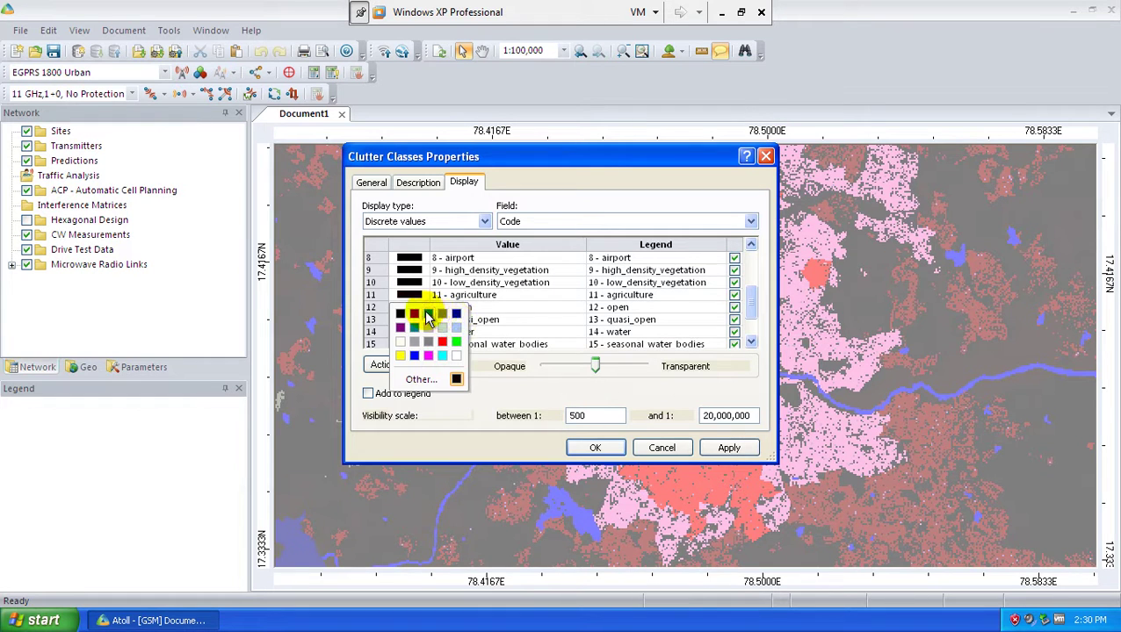
{"action": "left_click", "coordinate": [427, 315]}
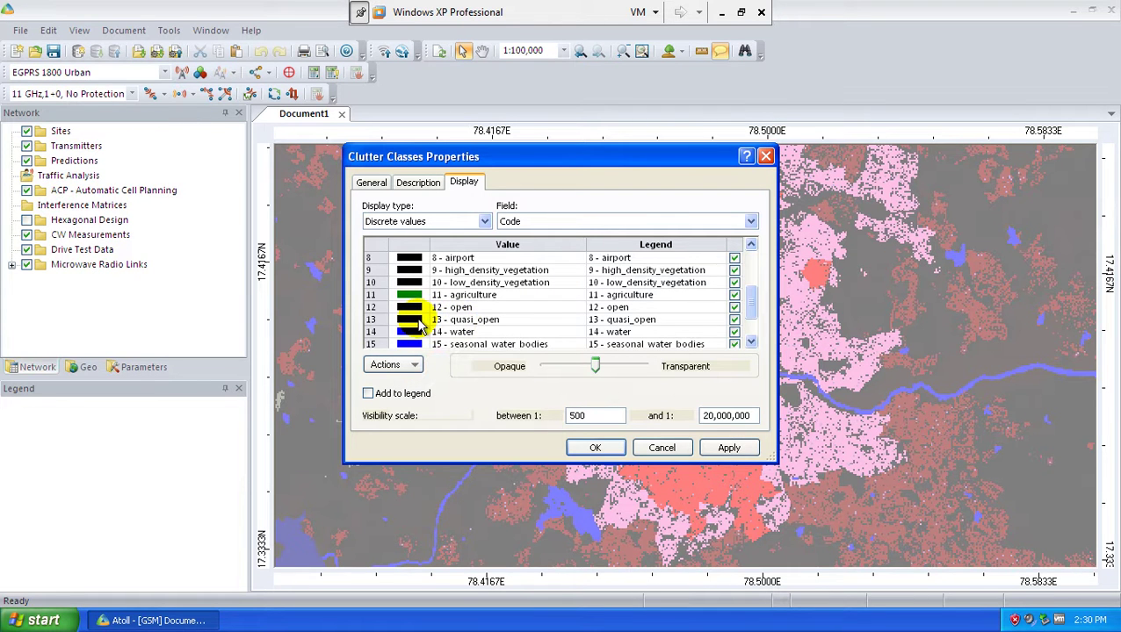
- Set the quasi_open and open clutter class colours to white, then apply and close the Clutter Classes properties
{"action": "left_click", "coordinate": [418, 322]}
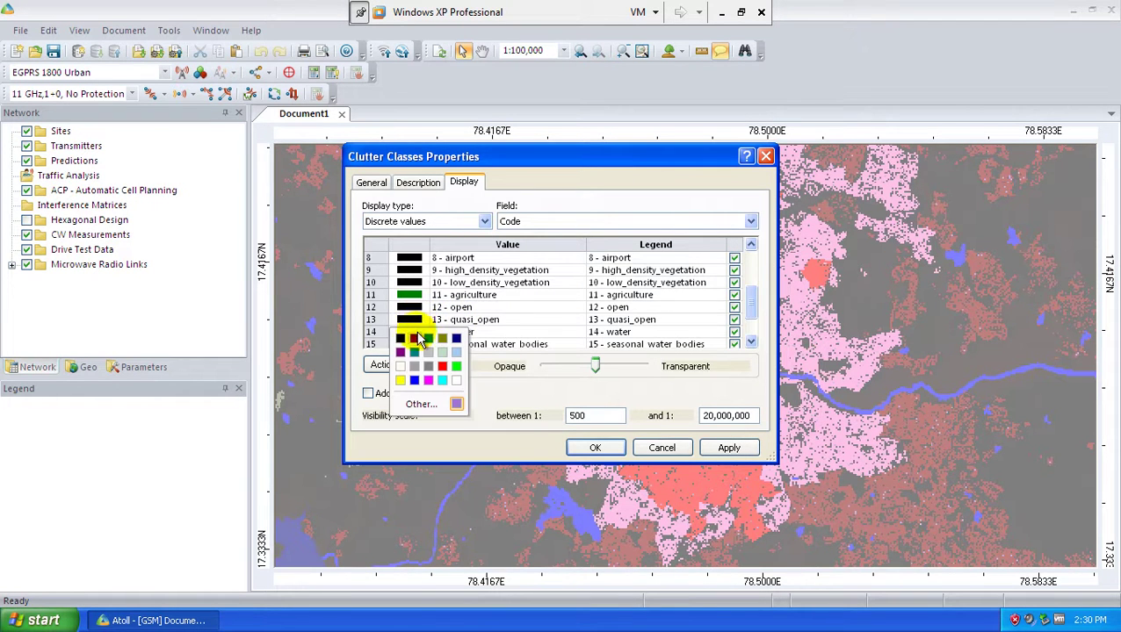
{"action": "left_click", "coordinate": [402, 367]}
{"action": "left_click", "coordinate": [410, 307]}
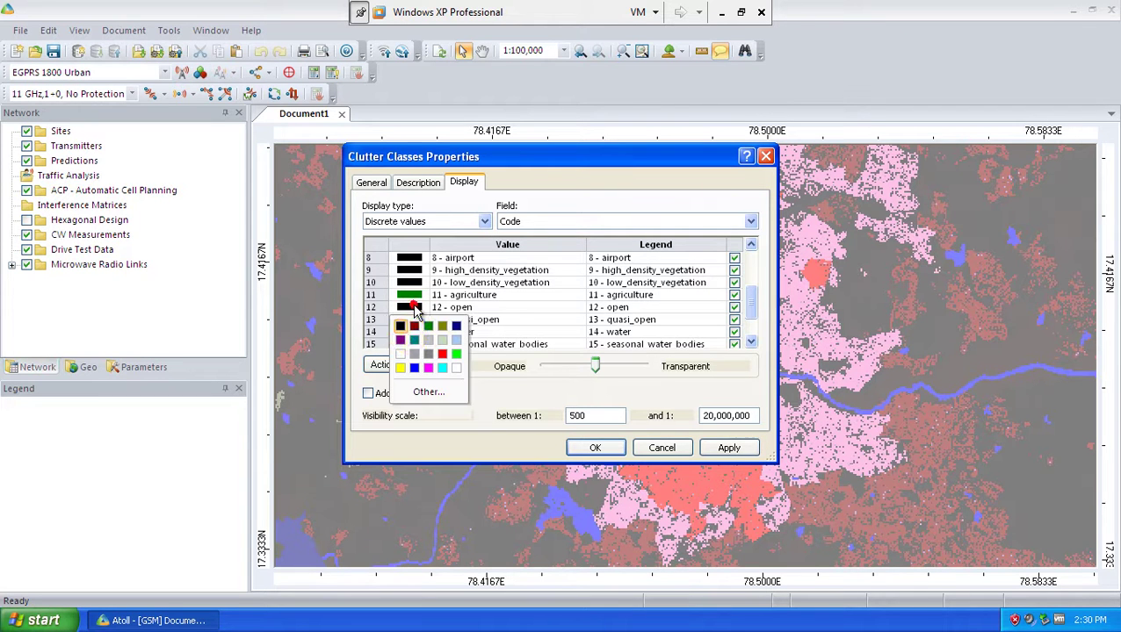
{"action": "left_click", "coordinate": [402, 365]}
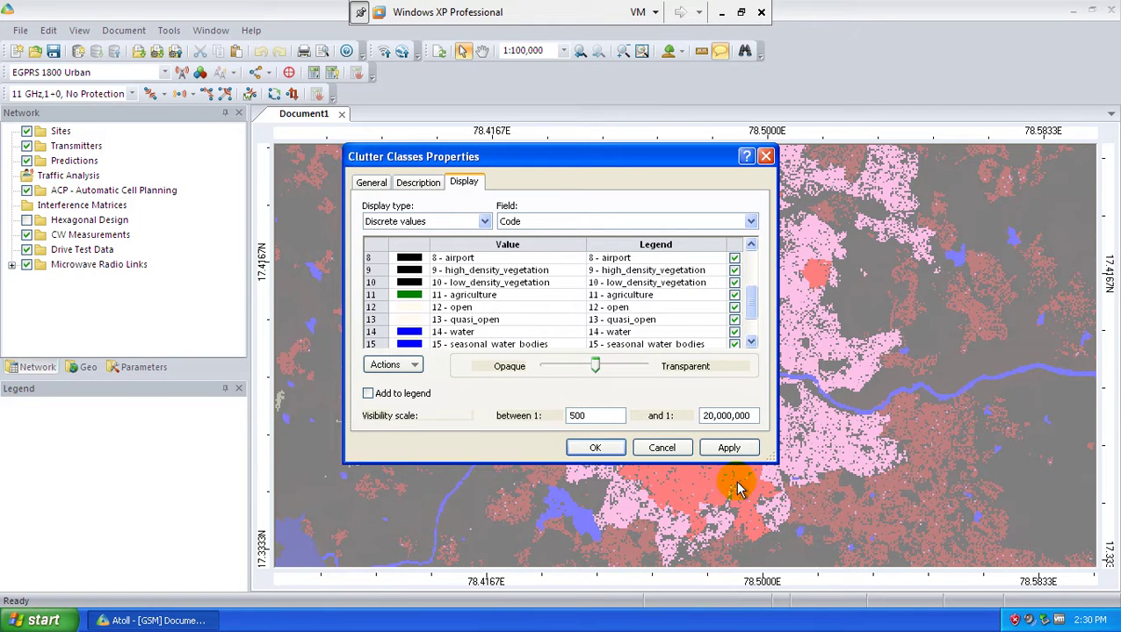
{"action": "left_click", "coordinate": [749, 448]}
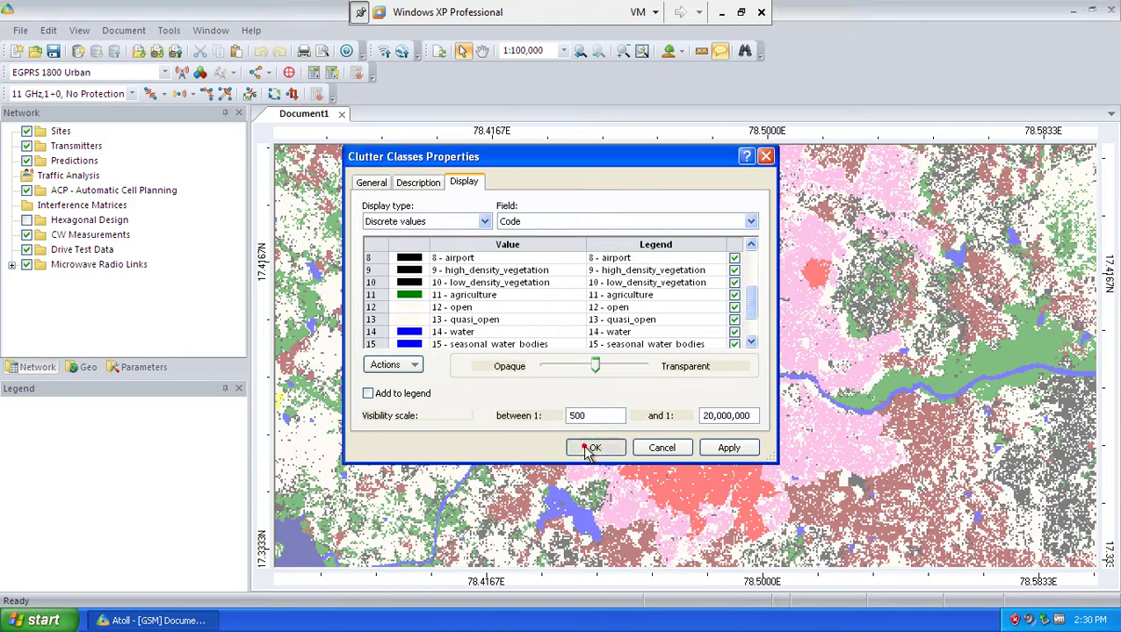
{"action": "left_click", "coordinate": [593, 448]}
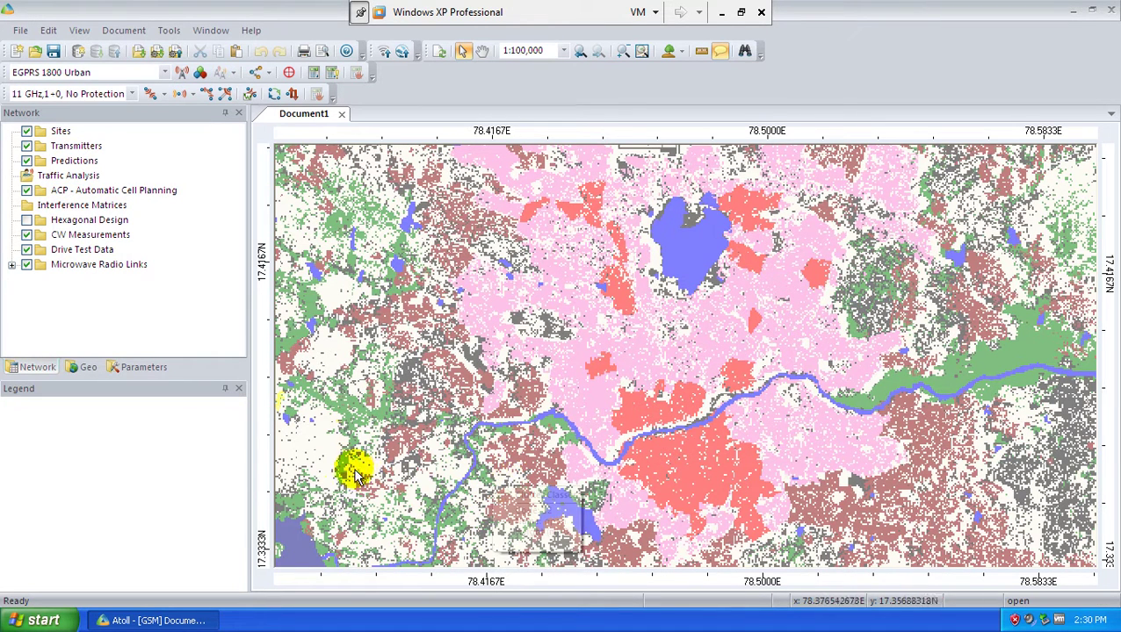
- Examine the recoloured clutter classes around the city, including the wider surroundings at 1:500,000 scale
{"action": "mouse_move", "coordinate": [357, 470]}
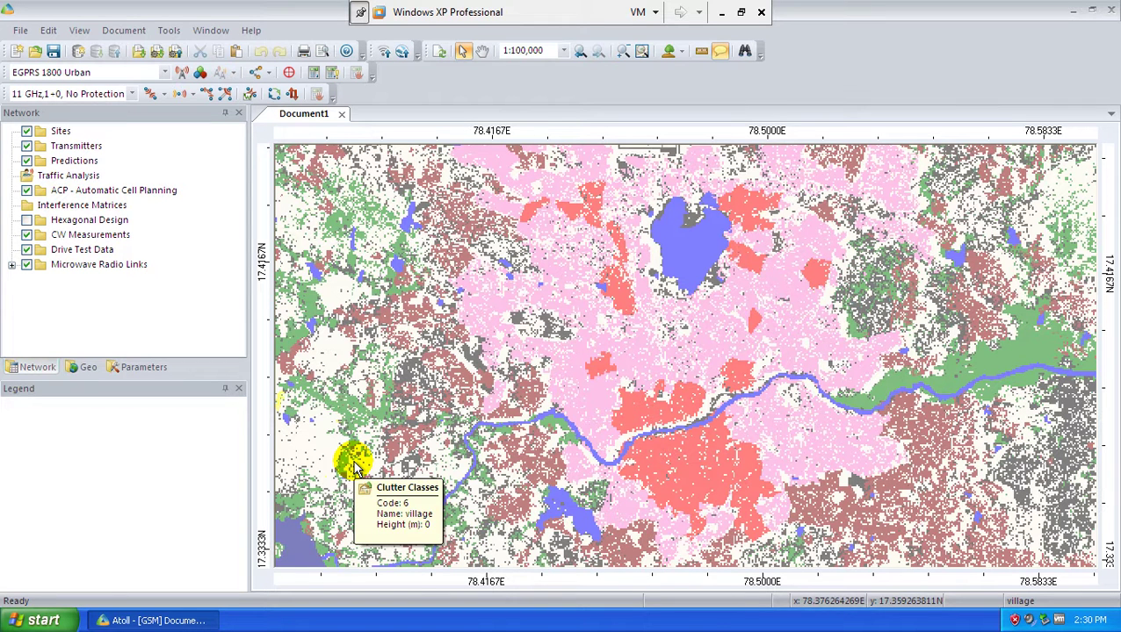
{"action": "mouse_move", "coordinate": [510, 393]}
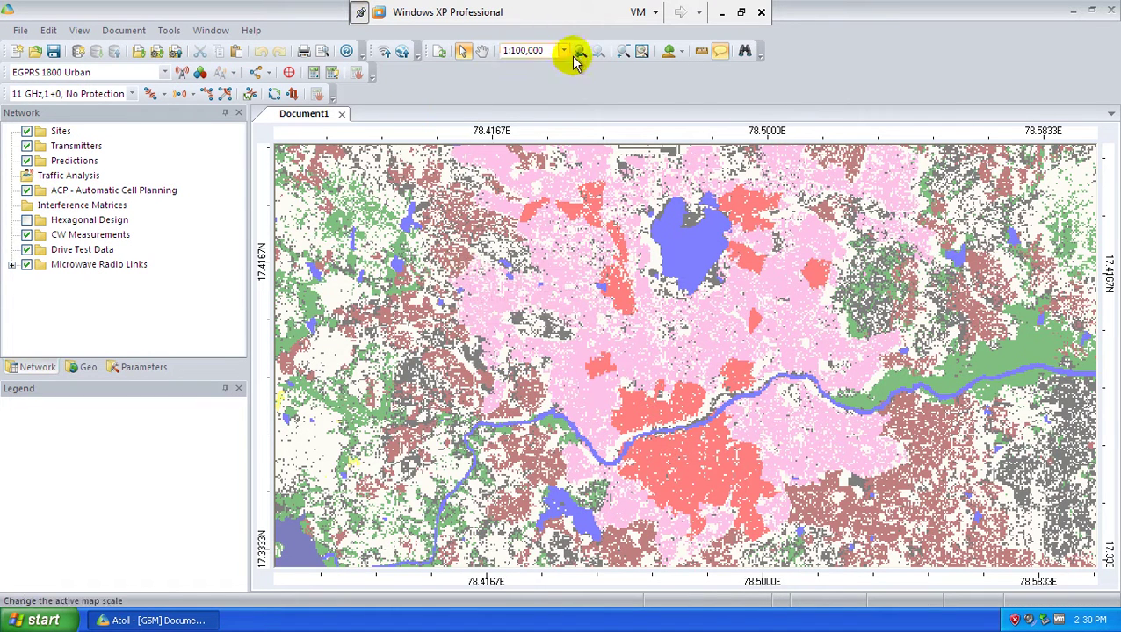
{"action": "left_click", "coordinate": [623, 50]}
{"action": "right_click", "coordinate": [630, 446]}
{"action": "right_click", "coordinate": [631, 441]}
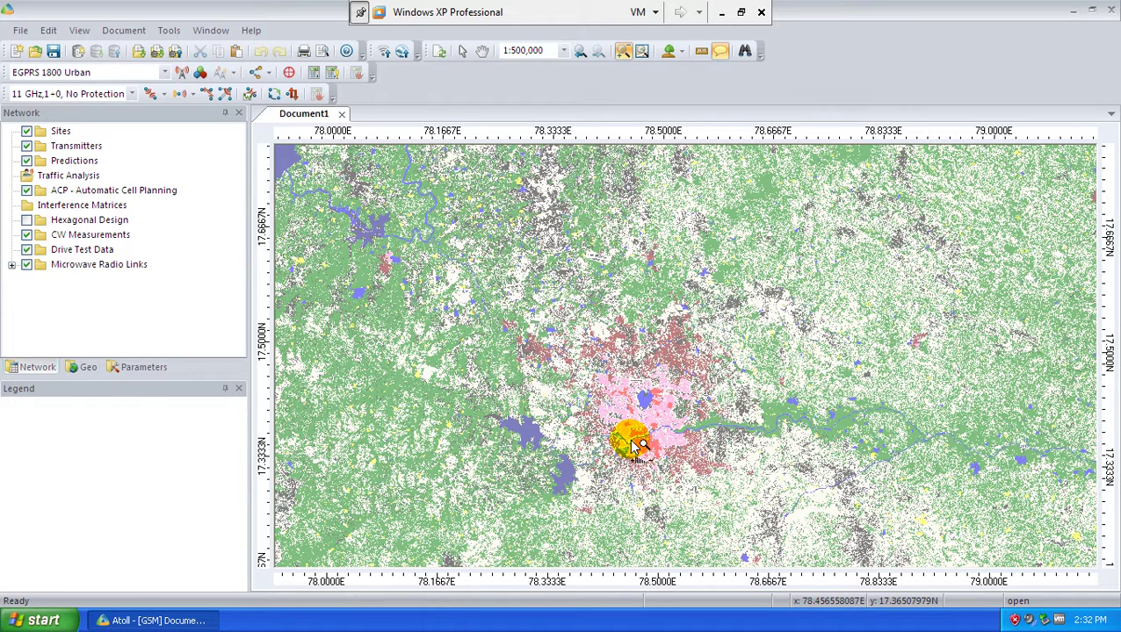
- Import the index file from the heights folder of Atoll of A.P as Altitudes data
{"action": "left_click", "coordinate": [21, 31]}
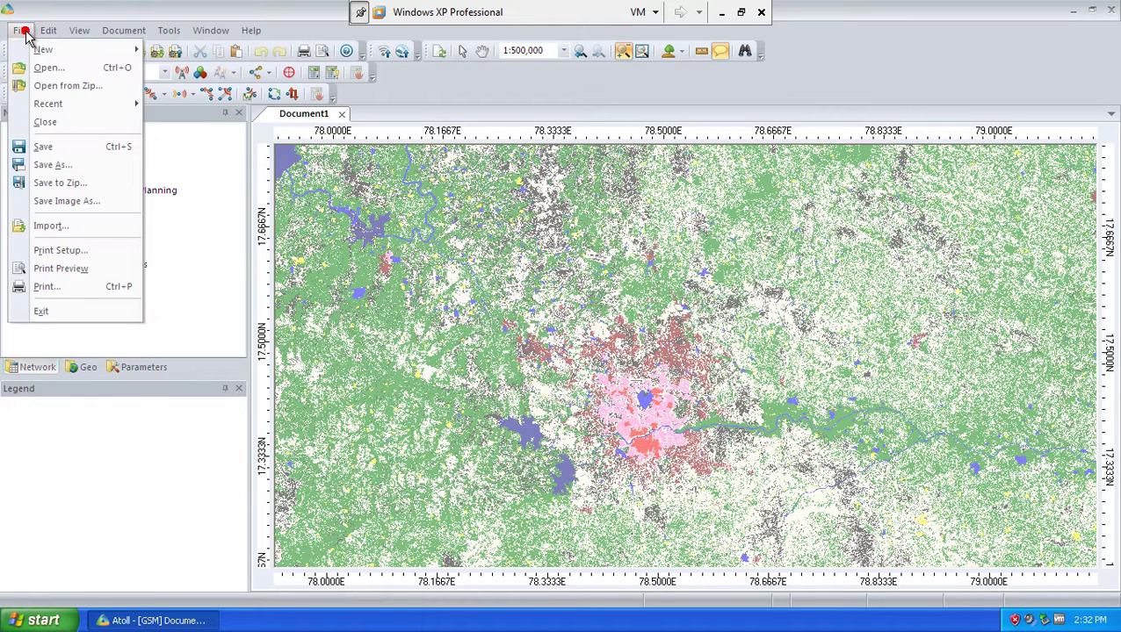
{"action": "left_click", "coordinate": [75, 231]}
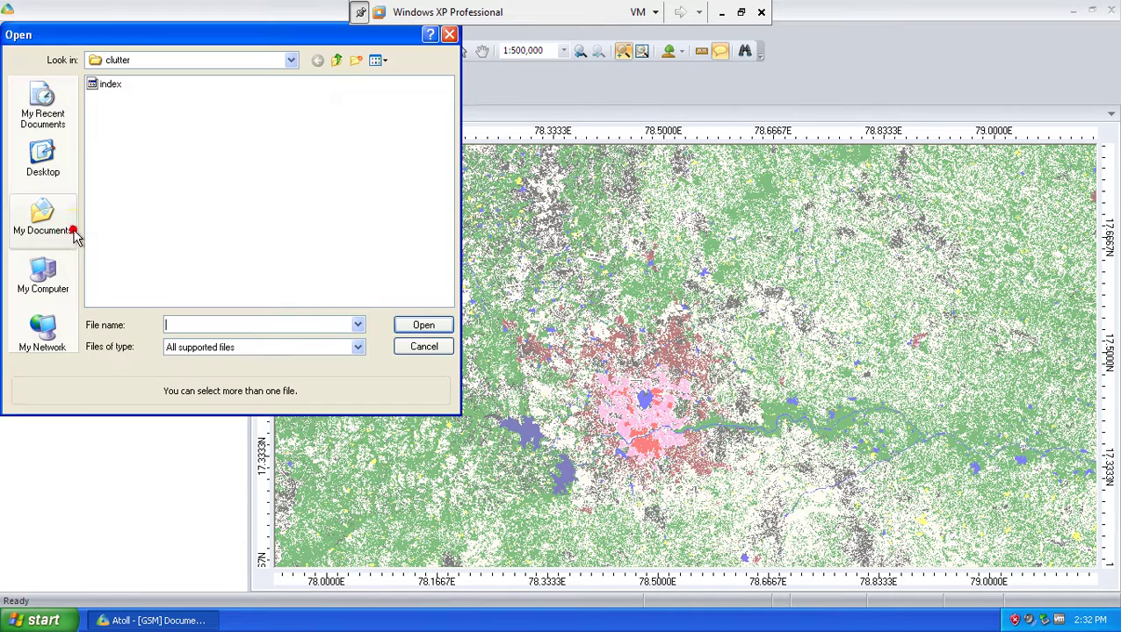
{"action": "left_click", "coordinate": [338, 60]}
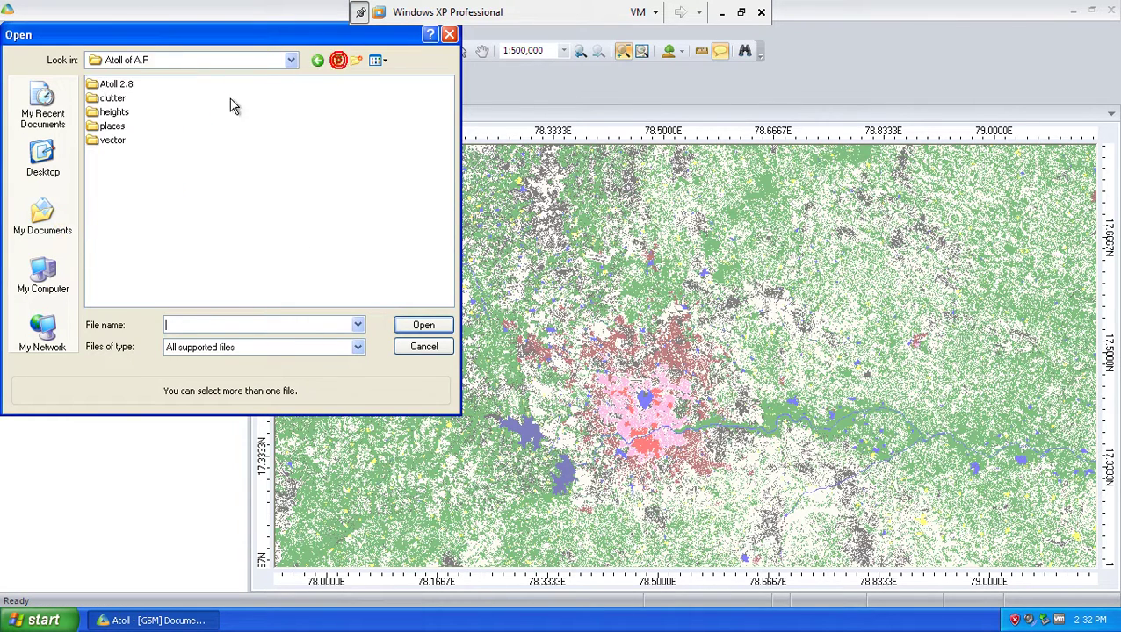
{"action": "double_click", "coordinate": [128, 113]}
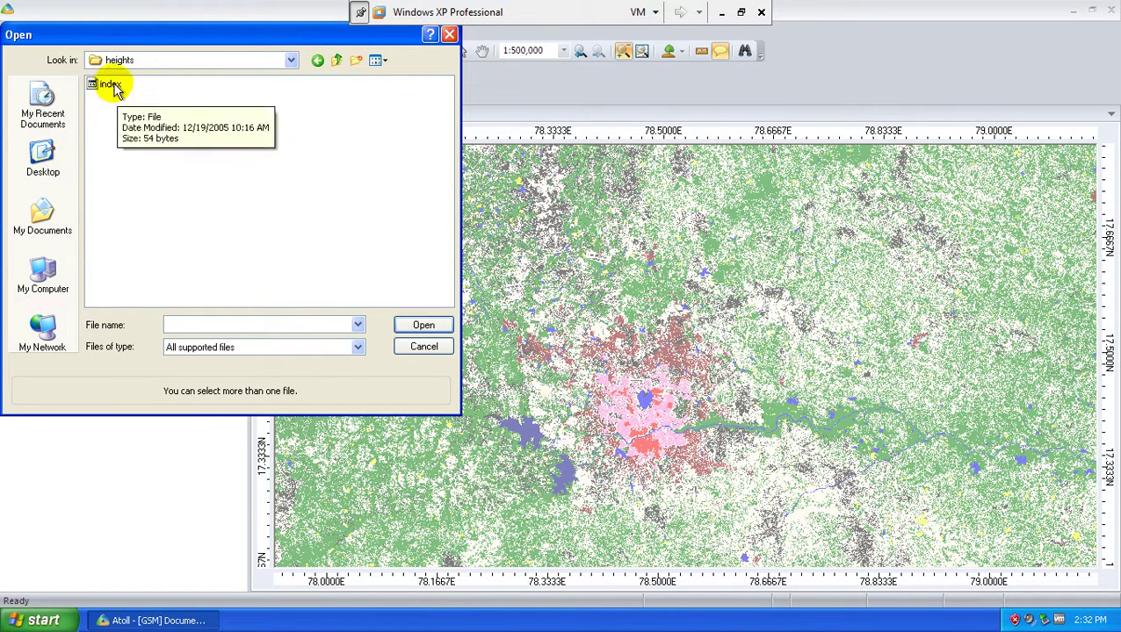
{"action": "double_click", "coordinate": [111, 85]}
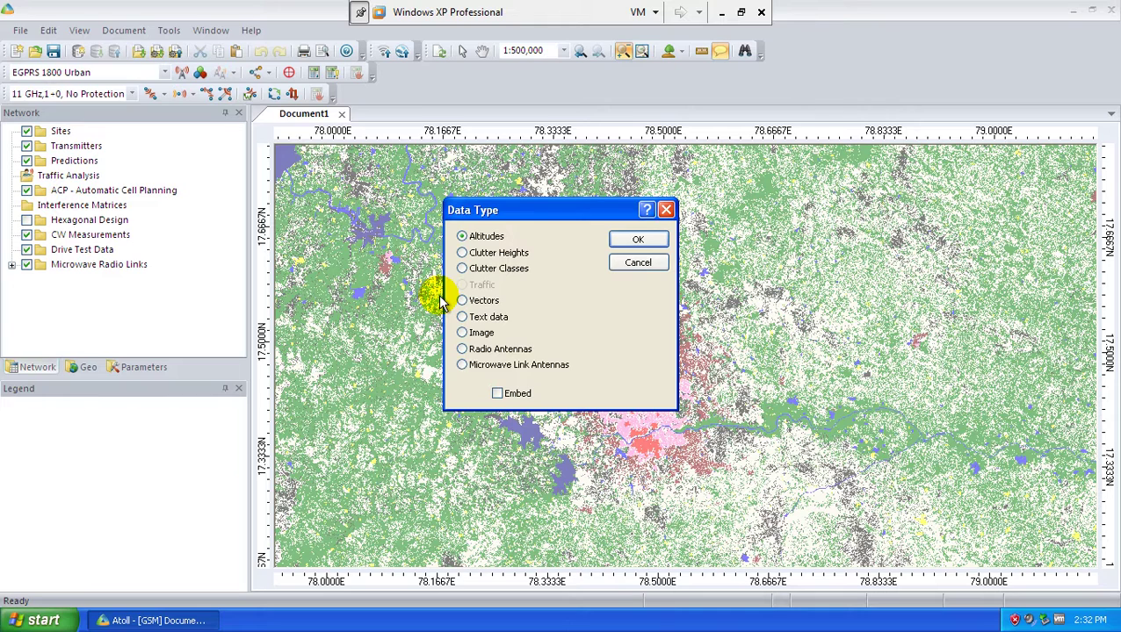
{"action": "left_click", "coordinate": [633, 238]}
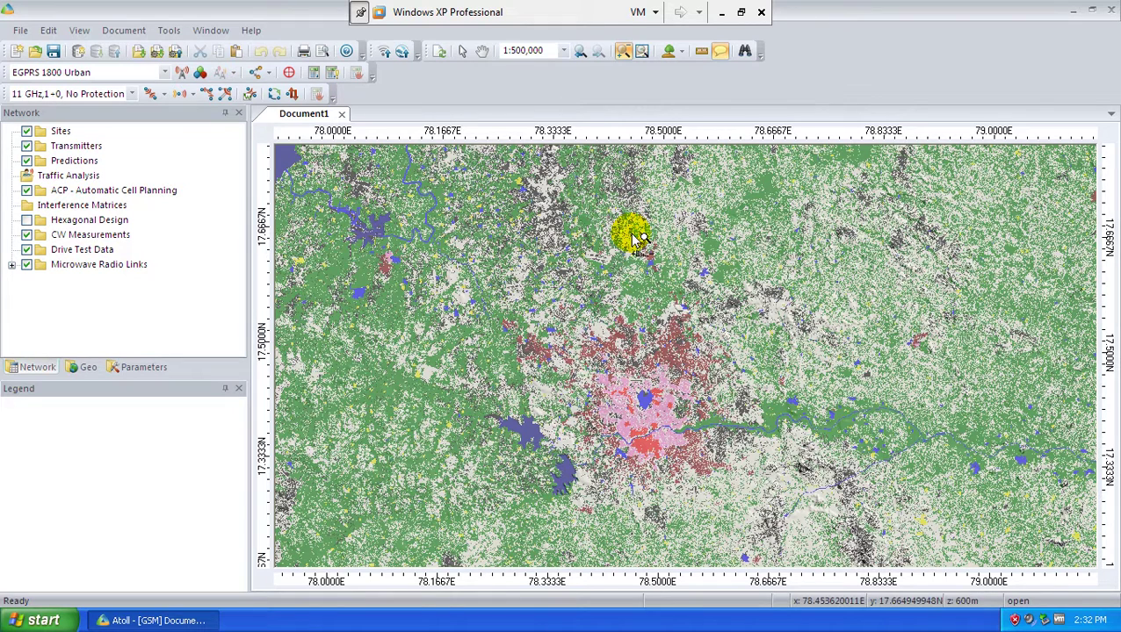
- Hide the Clutter Classes layer temporarily to view the Digital Terrain Model, and show the clutter layer again
{"action": "left_click", "coordinate": [88, 369]}
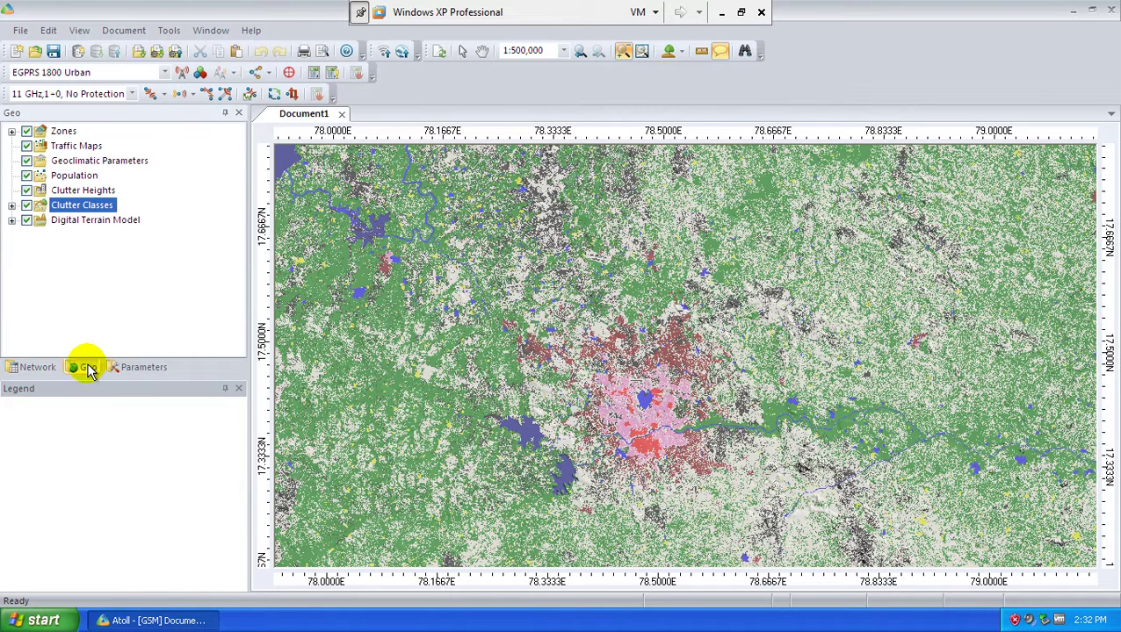
{"action": "left_click", "coordinate": [27, 206]}
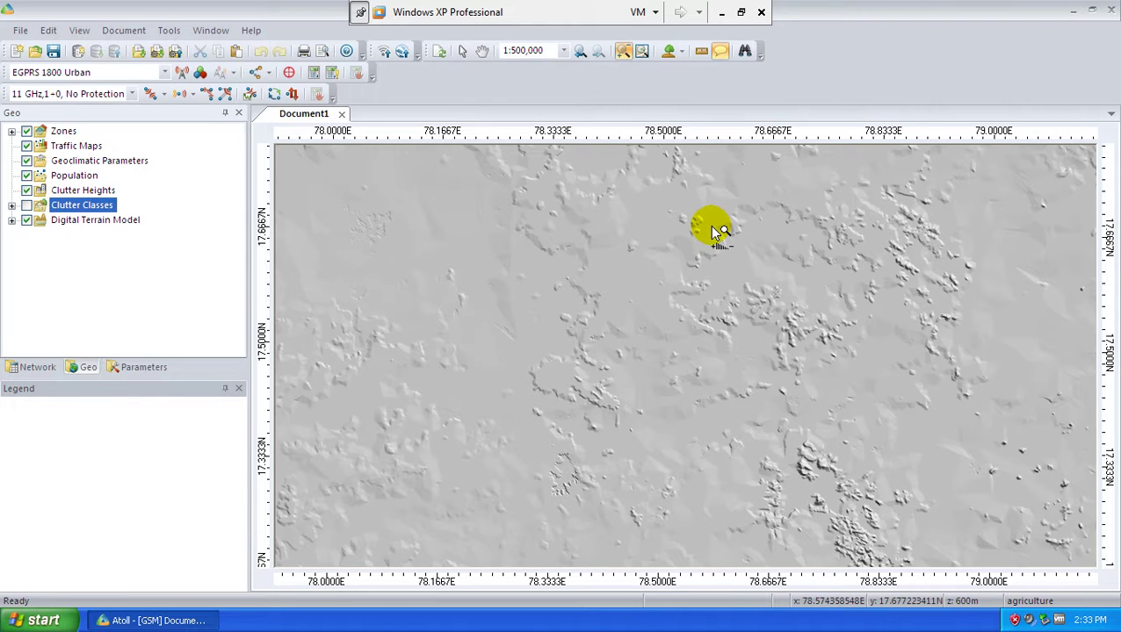
{"action": "left_click", "coordinate": [26, 205]}
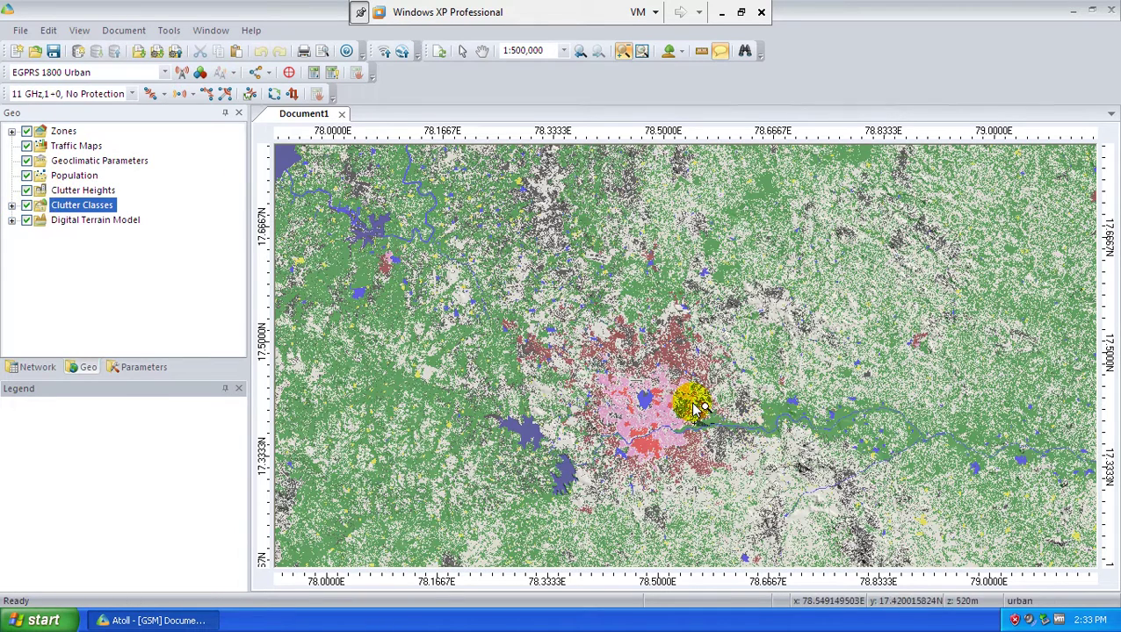
- Import the index file from the vector folder of Atoll of A.P as Vectors data into Geo
{"action": "left_click", "coordinate": [19, 30]}
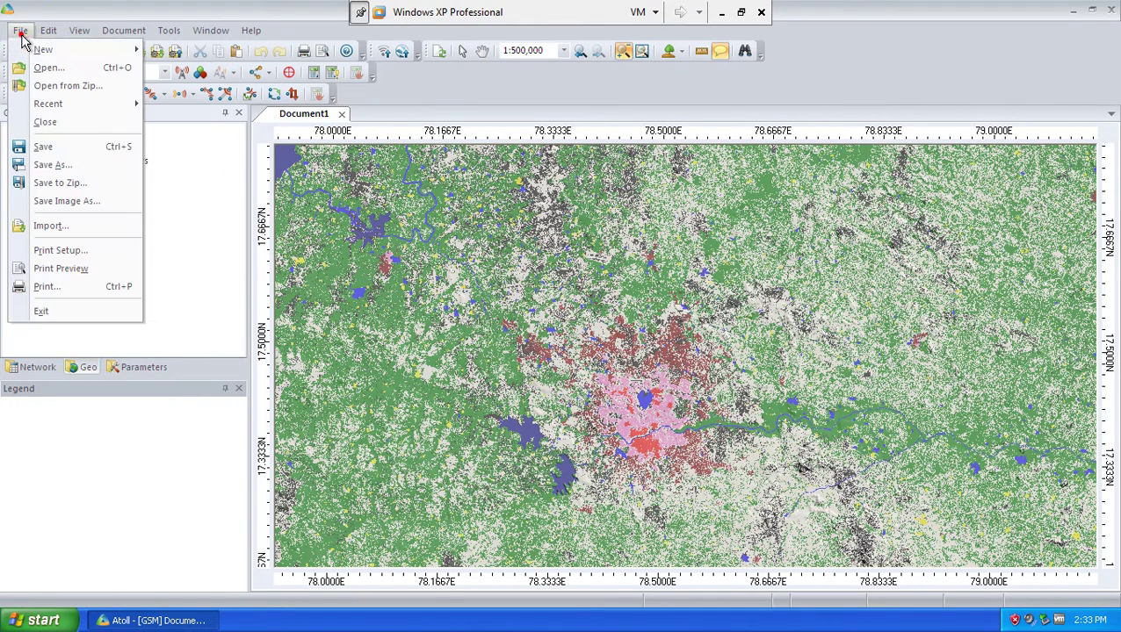
{"action": "left_click", "coordinate": [75, 238]}
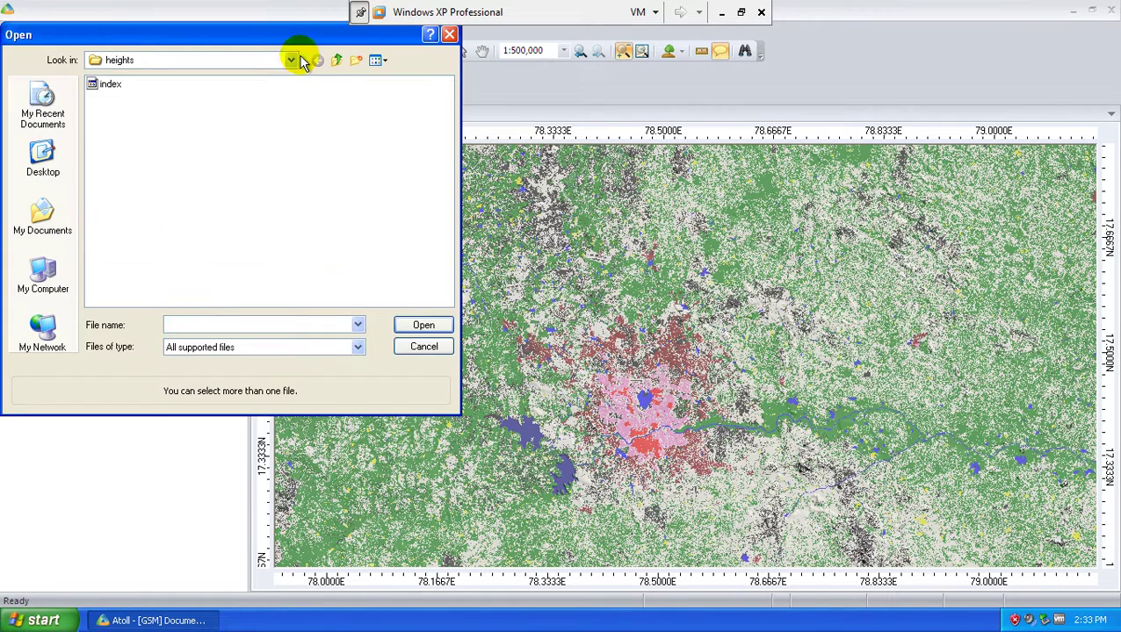
{"action": "left_click", "coordinate": [335, 62]}
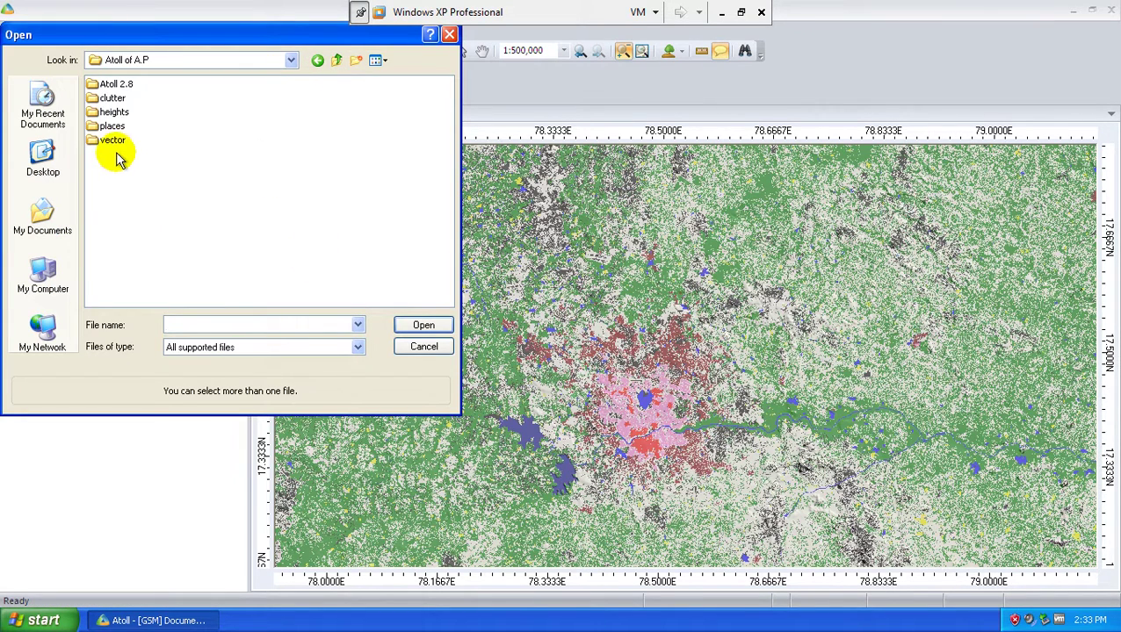
{"action": "double_click", "coordinate": [115, 141]}
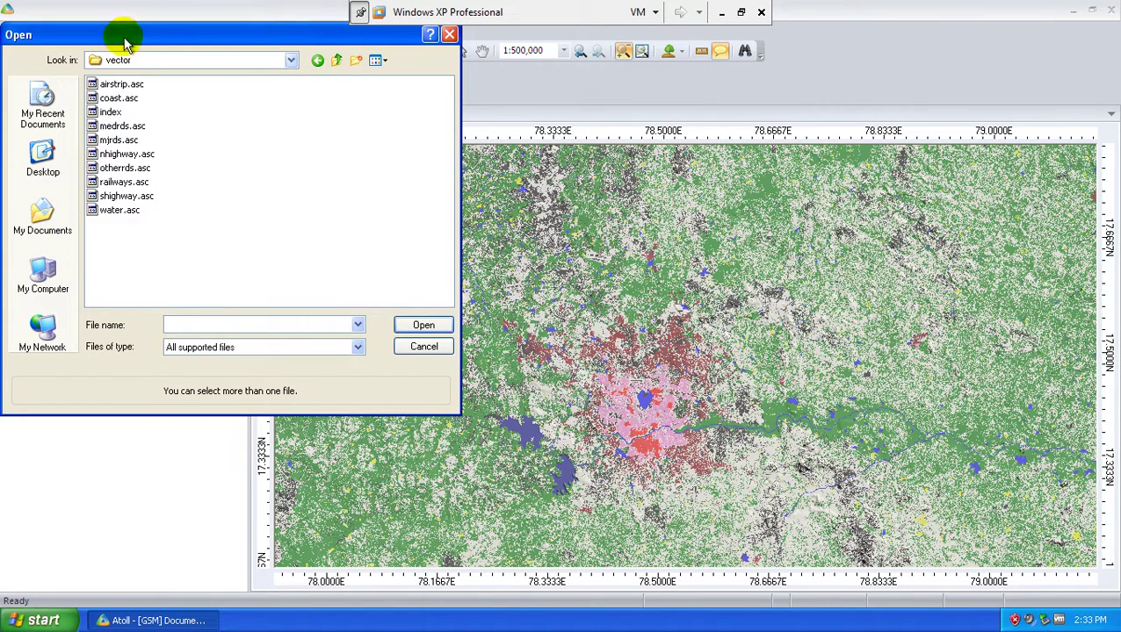
{"action": "left_click", "coordinate": [109, 114]}
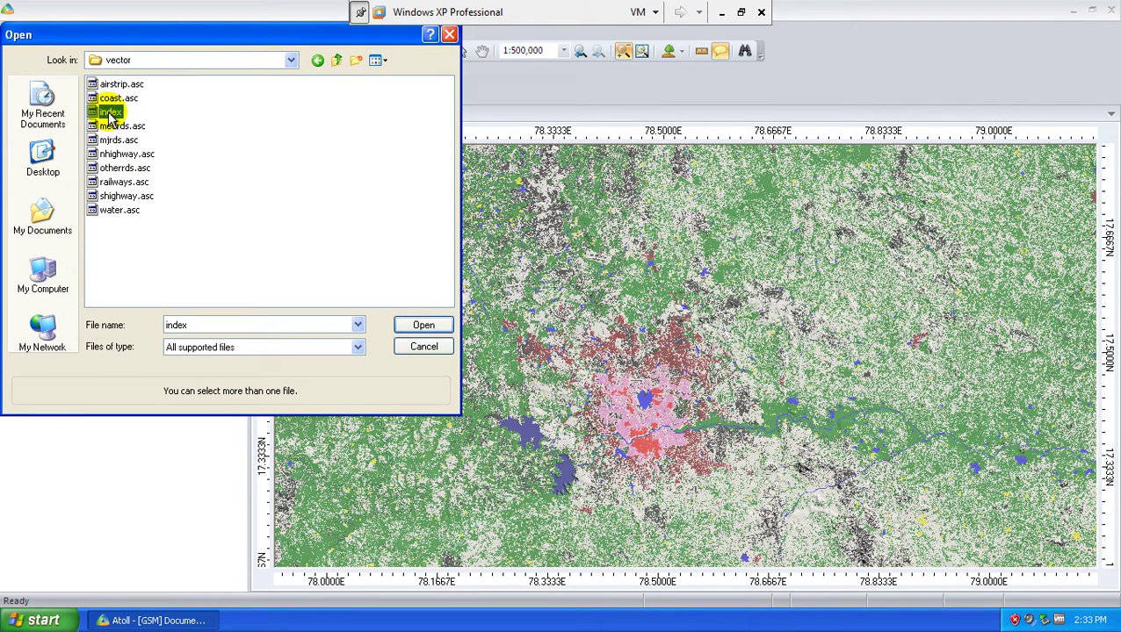
{"action": "left_click", "coordinate": [423, 325]}
{"action": "left_click", "coordinate": [477, 301]}
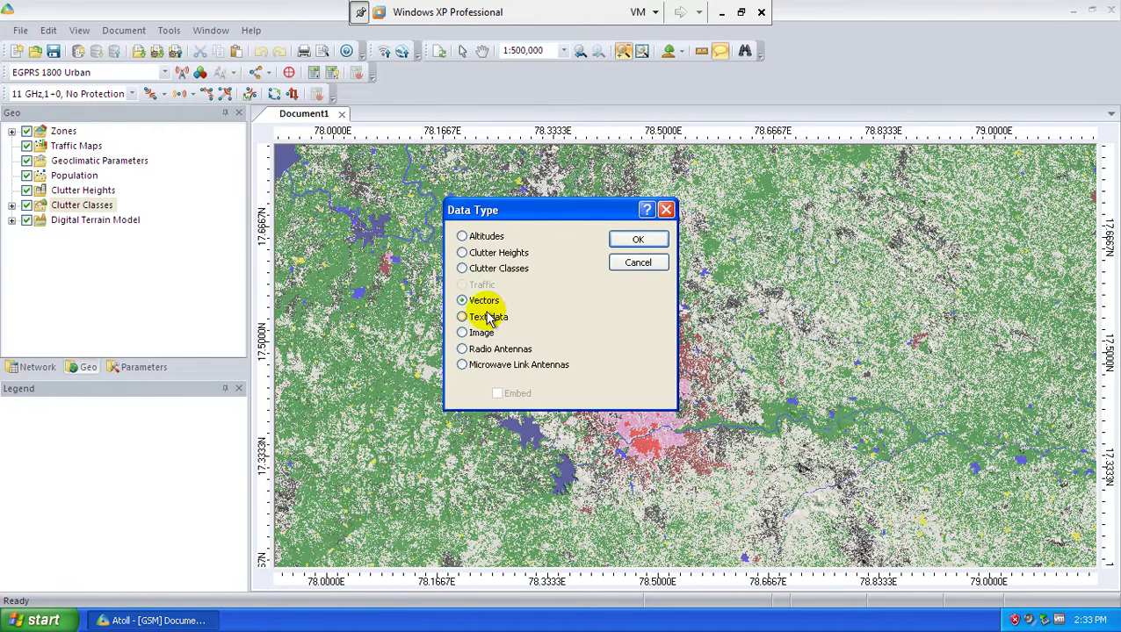
{"action": "left_click", "coordinate": [626, 240]}
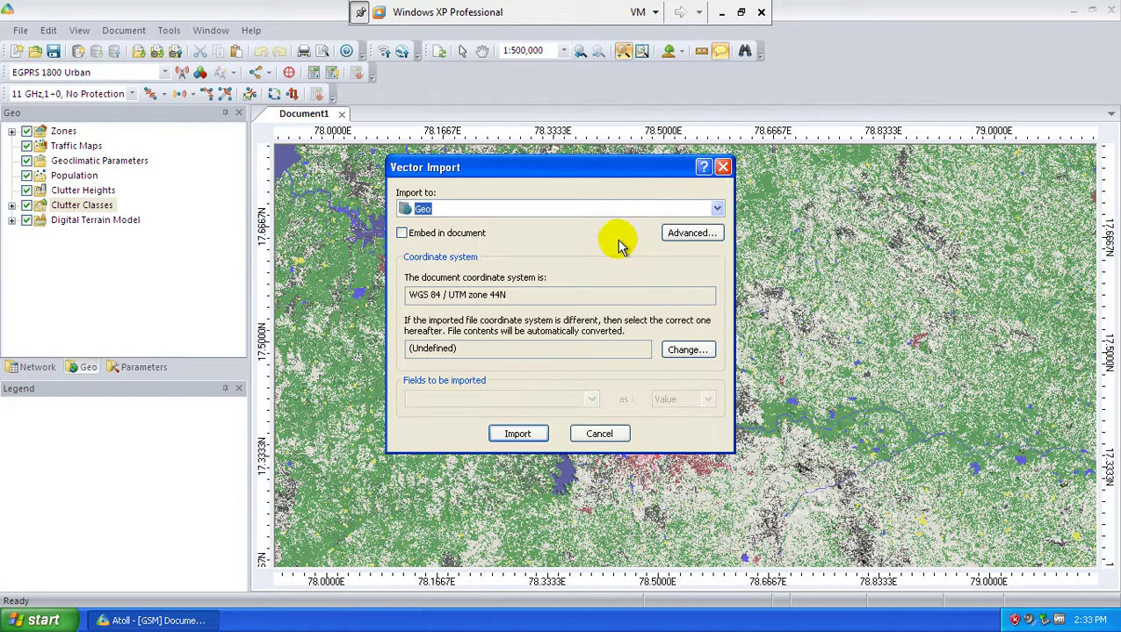
{"action": "left_click", "coordinate": [518, 434]}
{"action": "left_click", "coordinate": [527, 446]}
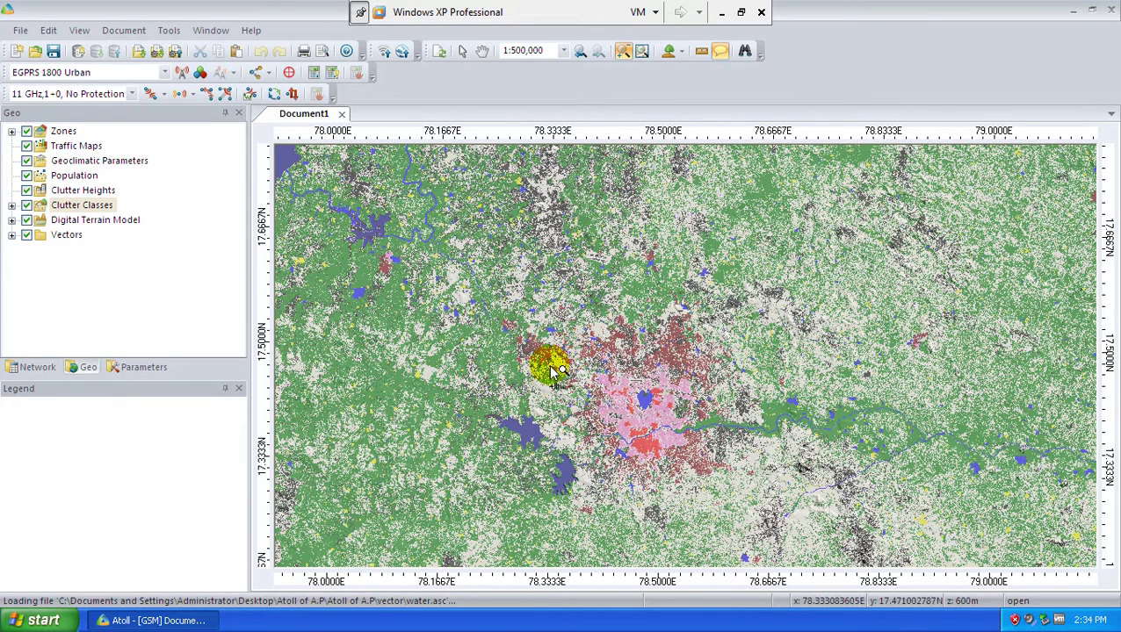
- Hide the Clutter Classes and Digital Terrain Model layers, along with the medium_roads and other_roads vector layers
{"action": "left_click", "coordinate": [27, 205]}
{"action": "left_click", "coordinate": [28, 221]}
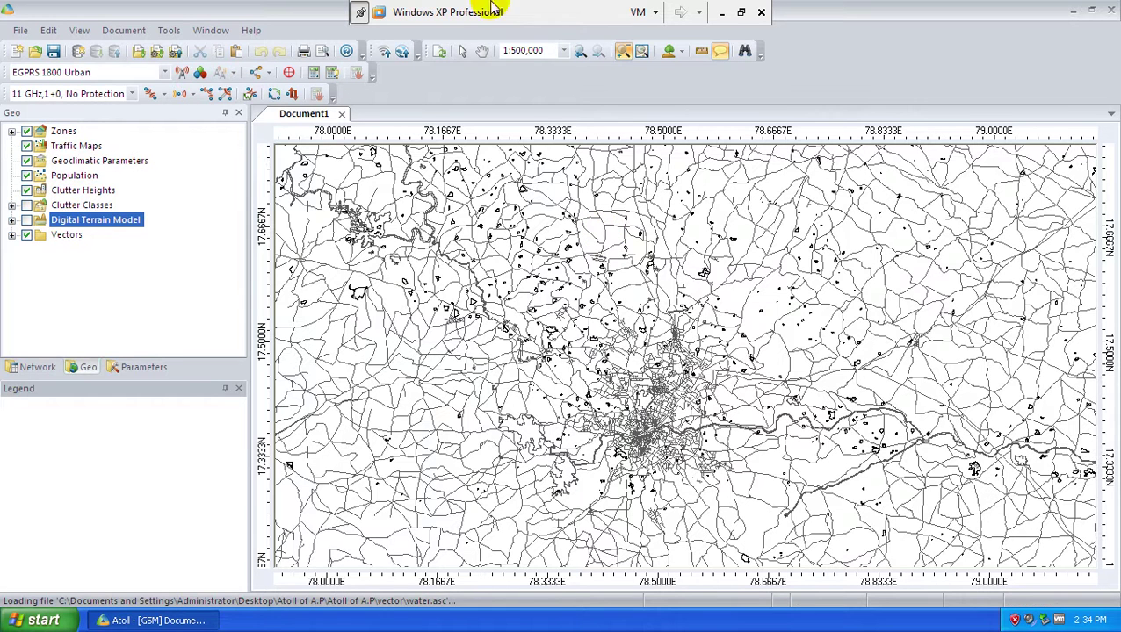
{"action": "left_click", "coordinate": [12, 236]}
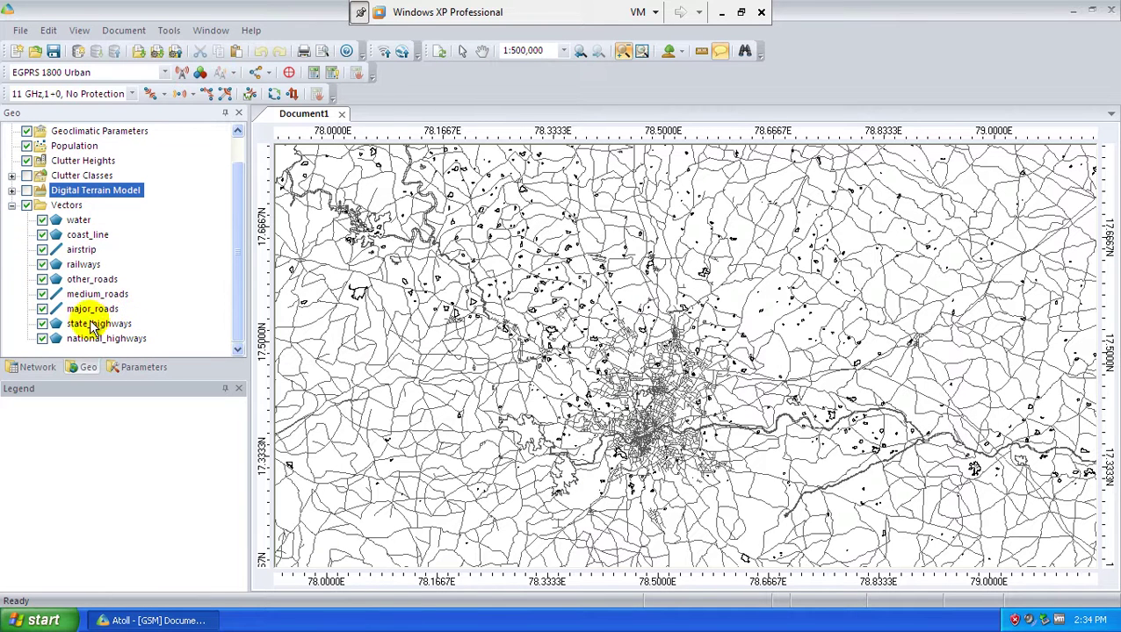
{"action": "left_click", "coordinate": [44, 295]}
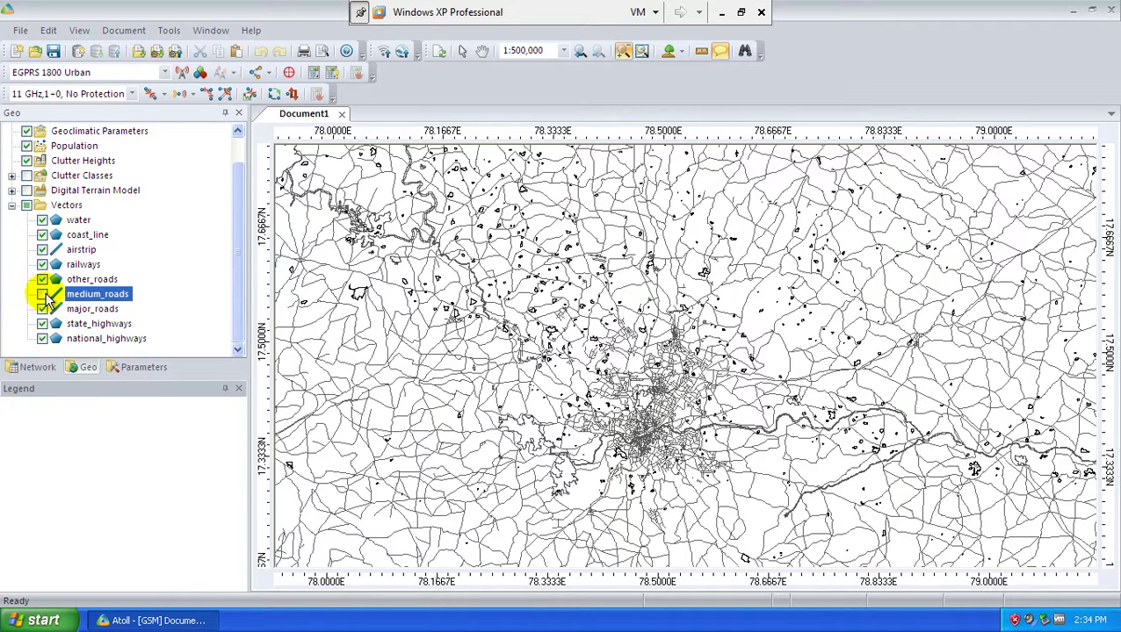
{"action": "left_click", "coordinate": [41, 279]}
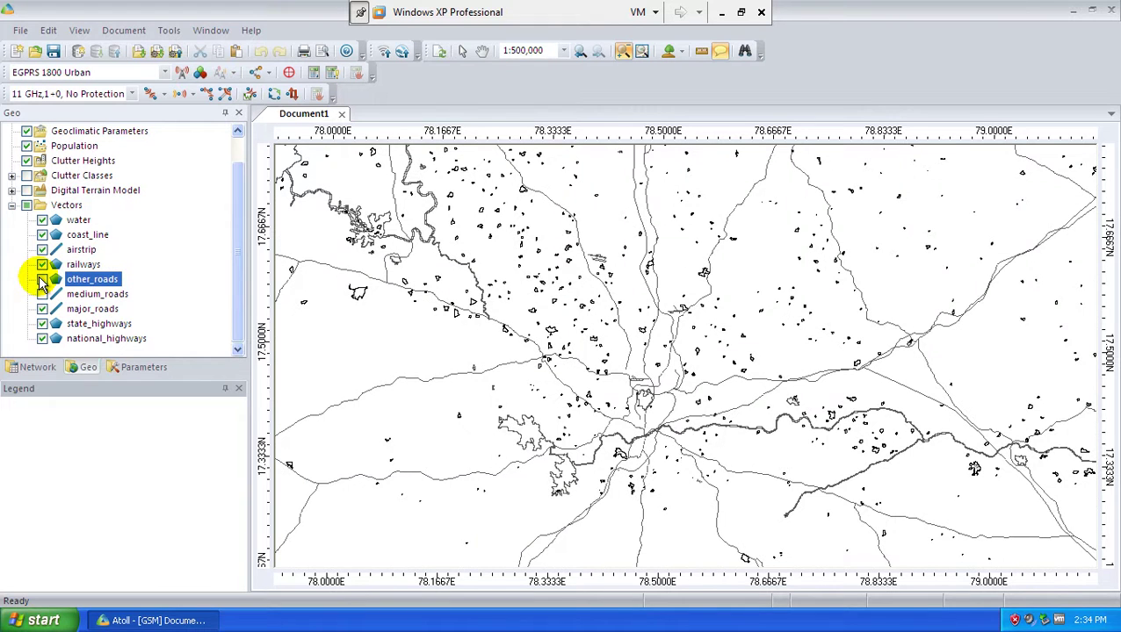
{"action": "left_click", "coordinate": [41, 279]}
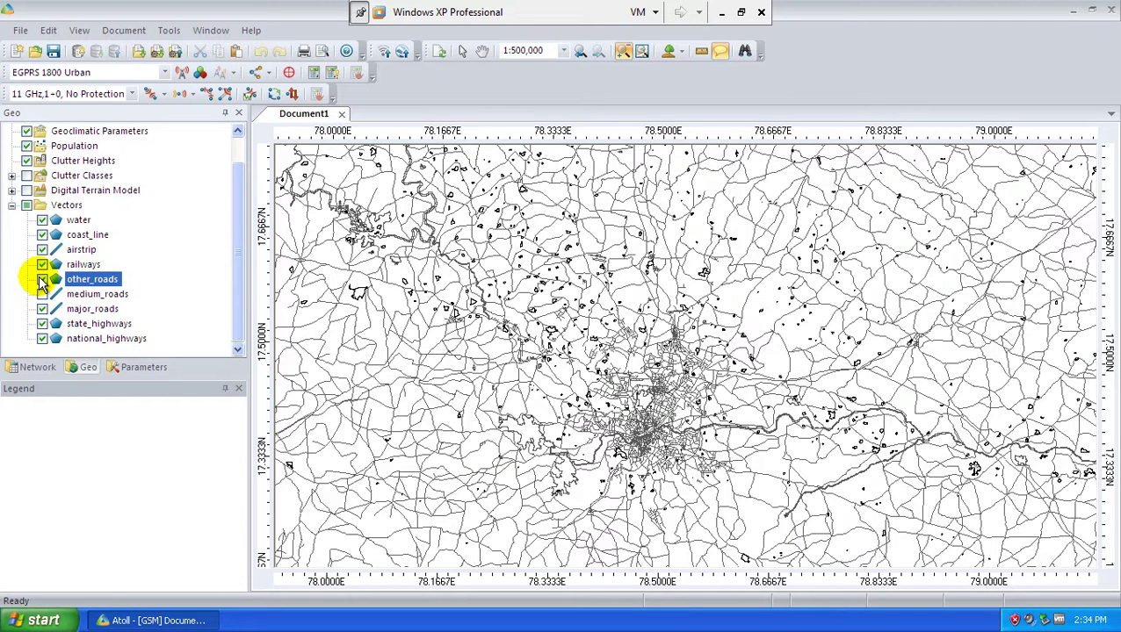
{"action": "left_click", "coordinate": [42, 279]}
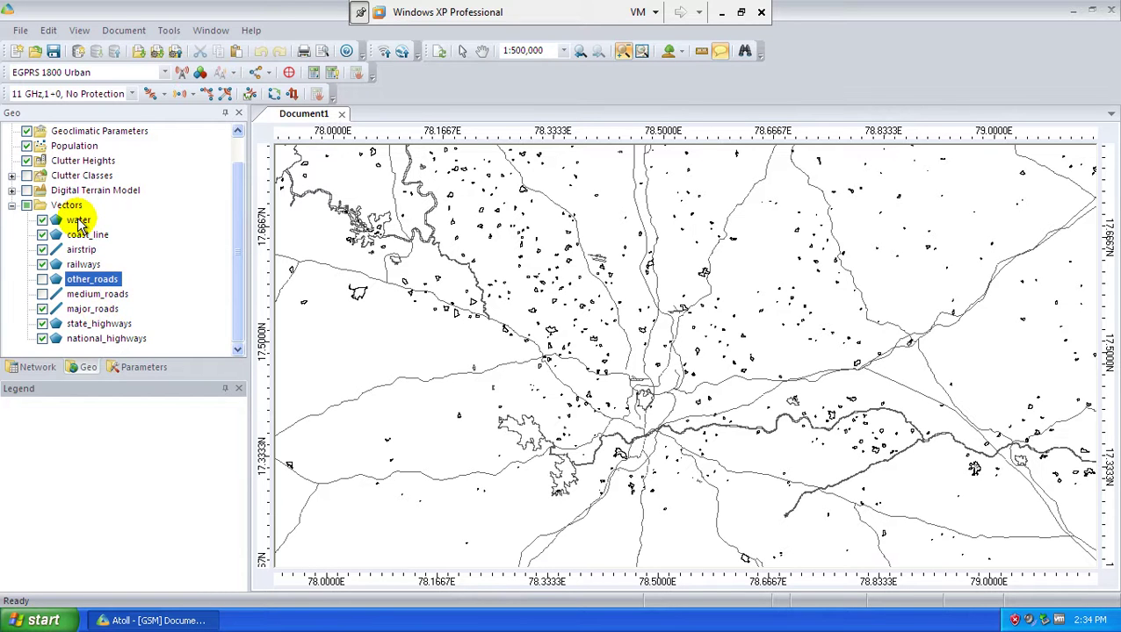
- Set the main and secondary display colours of the water vector layer to blue, then apply and close its properties
{"action": "left_click", "coordinate": [78, 221]}
{"action": "right_click", "coordinate": [78, 220]}
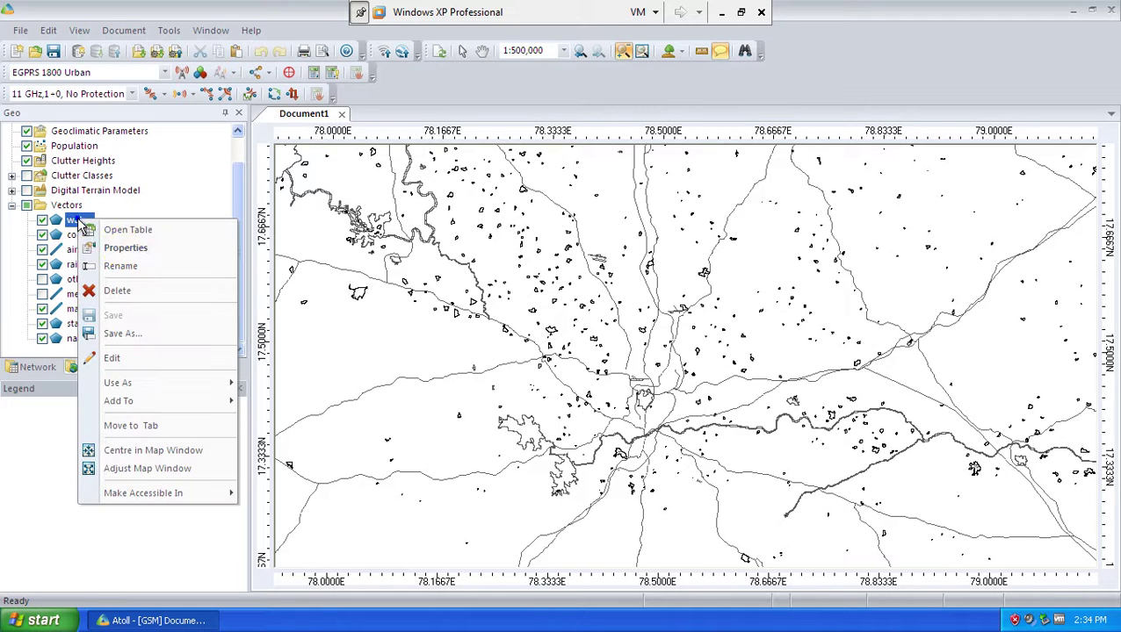
{"action": "left_click", "coordinate": [126, 250]}
{"action": "left_click", "coordinate": [443, 153]}
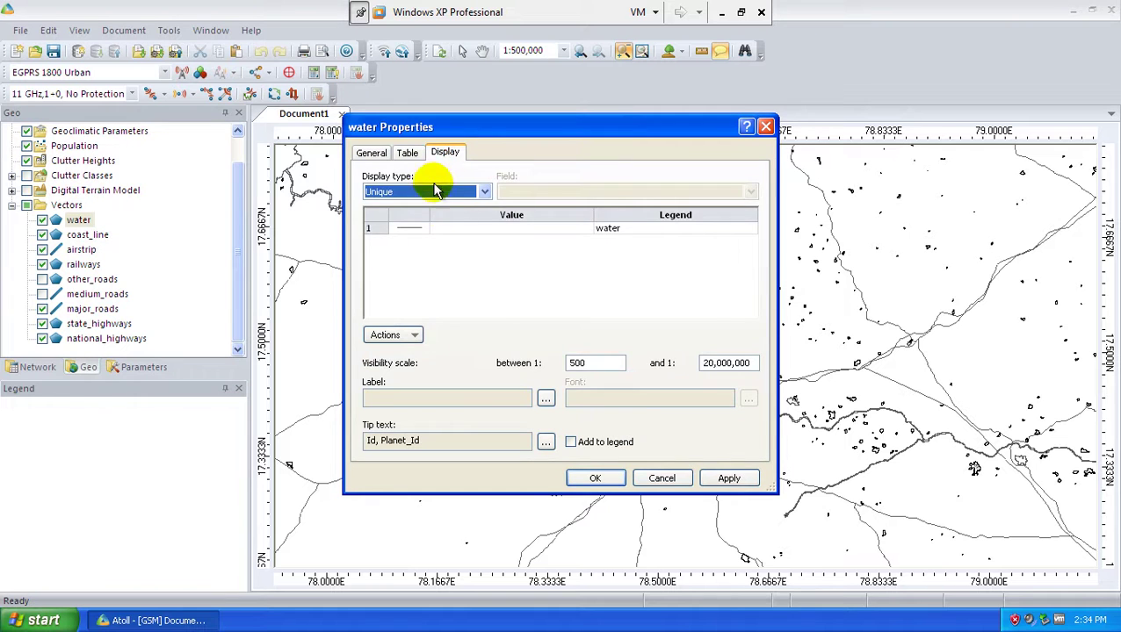
{"action": "double_click", "coordinate": [411, 228]}
{"action": "left_click", "coordinate": [491, 259]}
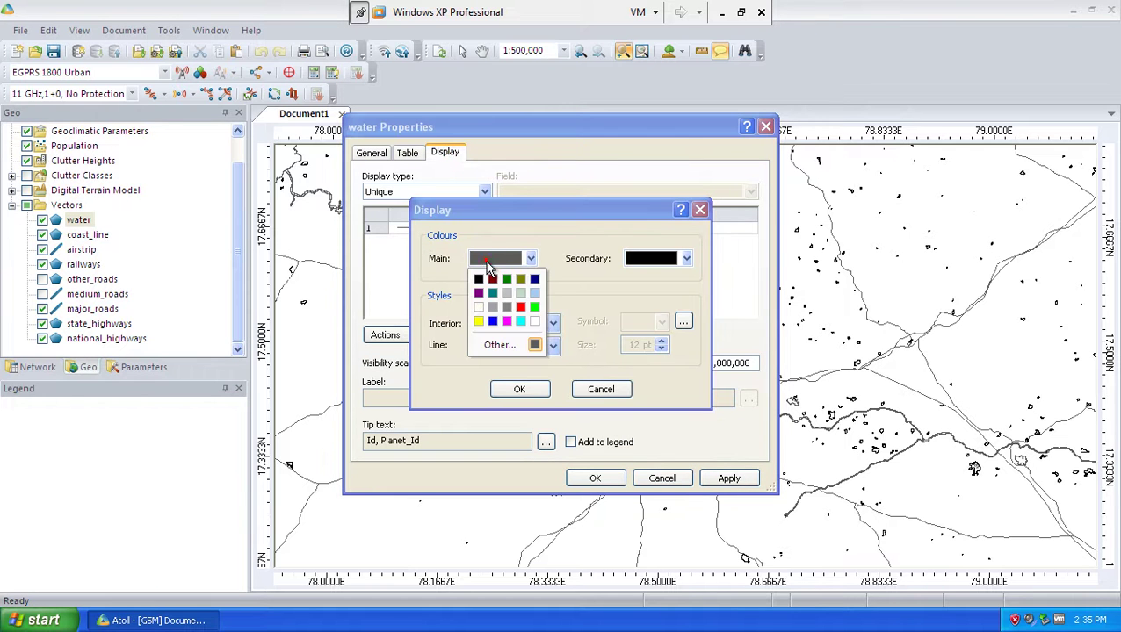
{"action": "left_click", "coordinate": [493, 324]}
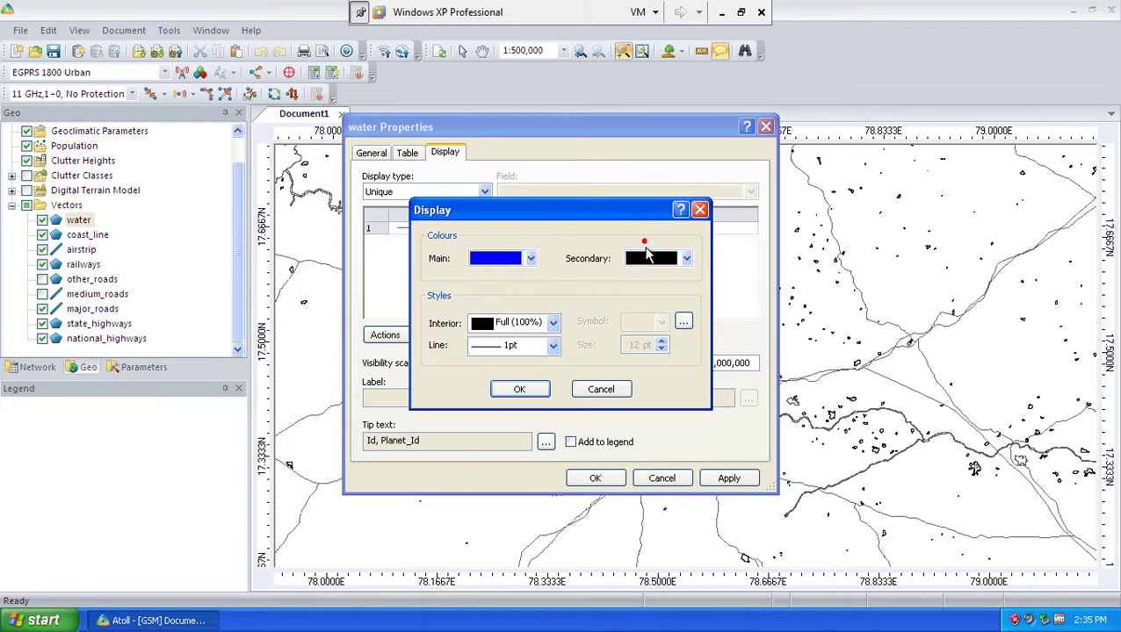
{"action": "left_click", "coordinate": [645, 249]}
{"action": "left_click", "coordinate": [653, 318]}
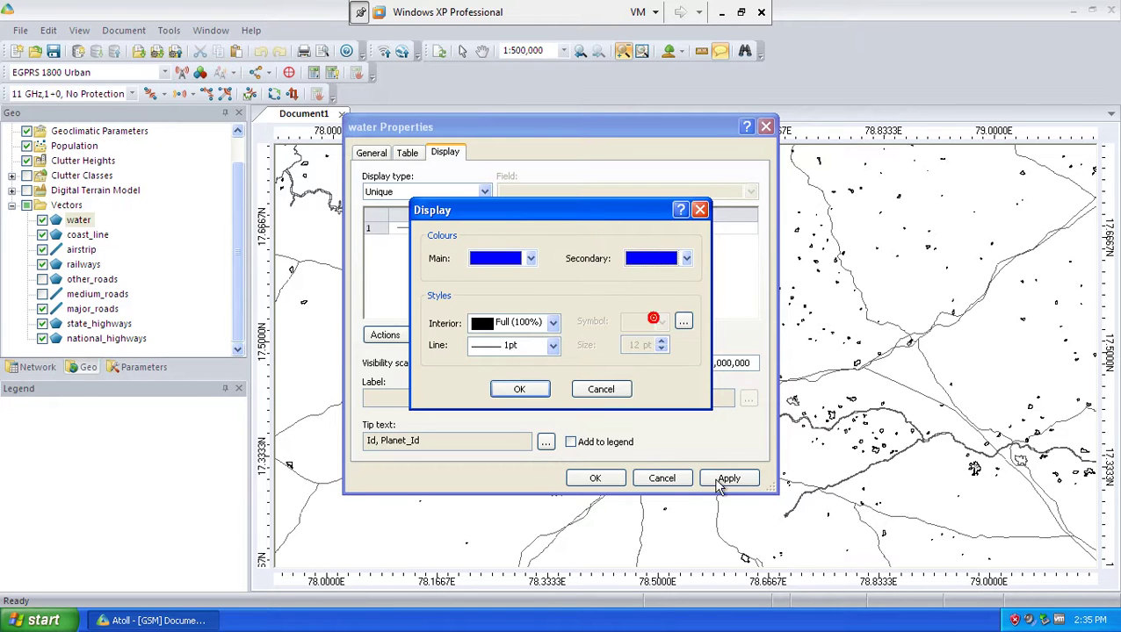
{"action": "left_click", "coordinate": [532, 389]}
{"action": "left_click", "coordinate": [728, 480]}
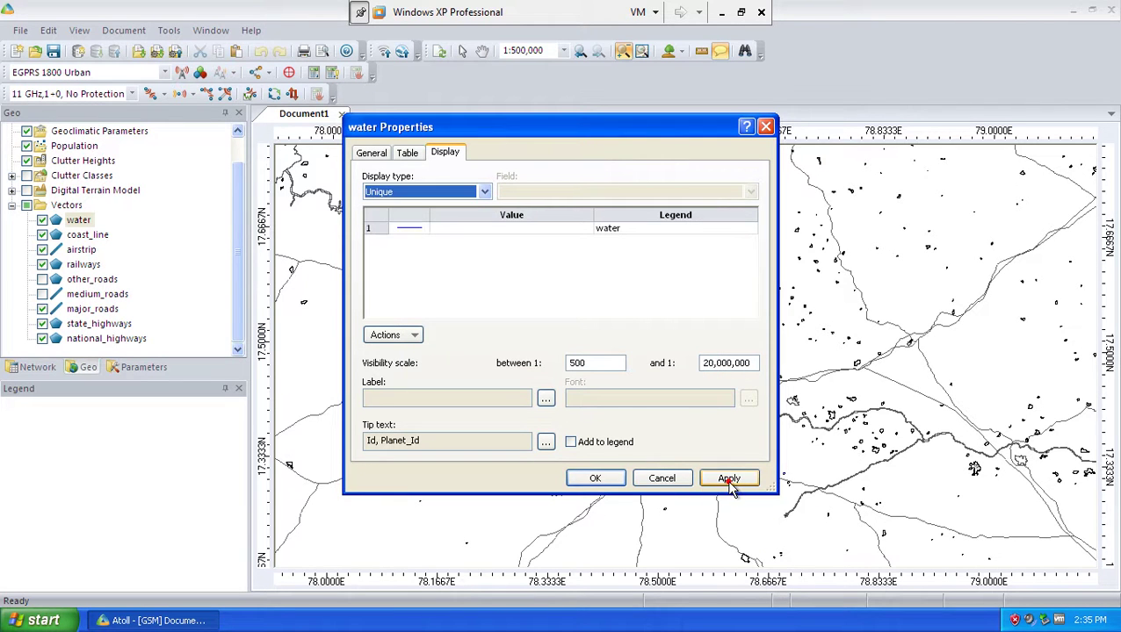
{"action": "left_click", "coordinate": [611, 479]}
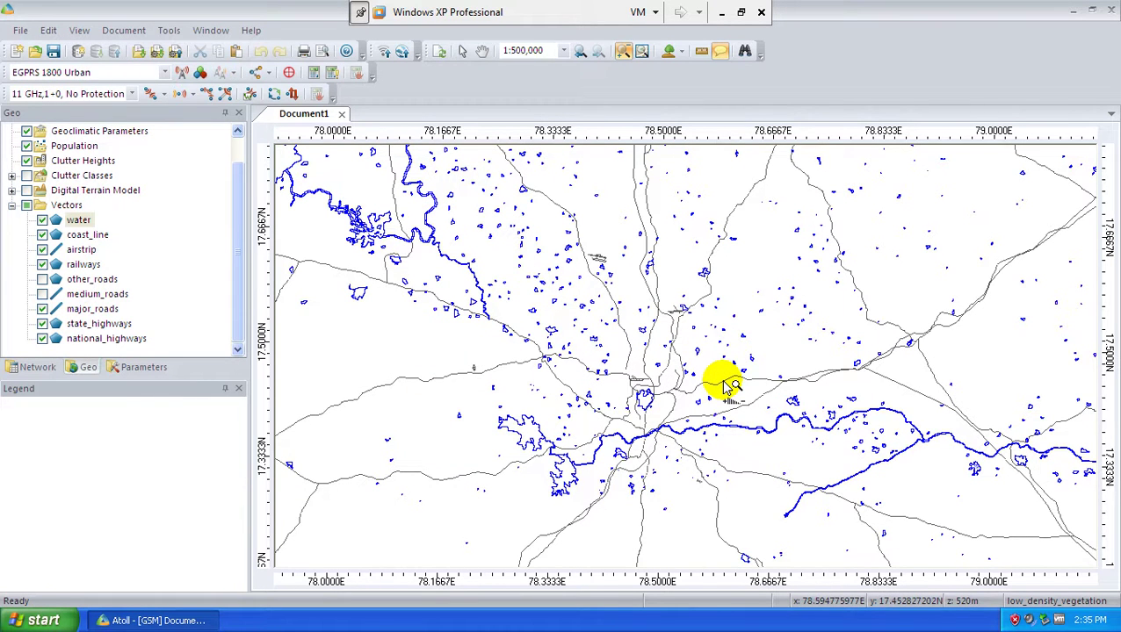
- Set the main and secondary display colours of the railways vector layer to magenta
{"action": "left_click", "coordinate": [82, 266]}
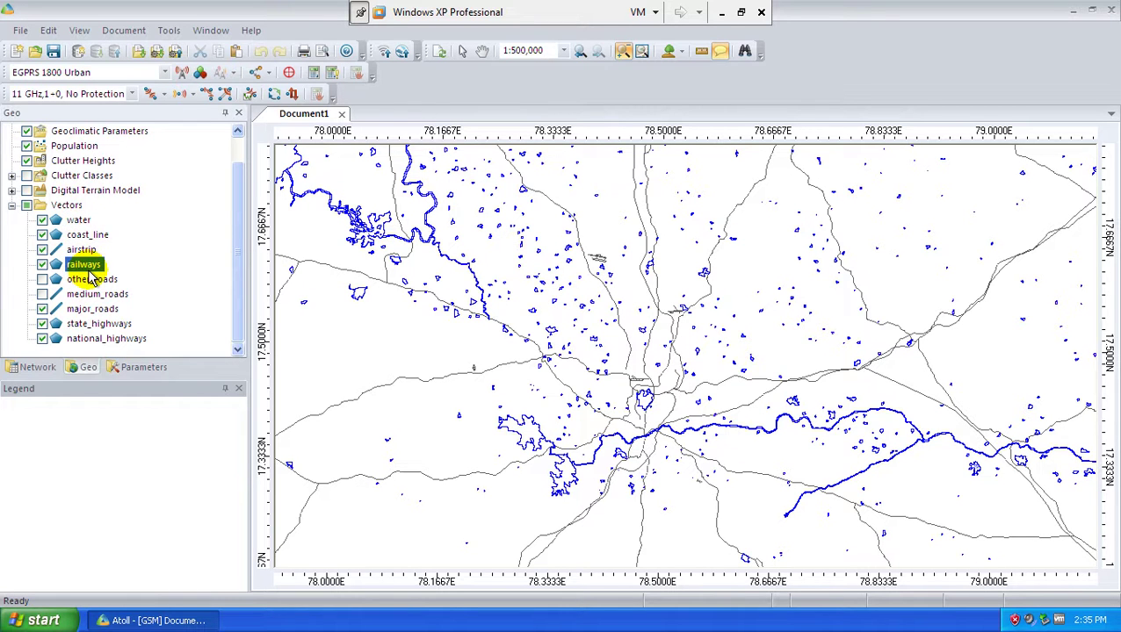
{"action": "right_click", "coordinate": [89, 272]}
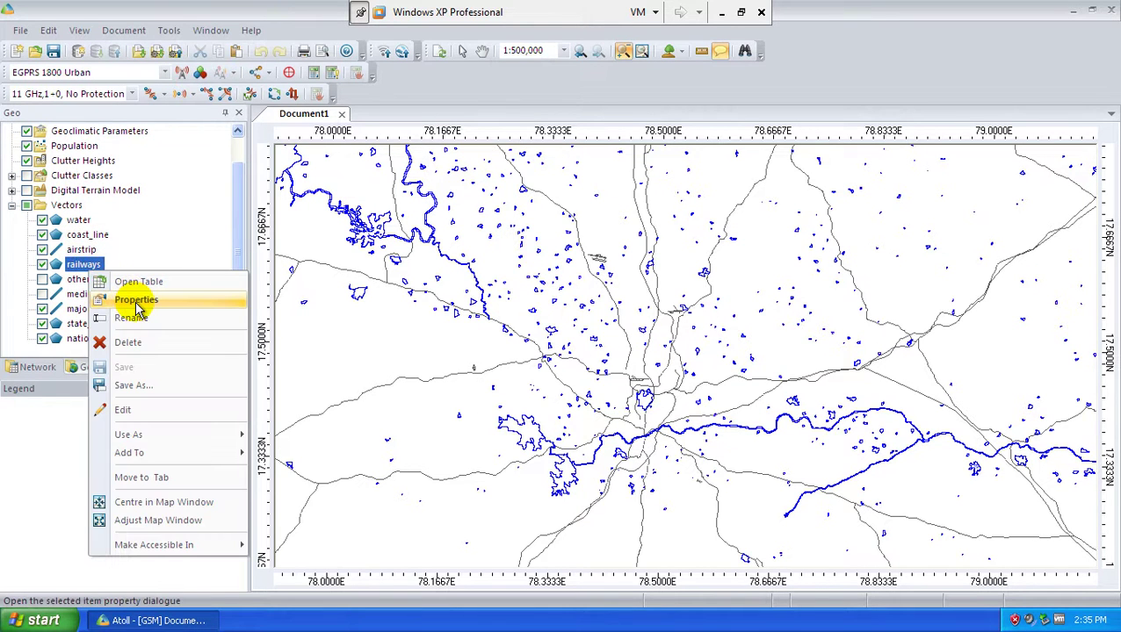
{"action": "left_click", "coordinate": [136, 302]}
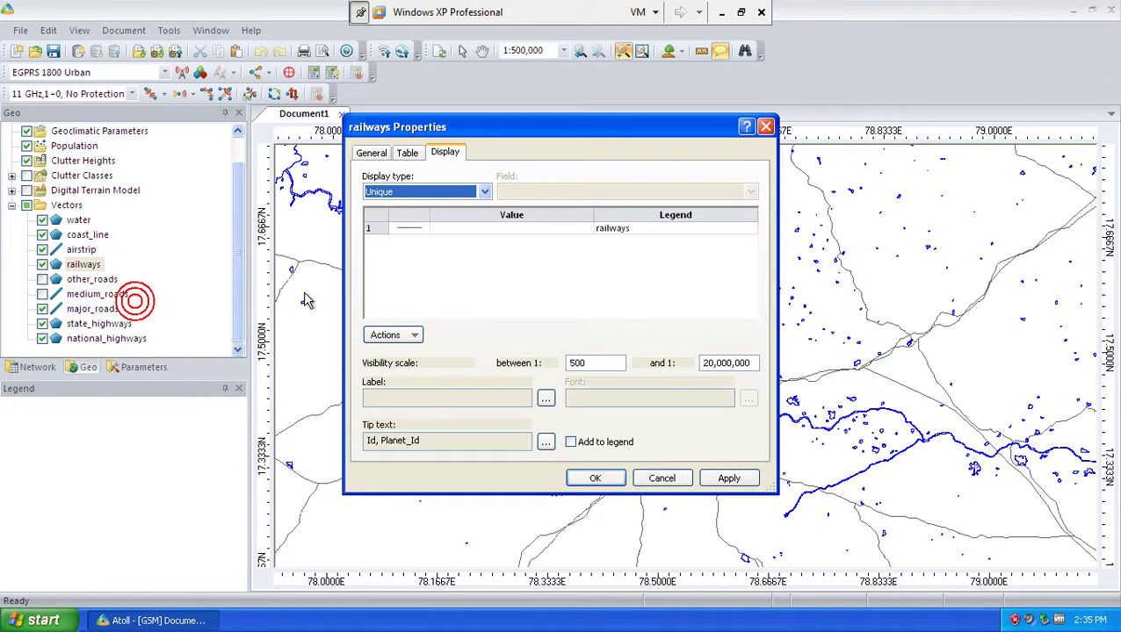
{"action": "double_click", "coordinate": [407, 229]}
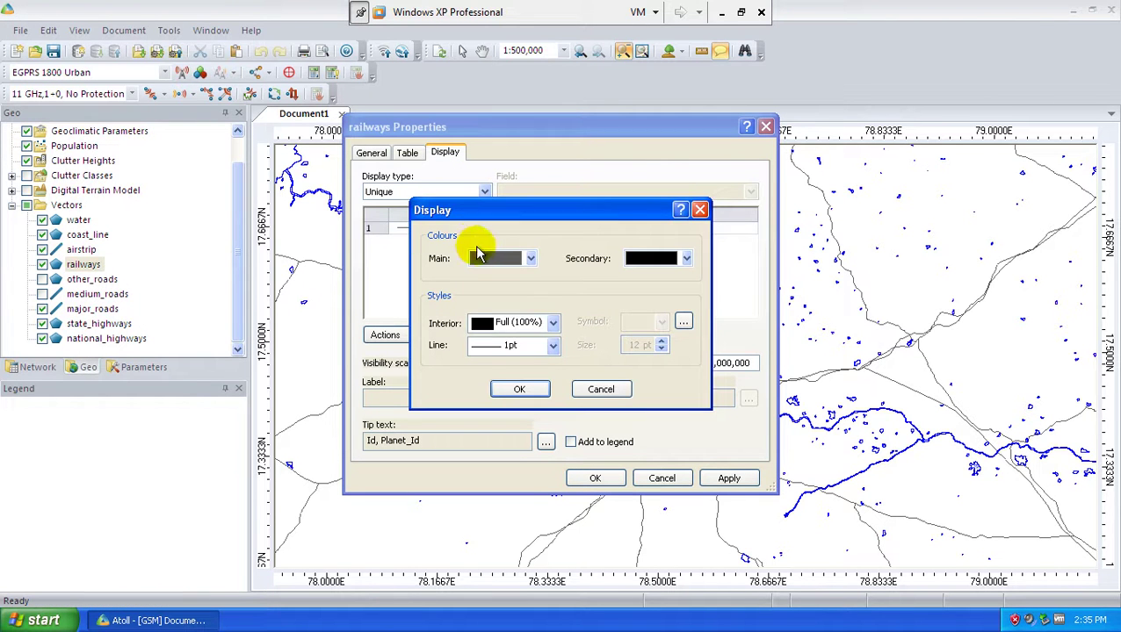
{"action": "left_click", "coordinate": [478, 254]}
{"action": "left_click", "coordinate": [501, 324]}
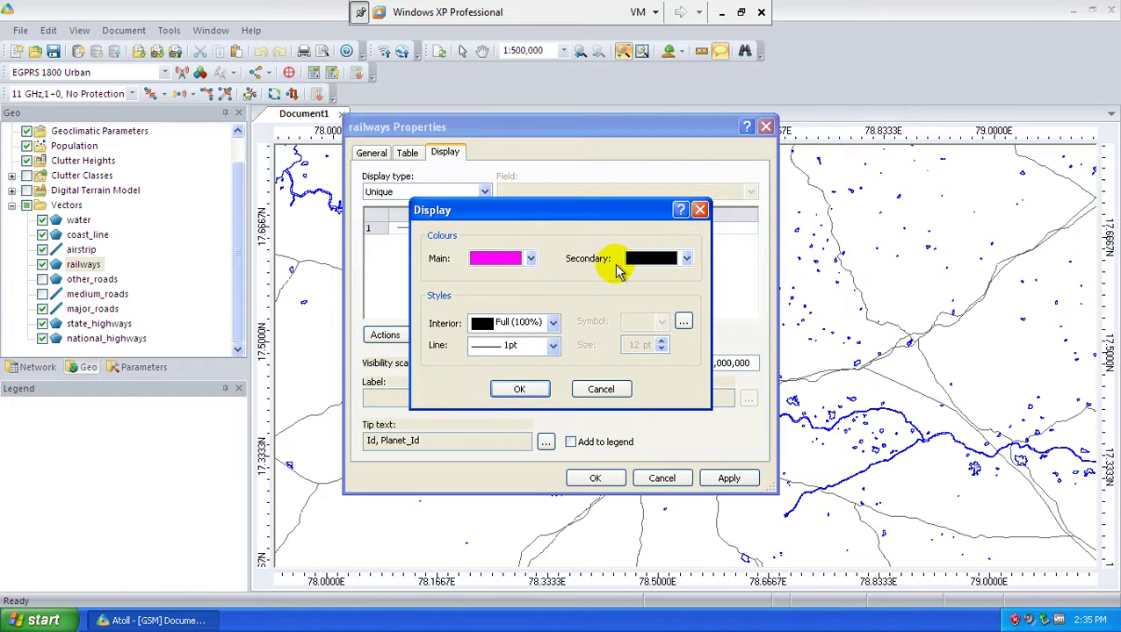
{"action": "left_click", "coordinate": [667, 258]}
{"action": "left_click", "coordinate": [663, 325]}
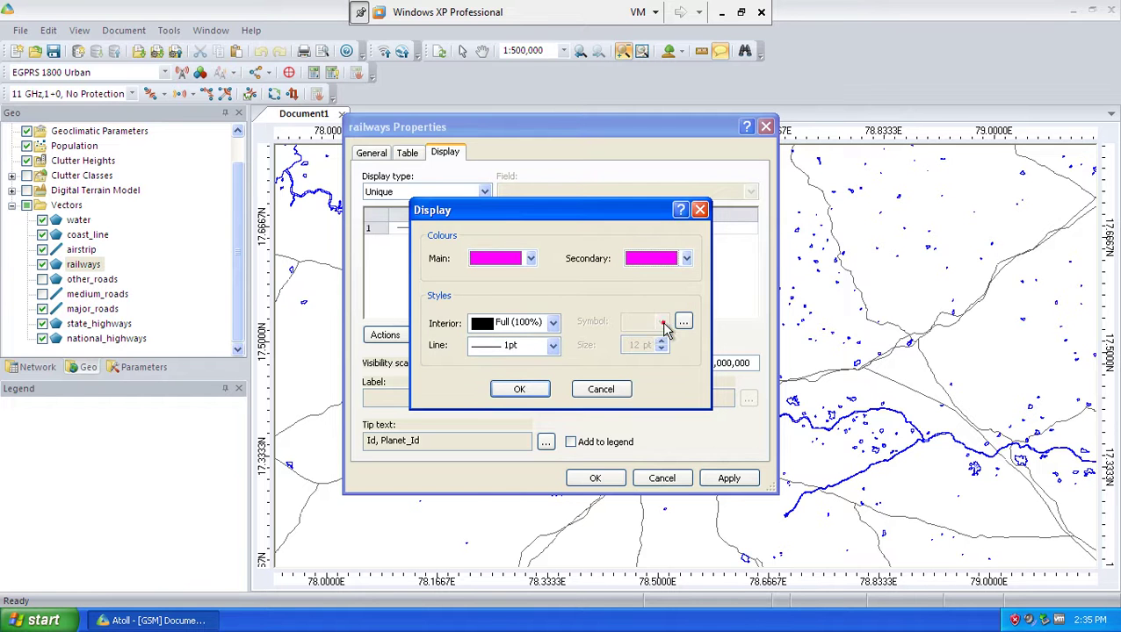
- Set the railways line style to the double 6pt line, then apply and close the layer's properties
{"action": "left_click", "coordinate": [550, 346]}
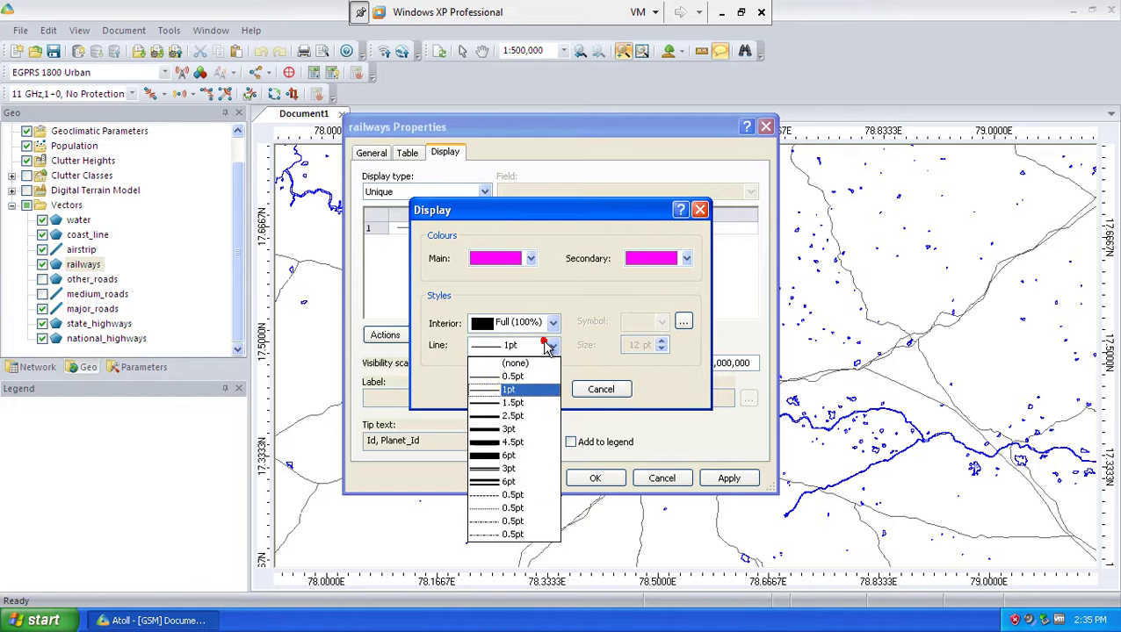
{"action": "left_click", "coordinate": [493, 458]}
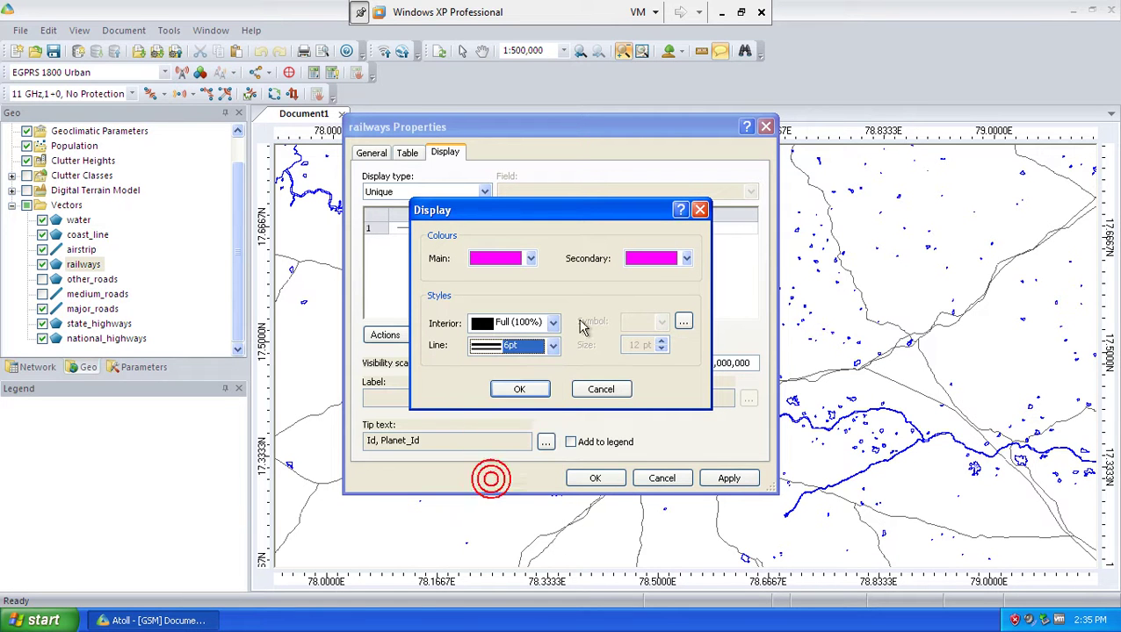
{"action": "left_click", "coordinate": [519, 390]}
{"action": "left_click", "coordinate": [729, 480]}
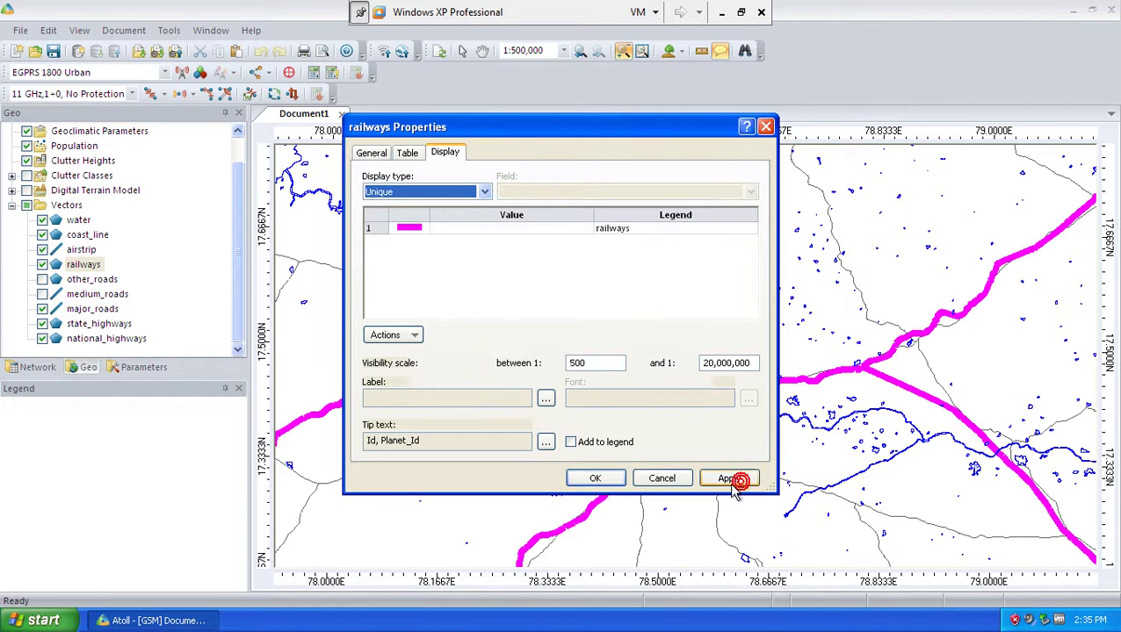
{"action": "left_click", "coordinate": [594, 477]}
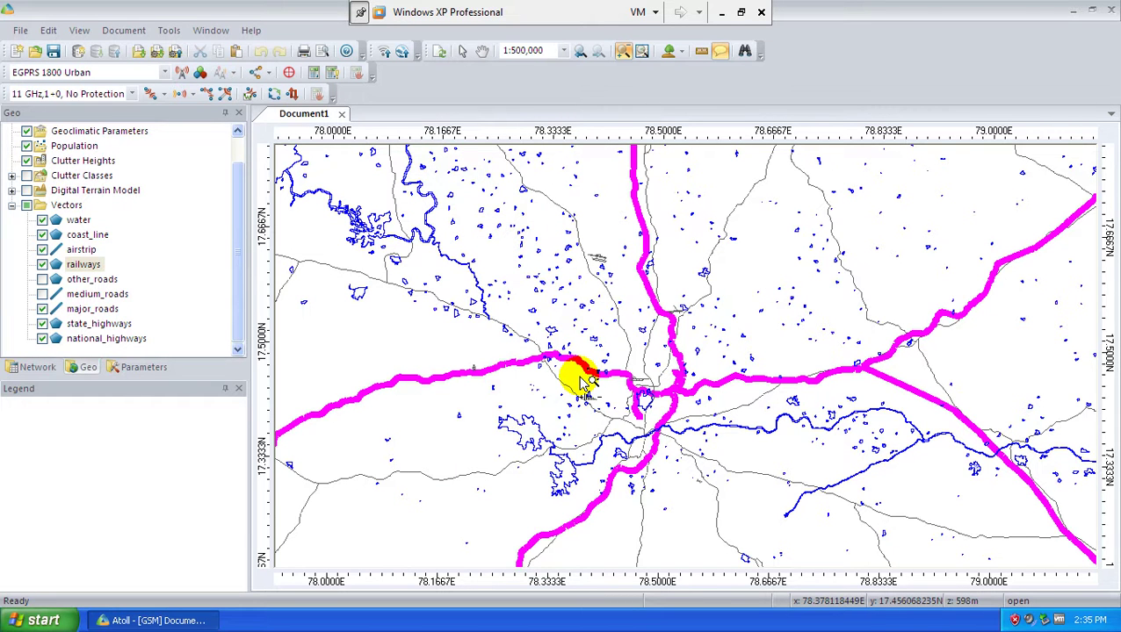
- Examine the styled railways and water vectors across the whole imported region, out to 1:5,000,000 scale
{"action": "left_click", "coordinate": [598, 400]}
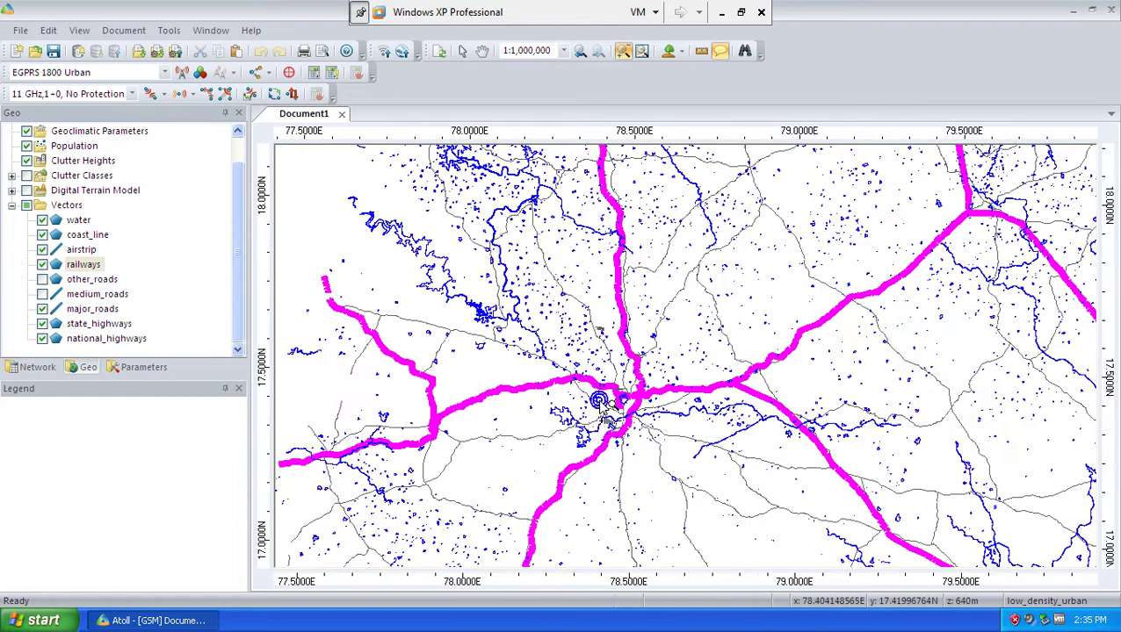
{"action": "left_click", "coordinate": [603, 403]}
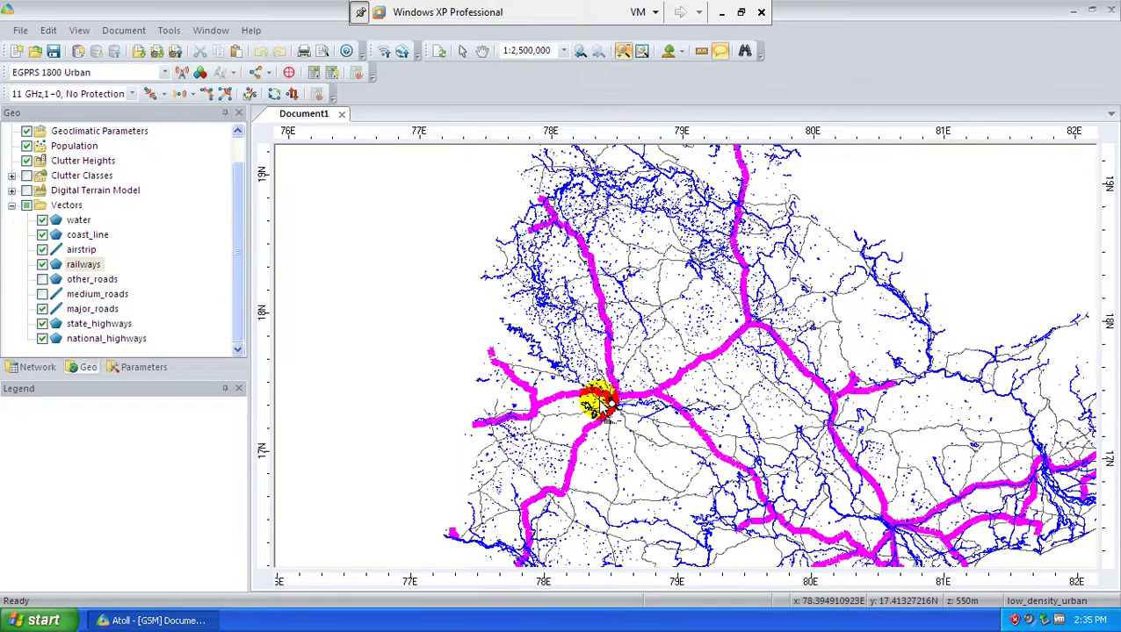
{"action": "left_click", "coordinate": [481, 51]}
{"action": "left_click_drag", "start_coordinate": [681, 413], "coordinate": [664, 244]}
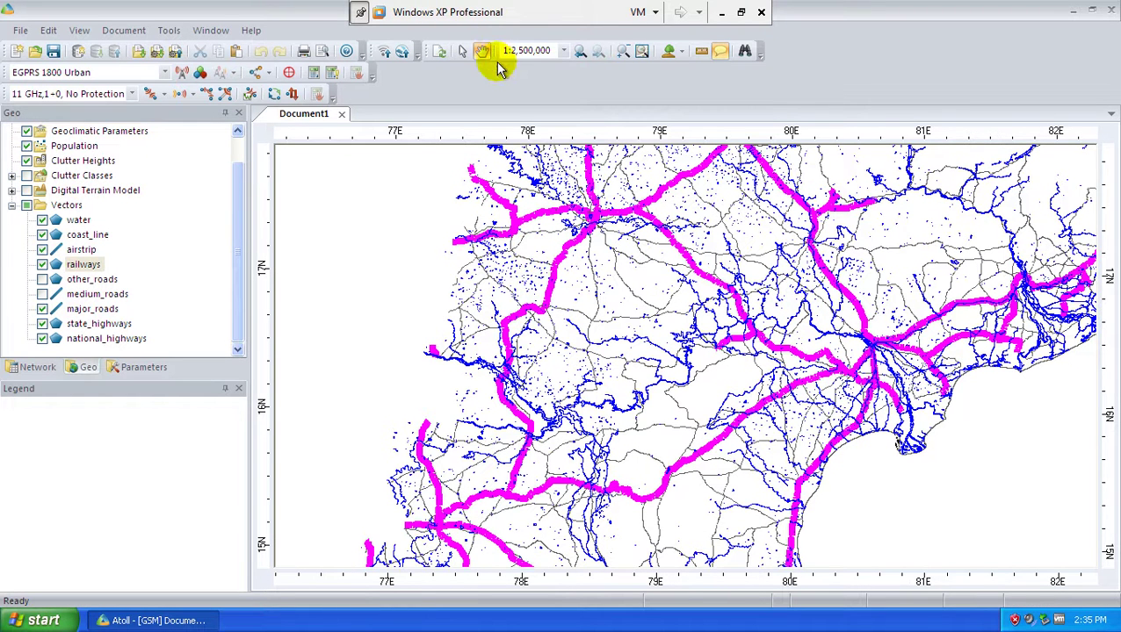
{"action": "left_click", "coordinate": [623, 51]}
{"action": "left_click", "coordinate": [616, 186]}
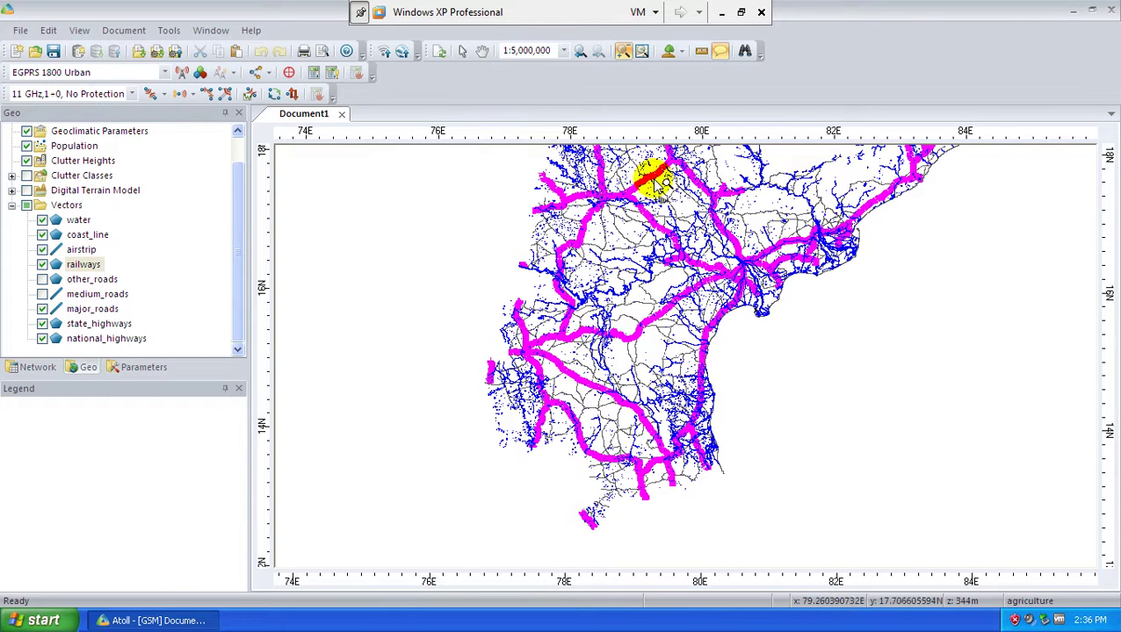
- Switch to the Excel workbook and examine the Site, Longitude and Latitude columns on Sheet1
{"action": "left_click", "coordinate": [1071, 12]}
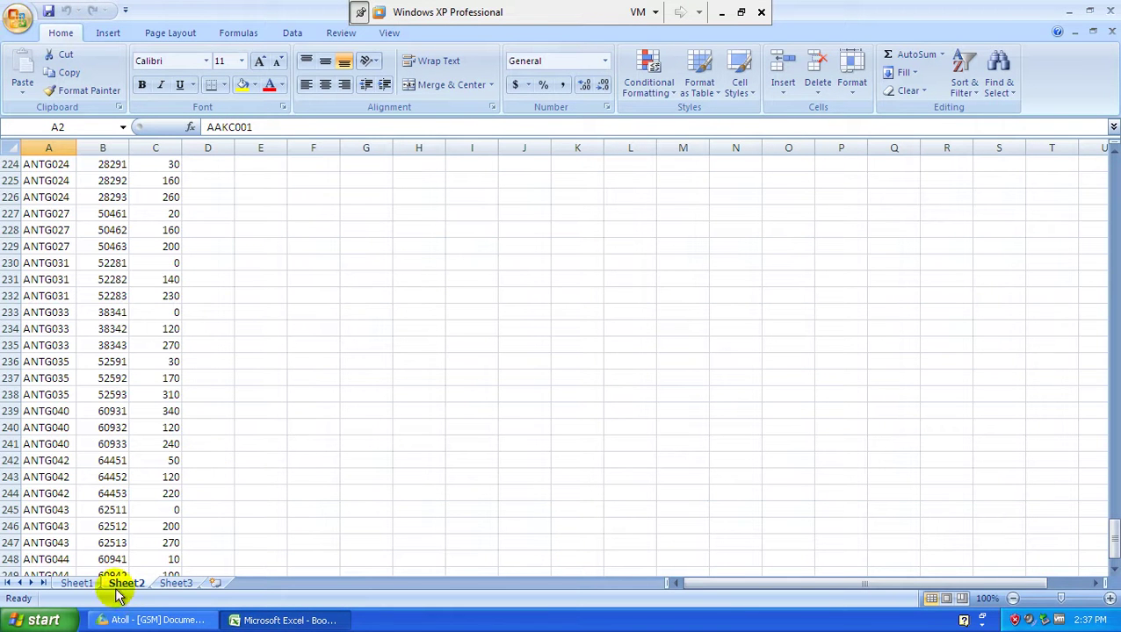
{"action": "left_click", "coordinate": [79, 583]}
{"action": "left_click", "coordinate": [184, 366]}
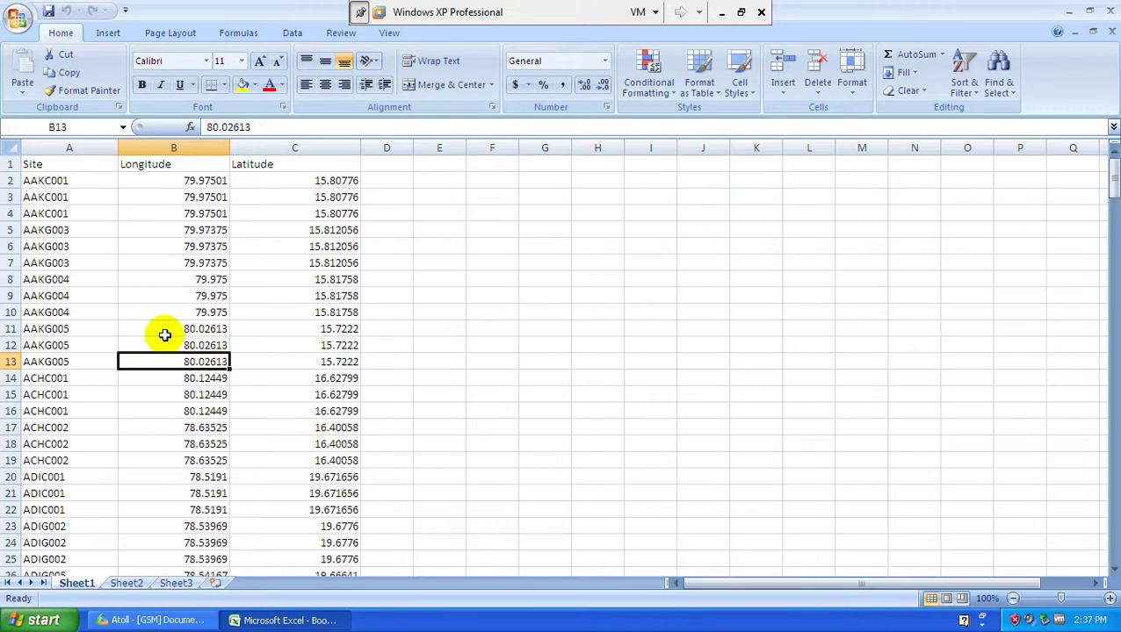
{"action": "left_click", "coordinate": [65, 166]}
{"action": "left_click", "coordinate": [133, 162]}
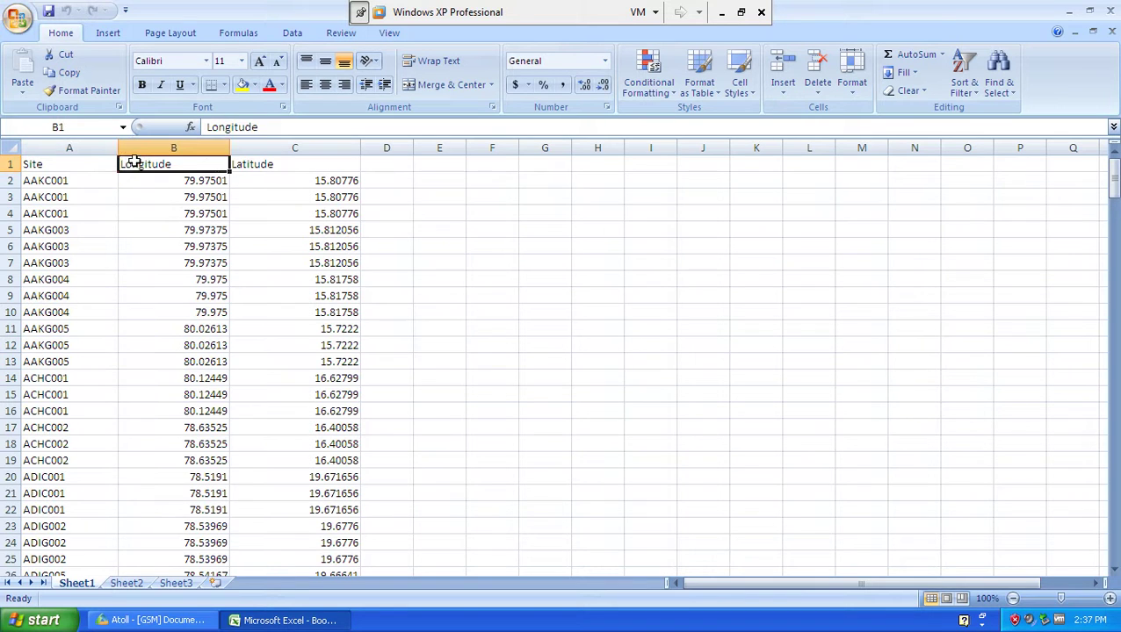
{"action": "left_click", "coordinate": [281, 164]}
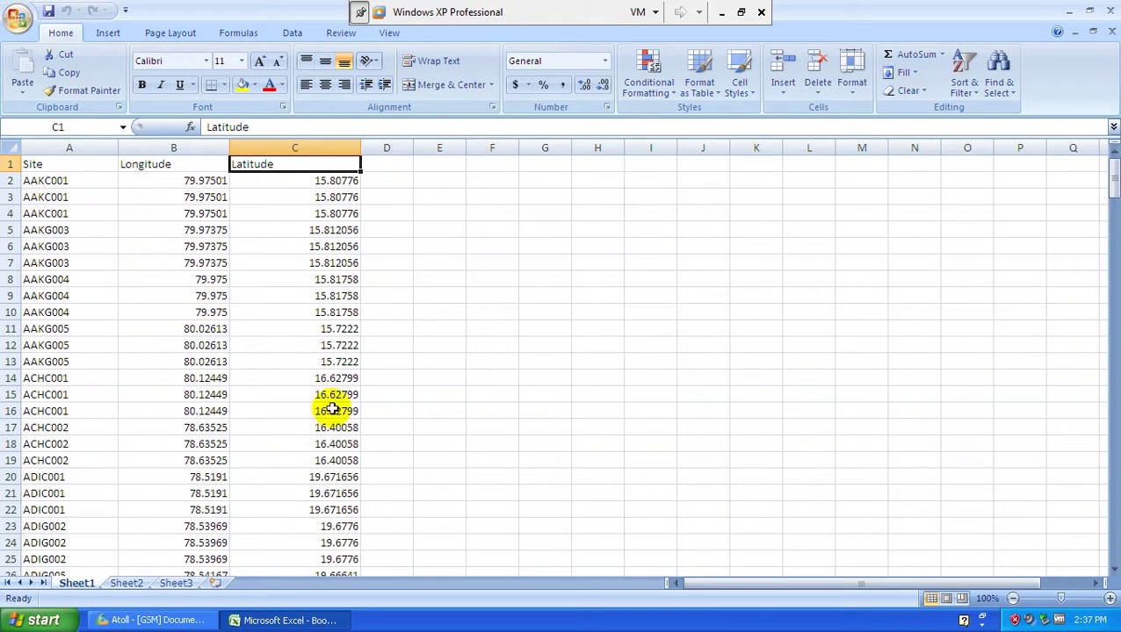
- Switch back to Atoll, open the Sites table and check its Name, Longitude, Latitude and Altitude columns
{"action": "left_click", "coordinate": [188, 620]}
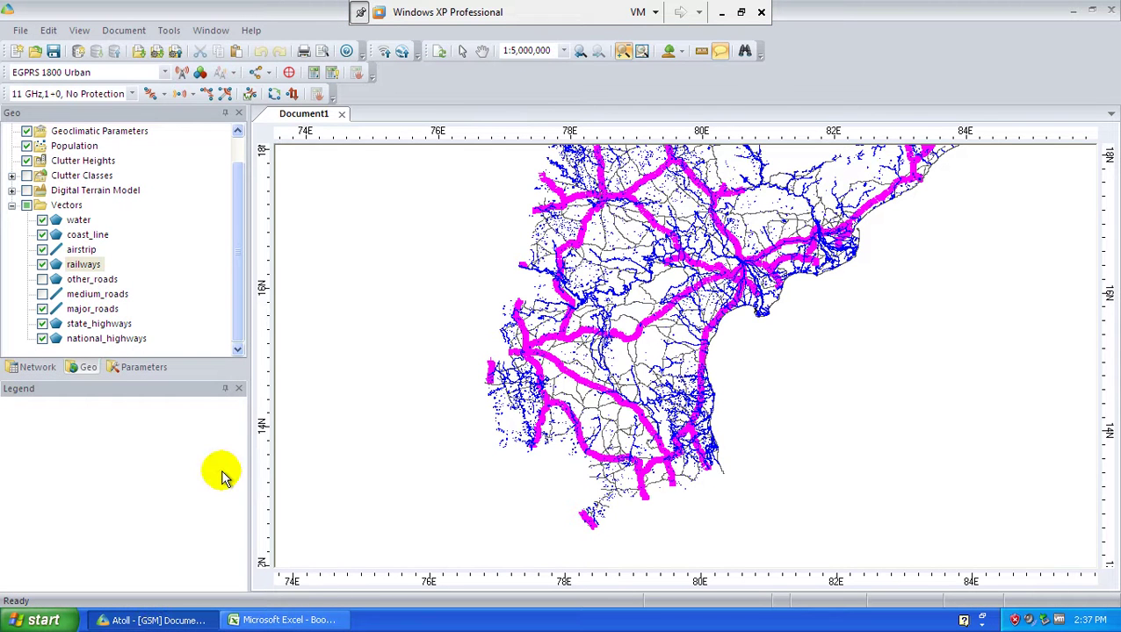
{"action": "left_click", "coordinate": [38, 369]}
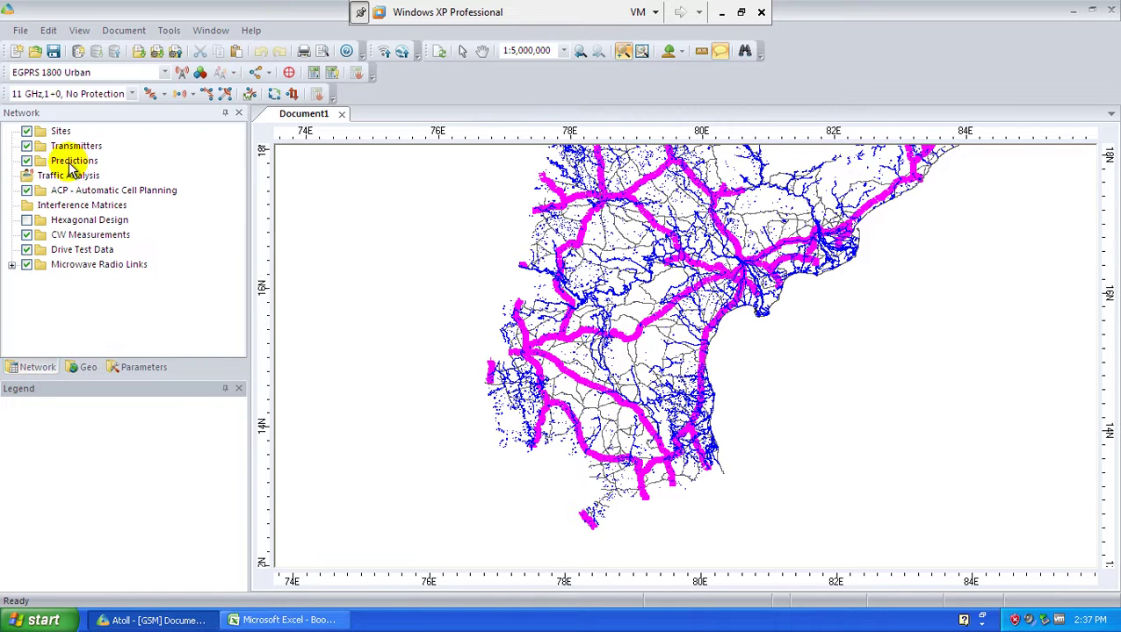
{"action": "left_click", "coordinate": [48, 133]}
{"action": "right_click", "coordinate": [46, 132]}
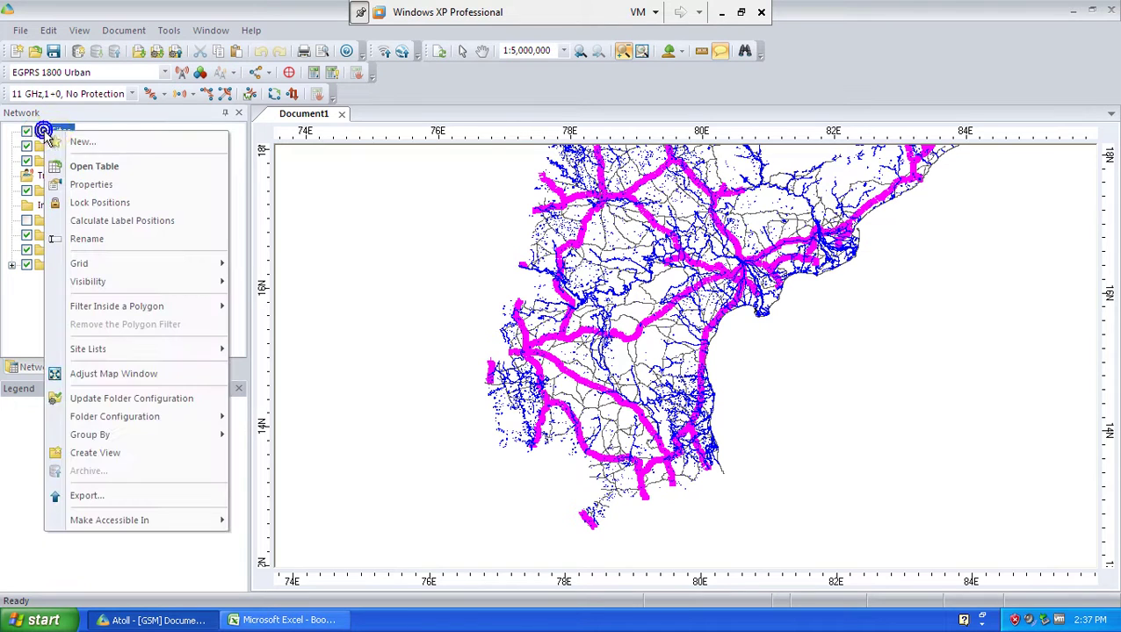
{"action": "left_click", "coordinate": [78, 166]}
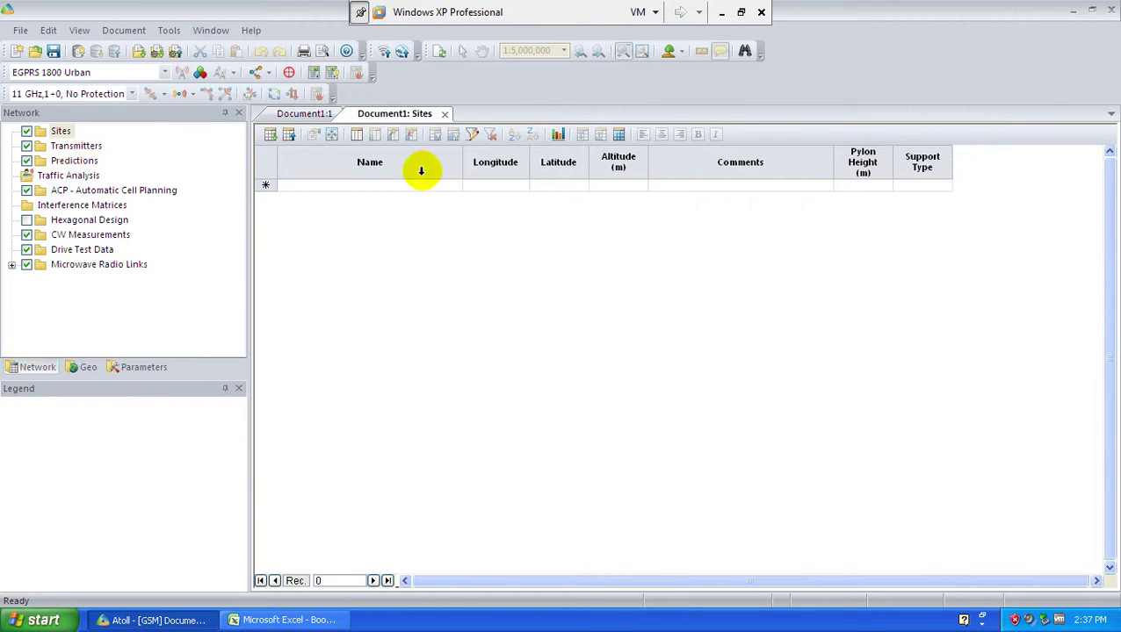
{"action": "left_click", "coordinate": [416, 166]}
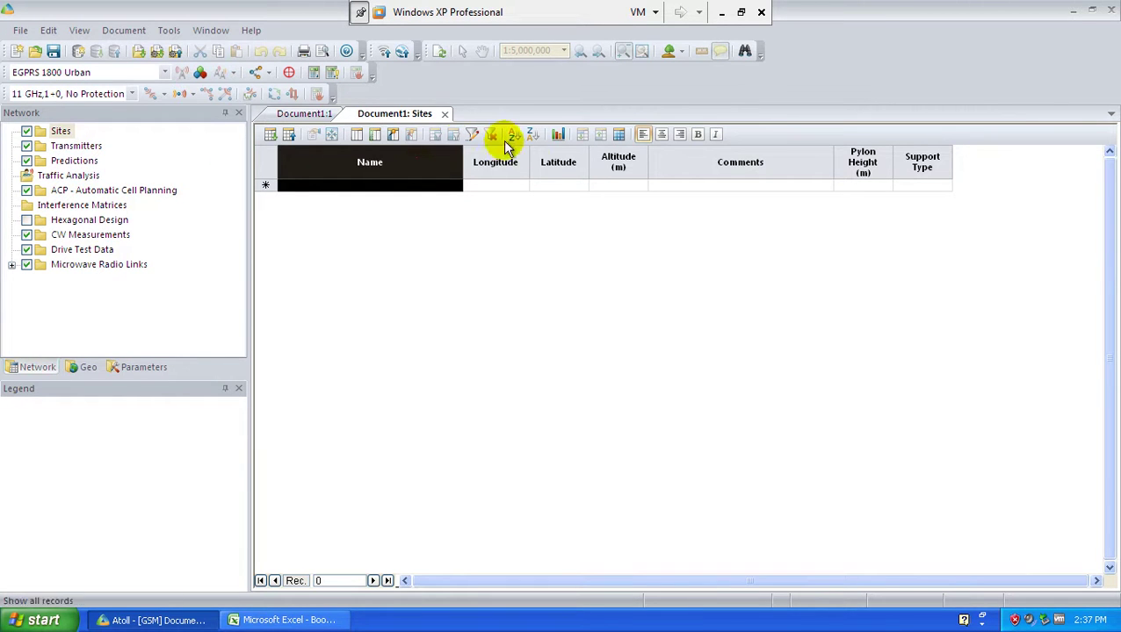
{"action": "left_click", "coordinate": [513, 168]}
{"action": "left_click", "coordinate": [569, 148]}
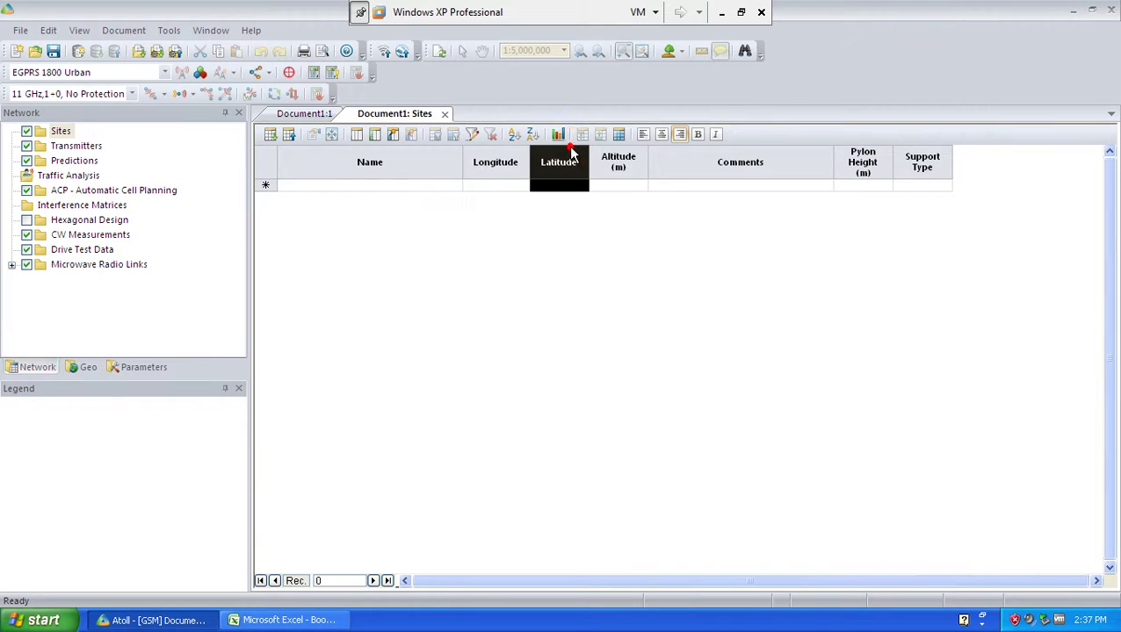
{"action": "left_click", "coordinate": [618, 165]}
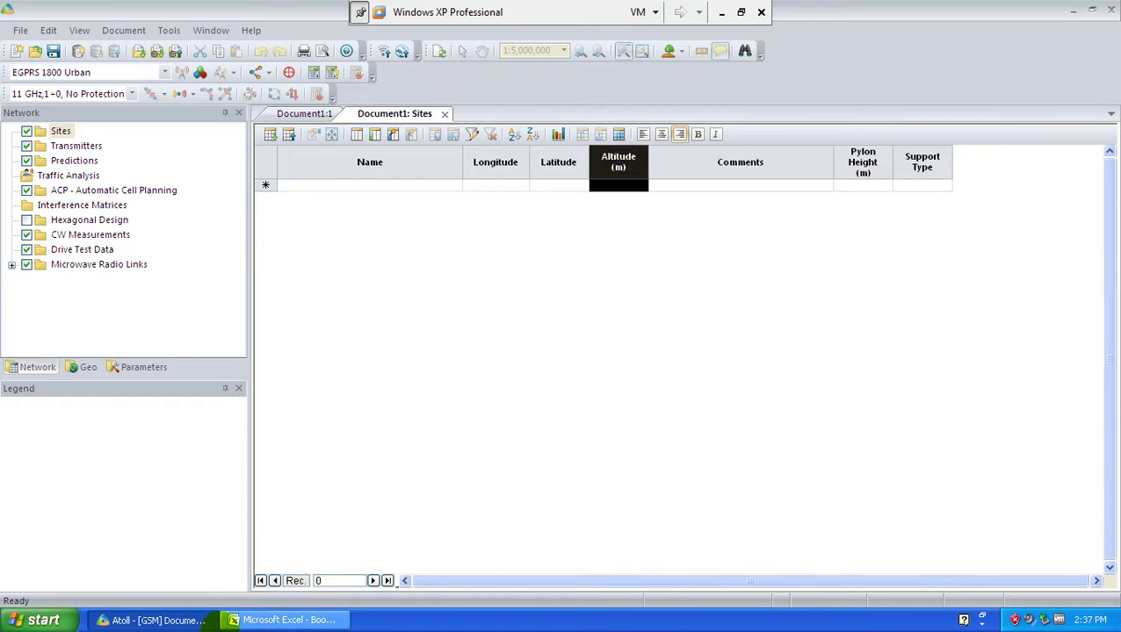
- In the Excel workbook, copy all Sheet1 site rows with their coordinates, A2 to C250, without the header row
{"action": "left_click", "coordinate": [240, 626]}
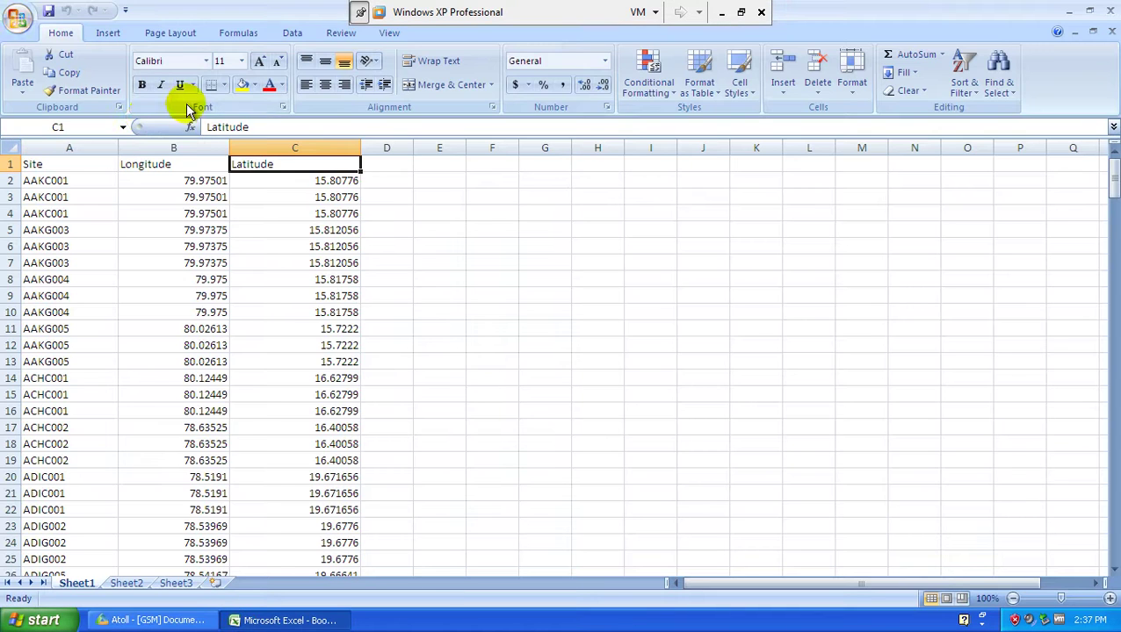
{"action": "left_click", "coordinate": [61, 182]}
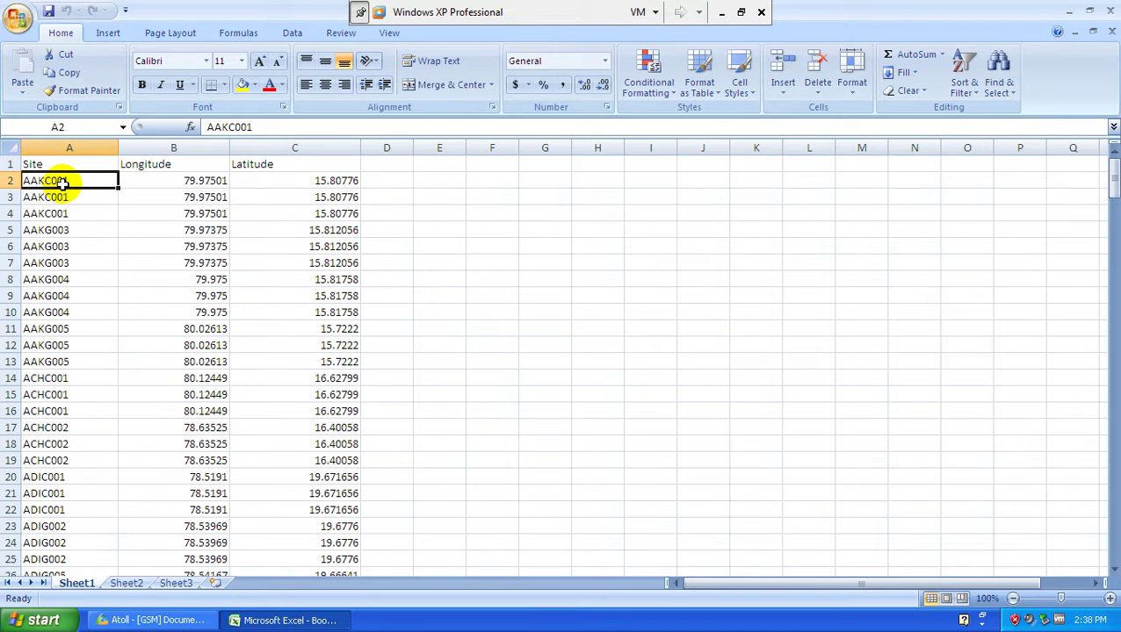
{"action": "key", "text": "ctrl+shift+Right"}
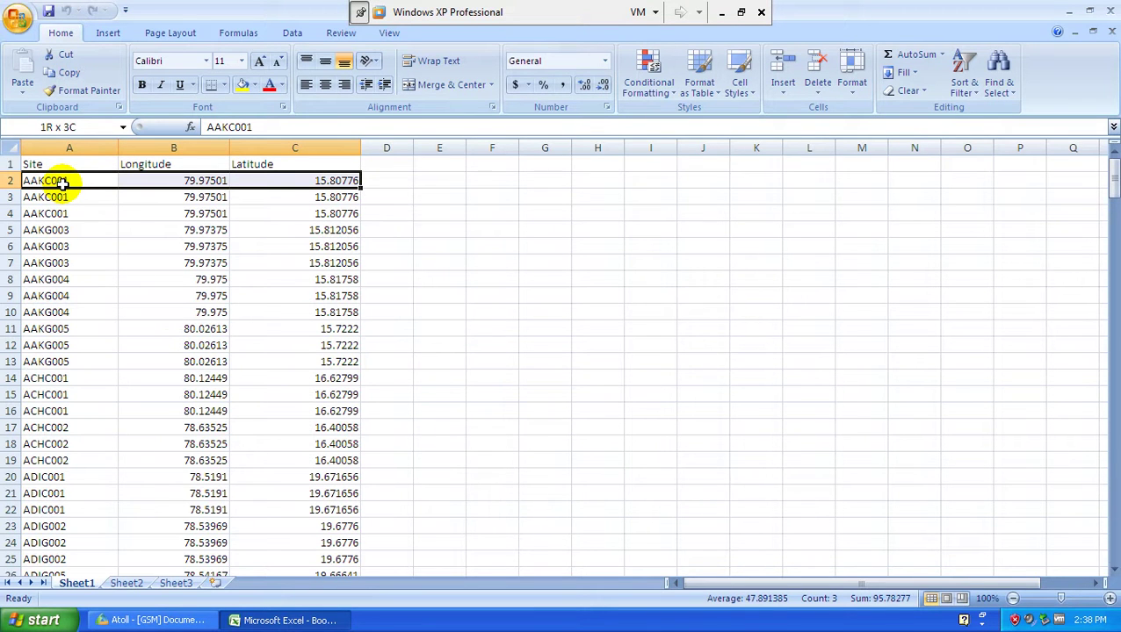
{"action": "key", "text": "ctrl+shift+Down"}
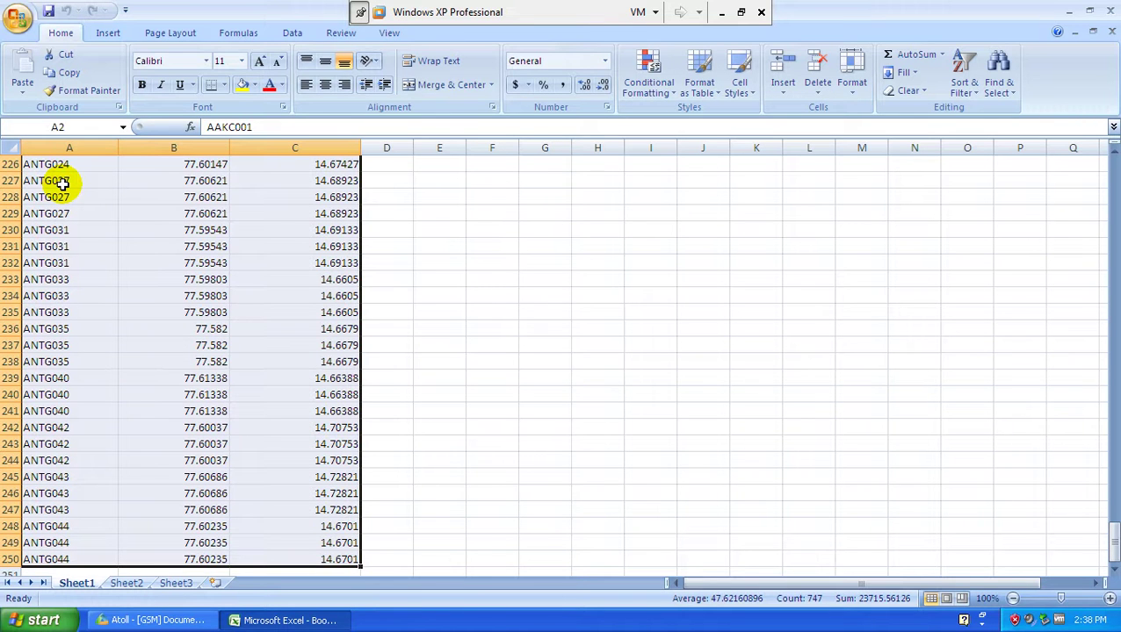
{"action": "key", "text": "ctrl+c"}
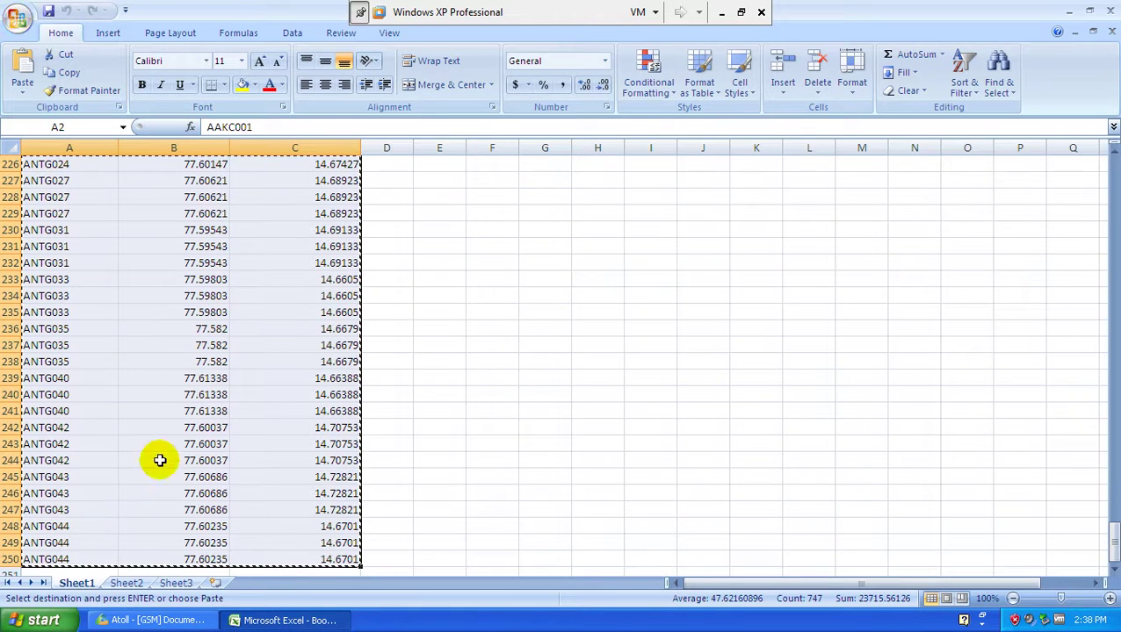
- Paste the copied site names, longitudes and latitudes into Atoll's Sites table, starting at the Name column
{"action": "left_click", "coordinate": [176, 620]}
{"action": "left_click", "coordinate": [370, 167]}
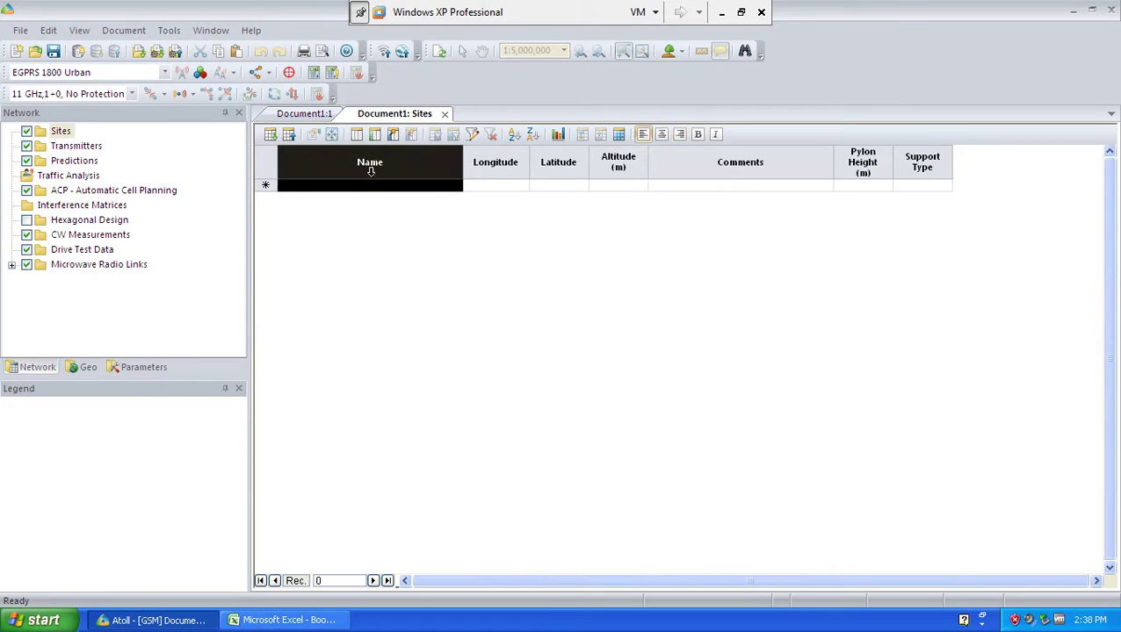
{"action": "left_click", "coordinate": [480, 167]}
{"action": "left_click", "coordinate": [559, 165]}
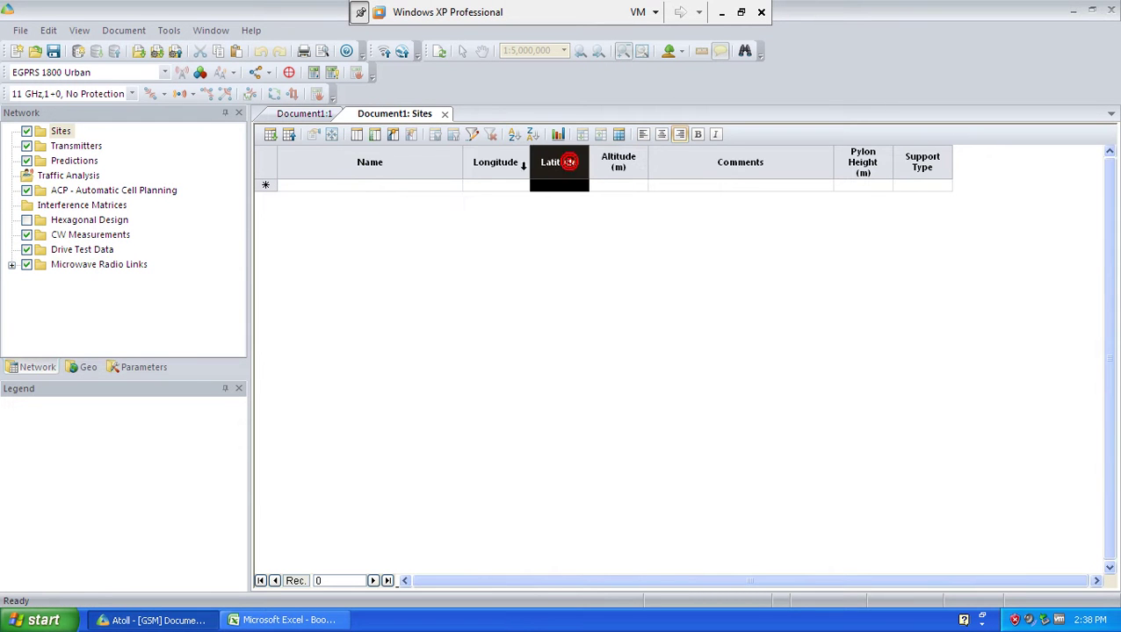
{"action": "left_click", "coordinate": [401, 160]}
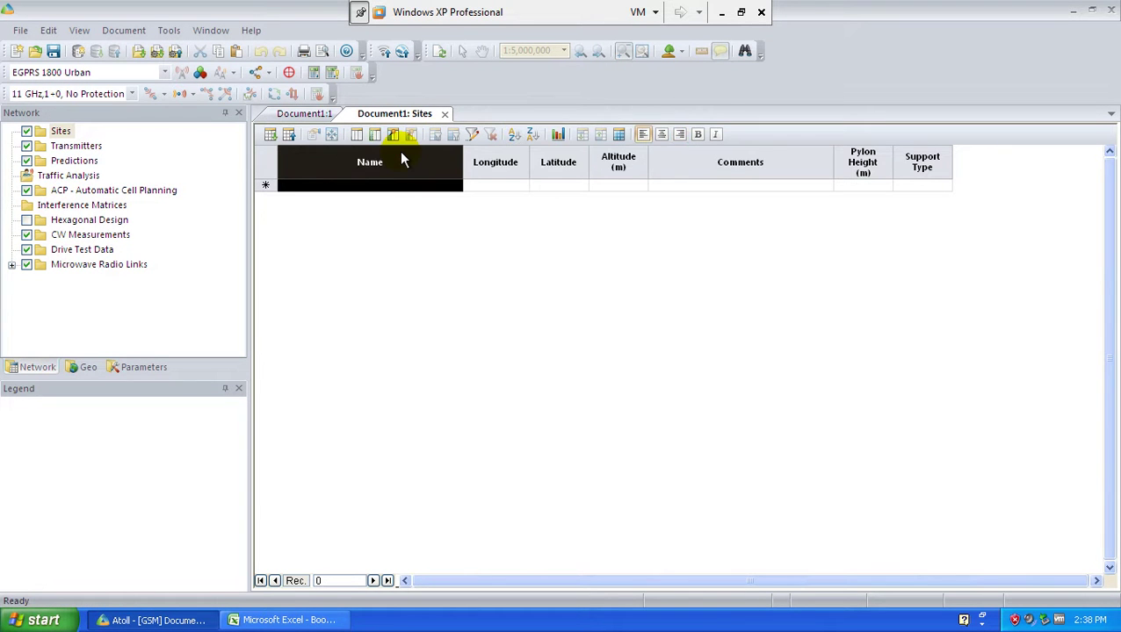
{"action": "key", "text": "ctrl+v"}
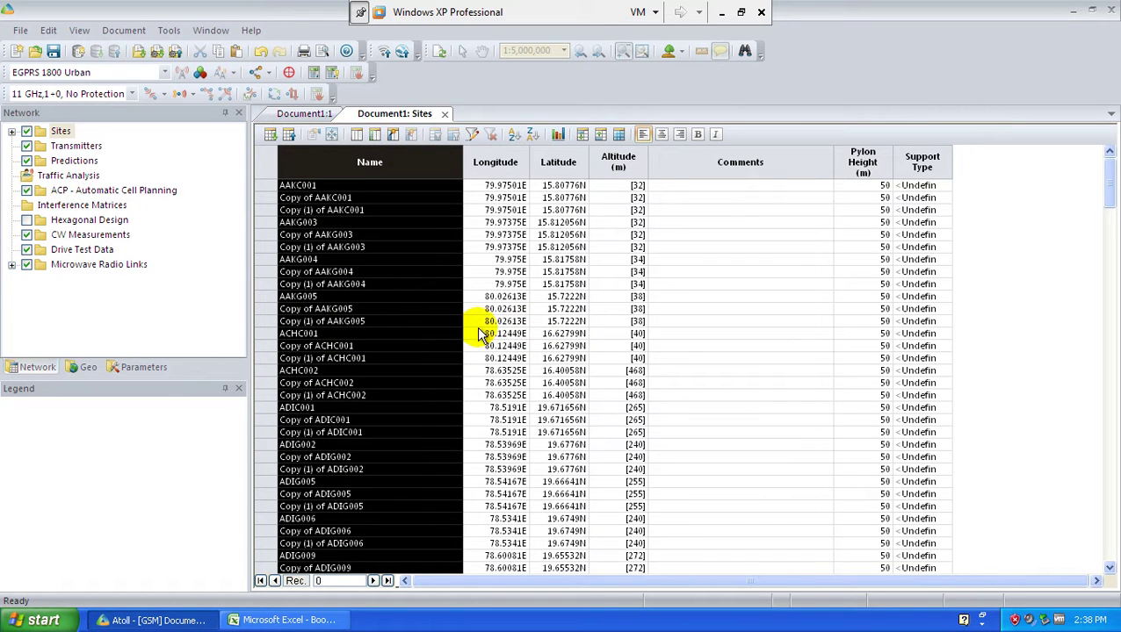
- Examine the imported sites on the map, closing in on the dense southwestern cluster down to 1:50,000 scale
{"action": "left_click", "coordinate": [309, 113]}
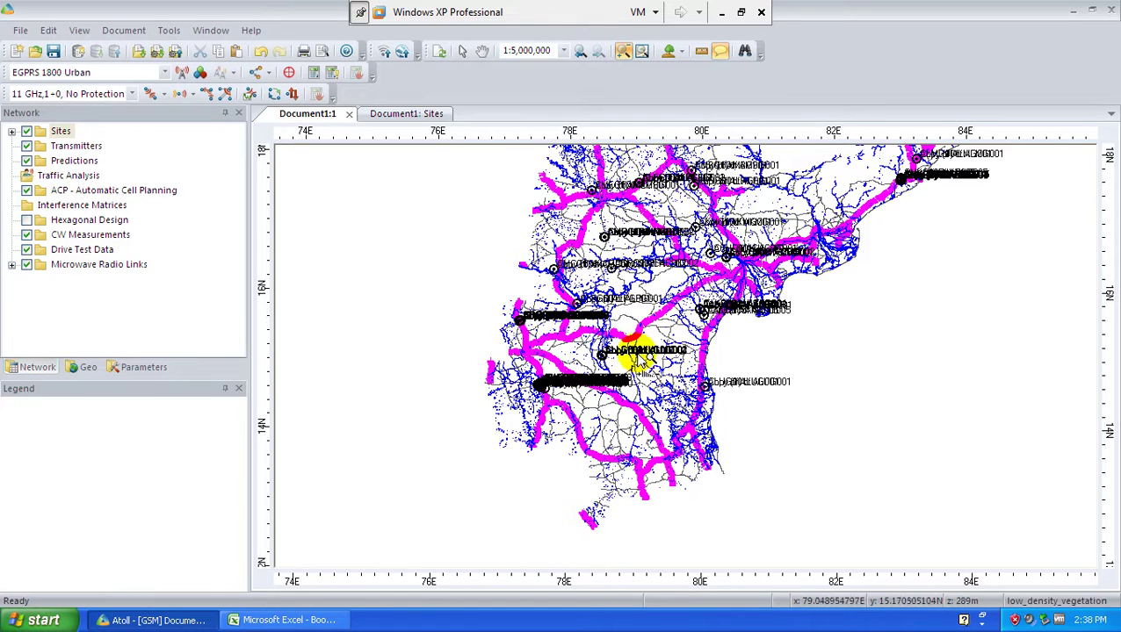
{"action": "left_click", "coordinate": [622, 50]}
{"action": "left_click", "coordinate": [622, 50]}
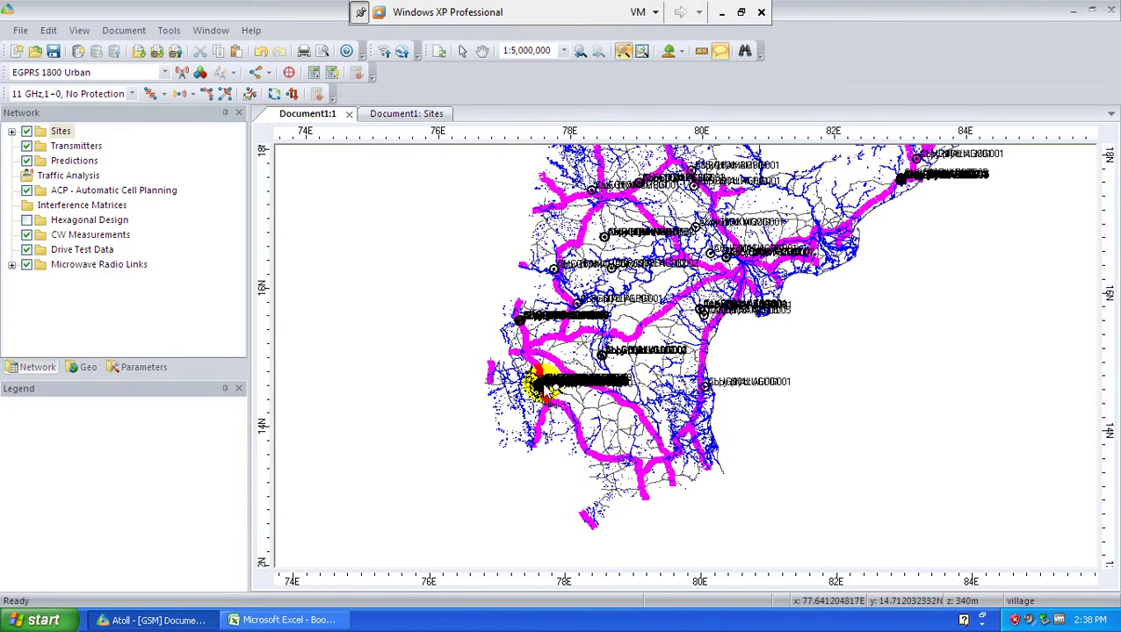
{"action": "left_click", "coordinate": [539, 380]}
{"action": "left_click", "coordinate": [539, 380]}
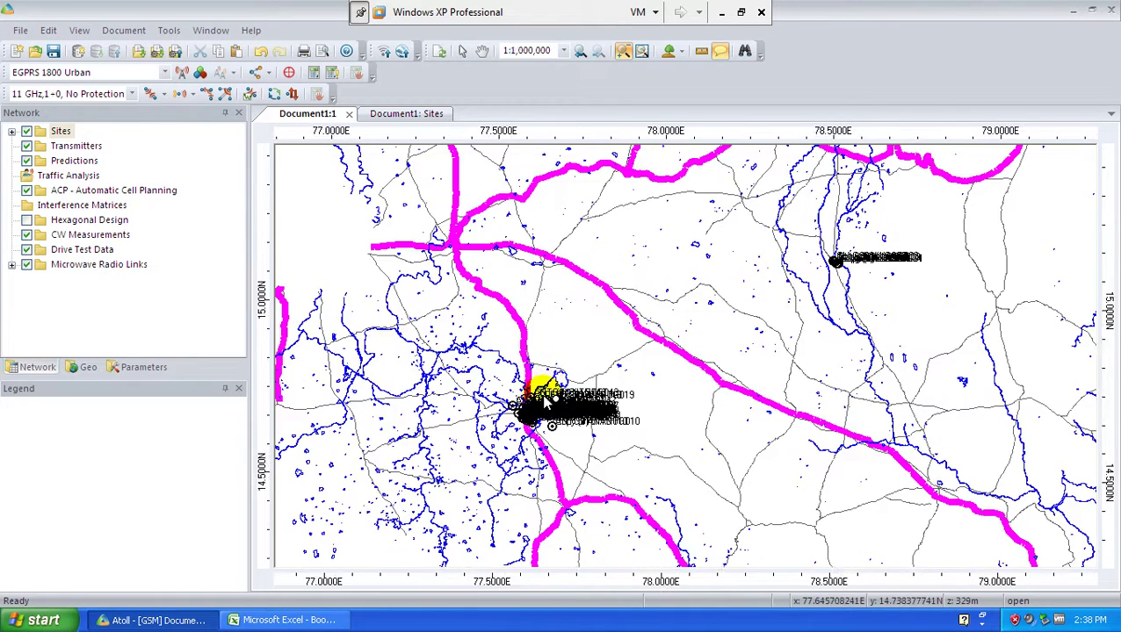
{"action": "left_click", "coordinate": [541, 391]}
{"action": "left_click", "coordinate": [547, 419]}
{"action": "left_click", "coordinate": [505, 452]}
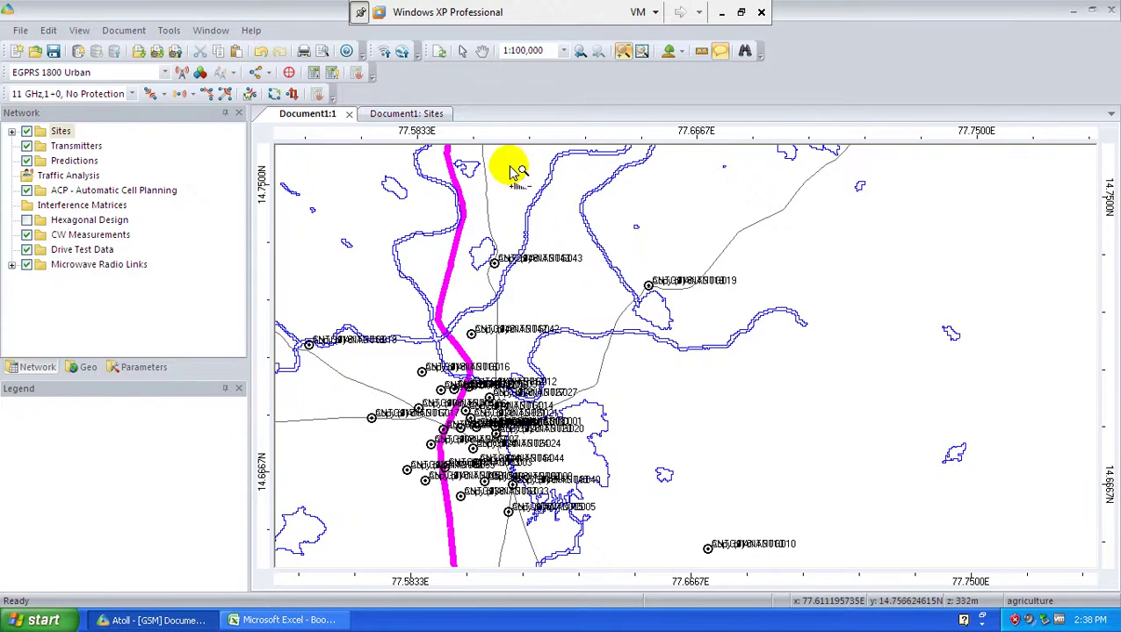
{"action": "left_click", "coordinate": [486, 54]}
{"action": "left_click_drag", "start_coordinate": [525, 496], "coordinate": [657, 466]}
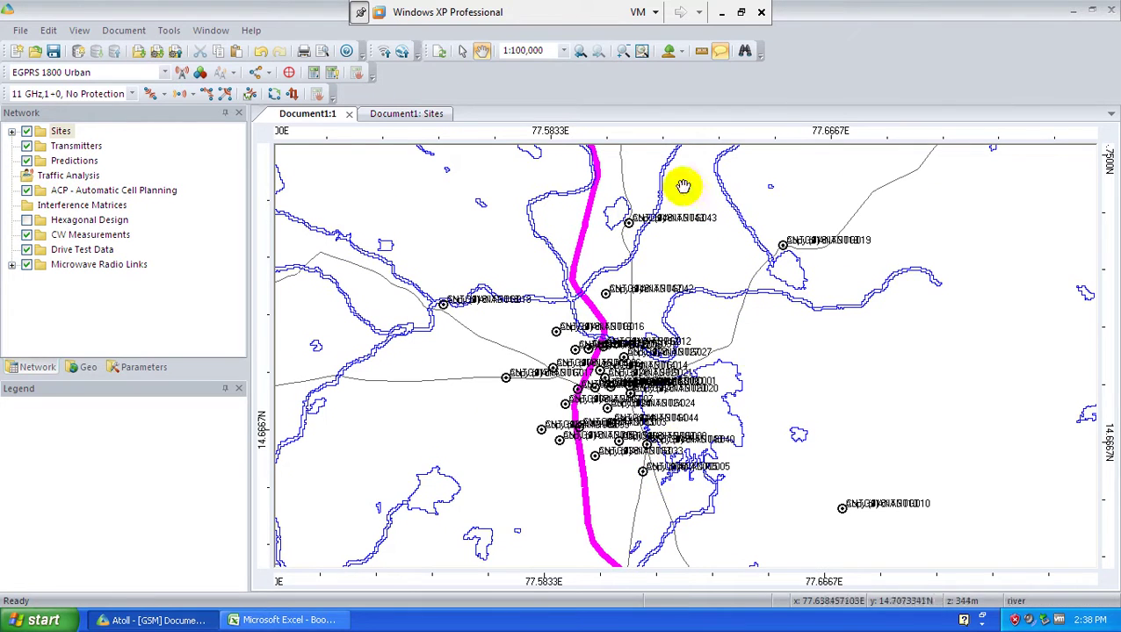
{"action": "left_click", "coordinate": [623, 50]}
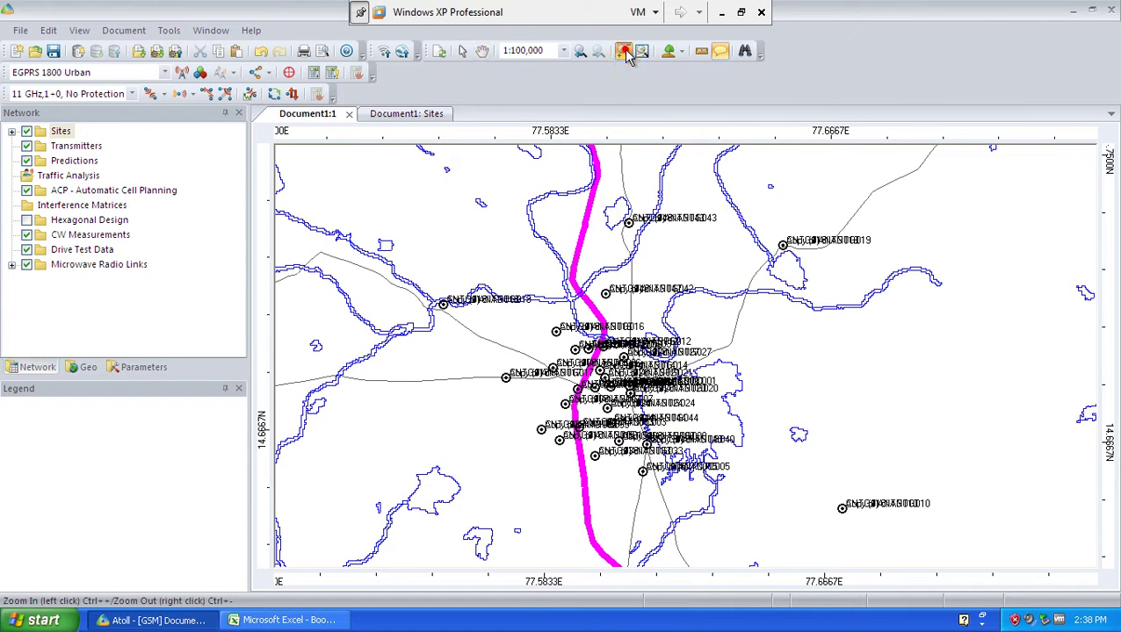
{"action": "left_click", "coordinate": [655, 384]}
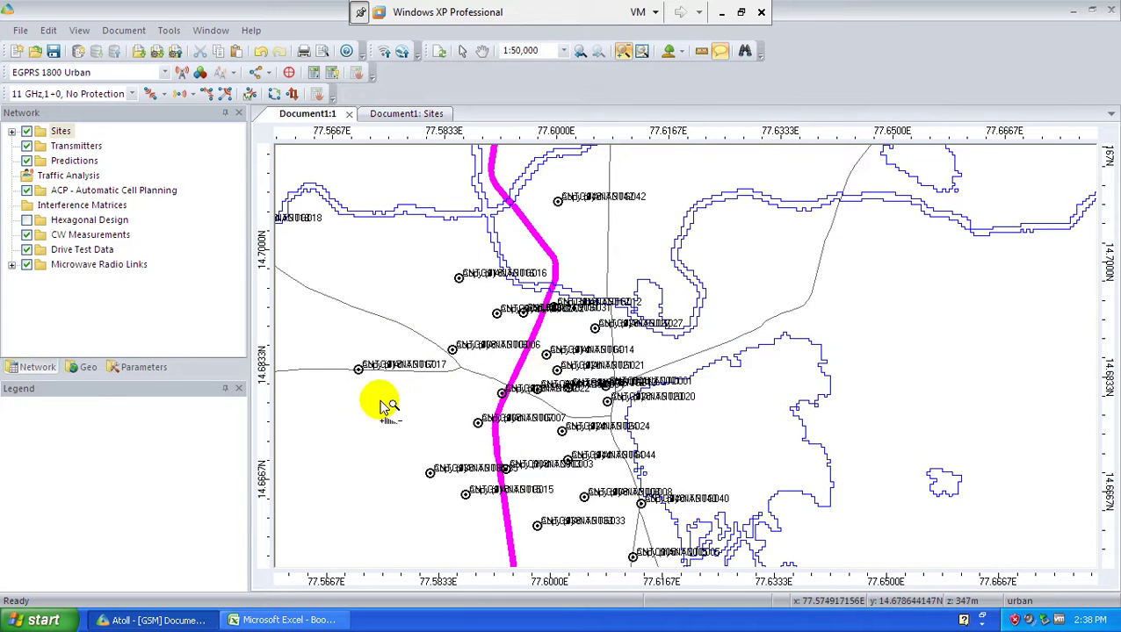
- Remove the Name field from the label in the Sites folder's display properties and apply the change
{"action": "left_click", "coordinate": [59, 131]}
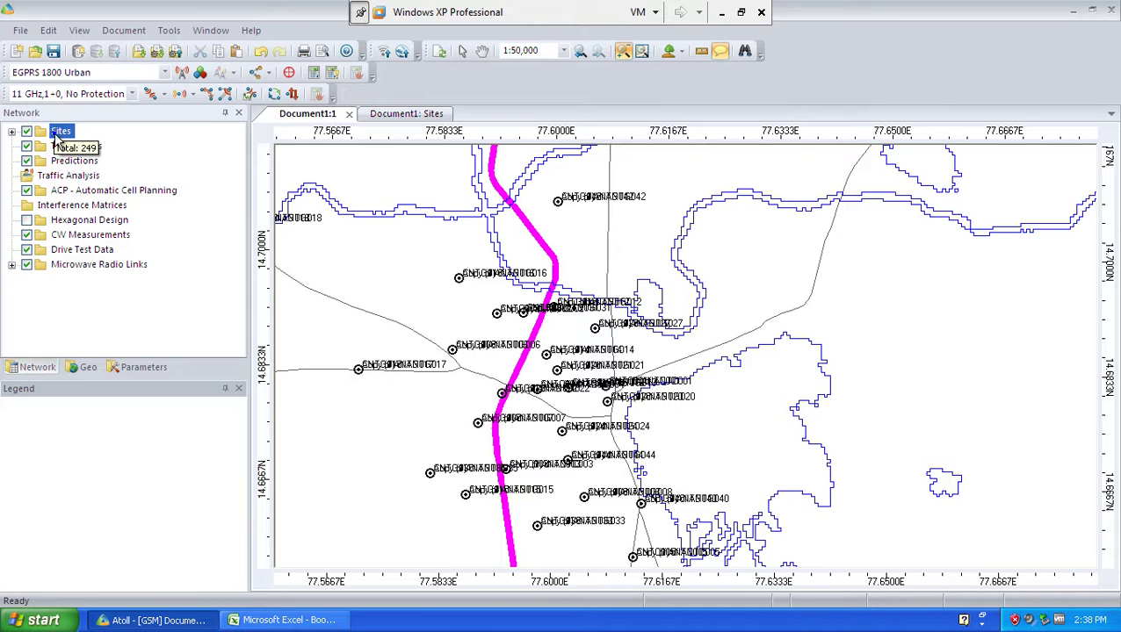
{"action": "right_click", "coordinate": [59, 132]}
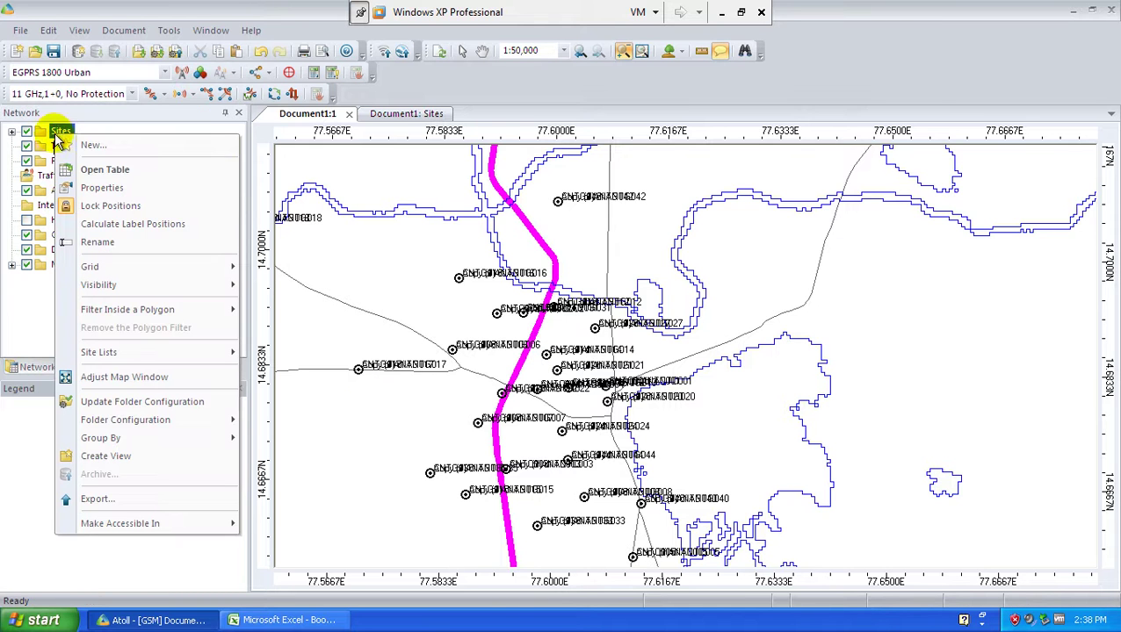
{"action": "left_click", "coordinate": [102, 190]}
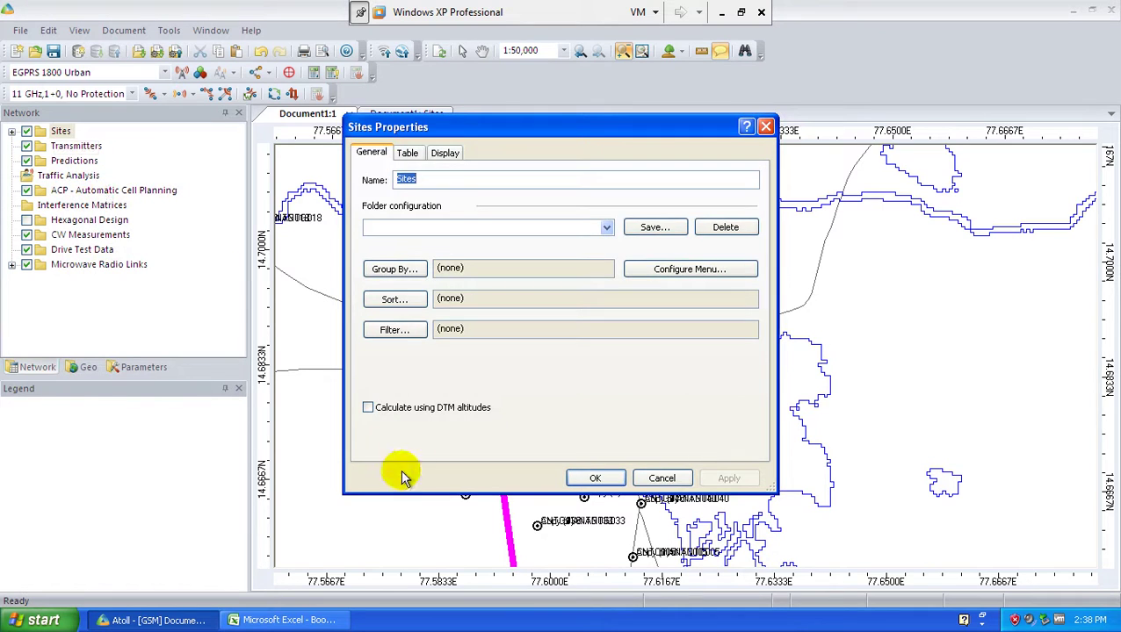
{"action": "left_click", "coordinate": [444, 153]}
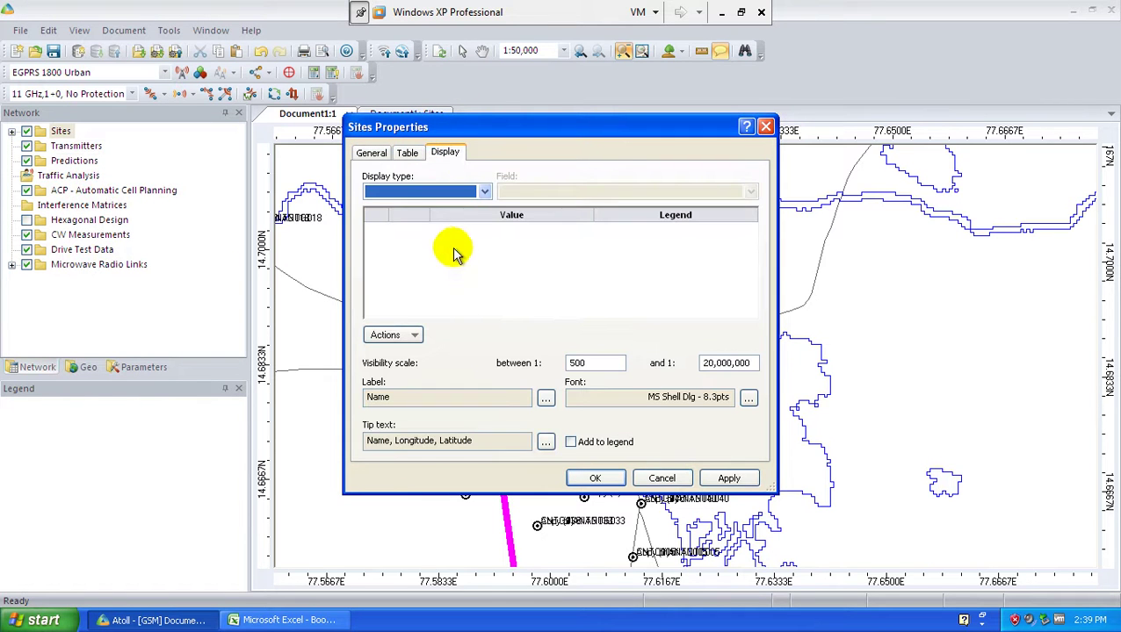
{"action": "double_click", "coordinate": [397, 397]}
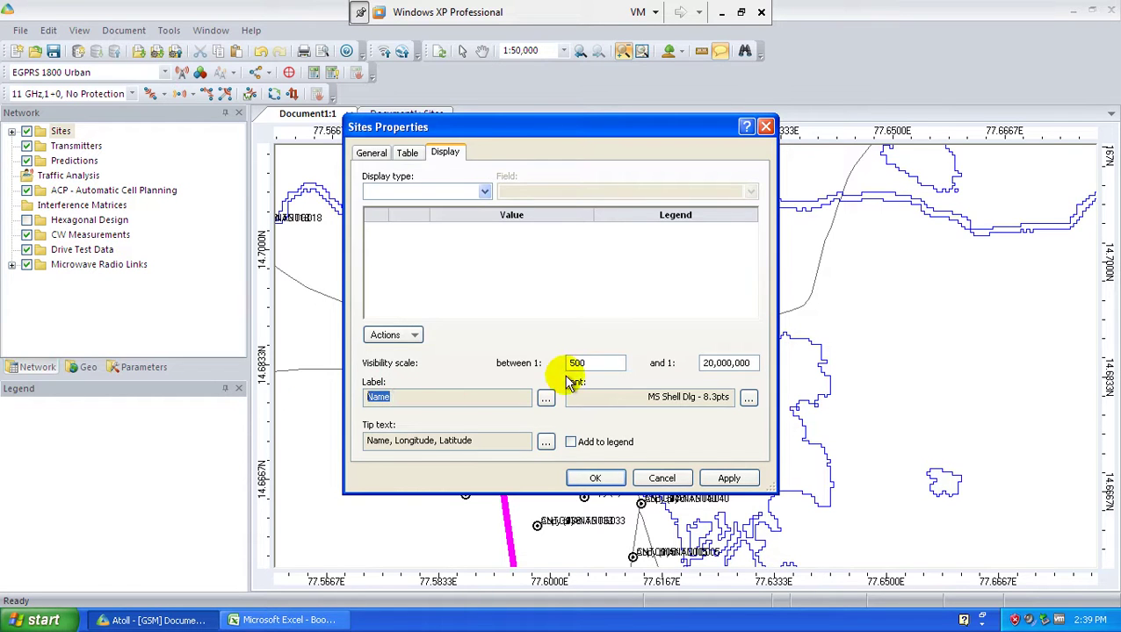
{"action": "left_click", "coordinate": [548, 397]}
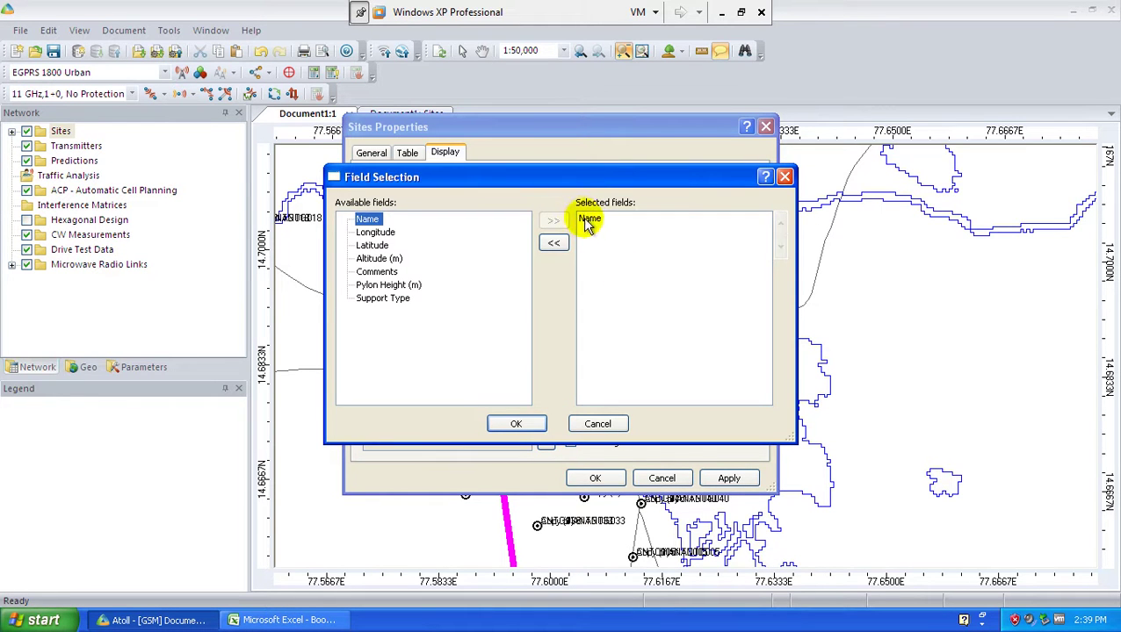
{"action": "left_click", "coordinate": [587, 218]}
{"action": "left_click", "coordinate": [559, 244]}
{"action": "left_click", "coordinate": [525, 421]}
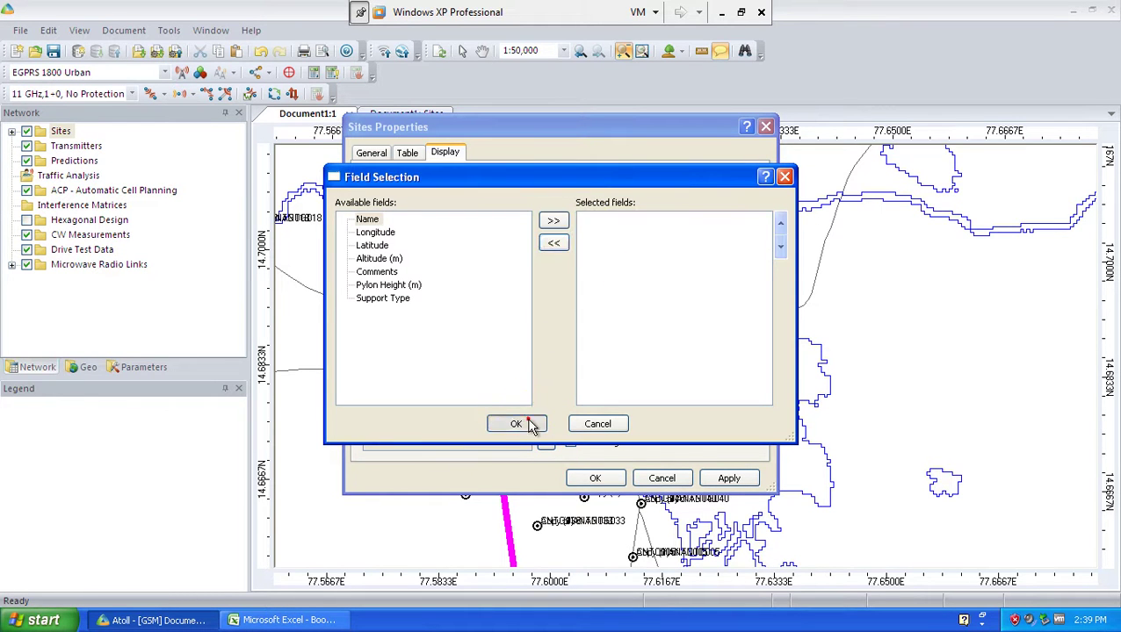
{"action": "left_click", "coordinate": [730, 479]}
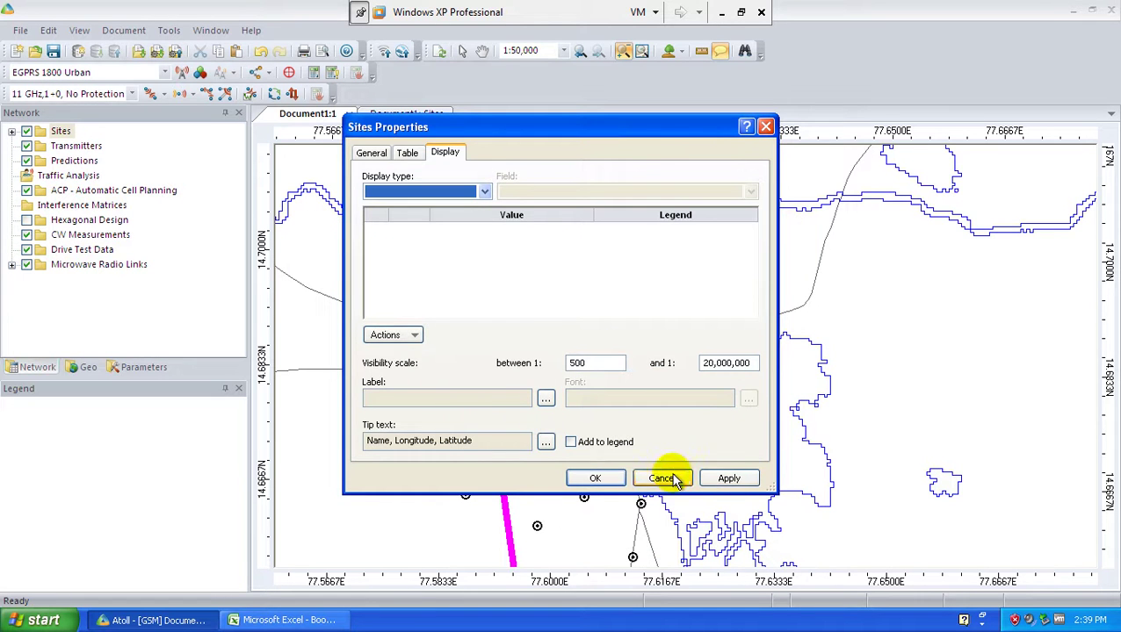
- Set the Sites folder's display type to Unique with a red site symbol and apply the change
{"action": "left_click", "coordinate": [599, 478]}
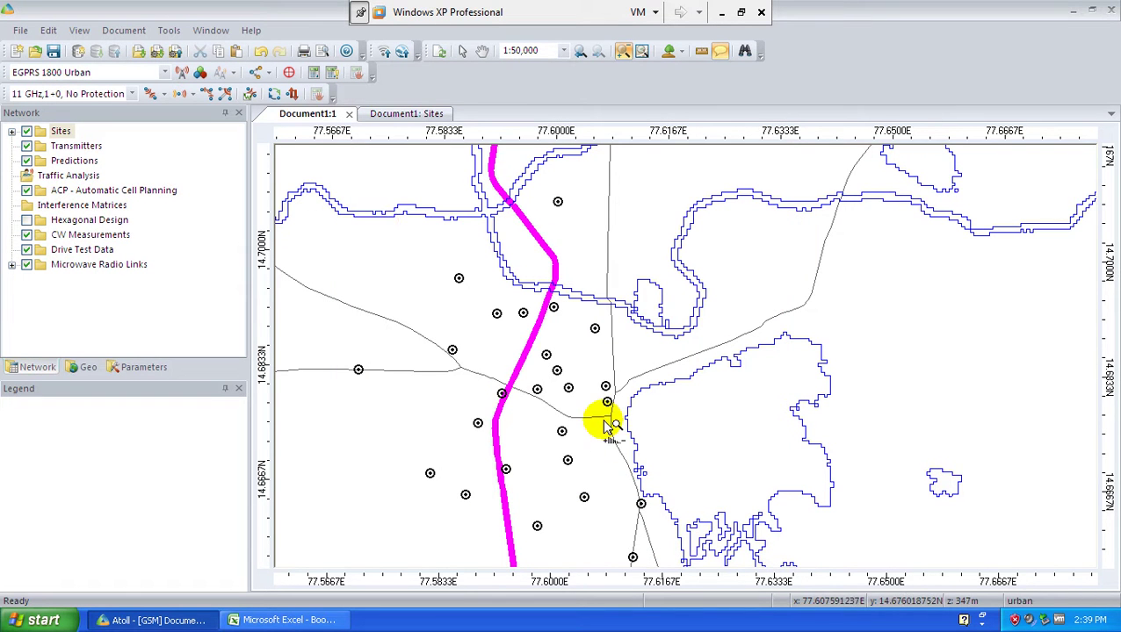
{"action": "right_click", "coordinate": [62, 132]}
{"action": "left_click", "coordinate": [110, 186]}
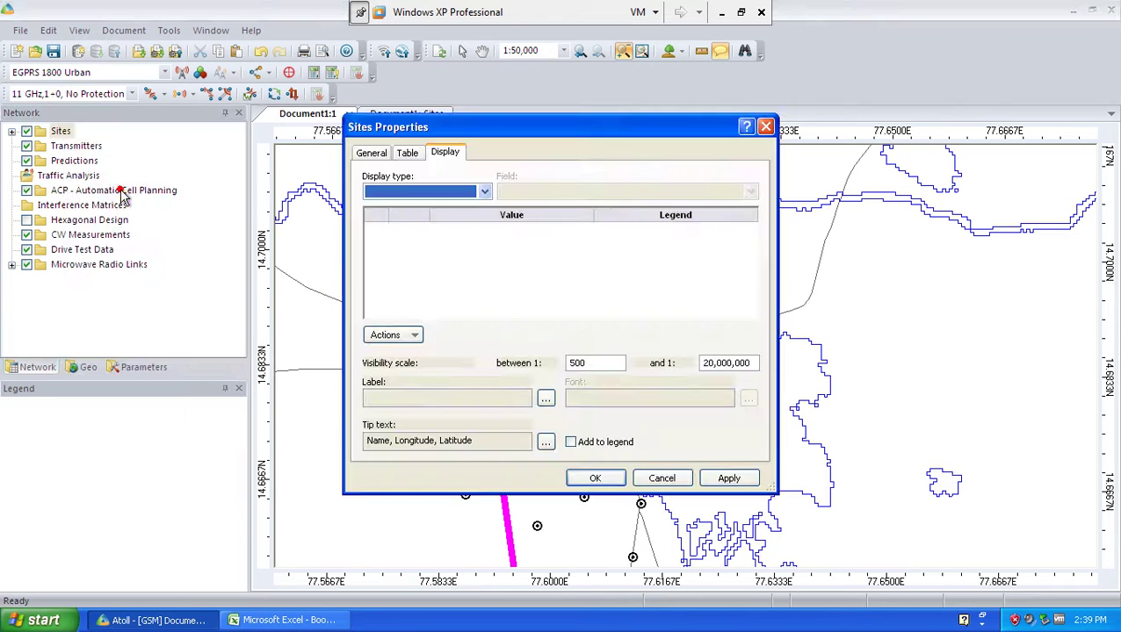
{"action": "left_click", "coordinate": [444, 191]}
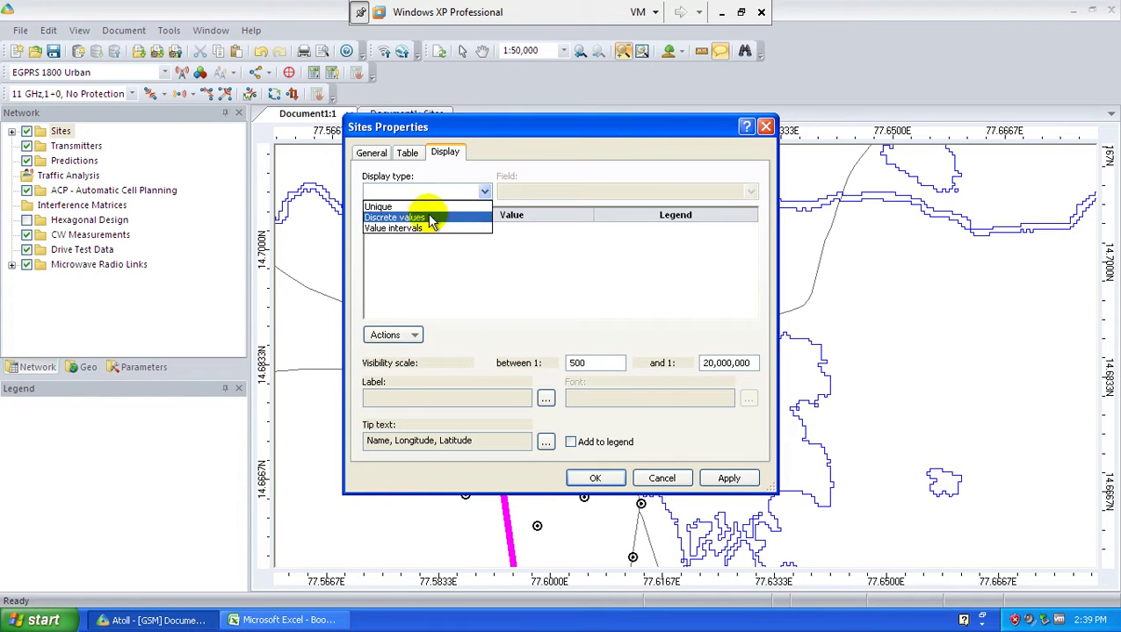
{"action": "left_click", "coordinate": [420, 229]}
{"action": "left_click", "coordinate": [420, 190]}
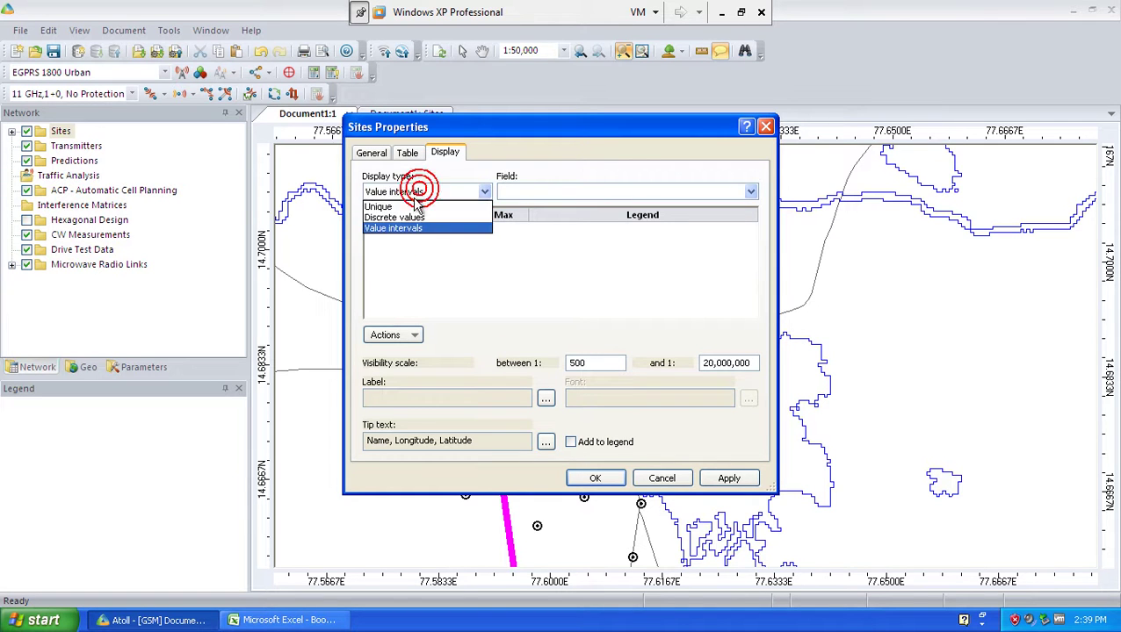
{"action": "left_click", "coordinate": [397, 199]}
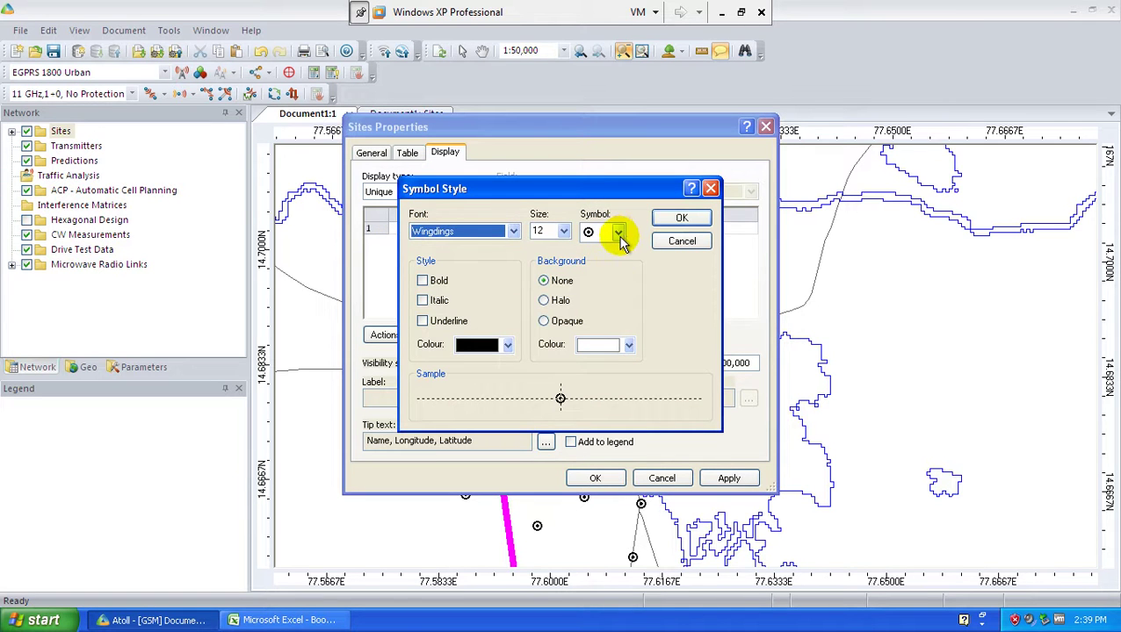
{"action": "left_click", "coordinate": [496, 346]}
{"action": "left_click", "coordinate": [507, 396]}
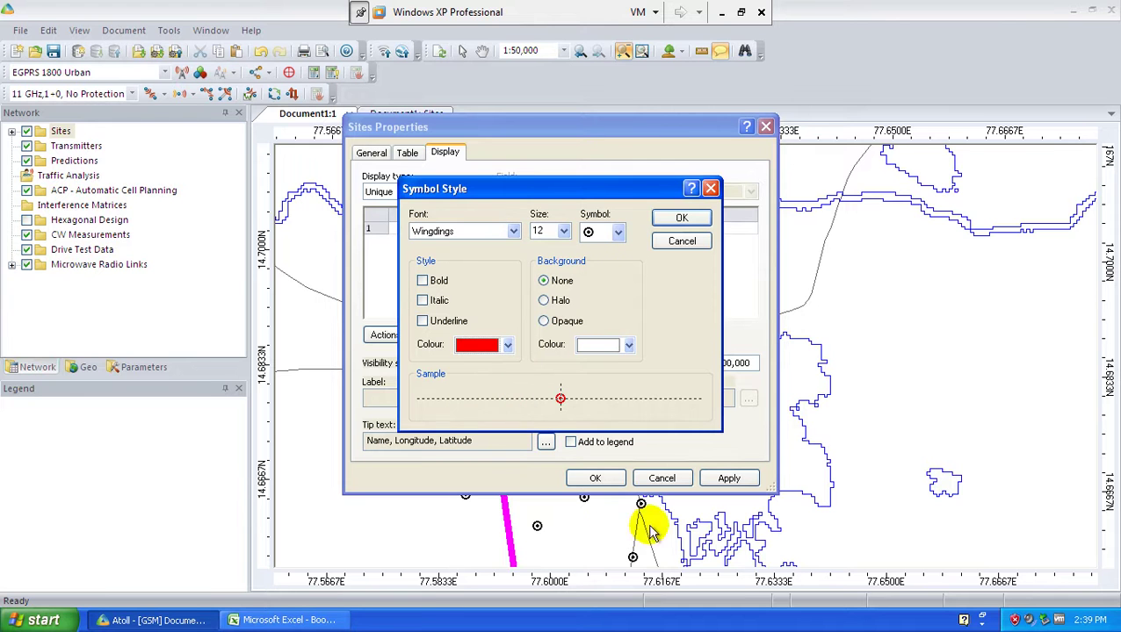
{"action": "left_click", "coordinate": [682, 218]}
{"action": "left_click", "coordinate": [743, 480]}
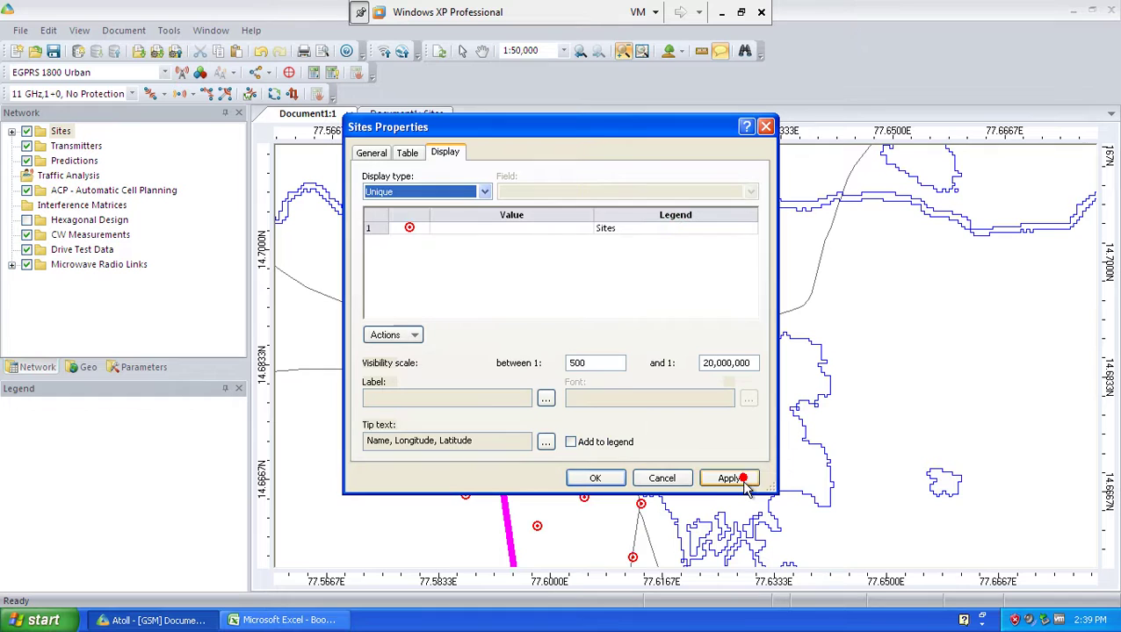
{"action": "left_click", "coordinate": [595, 478]}
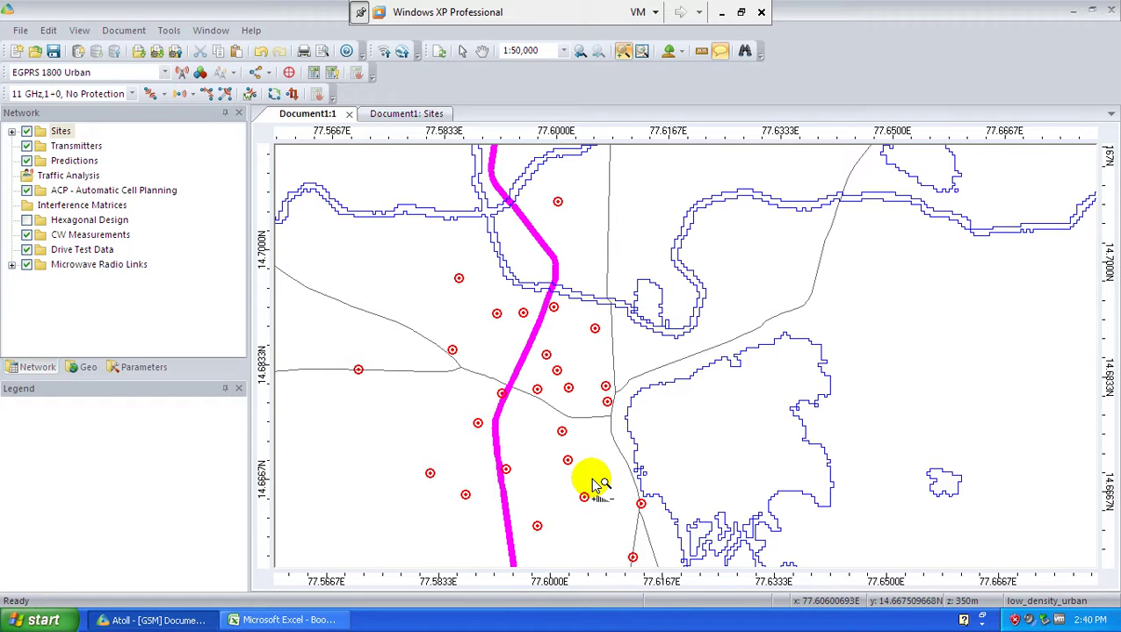
- Open the Transmitters table and move the Azimuth column directly after the Transmitter column
{"action": "left_click", "coordinate": [85, 148]}
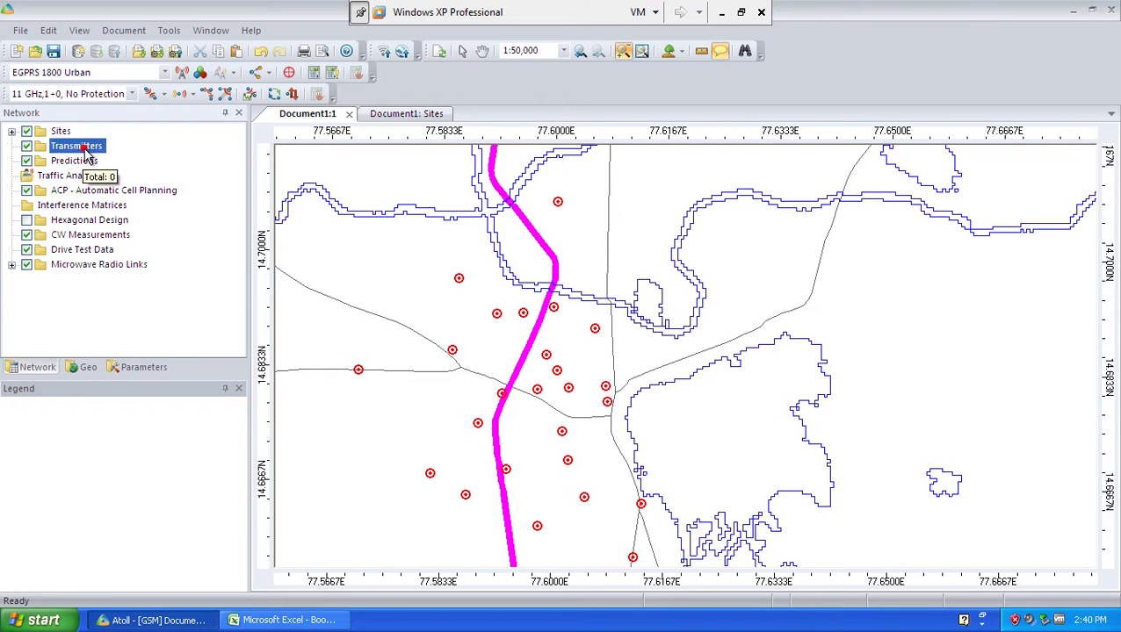
{"action": "double_click", "coordinate": [85, 147]}
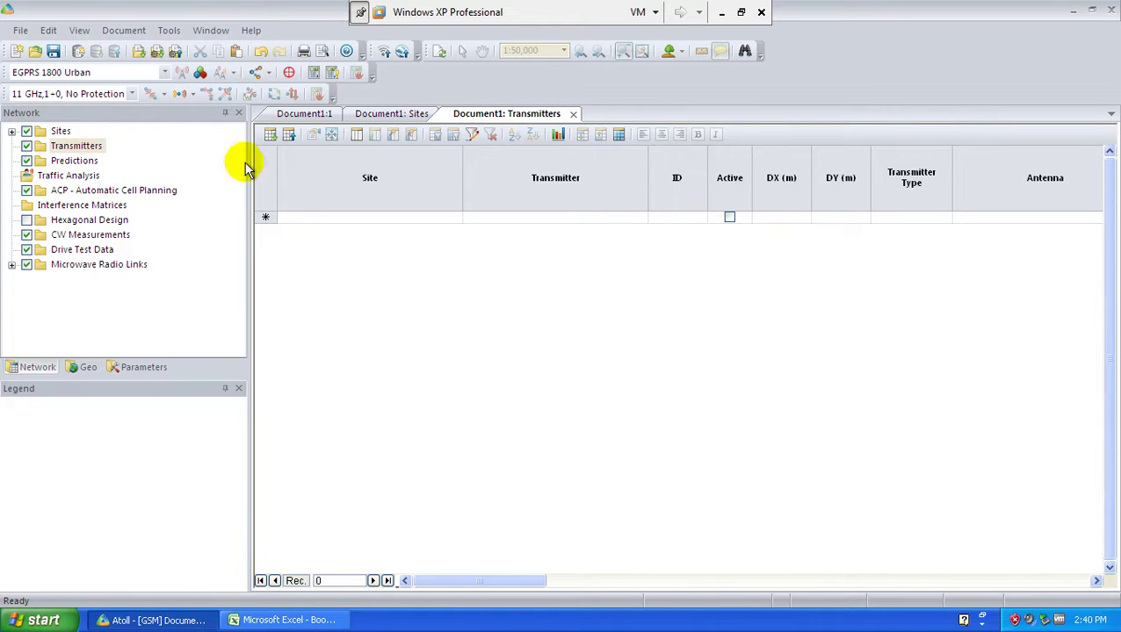
{"action": "left_click", "coordinate": [381, 172]}
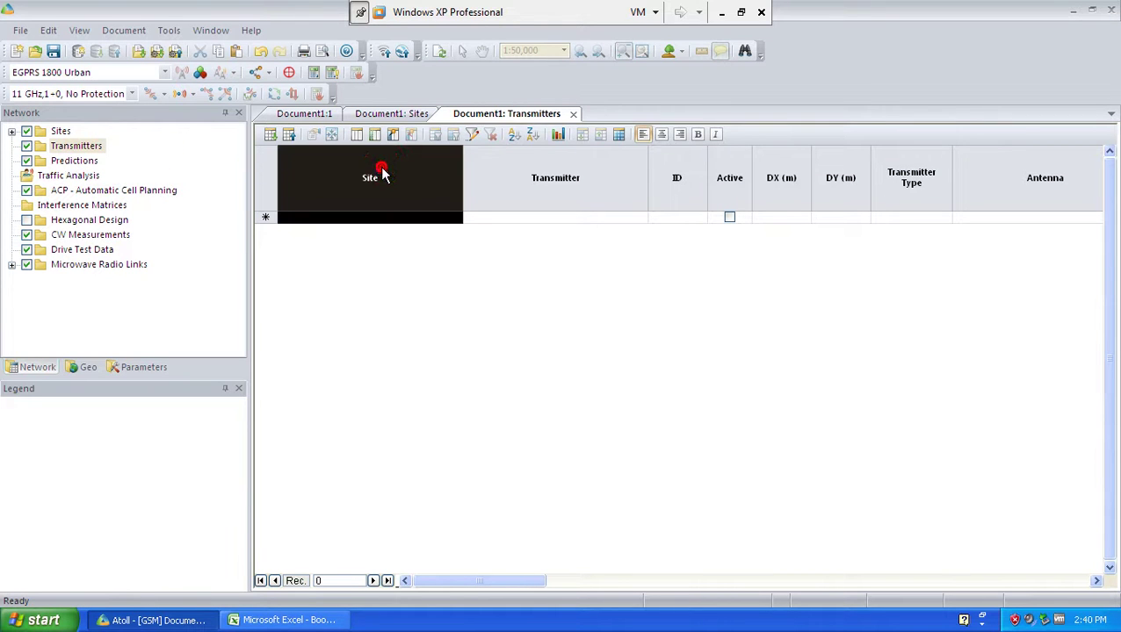
{"action": "left_click", "coordinate": [595, 161]}
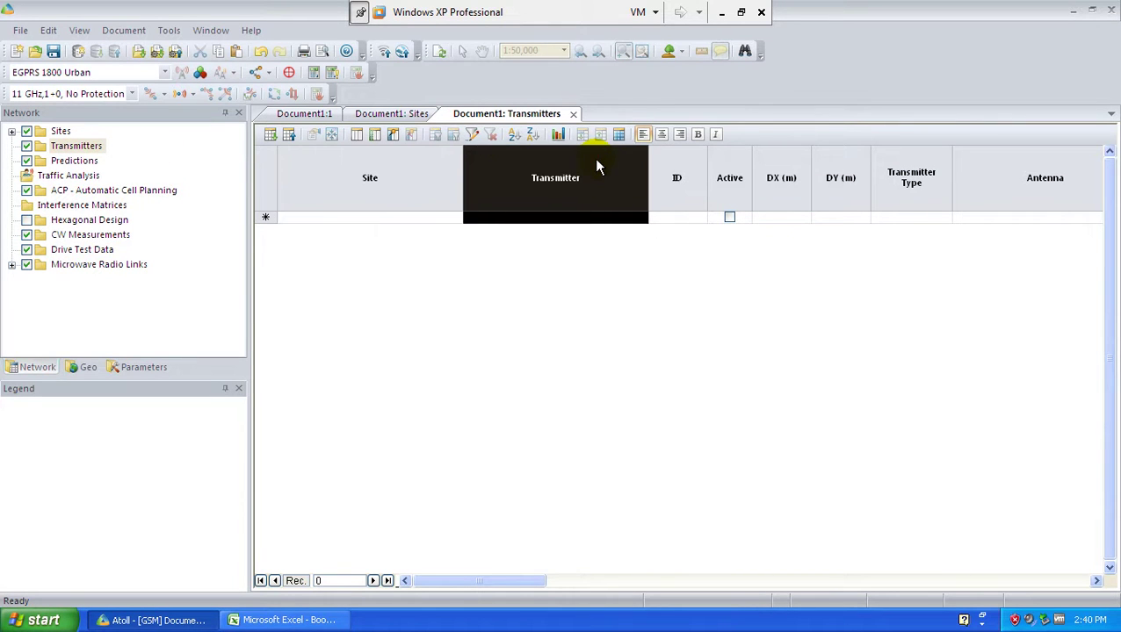
{"action": "left_click_drag", "start_coordinate": [531, 581], "coordinate": [475, 623]}
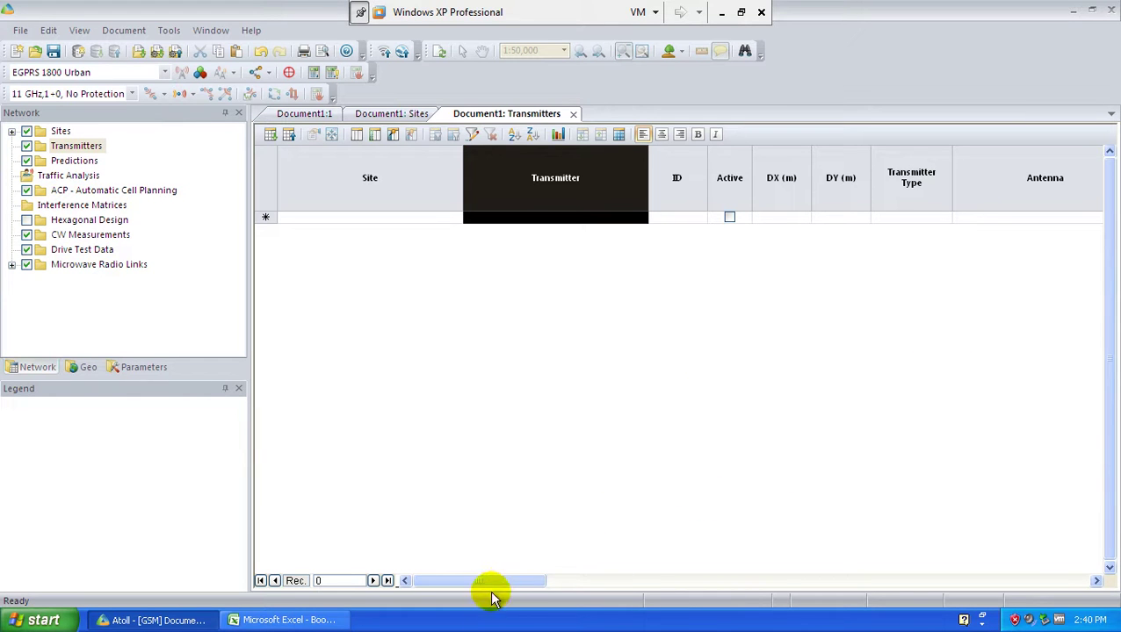
{"action": "left_click_drag", "start_coordinate": [495, 584], "coordinate": [570, 561]}
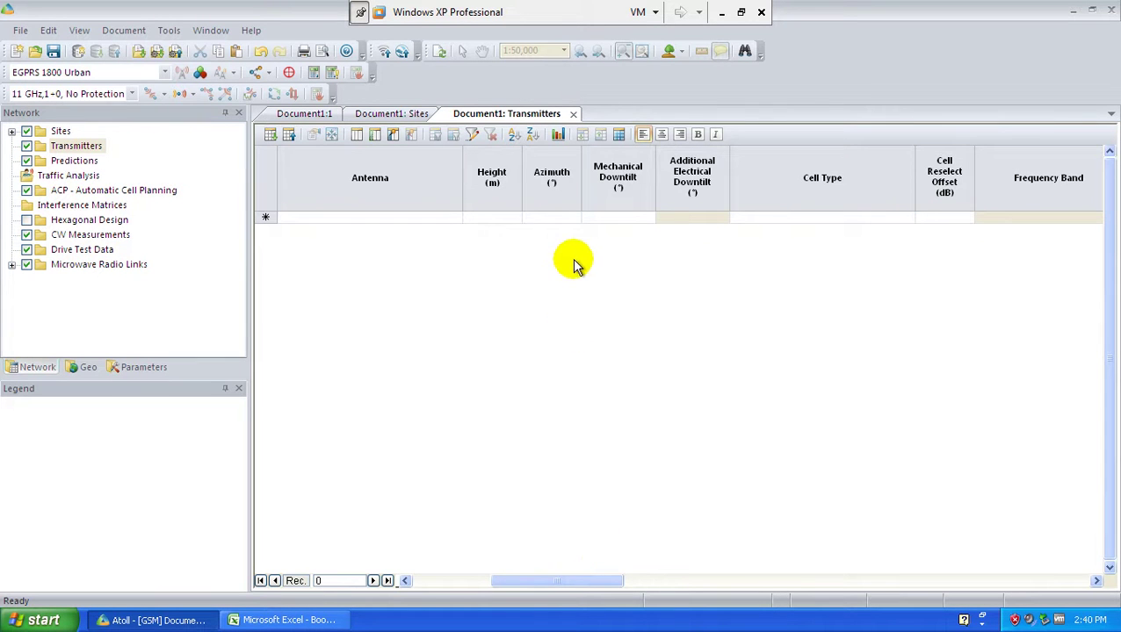
{"action": "left_click", "coordinate": [556, 188]}
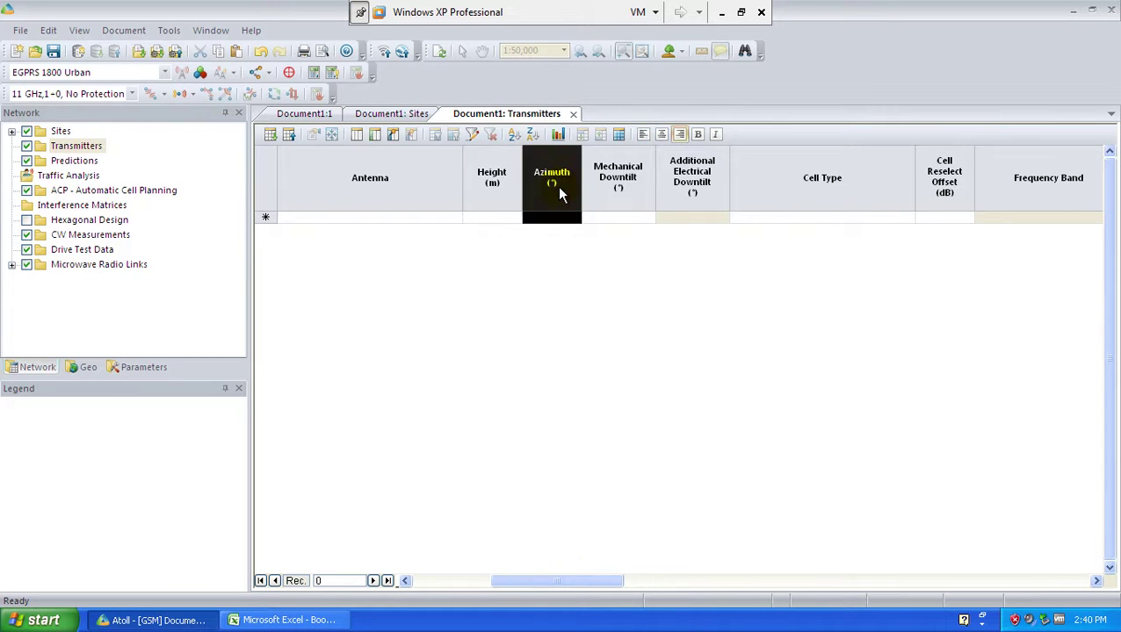
{"action": "mouse_move", "coordinate": [557, 185]}
{"action": "left_mouse_down"}
{"action": "mouse_move", "coordinate": [386, 211]}
{"action": "mouse_move", "coordinate": [163, 219]}
{"action": "mouse_move", "coordinate": [672, 225]}
{"action": "left_mouse_up"}
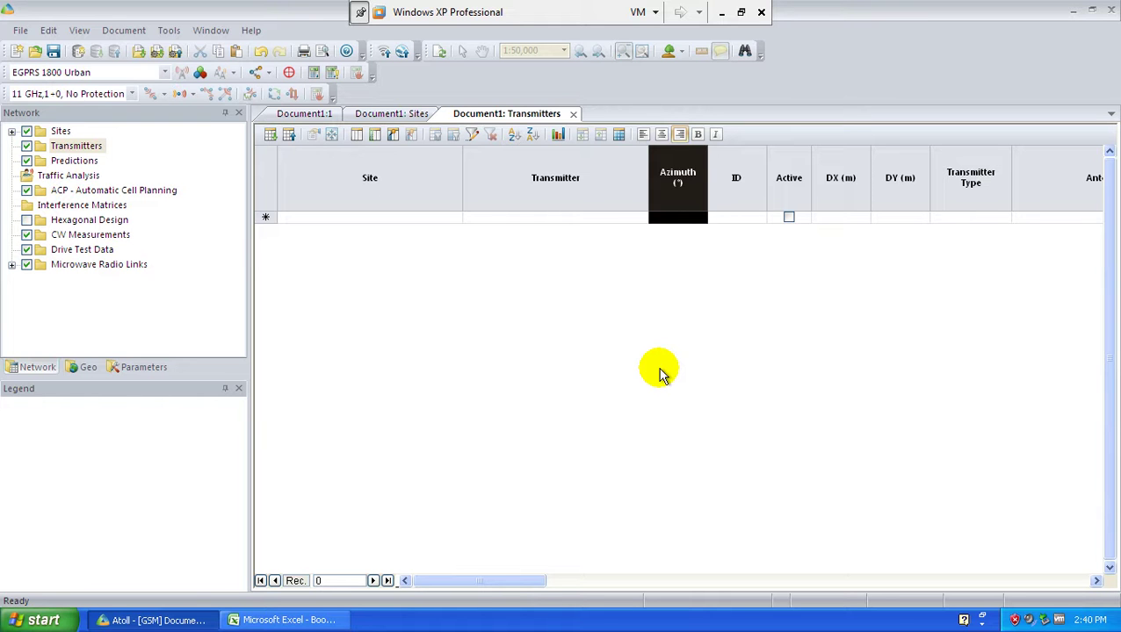
- Switch to the Excel workbook and review the Site, Cell and Dir columns on Sheet2
{"action": "left_click", "coordinate": [301, 621]}
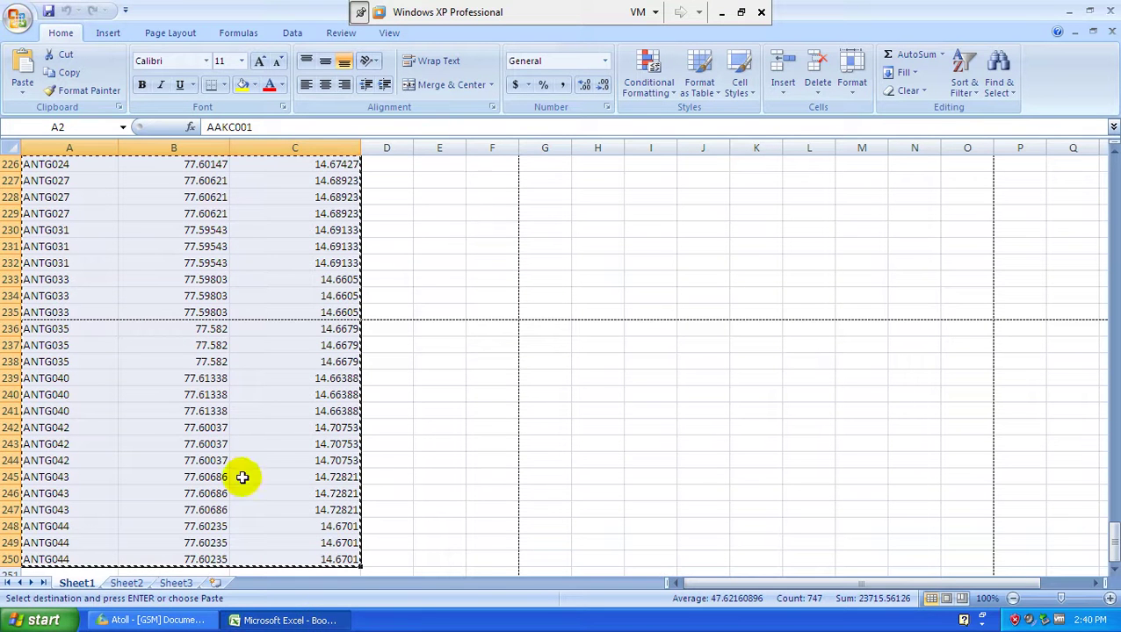
{"action": "left_click", "coordinate": [139, 290]}
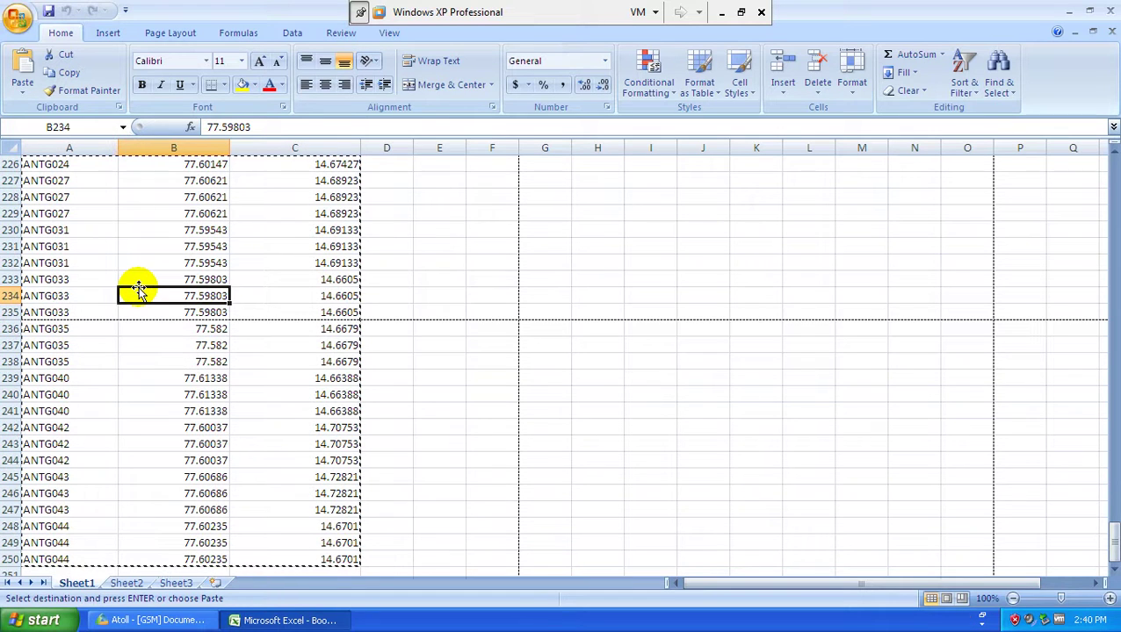
{"action": "key", "text": "ctrl+Up"}
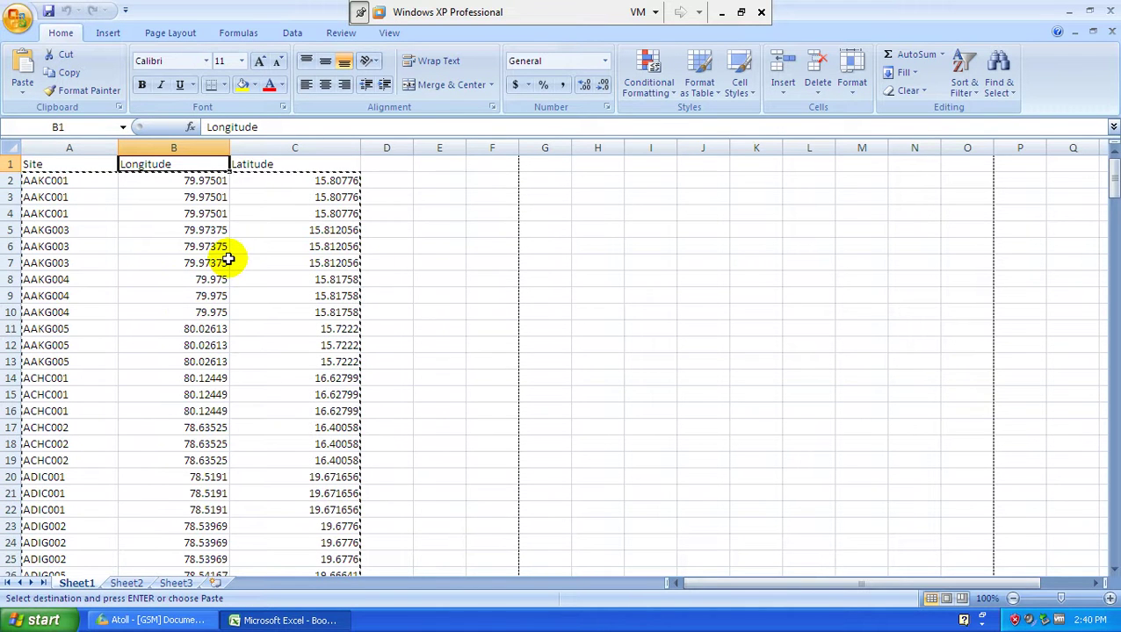
{"action": "left_click", "coordinate": [124, 582]}
{"action": "left_click", "coordinate": [30, 181]}
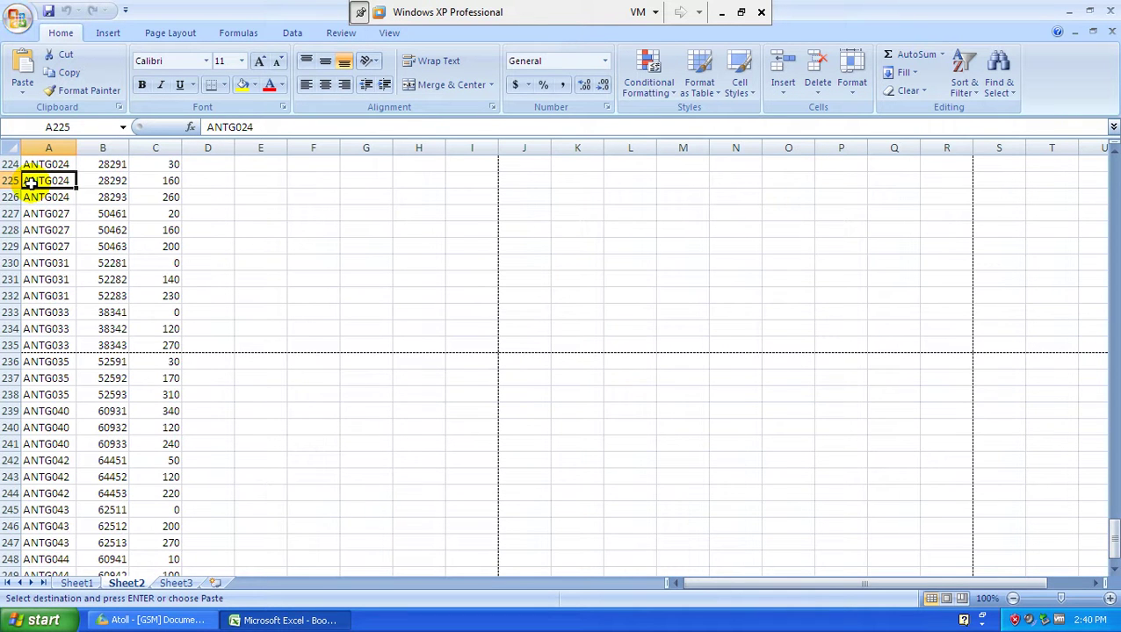
{"action": "key", "text": "ctrl+Home"}
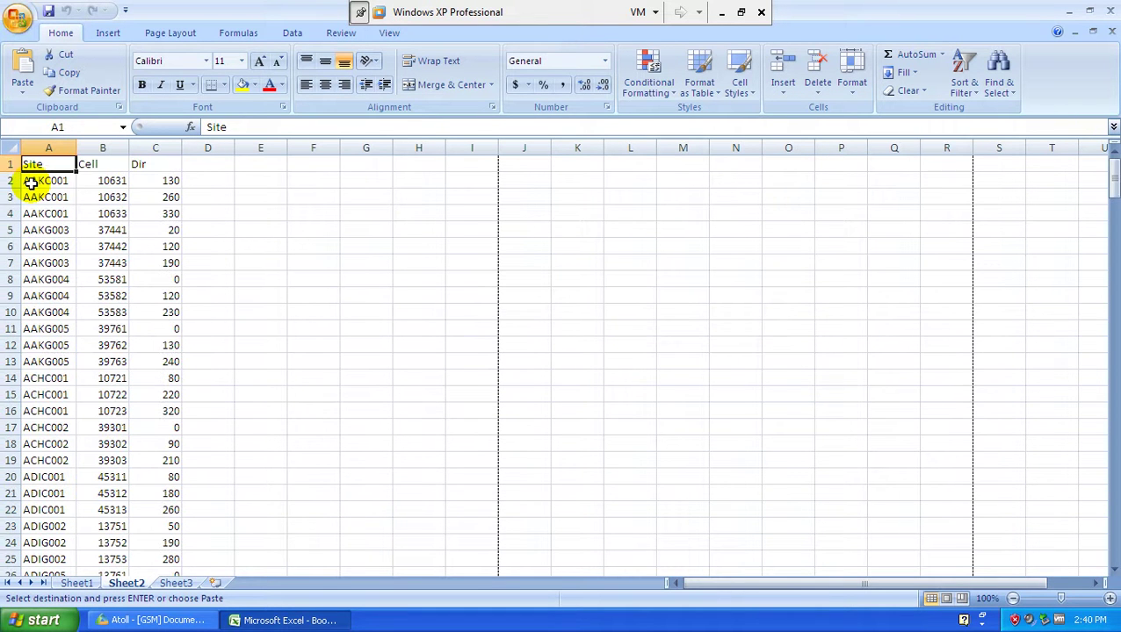
{"action": "left_click", "coordinate": [85, 164]}
{"action": "left_click", "coordinate": [137, 165]}
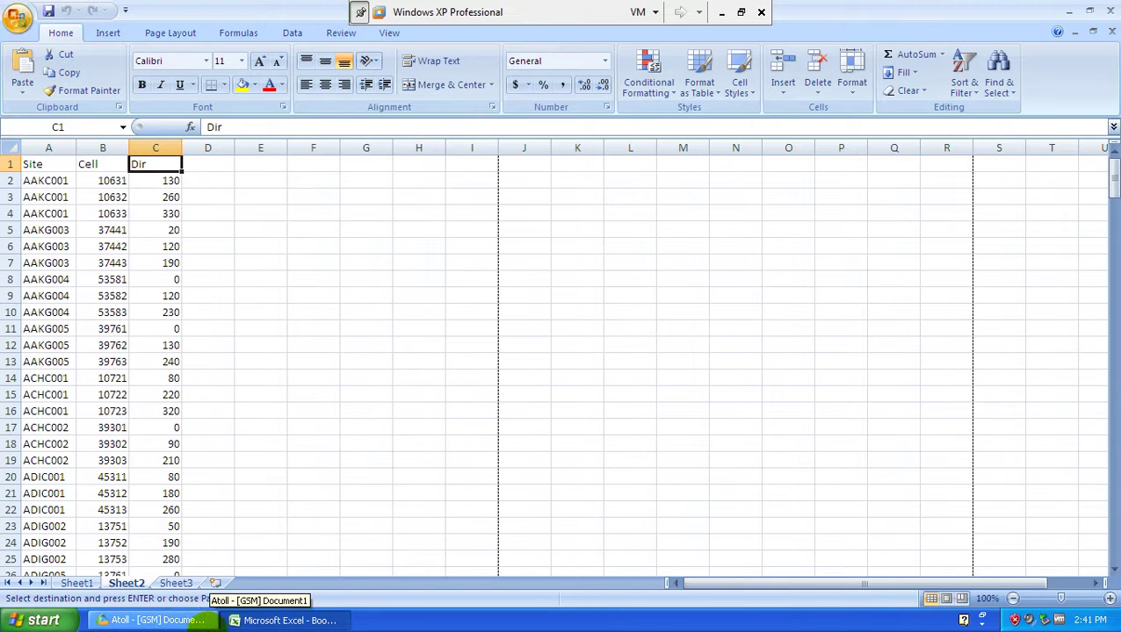
- Switch back to Atoll and compare the Transmitters table's Site, Transmitter and Azimuth columns with the Sheet2 headers
{"action": "left_click", "coordinate": [158, 620]}
{"action": "left_click", "coordinate": [388, 177]}
{"action": "left_click", "coordinate": [510, 176]}
{"action": "left_click", "coordinate": [677, 171]}
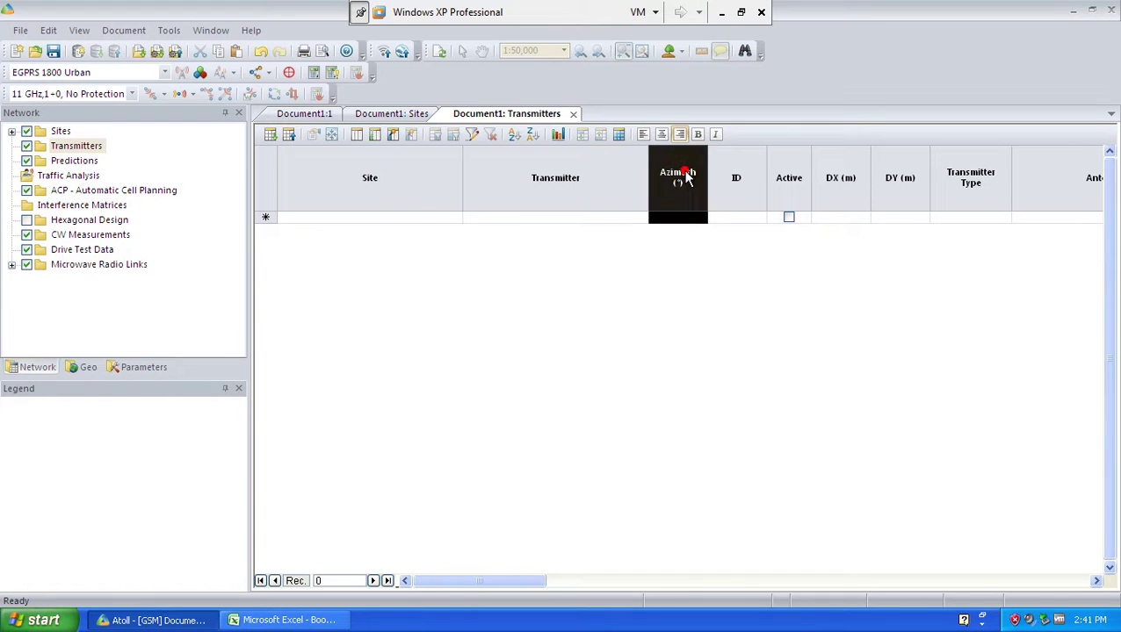
{"action": "left_click", "coordinate": [396, 192]}
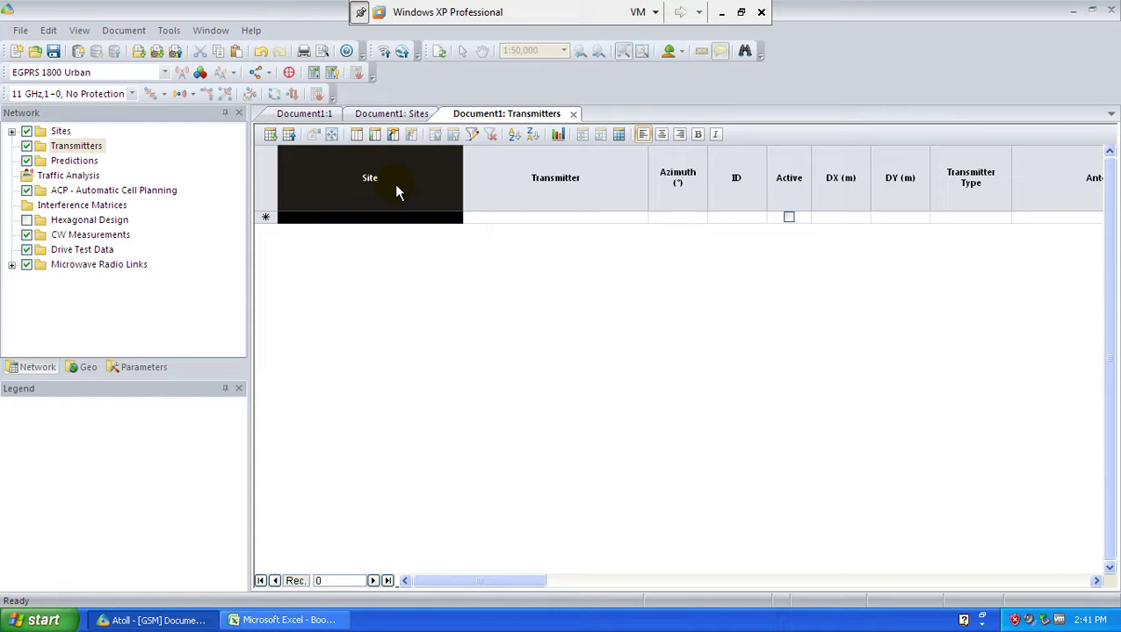
- Switch to the Excel workbook and check where the cell data on Sheet2 ends
{"action": "left_click", "coordinate": [290, 620]}
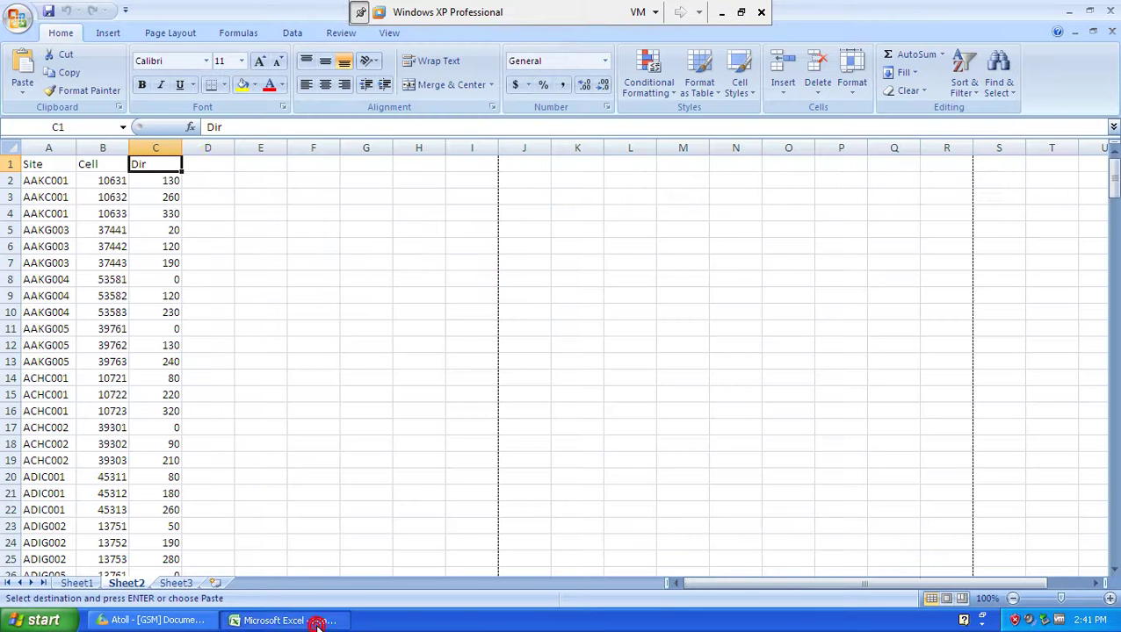
{"action": "left_click", "coordinate": [71, 186]}
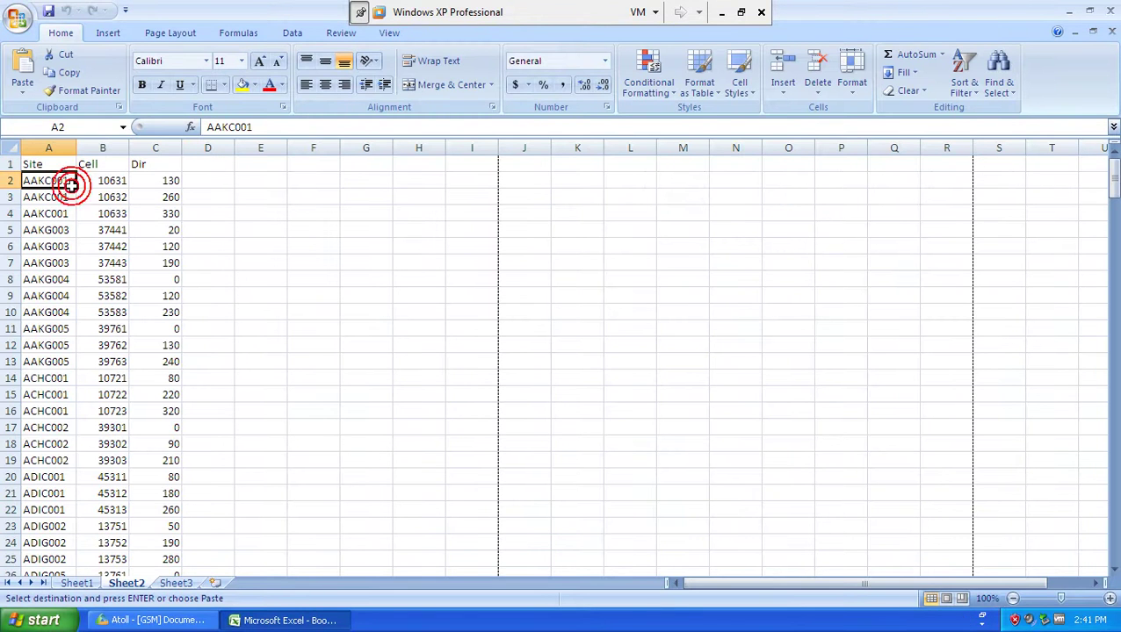
{"action": "key", "text": "ctrl+Down"}
{"action": "left_click", "coordinate": [72, 181]}
{"action": "double_click", "coordinate": [72, 181]}
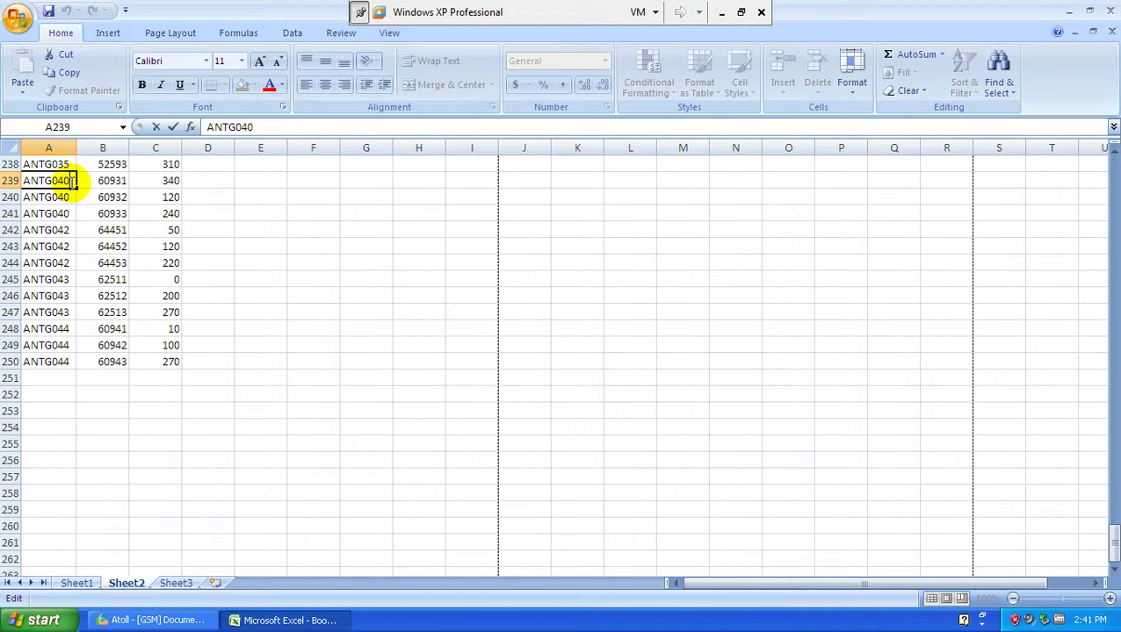
{"action": "left_click", "coordinate": [182, 247]}
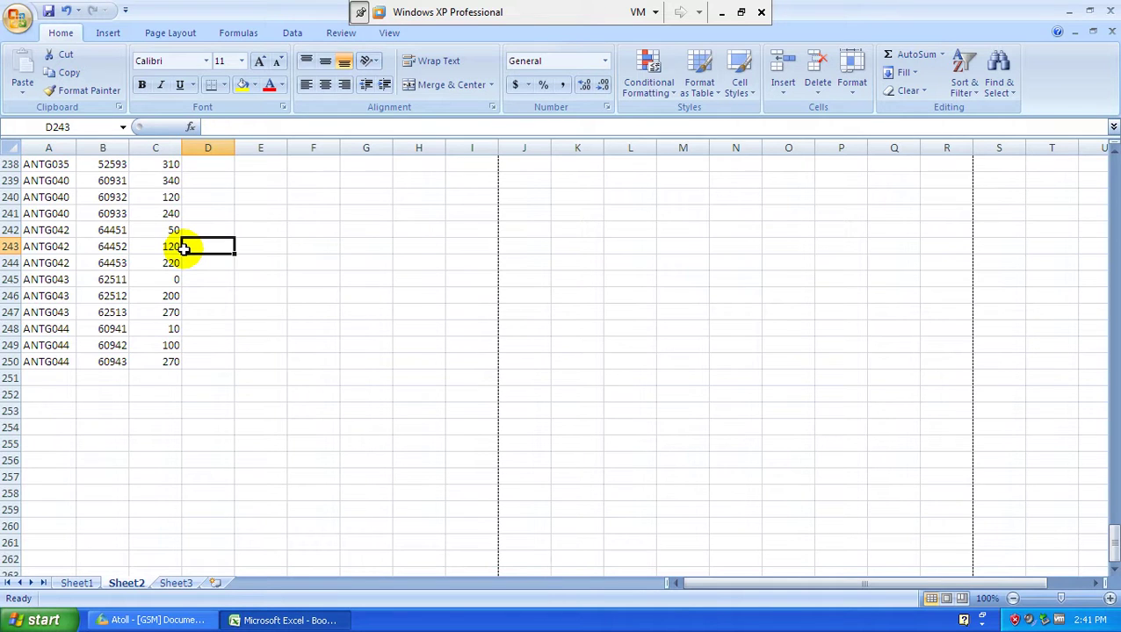
- Shorten the first site name on Sheet2, in cell A2, to AAKC00
{"action": "key", "text": "Left"}
{"action": "key", "text": "Left"}
{"action": "key", "text": "ctrl+Up"}
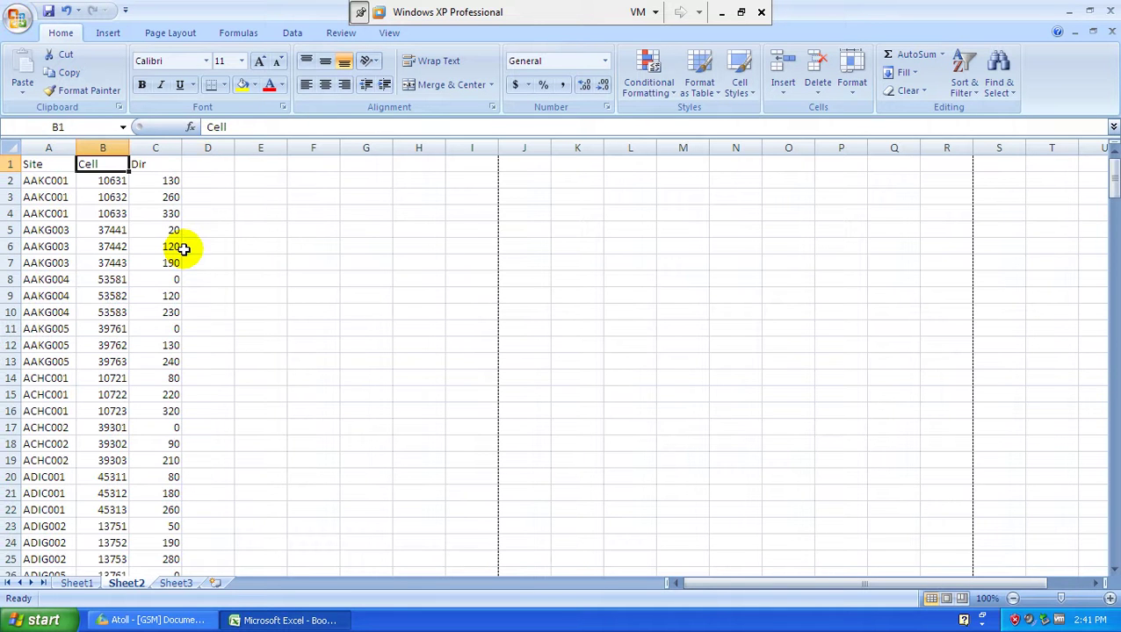
{"action": "key", "text": "Left"}
{"action": "key", "text": "Down"}
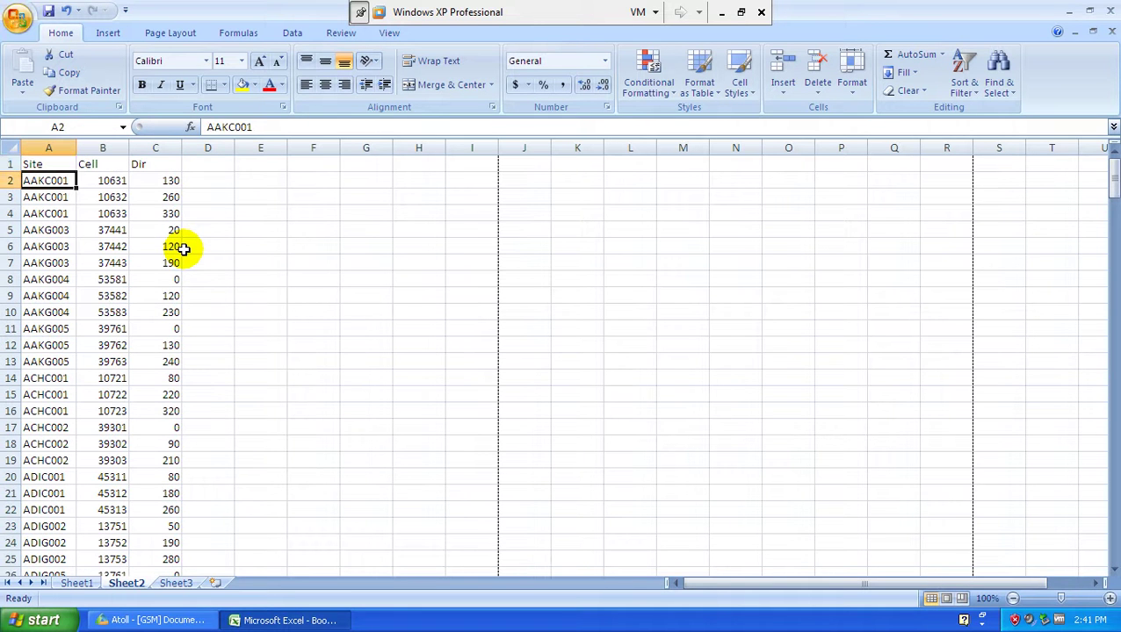
{"action": "double_click", "coordinate": [70, 179]}
{"action": "key", "text": "BackSpace"}
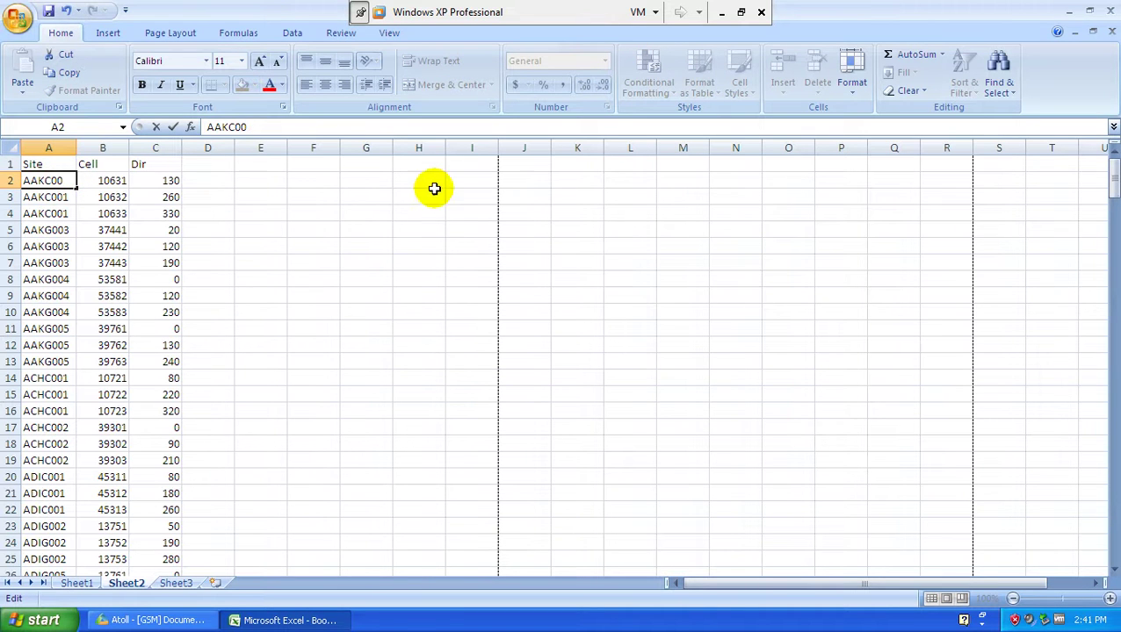
{"action": "left_click", "coordinate": [425, 243]}
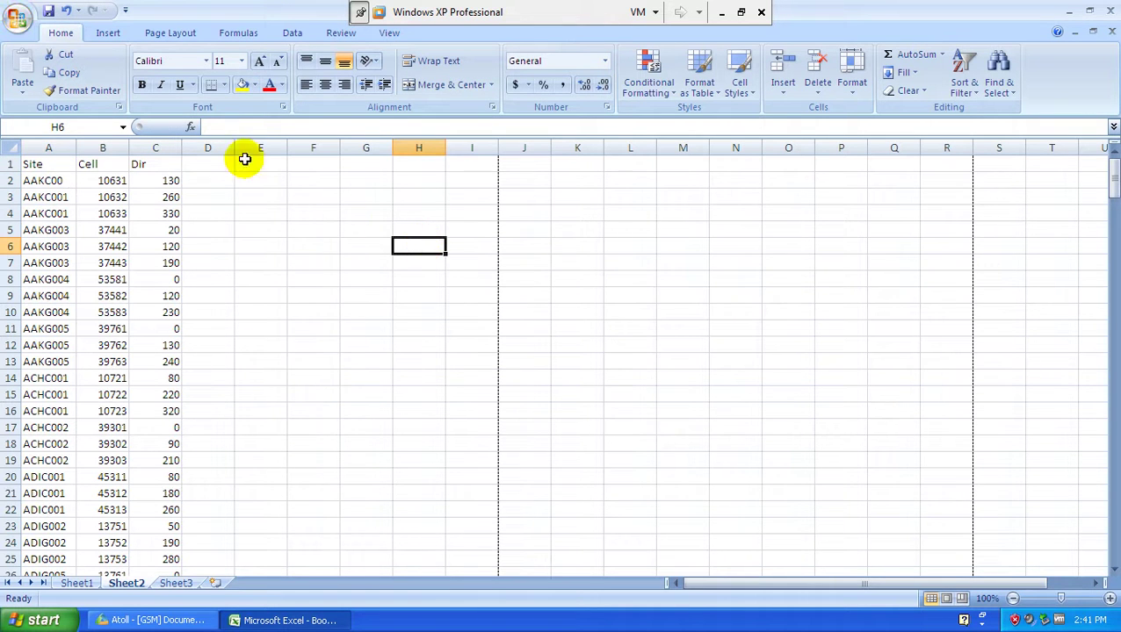
- Copy all Sheet2 rows with site, cell and direction, A2 to C250, without the header row
{"action": "left_click", "coordinate": [33, 183]}
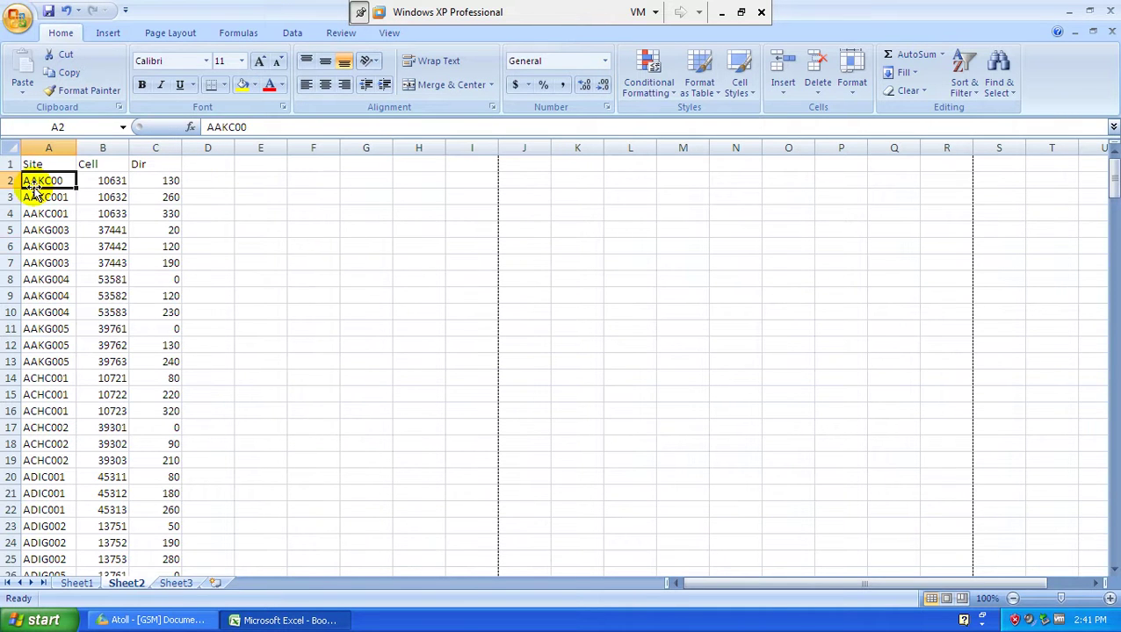
{"action": "key", "text": "ctrl+Right"}
{"action": "key", "text": "ctrl+Right"}
{"action": "key", "text": "ctrl+Left"}
{"action": "key", "text": "ctrl+Left"}
{"action": "key", "text": "shift+Right"}
{"action": "key", "text": "shift+Right"}
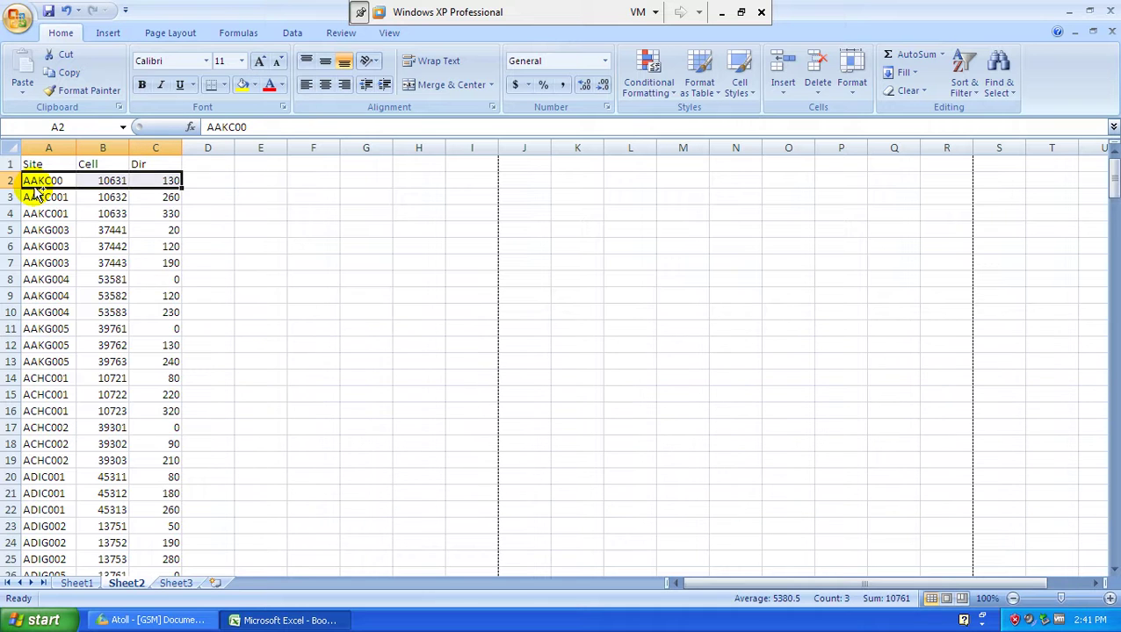
{"action": "key", "text": "ctrl+shift+Down"}
{"action": "key", "text": "ctrl+c"}
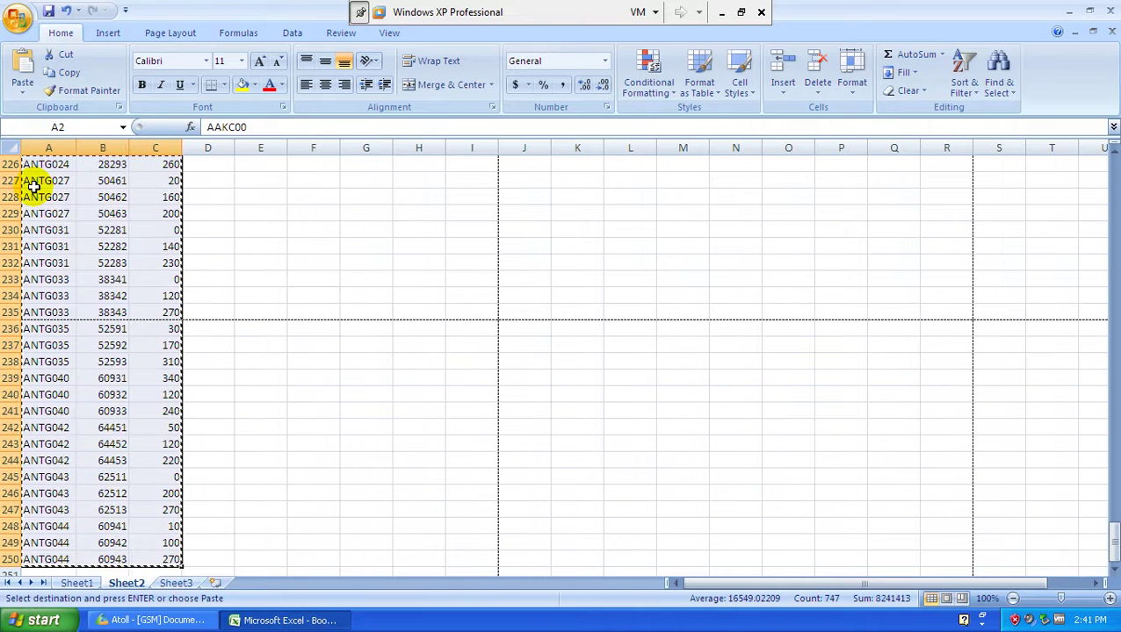
- Switch to Atoll and try to paste the copied Excel rows into the Transmitters table, starting at the Site column
{"action": "left_click", "coordinate": [131, 620]}
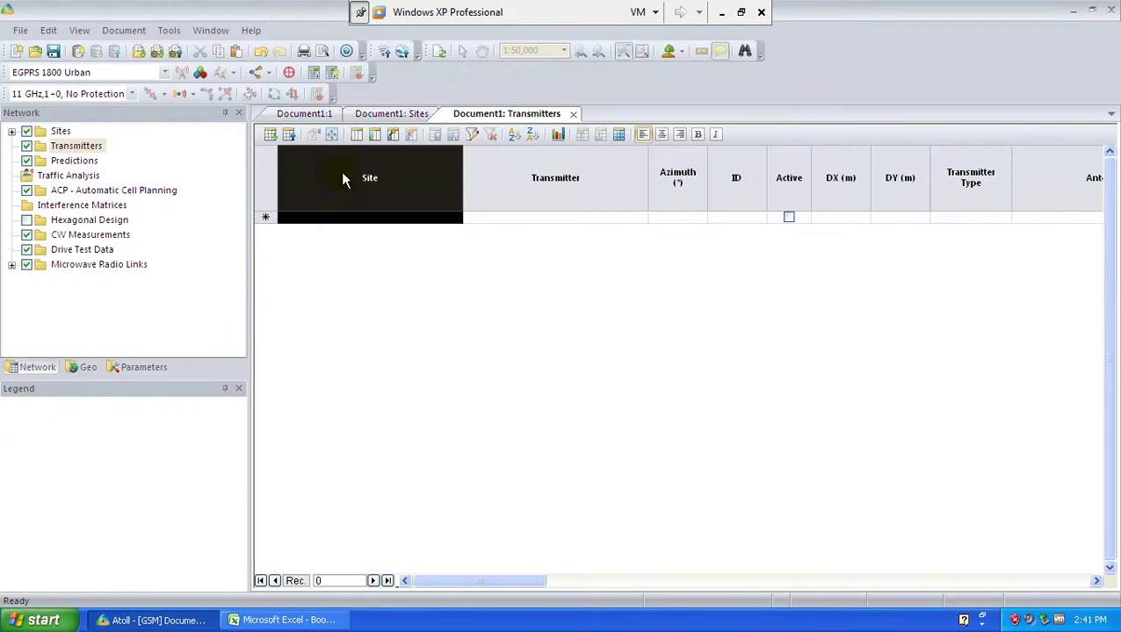
{"action": "left_click", "coordinate": [362, 186]}
{"action": "key", "text": "ctrl+v"}
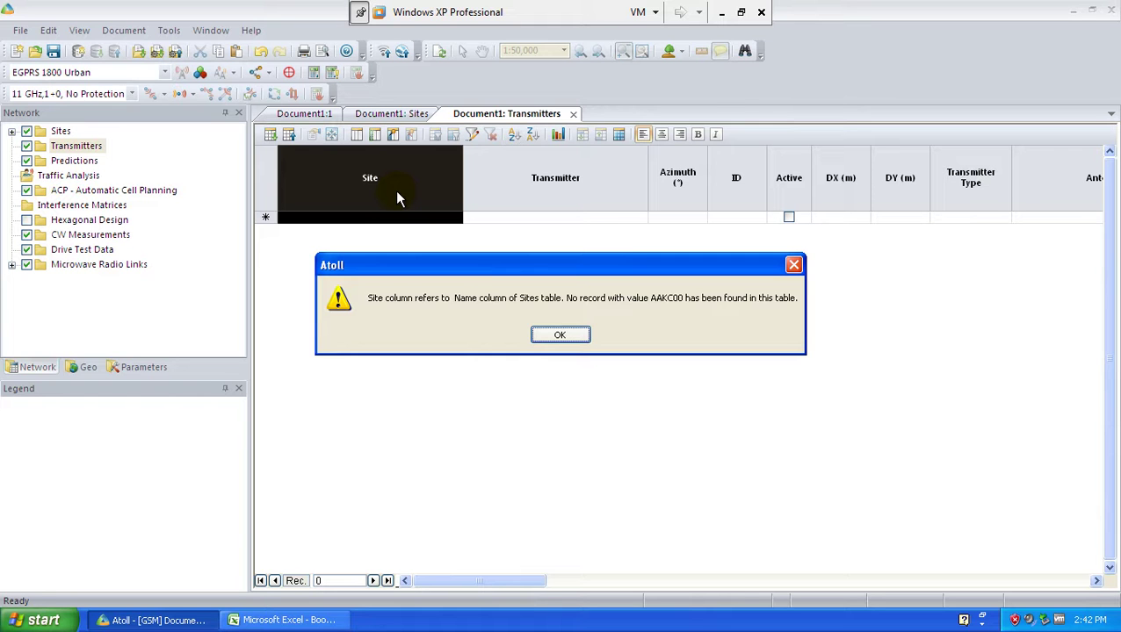
{"action": "left_click", "coordinate": [571, 336]}
- Switch to the Excel workbook and undo the shortening of the first site name in cell A2 of Sheet2
{"action": "left_click", "coordinate": [242, 620]}
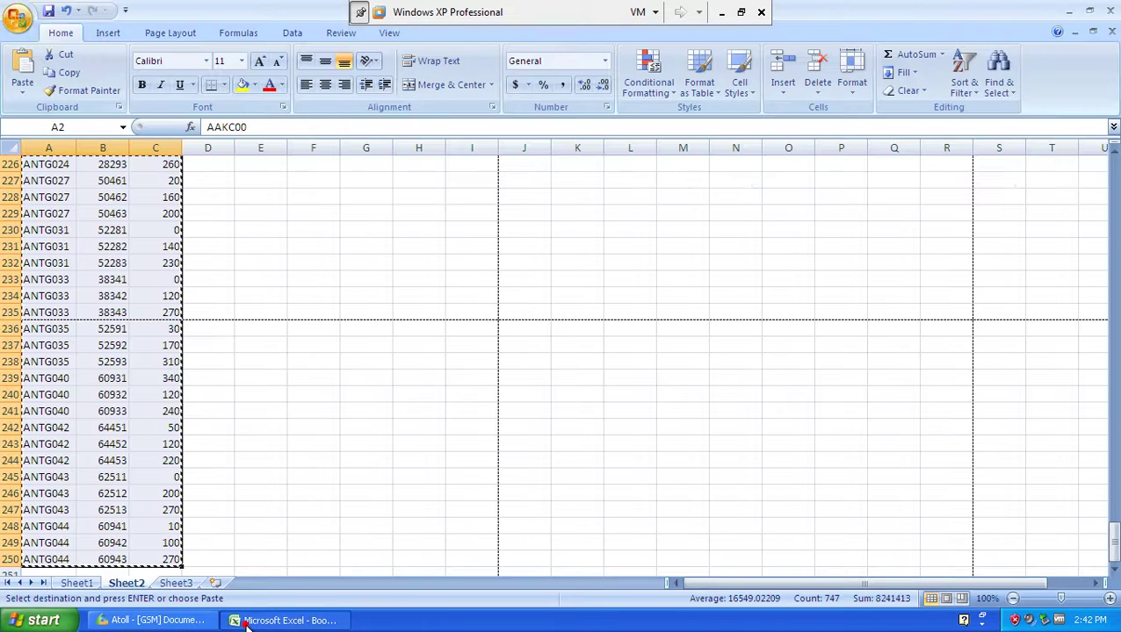
{"action": "key", "text": "ctrl+Home"}
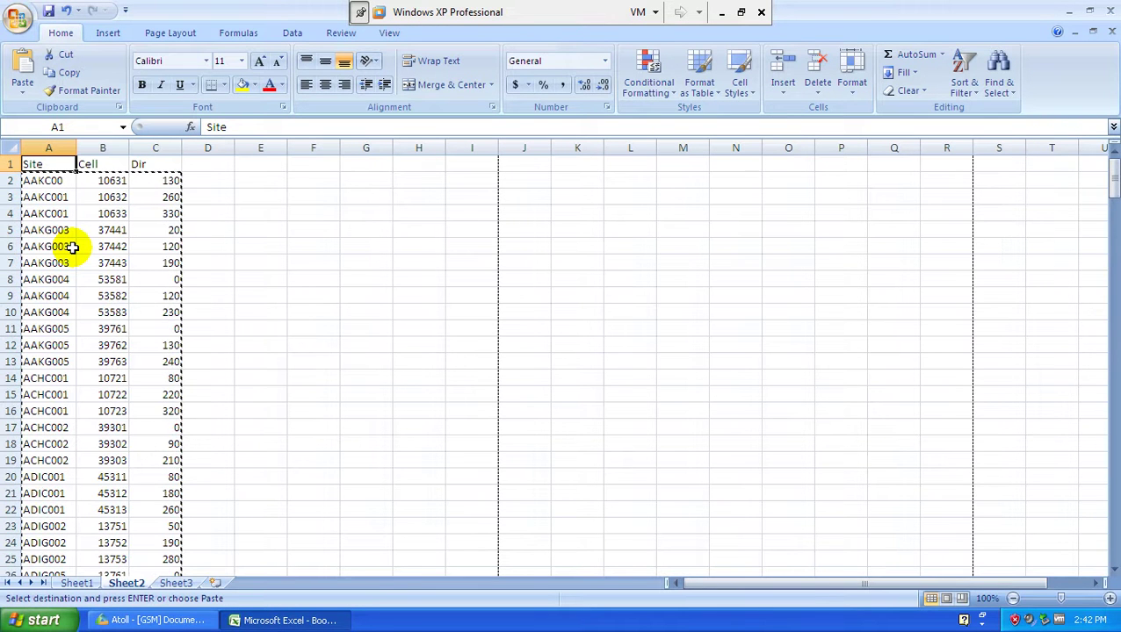
{"action": "left_click", "coordinate": [72, 246]}
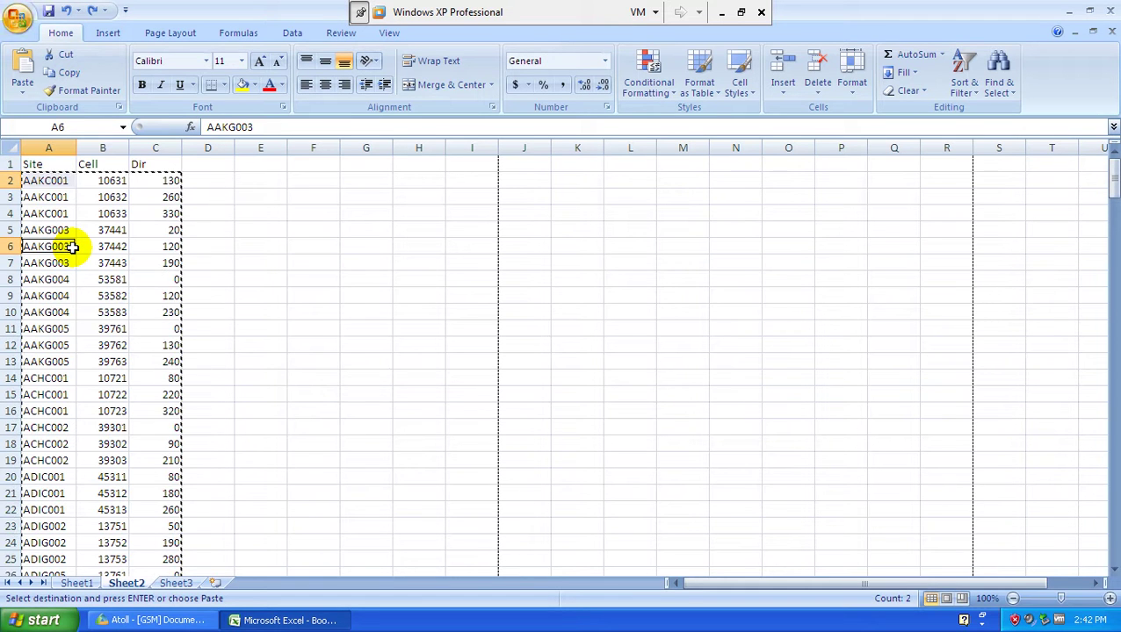
- Change the first letter of the site name in cell A2 to lowercase, making it aAKC001
{"action": "double_click", "coordinate": [30, 181]}
{"action": "key", "text": "BackSpace"}
{"action": "type", "text": "a"}
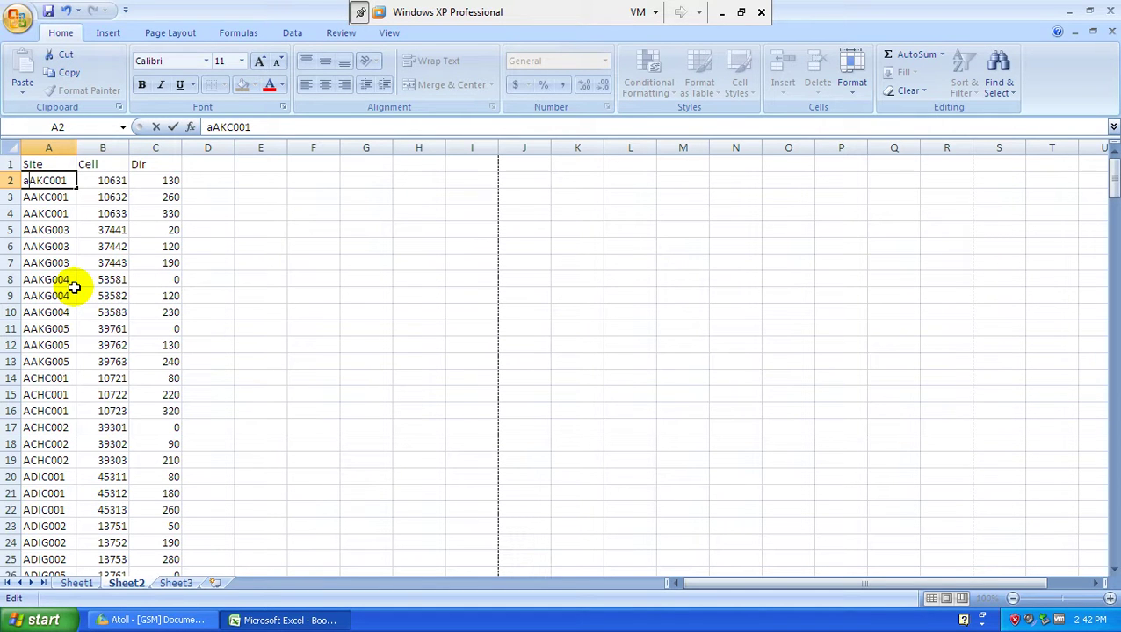
{"action": "left_click", "coordinate": [360, 195]}
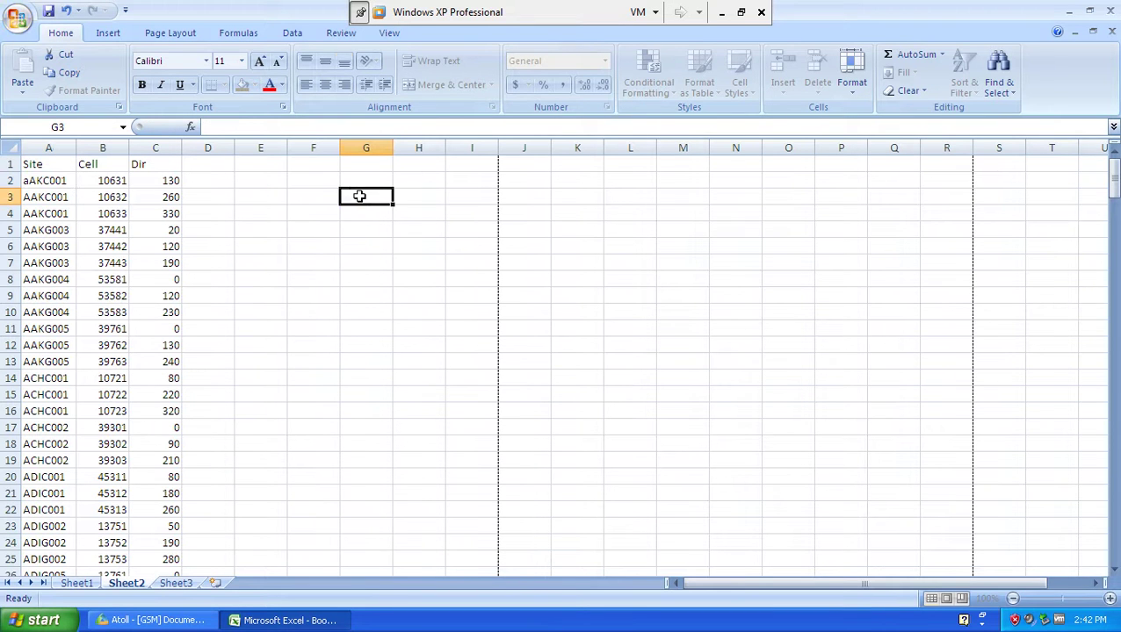
{"action": "left_click", "coordinate": [47, 182]}
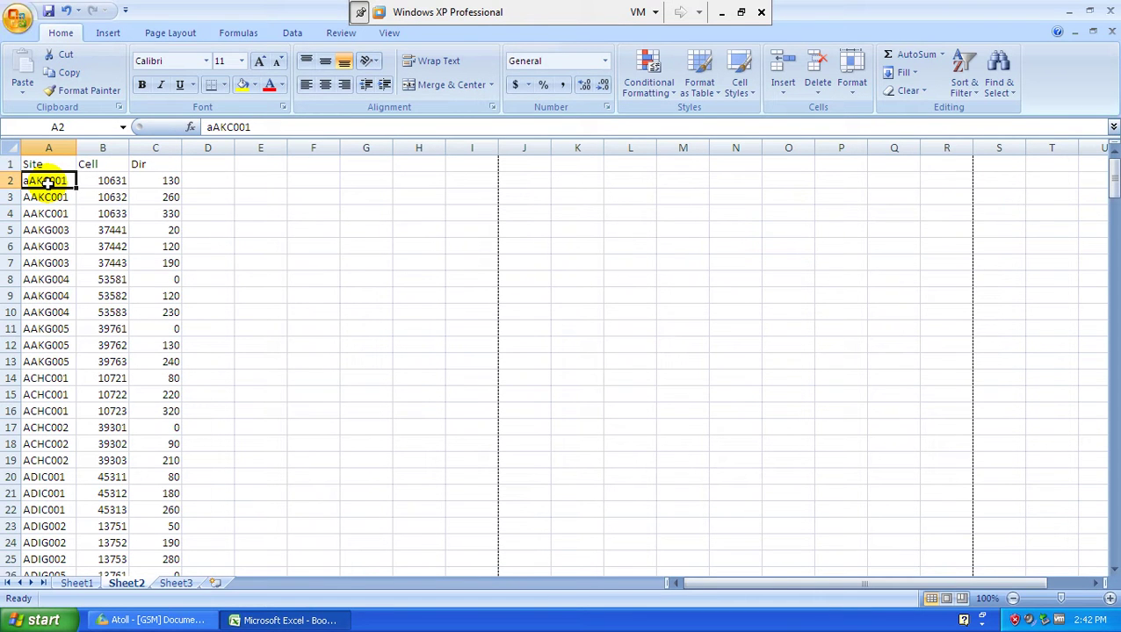
- Copy the site, cell and direction data from A2:C250 and try to paste it into Atoll's Transmitters table
{"action": "key", "text": "ctrl+shift+Right"}
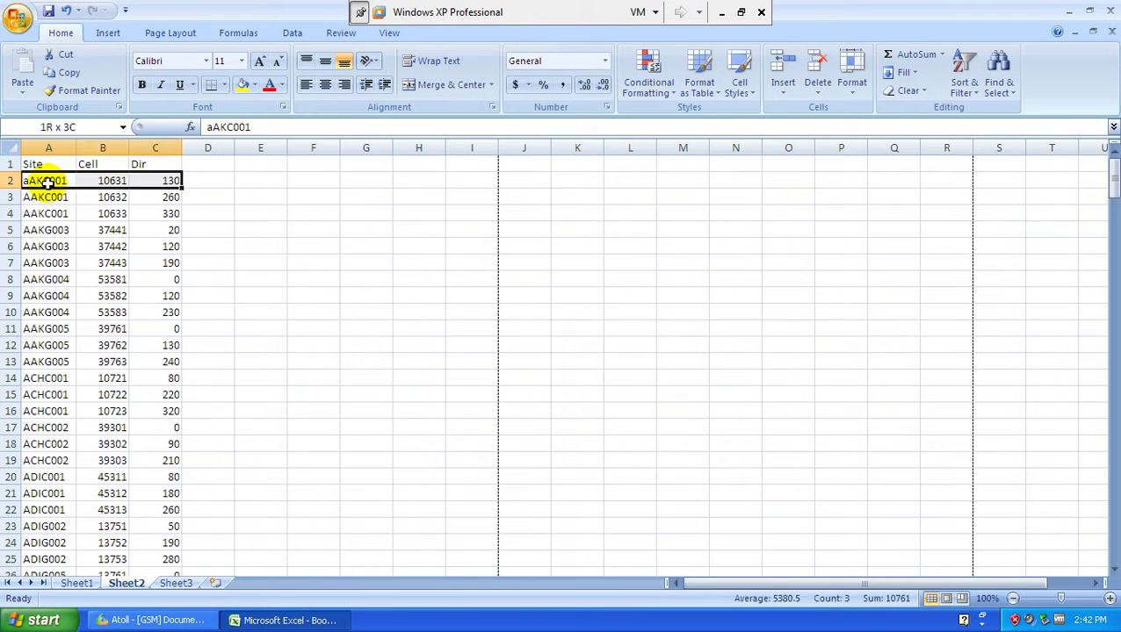
{"action": "key", "text": "ctrl+shift+Down"}
{"action": "key", "text": "ctrl+c"}
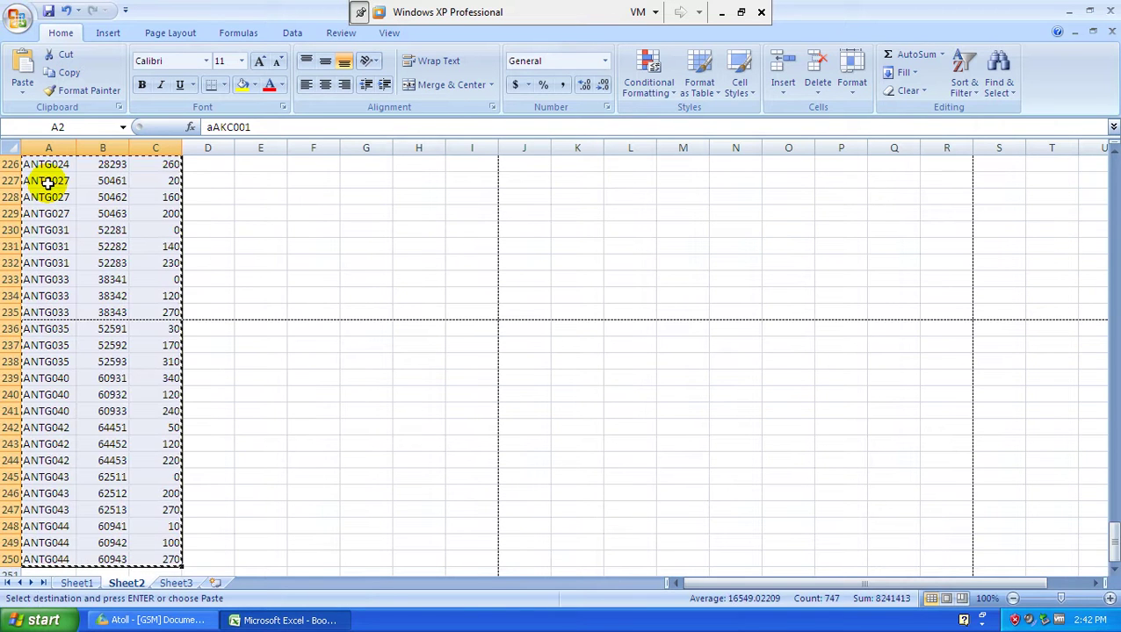
{"action": "left_click", "coordinate": [147, 620]}
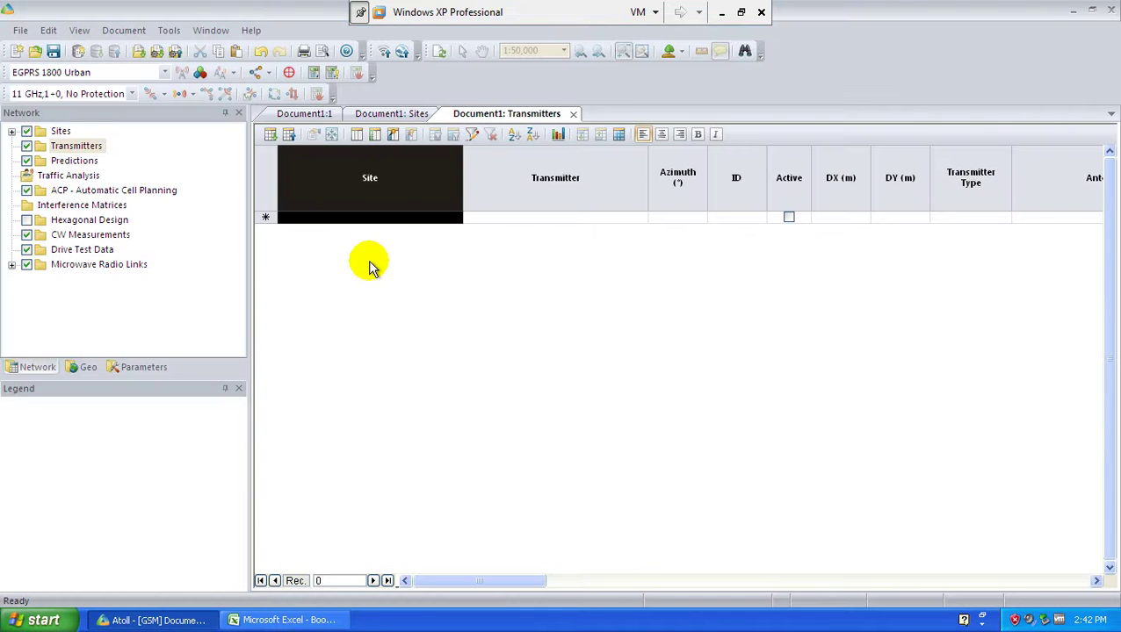
{"action": "key", "text": "ctrl+v"}
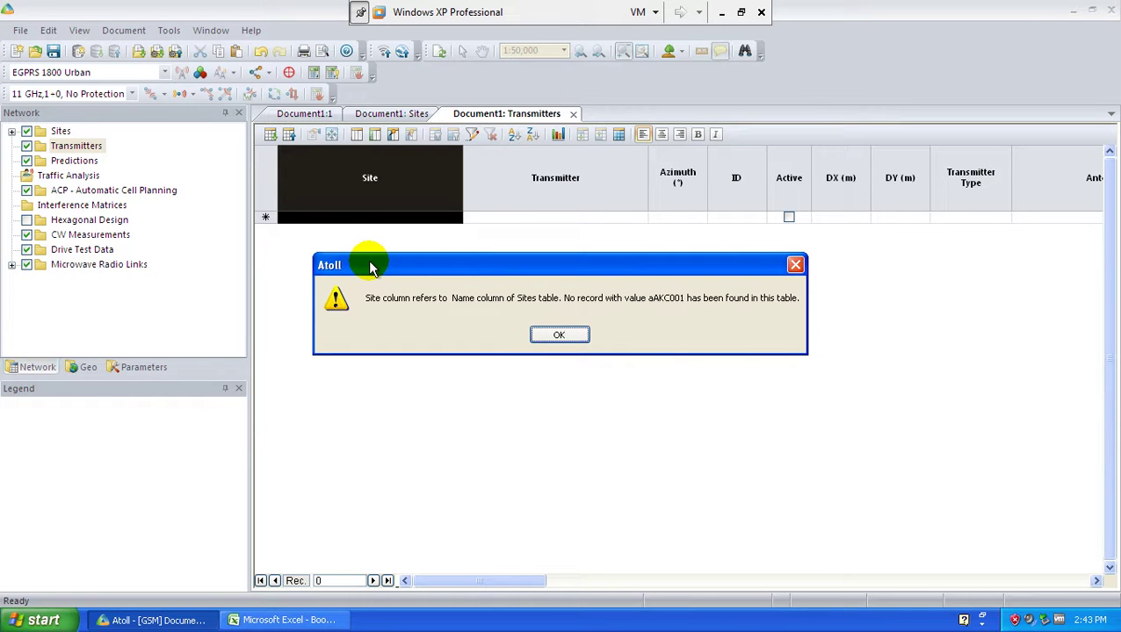
{"action": "key", "text": "Return"}
- Switch to Excel and correct the site name in cell A2 to AAKC001
{"action": "left_click", "coordinate": [281, 620]}
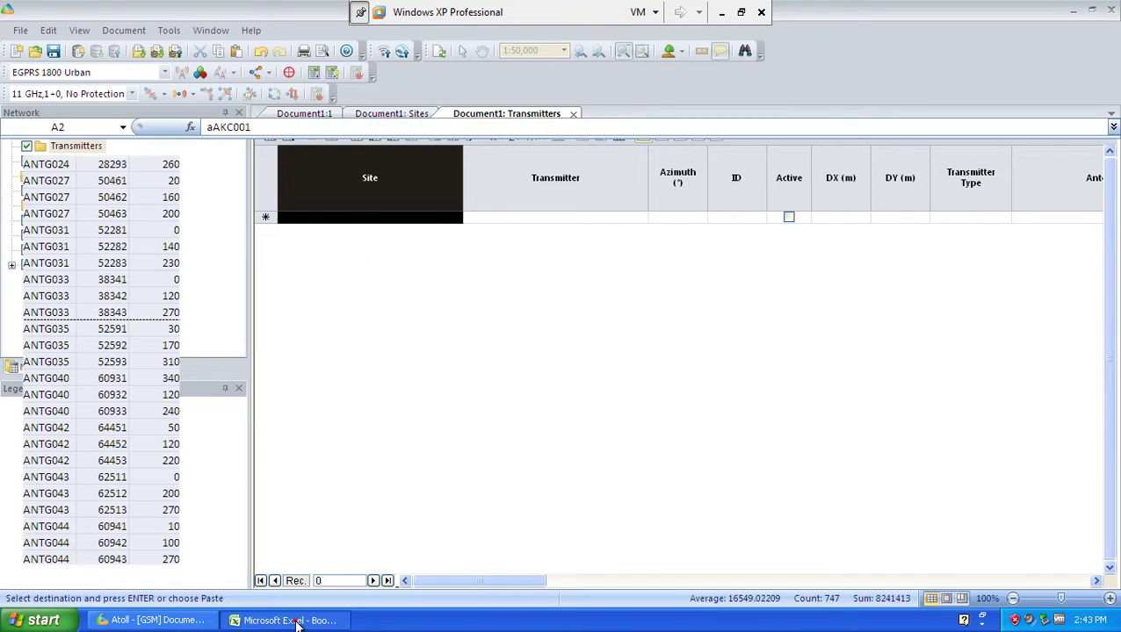
{"action": "key", "text": "ctrl+Home"}
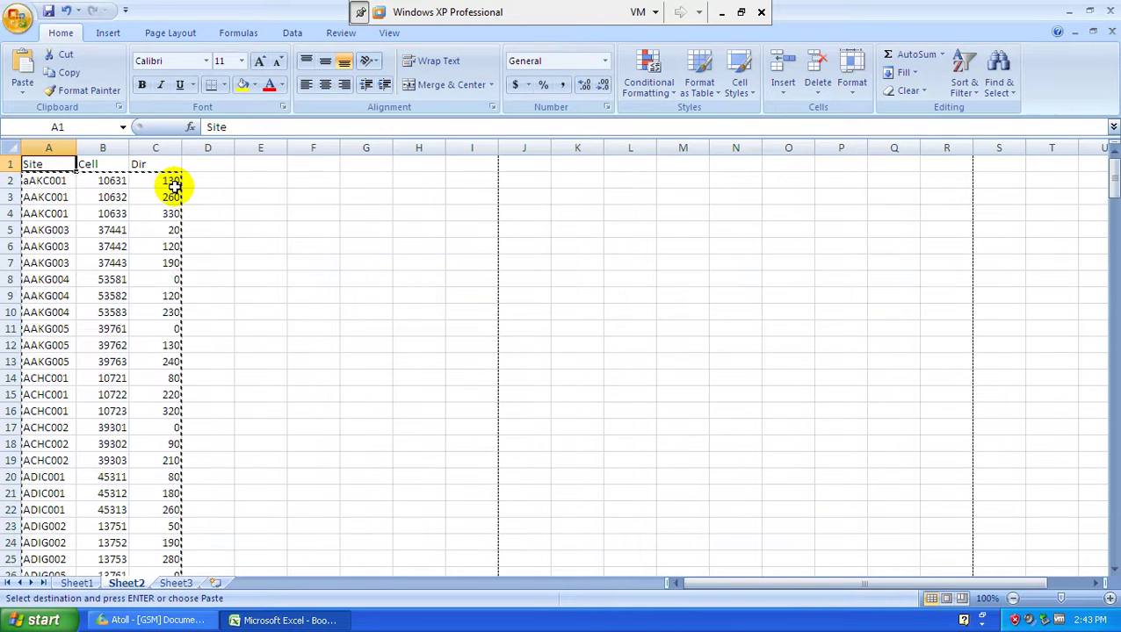
{"action": "key", "text": "Down"}
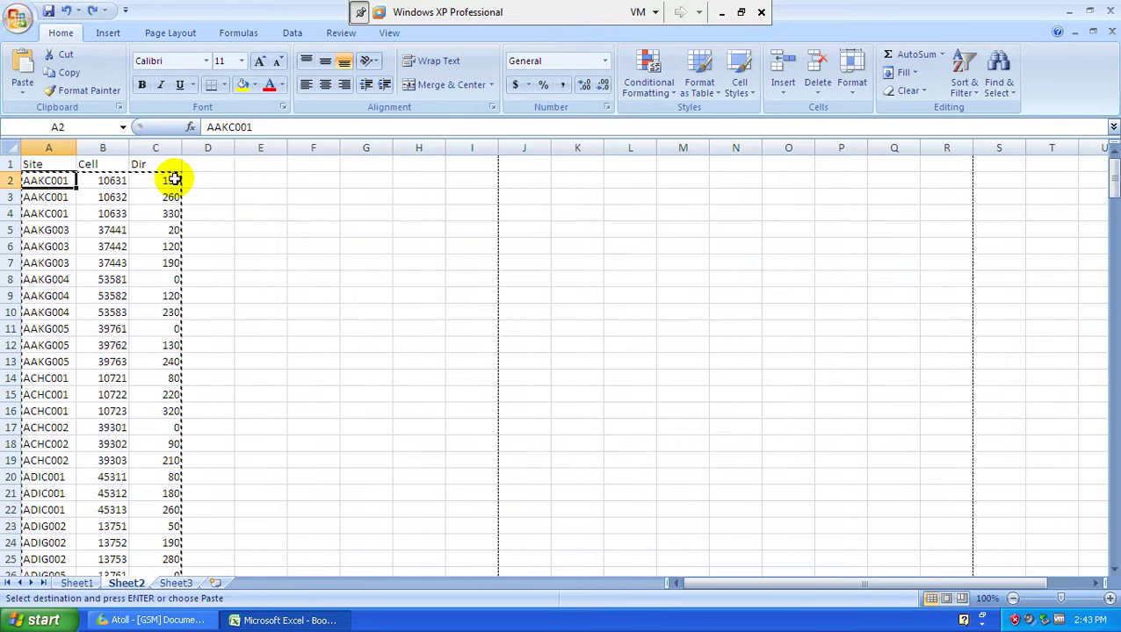
- Copy the corrected data in A2:C250 and paste it into Atoll's Transmitters table, starting at the Site column
{"action": "key", "text": "shift+Down"}
{"action": "key", "text": "shift+Up"}
{"action": "key", "text": "shift+Right"}
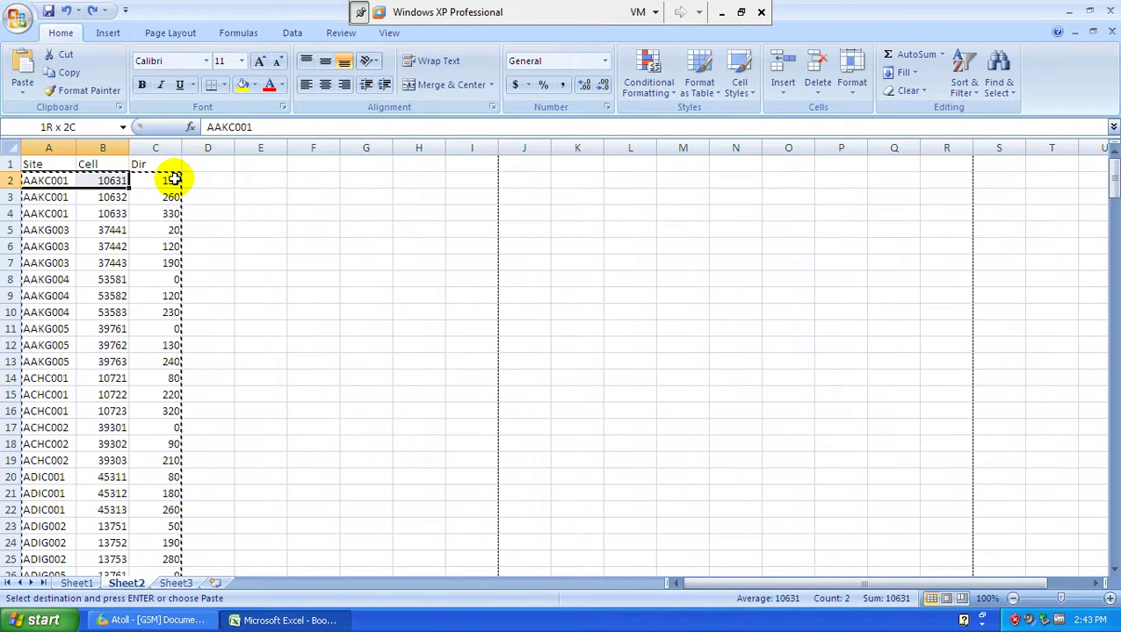
{"action": "key", "text": "shift+Right"}
{"action": "key", "text": "ctrl+shift+Down"}
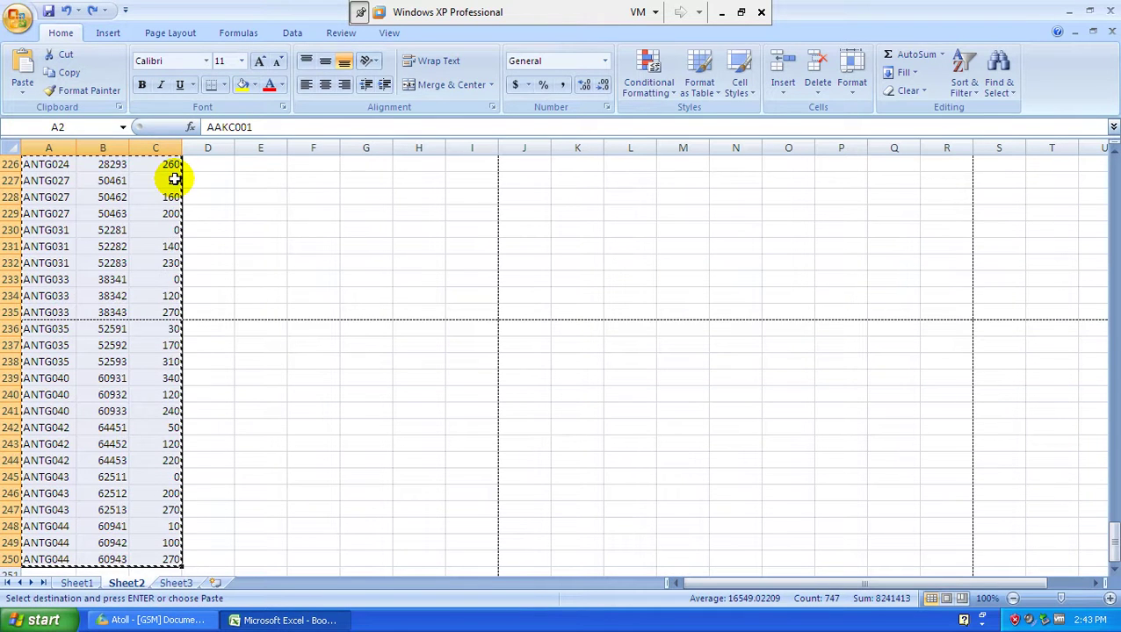
{"action": "left_click", "coordinate": [154, 620]}
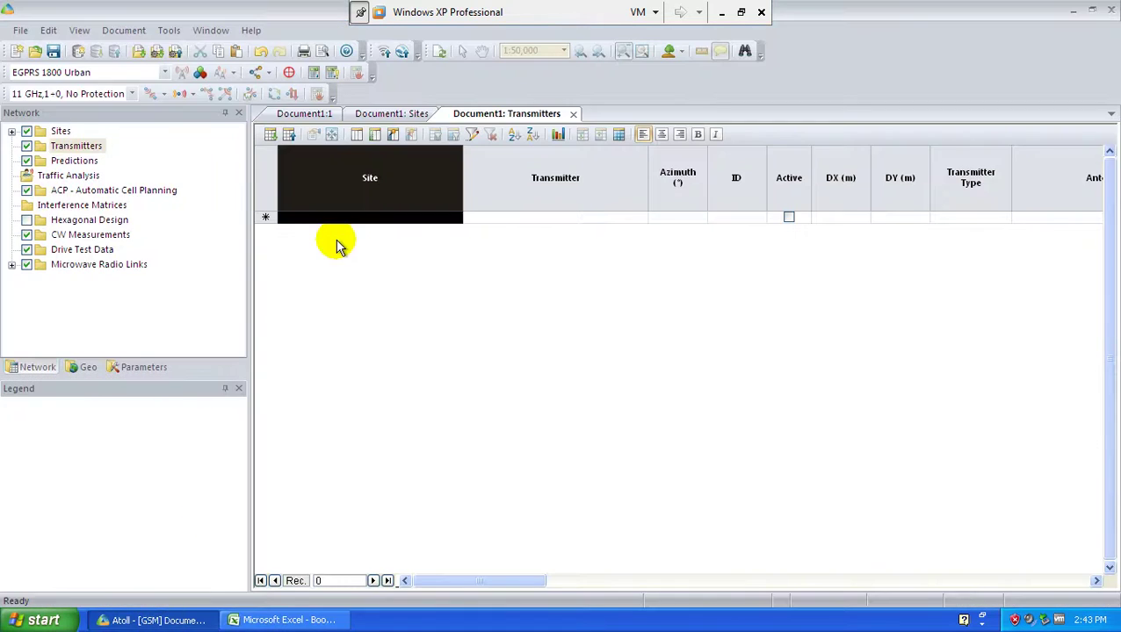
{"action": "key", "text": "ctrl+v"}
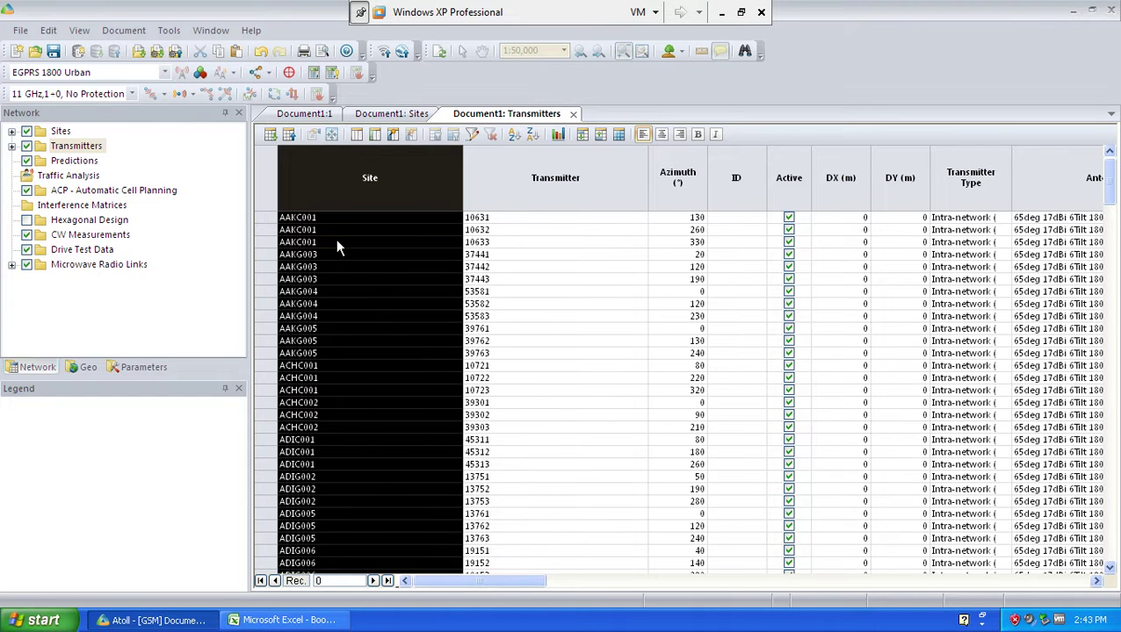
- Show the Document1:1 map and set the Transmitters folder's display type to Unique in its properties
{"action": "left_click", "coordinate": [307, 115]}
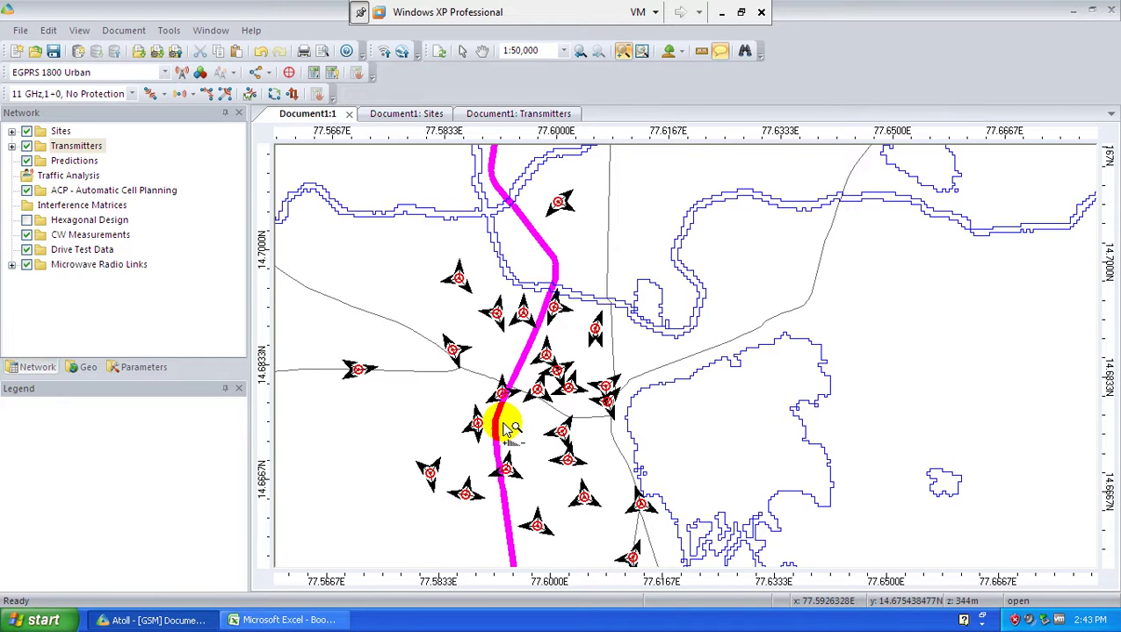
{"action": "left_click", "coordinate": [81, 148]}
{"action": "right_click", "coordinate": [82, 149]}
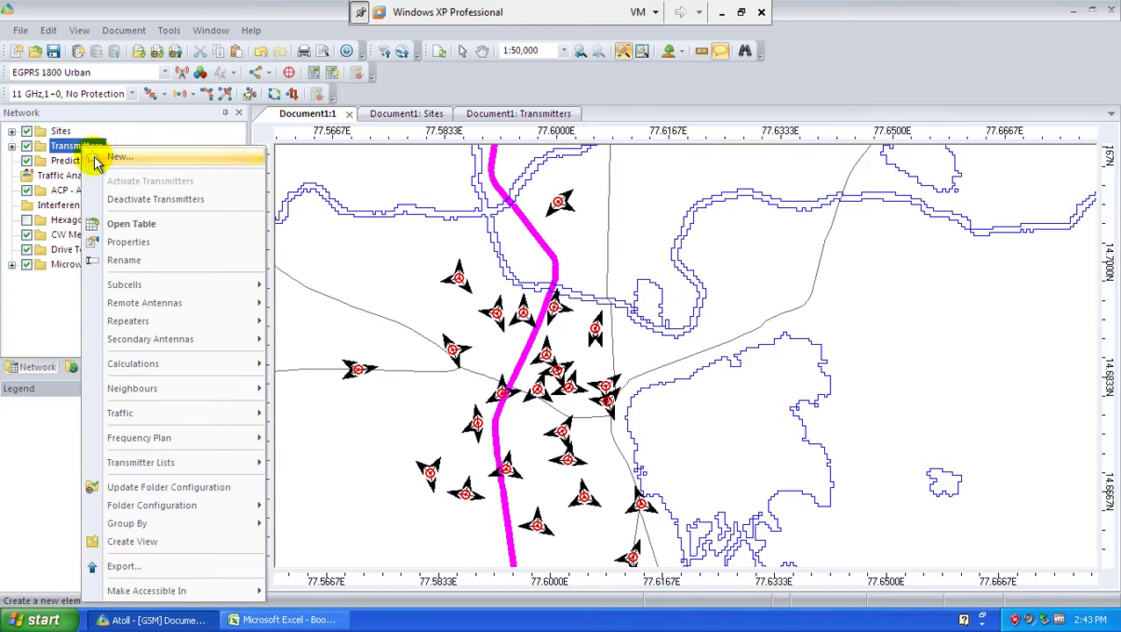
{"action": "left_click", "coordinate": [132, 242]}
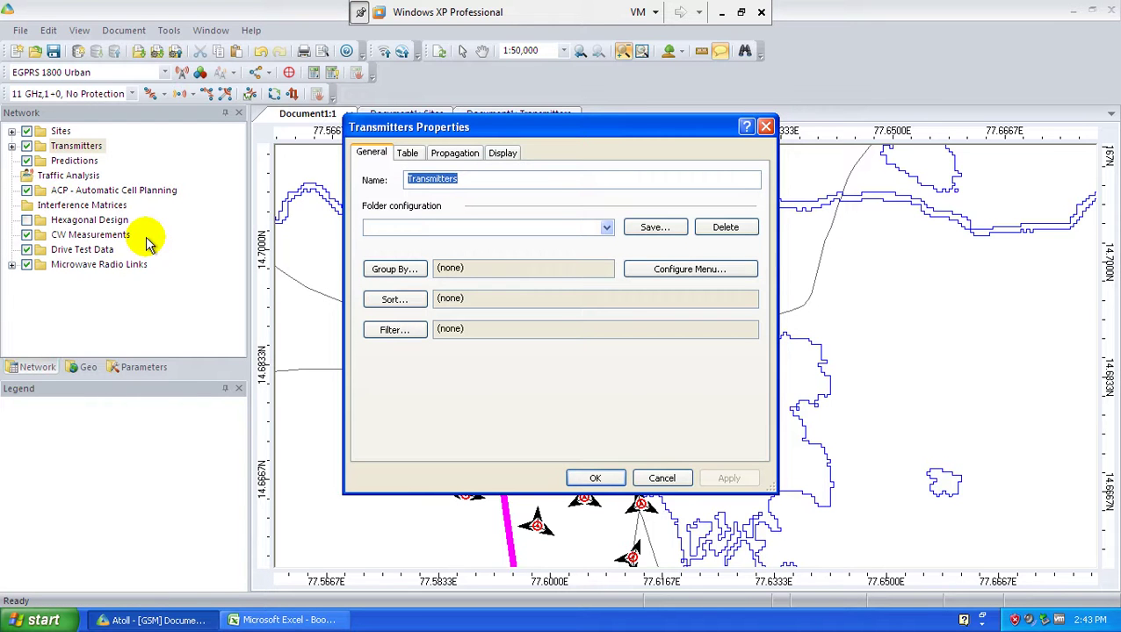
{"action": "left_click", "coordinate": [503, 156]}
{"action": "left_click", "coordinate": [451, 191]}
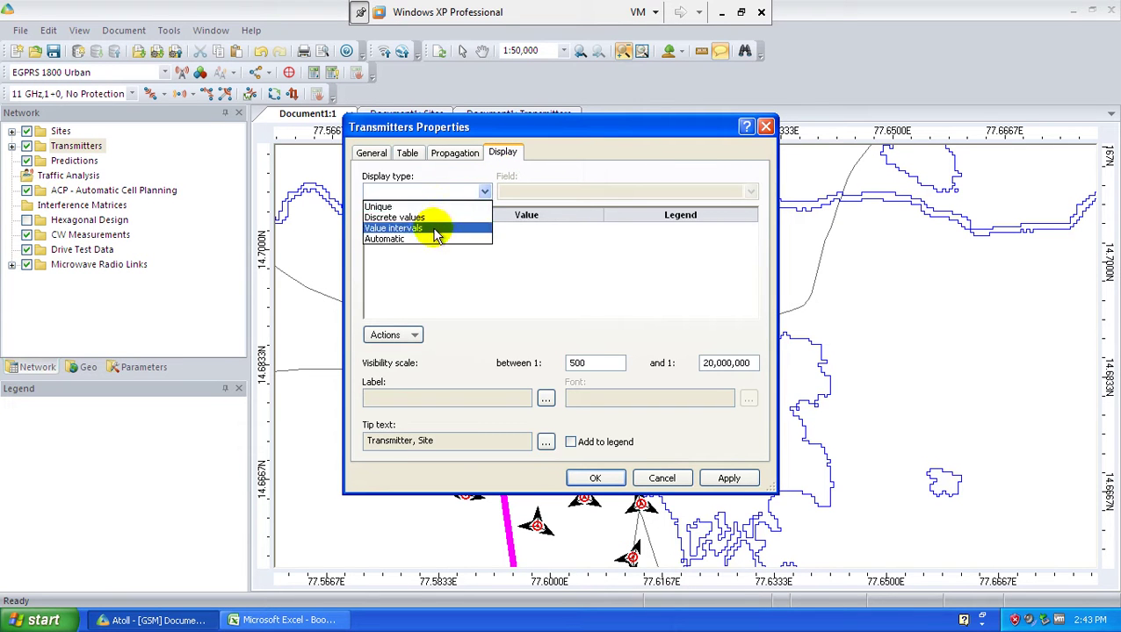
{"action": "left_click", "coordinate": [432, 207]}
- Change the transmitter symbol to the beamwidth-related transmitter symbol and apply it to the map
{"action": "double_click", "coordinate": [430, 229]}
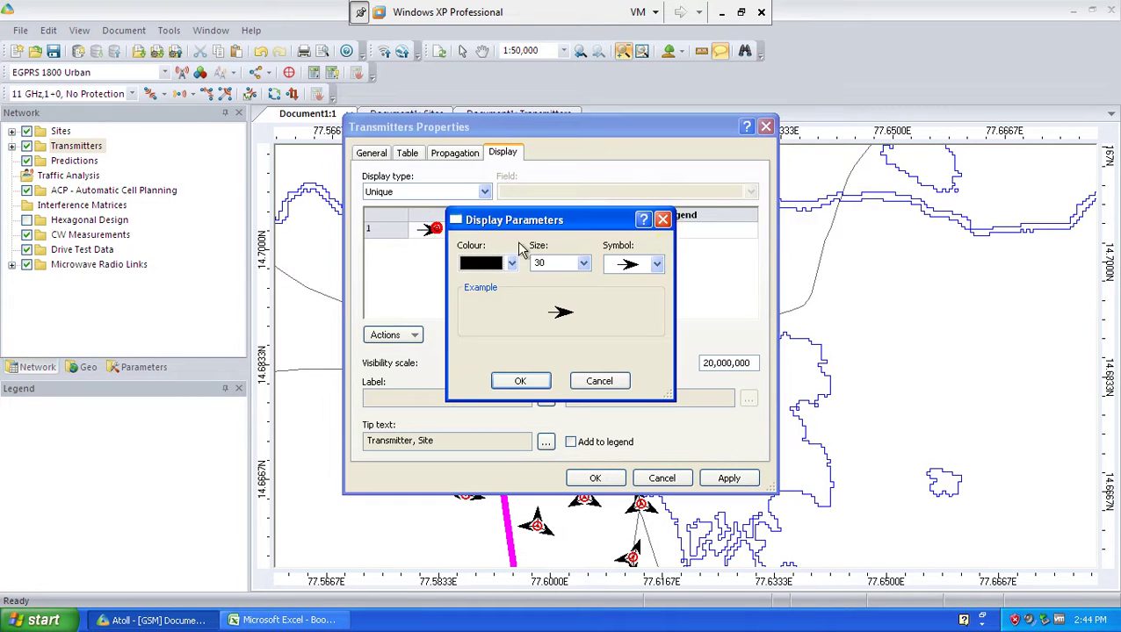
{"action": "left_click", "coordinate": [657, 263]}
{"action": "left_click", "coordinate": [634, 376]}
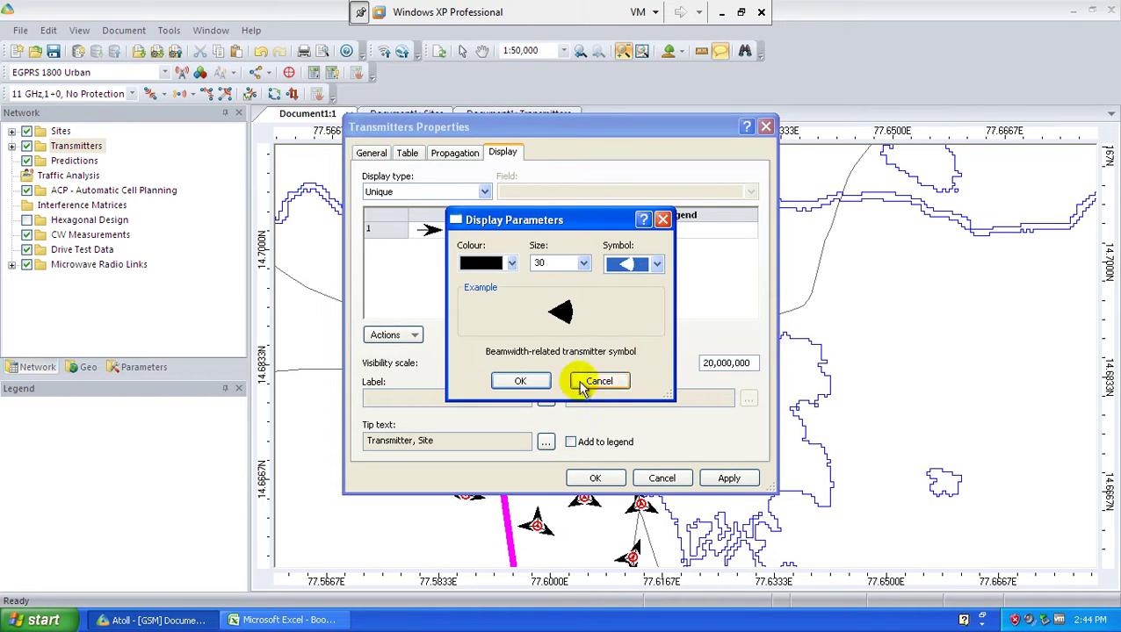
{"action": "left_click", "coordinate": [520, 381]}
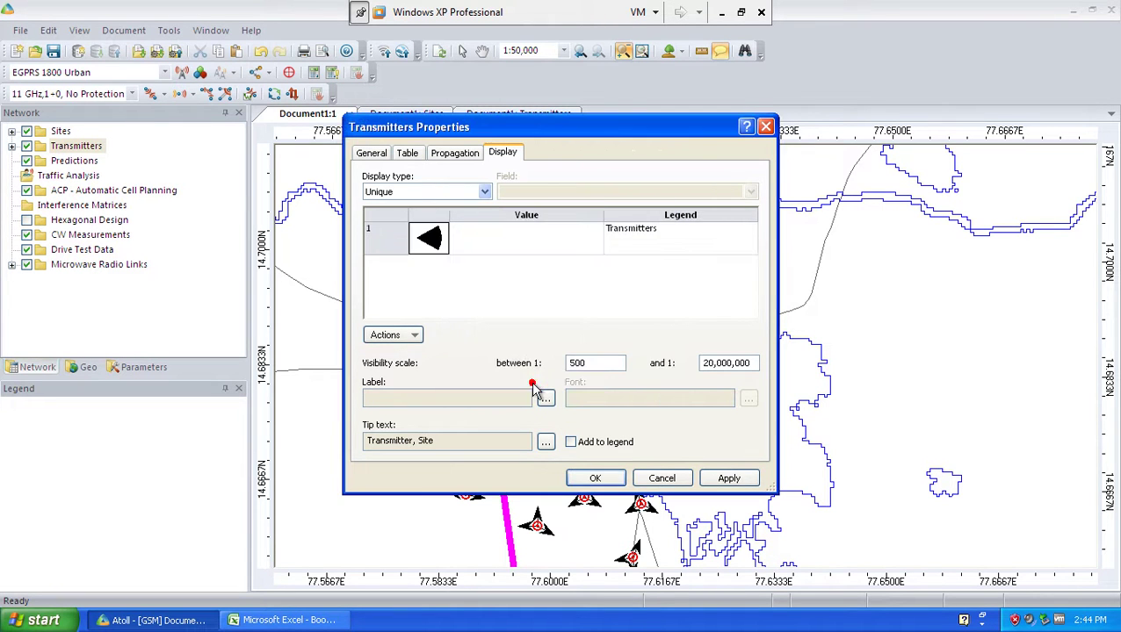
{"action": "left_click", "coordinate": [736, 477]}
{"action": "left_click", "coordinate": [606, 482]}
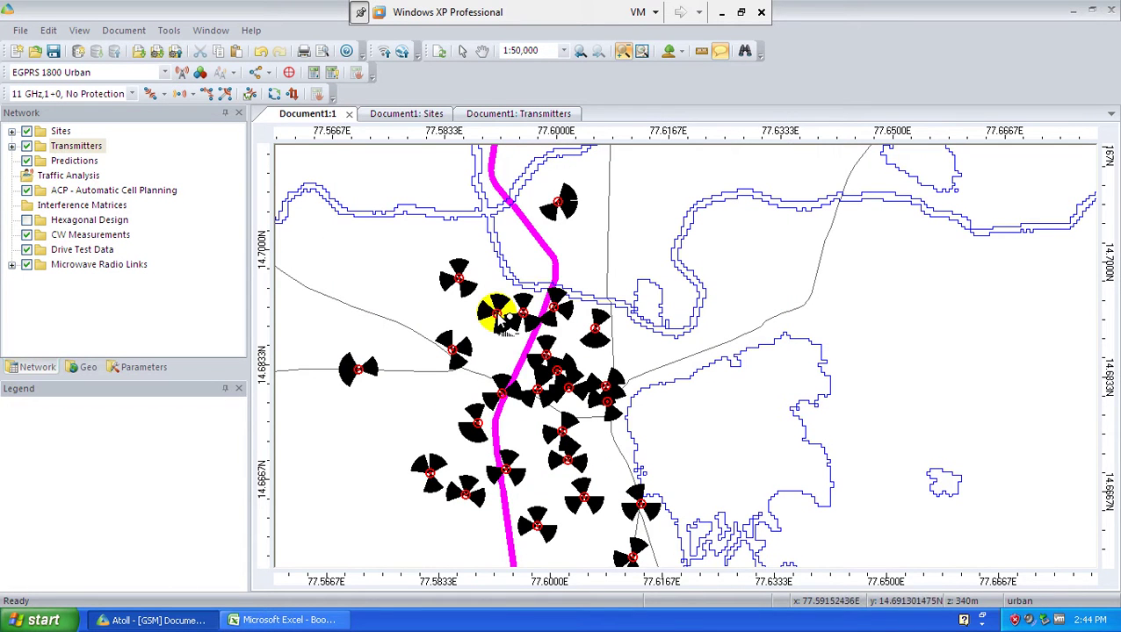
- Set the Transmitters folder's display type to Automatic and apply the change to the map
{"action": "right_click", "coordinate": [90, 147]}
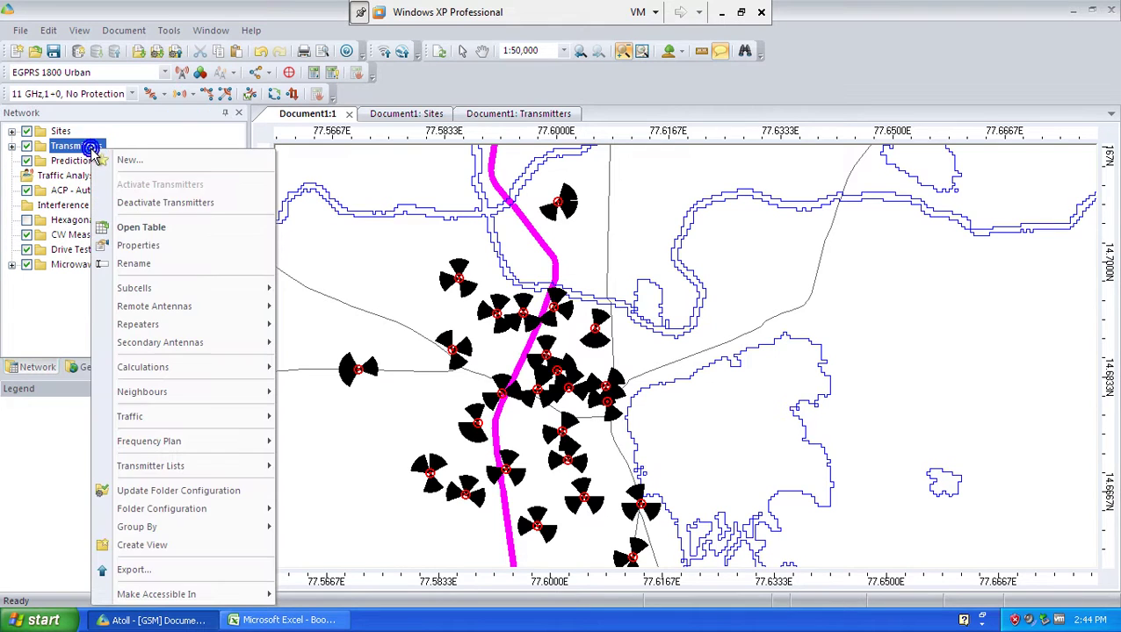
{"action": "left_click", "coordinate": [190, 249]}
{"action": "left_click", "coordinate": [396, 193]}
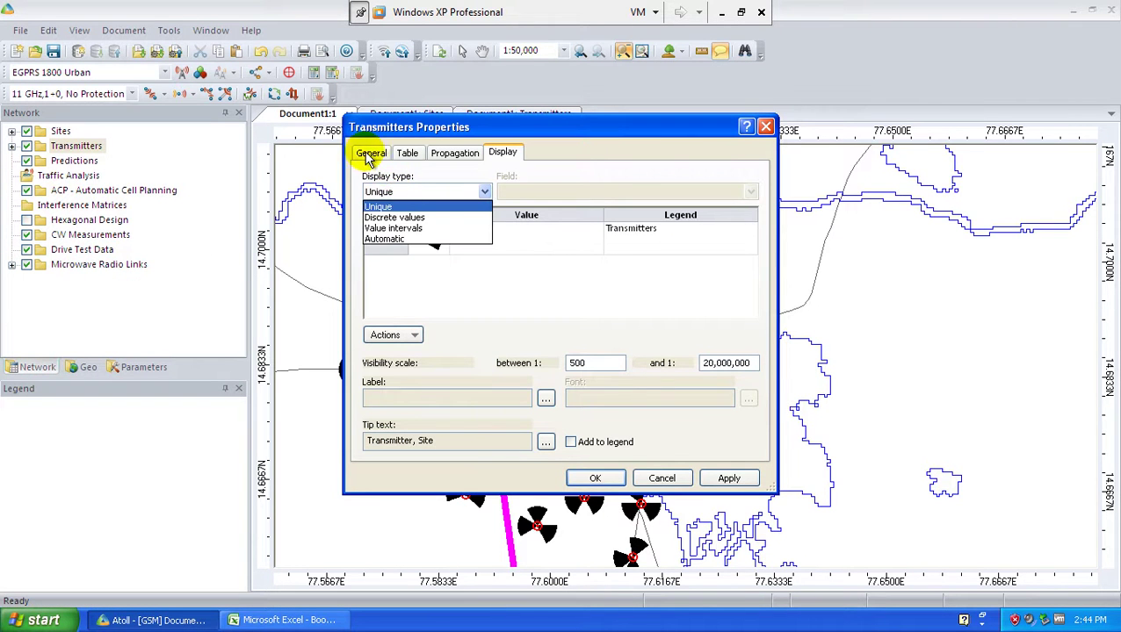
{"action": "left_click", "coordinate": [369, 152]}
{"action": "left_click", "coordinate": [396, 194]}
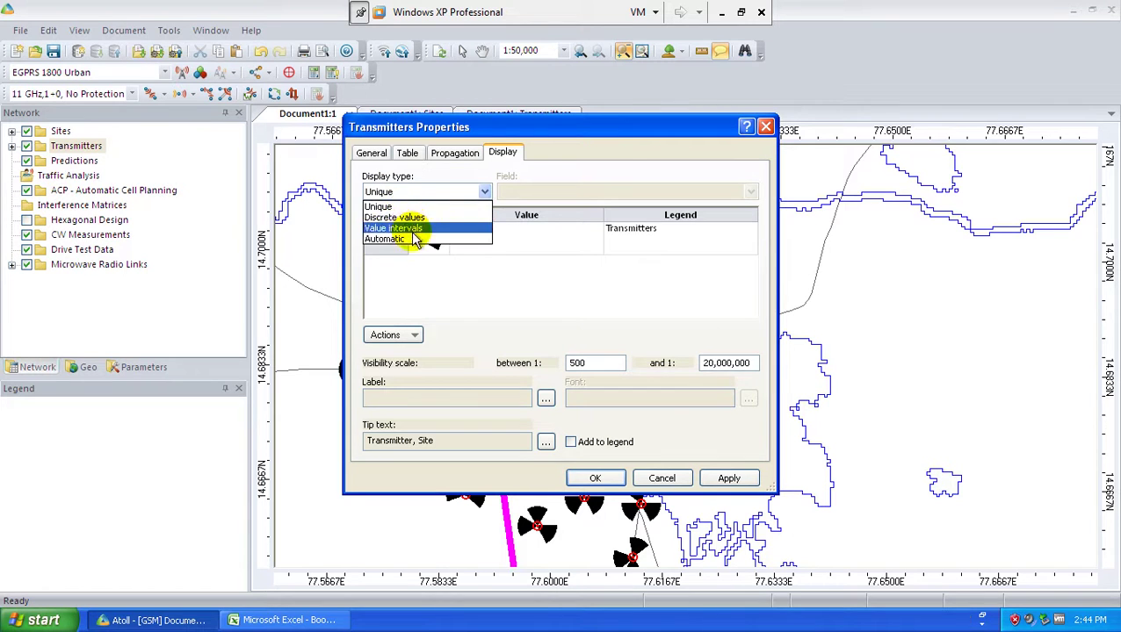
{"action": "left_click", "coordinate": [409, 230]}
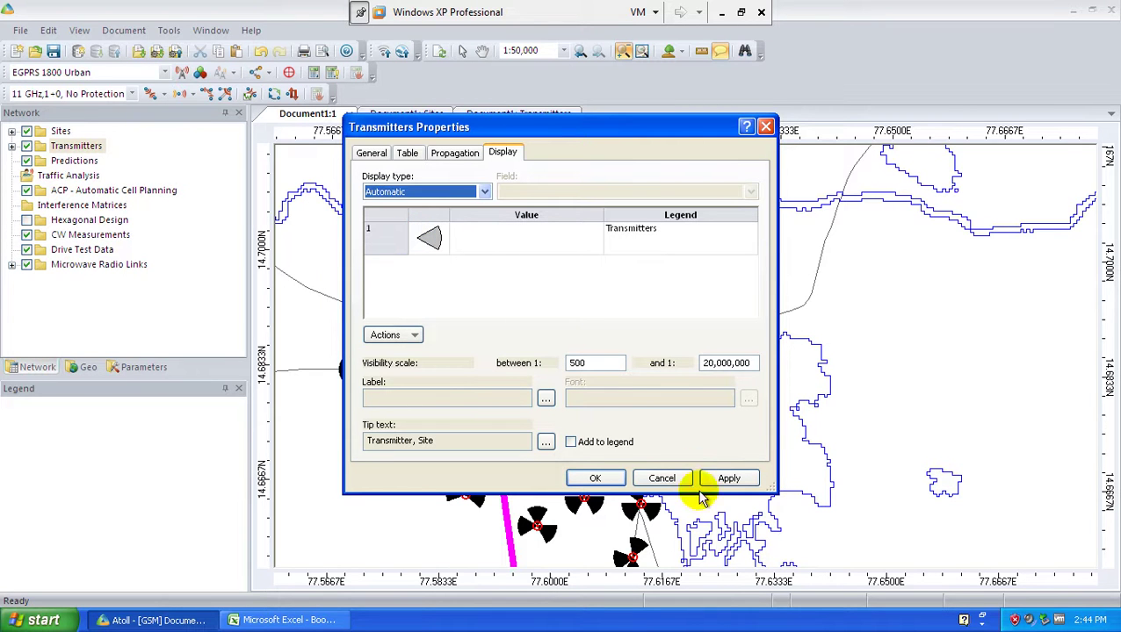
{"action": "left_click", "coordinate": [728, 478]}
{"action": "left_click", "coordinate": [596, 480]}
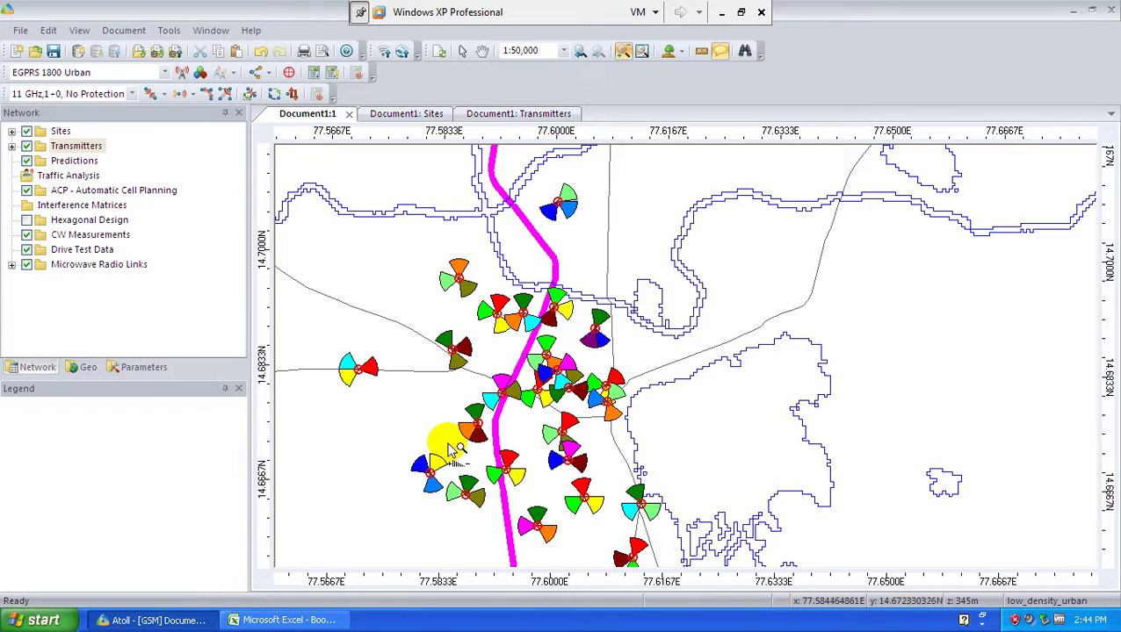
- Label the transmitters on the map with the Transmitter field and apply the display settings
{"action": "left_click", "coordinate": [60, 149]}
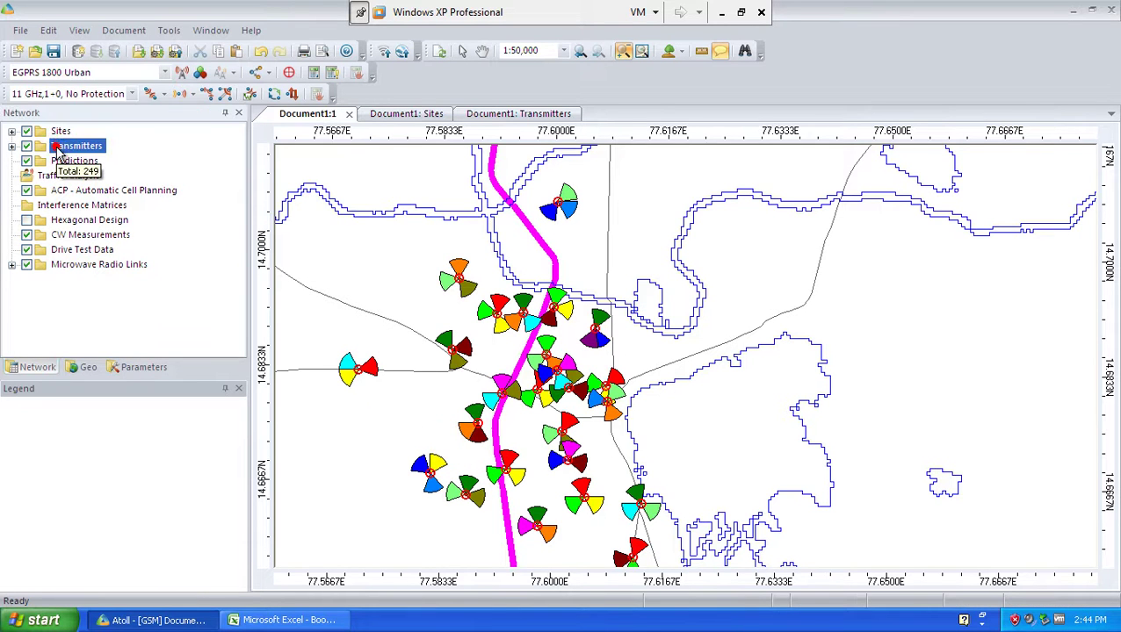
{"action": "right_click", "coordinate": [58, 151]}
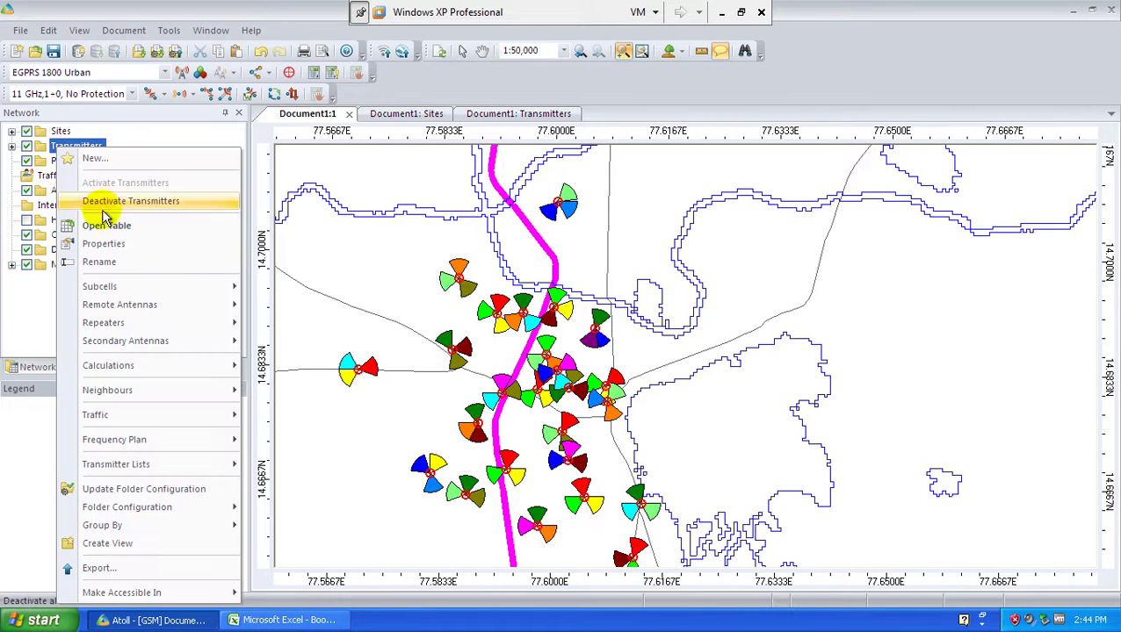
{"action": "left_click", "coordinate": [123, 245]}
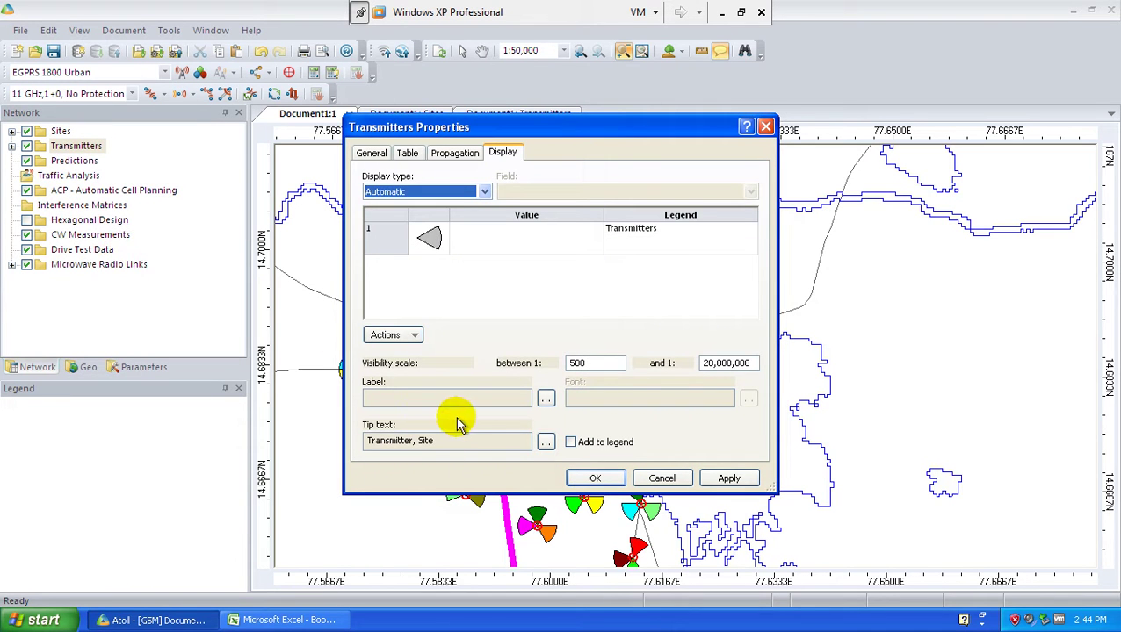
{"action": "left_click", "coordinate": [545, 400]}
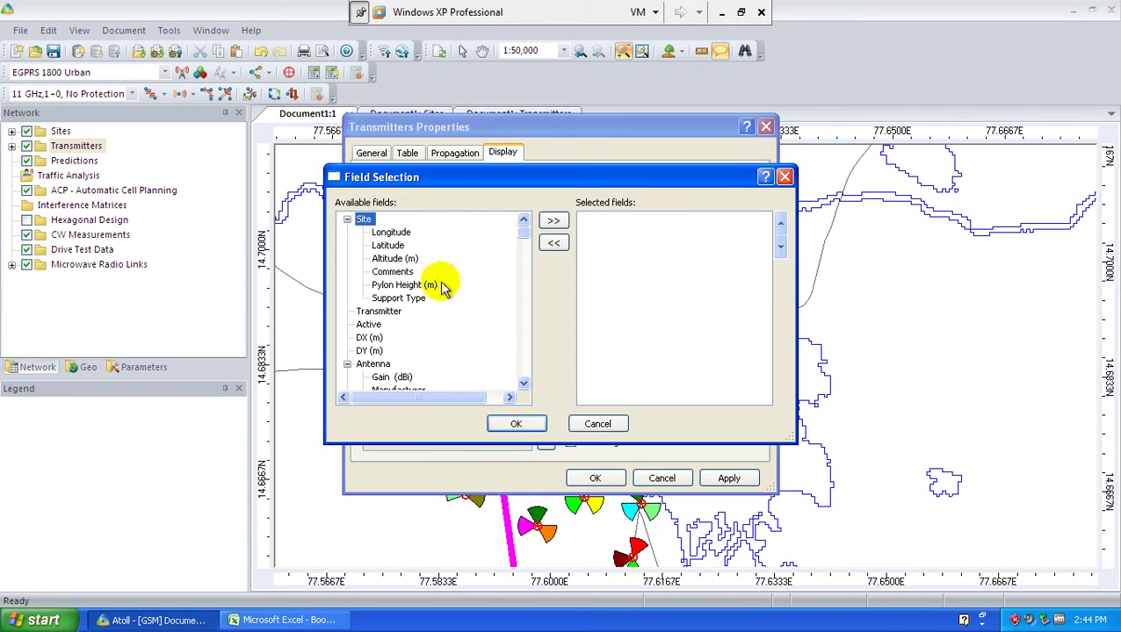
{"action": "left_click", "coordinate": [378, 311]}
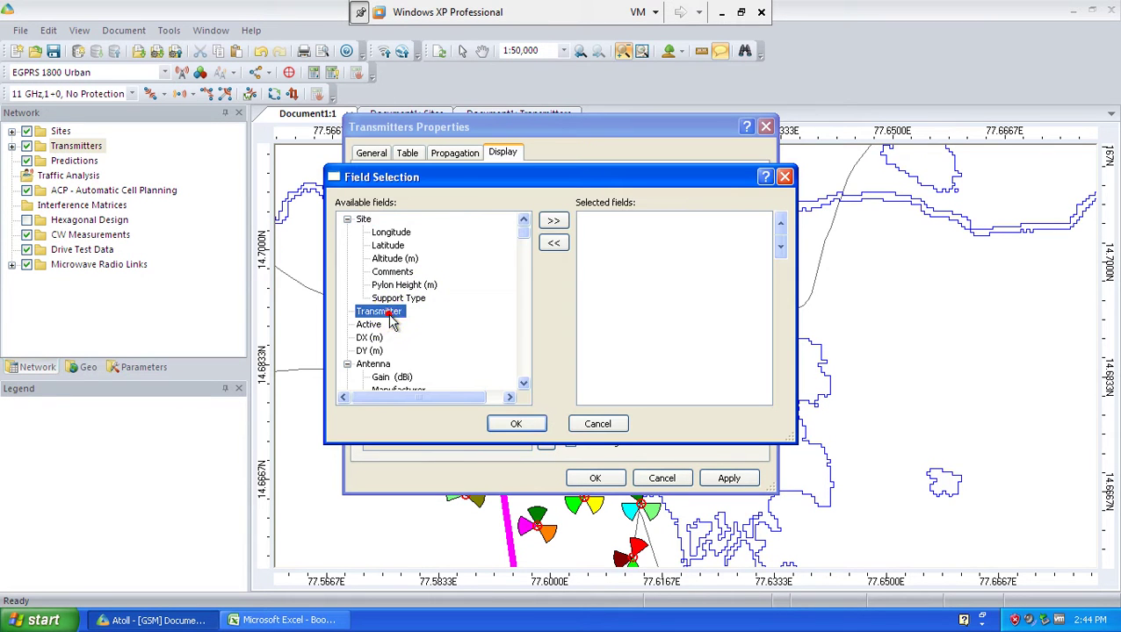
{"action": "left_click", "coordinate": [554, 221]}
{"action": "left_click", "coordinate": [534, 423]}
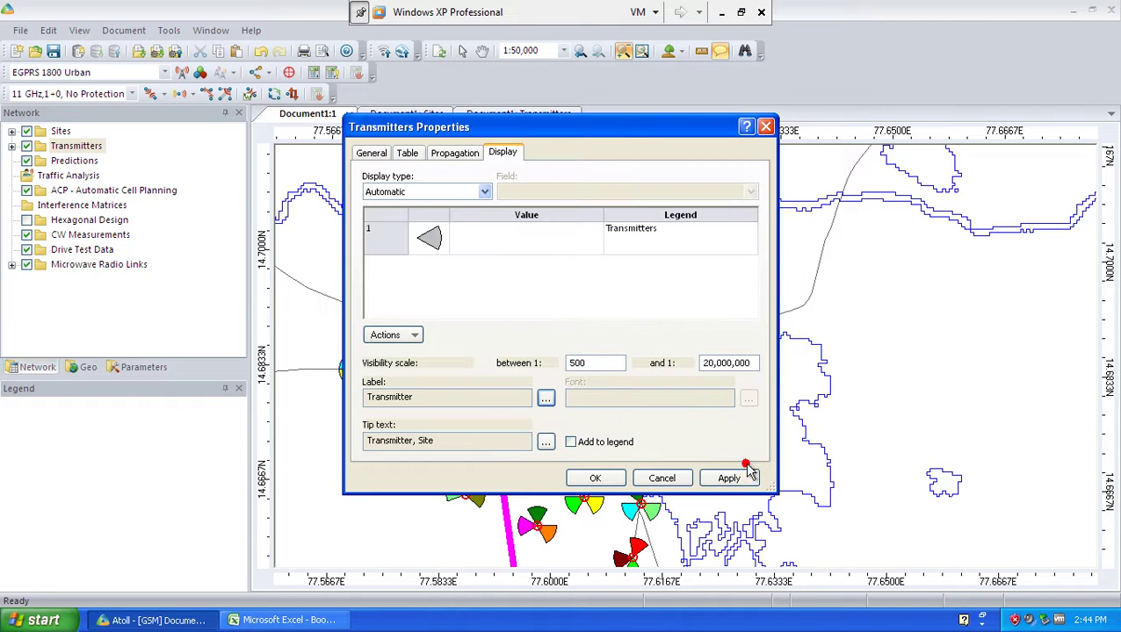
{"action": "left_click", "coordinate": [730, 478]}
{"action": "left_click", "coordinate": [595, 478]}
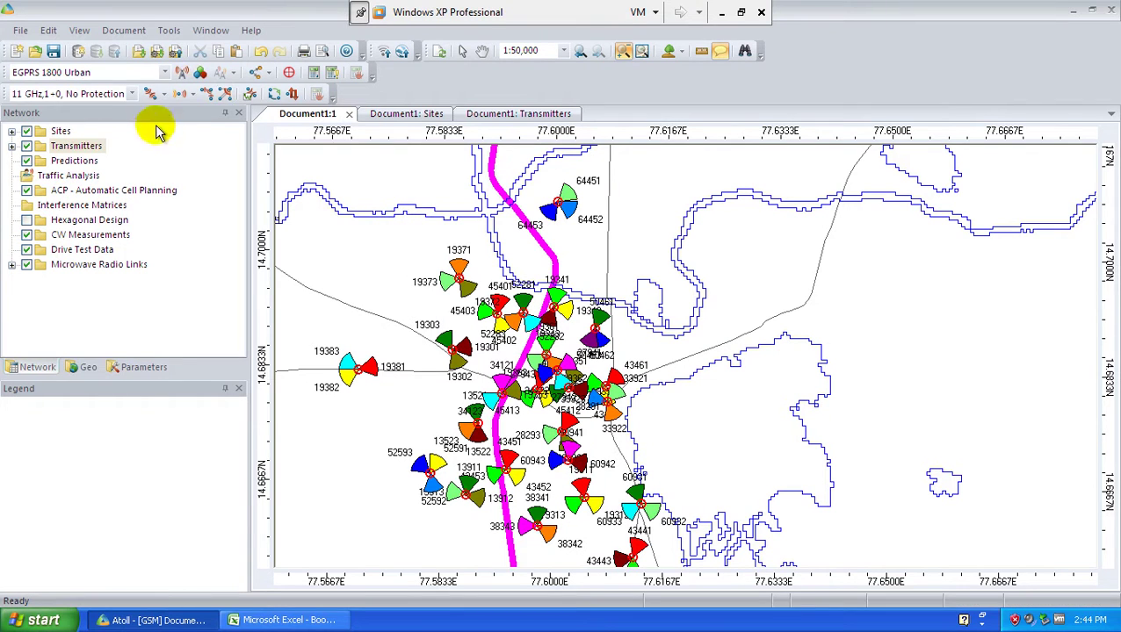
- Remove the Transmitter field from the transmitter labels in the Transmitters folder's display properties and apply it to the map
{"action": "left_click", "coordinate": [80, 146]}
{"action": "right_click", "coordinate": [80, 147]}
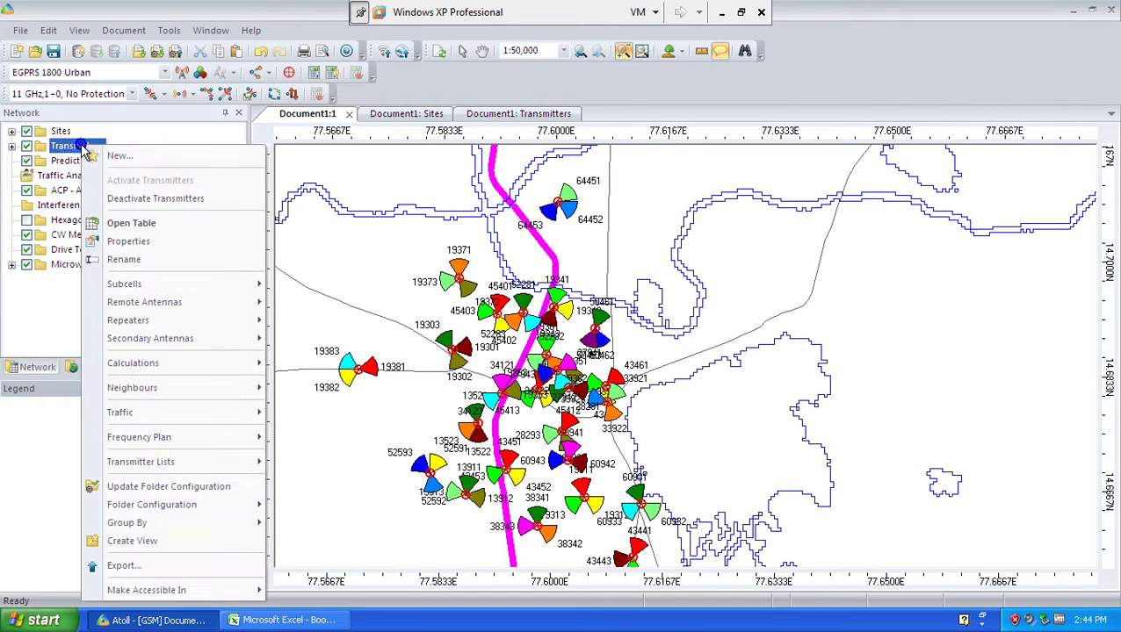
{"action": "left_click", "coordinate": [129, 241]}
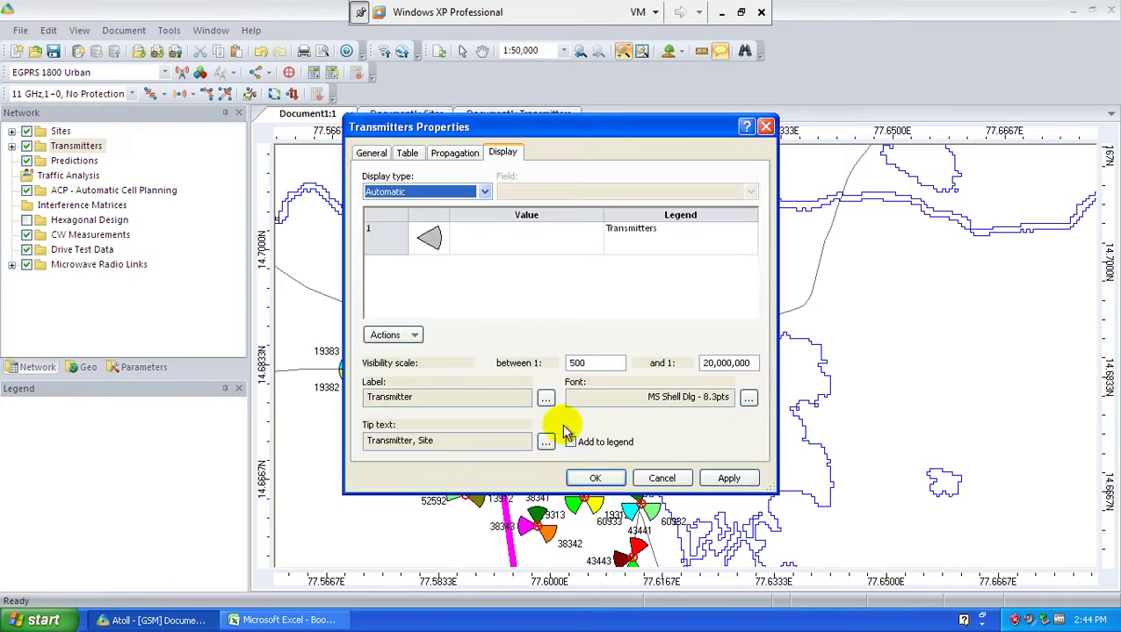
{"action": "left_click", "coordinate": [538, 402]}
{"action": "left_click", "coordinate": [600, 218]}
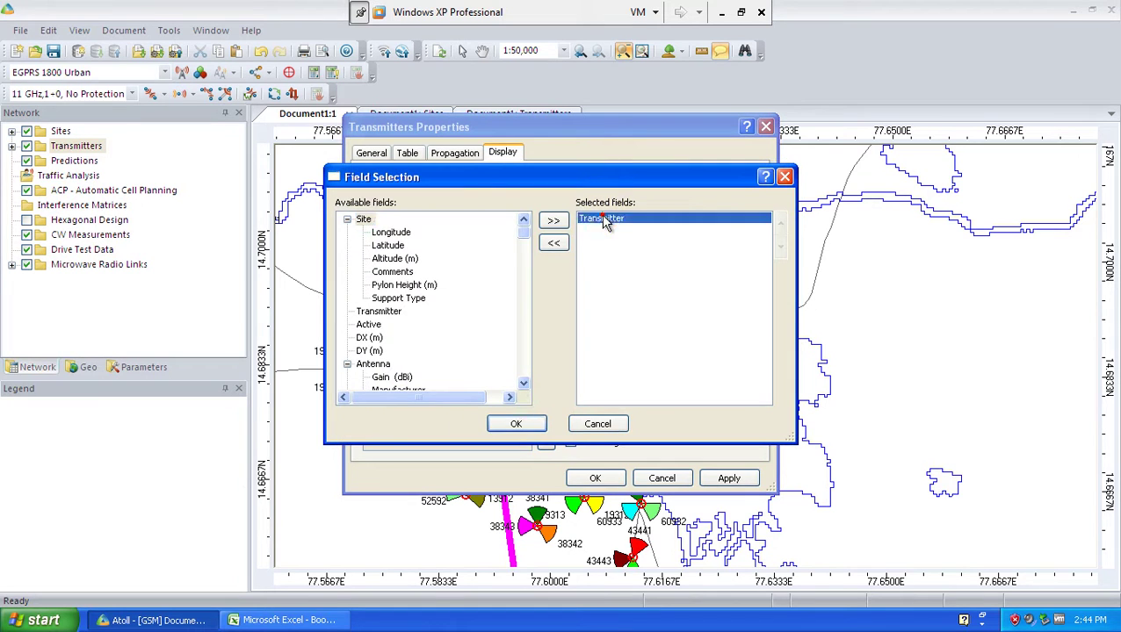
{"action": "left_click", "coordinate": [553, 242]}
{"action": "left_click", "coordinate": [535, 431]}
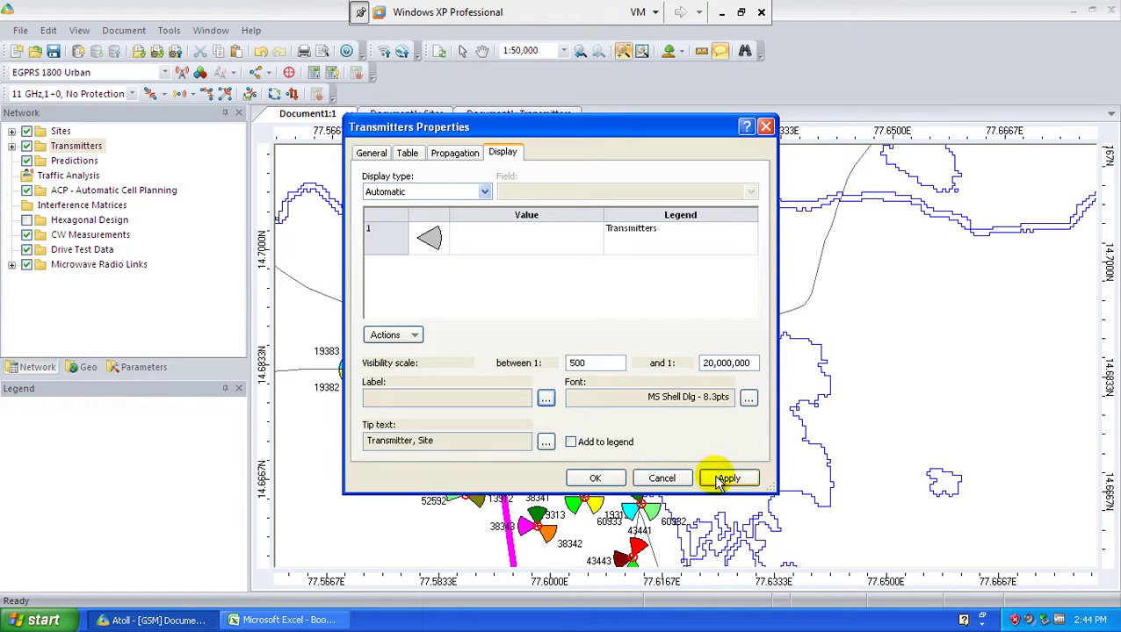
{"action": "left_click", "coordinate": [722, 478]}
{"action": "left_click", "coordinate": [594, 479]}
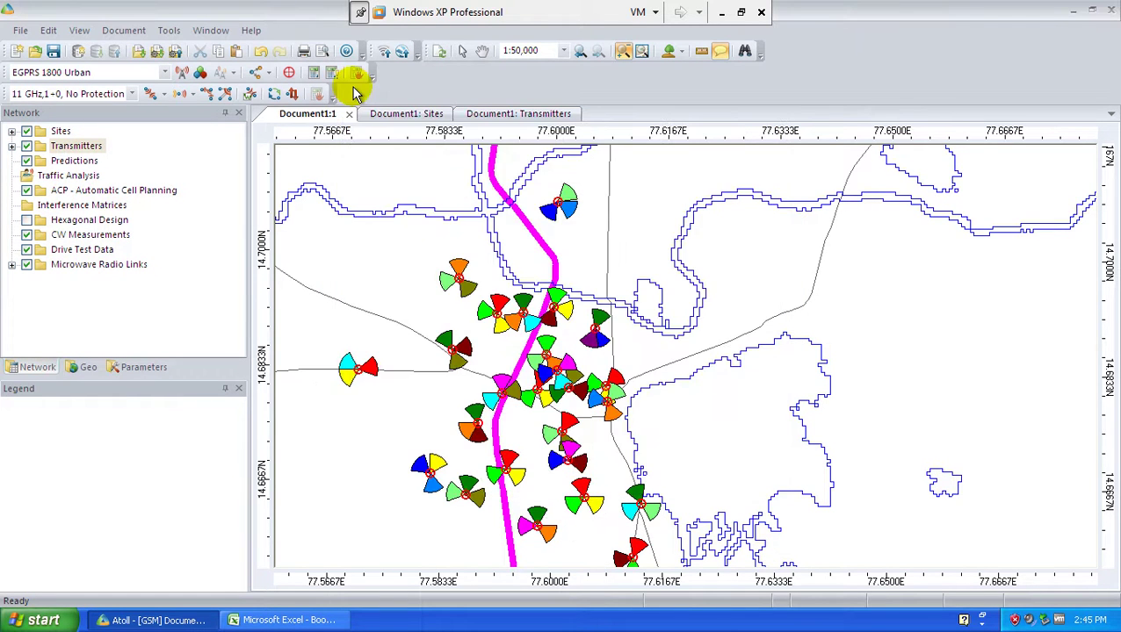
- Open the frequency Groups table under Network Settings, examine its domains and channel ranges, and close it
{"action": "left_click", "coordinate": [482, 51]}
{"action": "left_click_drag", "start_coordinate": [528, 379], "coordinate": [608, 341]}
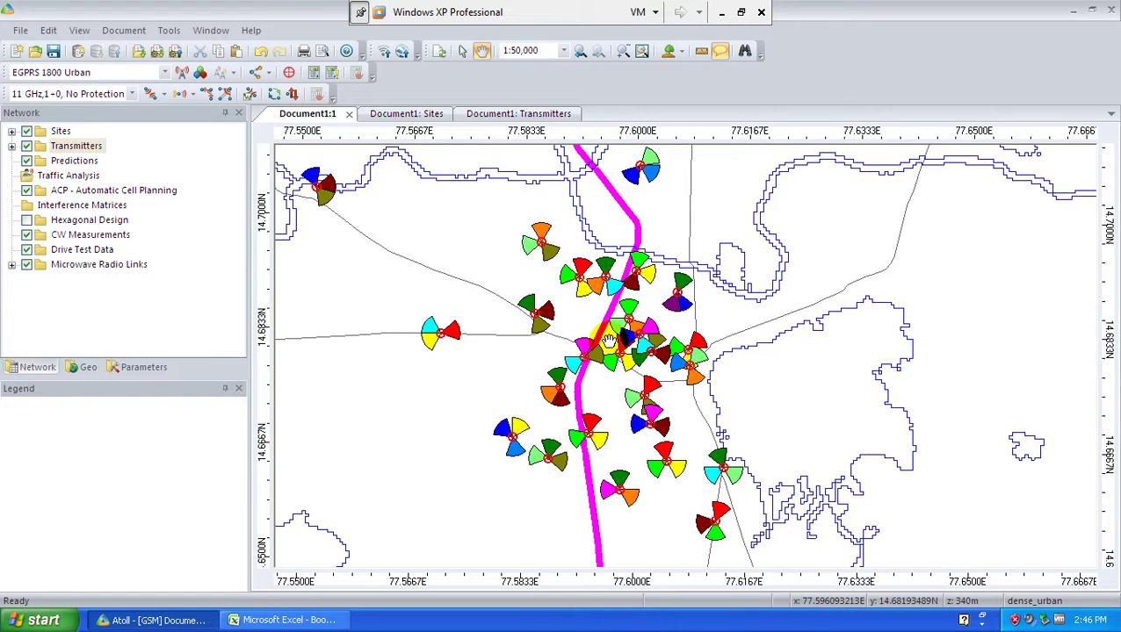
{"action": "left_click", "coordinate": [141, 367]}
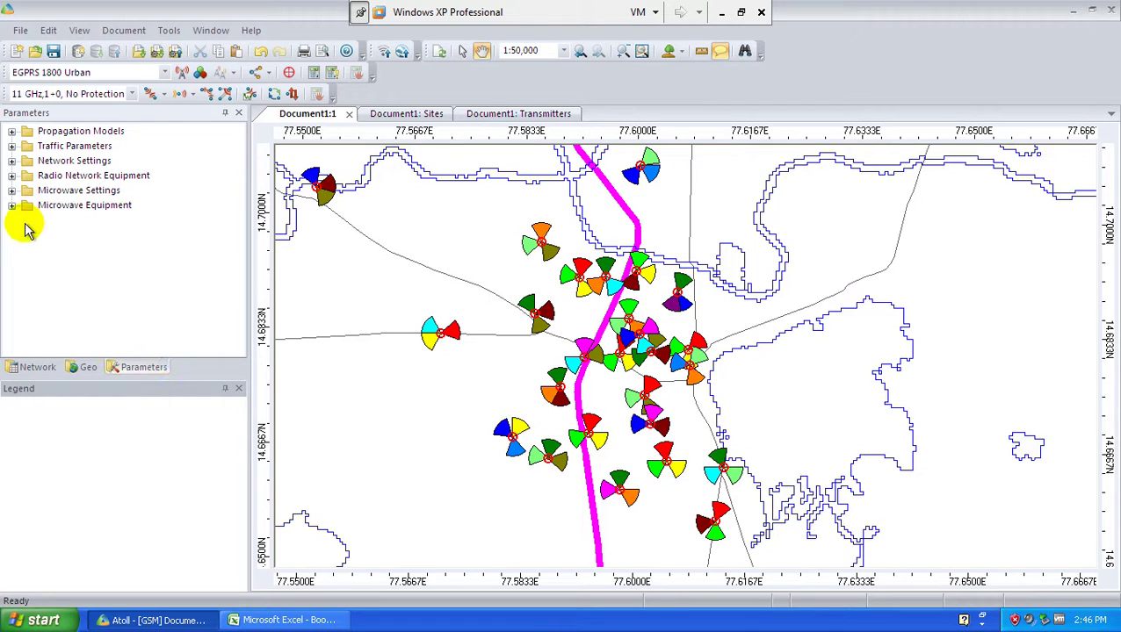
{"action": "left_click", "coordinate": [13, 161]}
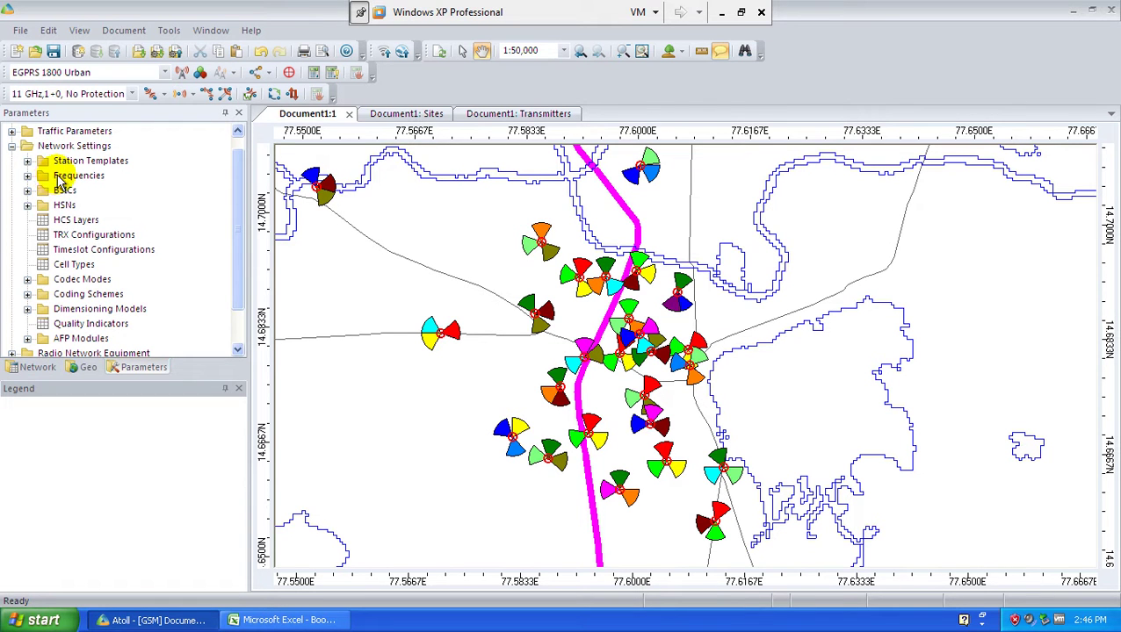
{"action": "left_click", "coordinate": [27, 176]}
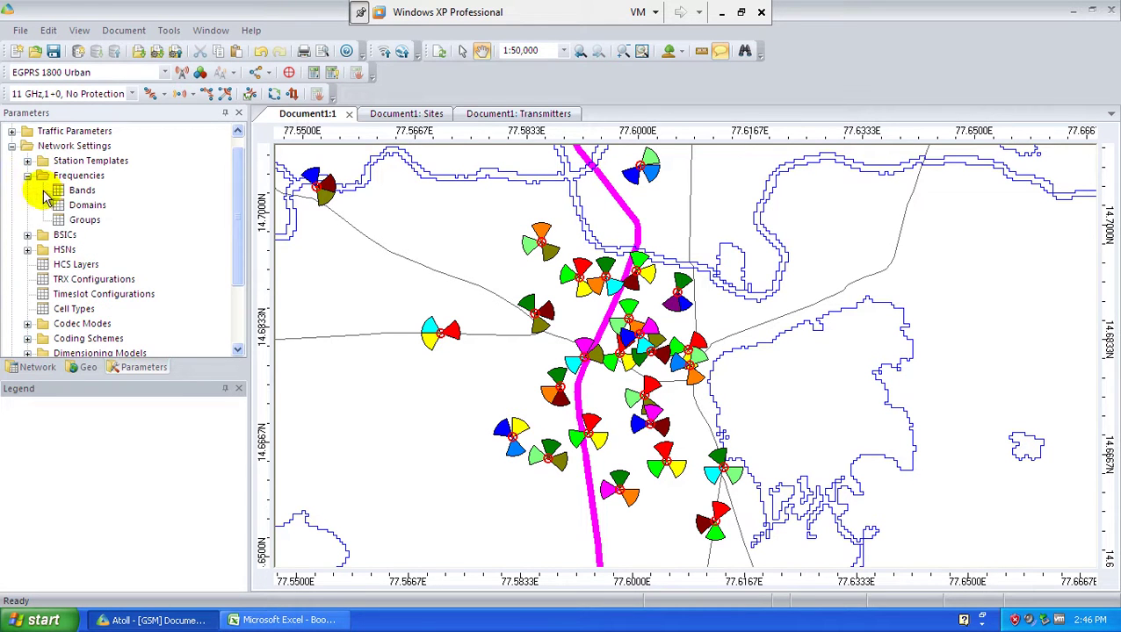
{"action": "right_click", "coordinate": [77, 220]}
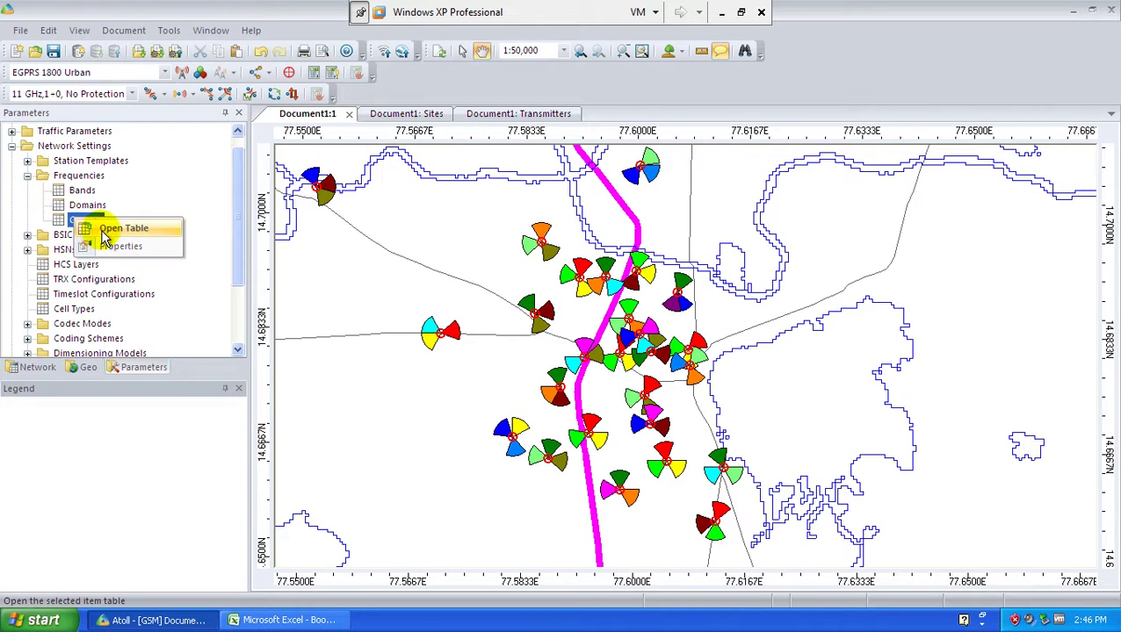
{"action": "left_click", "coordinate": [102, 232]}
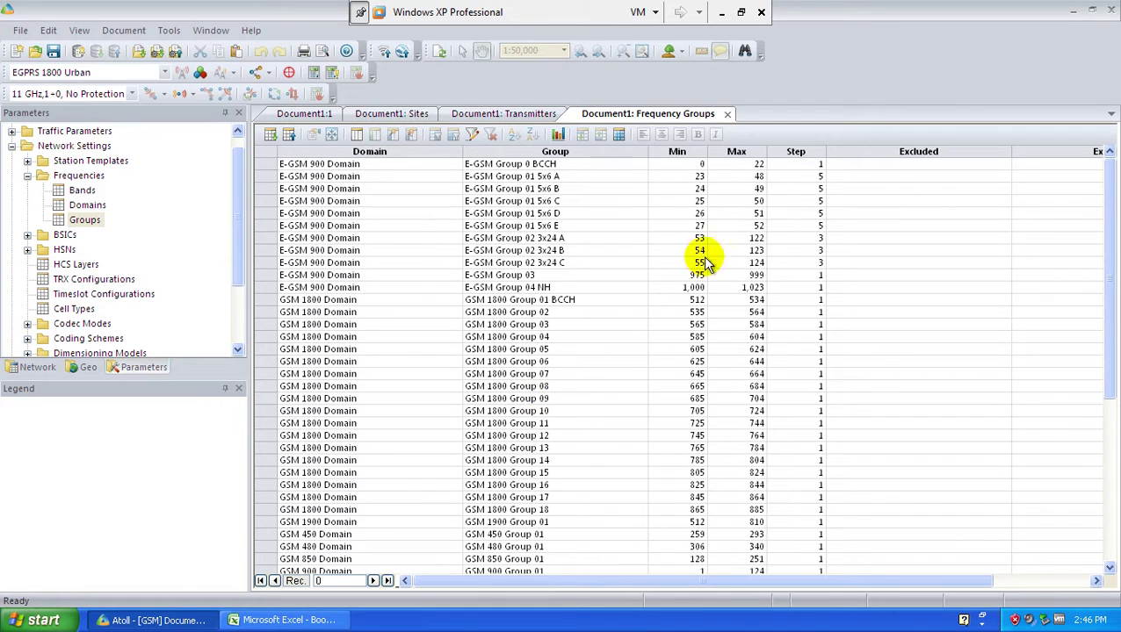
{"action": "left_click", "coordinate": [727, 114]}
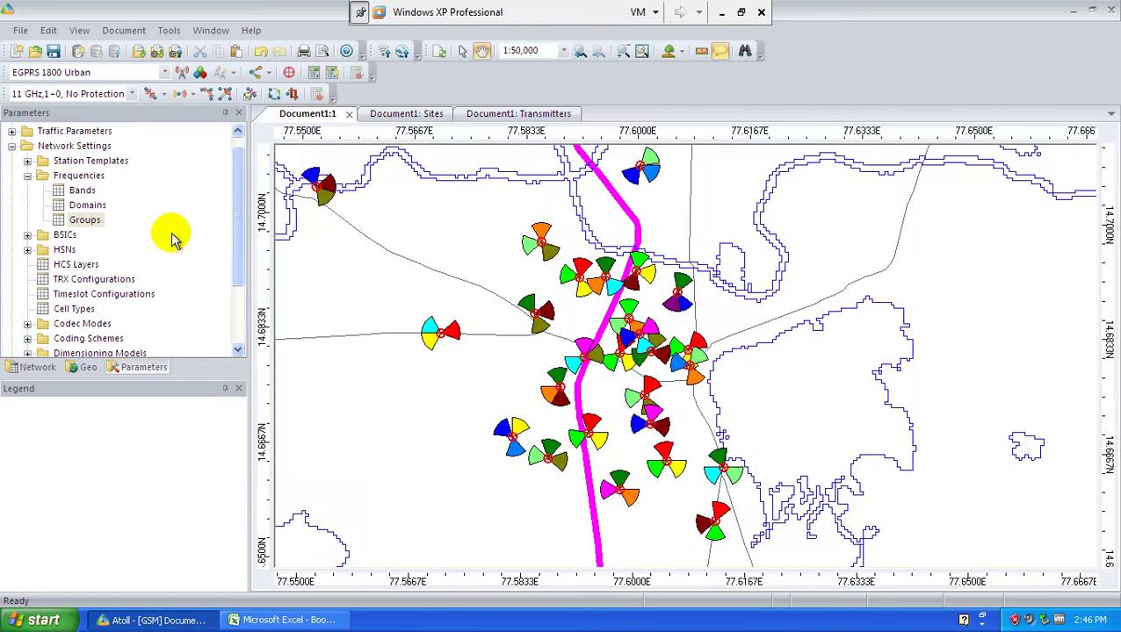
- Examine the fields defined in the properties of the frequency Groups and Domains tables without changing them
{"action": "right_click", "coordinate": [90, 221]}
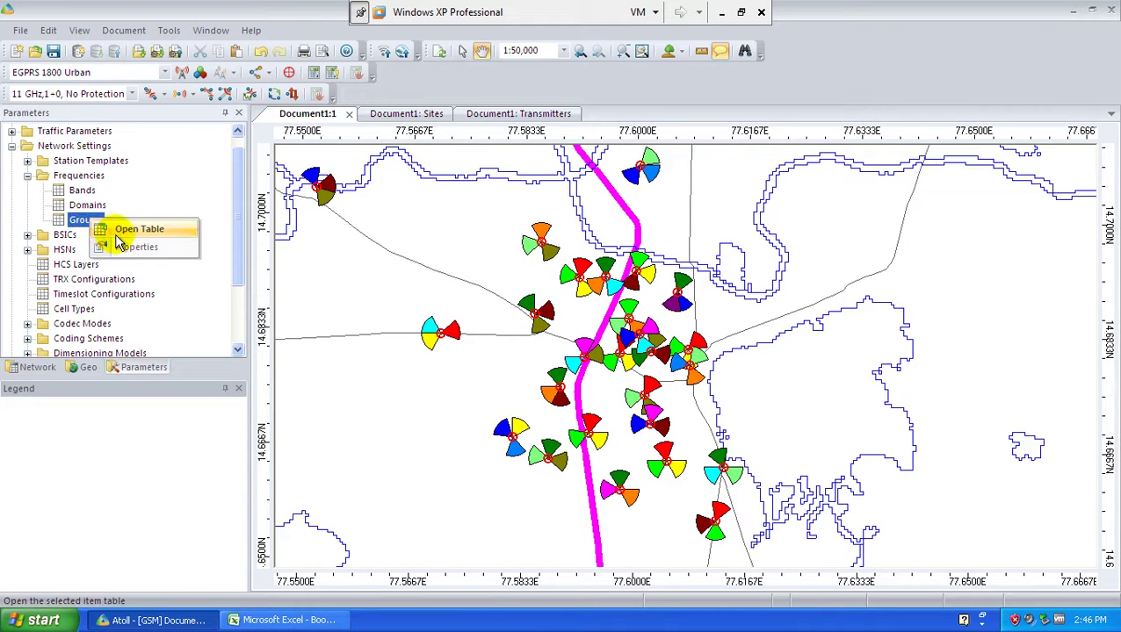
{"action": "left_click", "coordinate": [125, 247]}
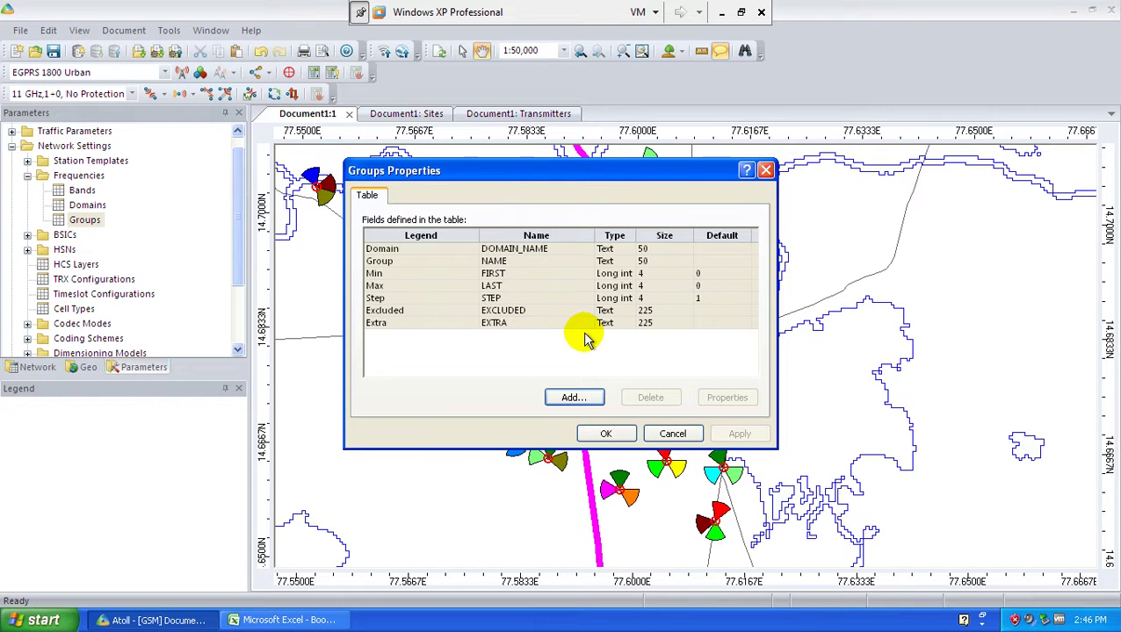
{"action": "left_click", "coordinate": [674, 433]}
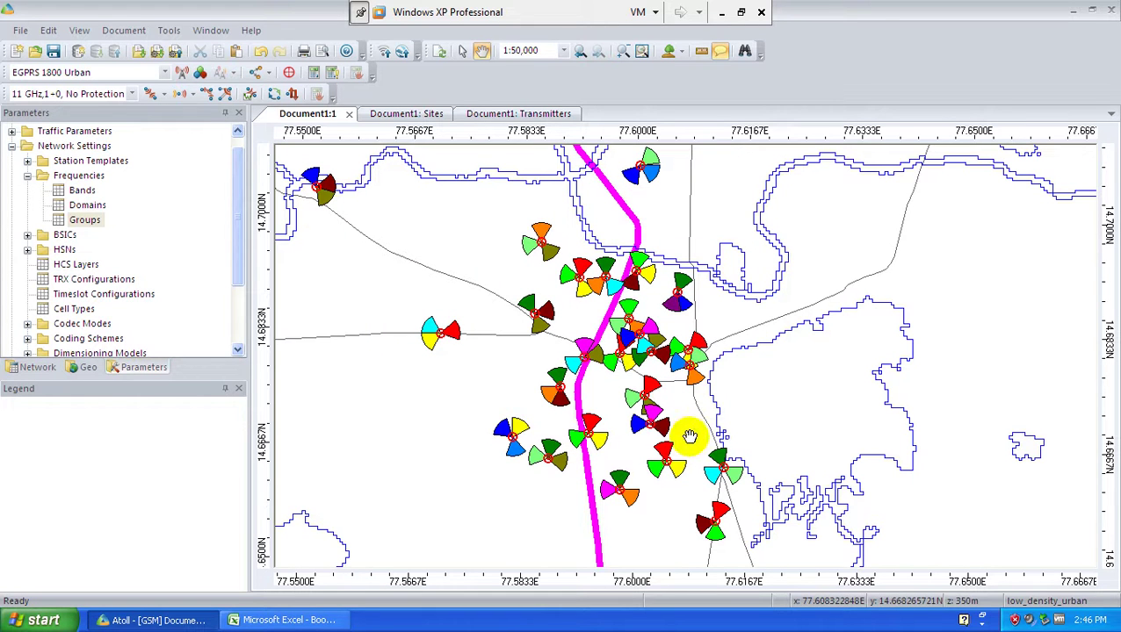
{"action": "left_click", "coordinate": [80, 205]}
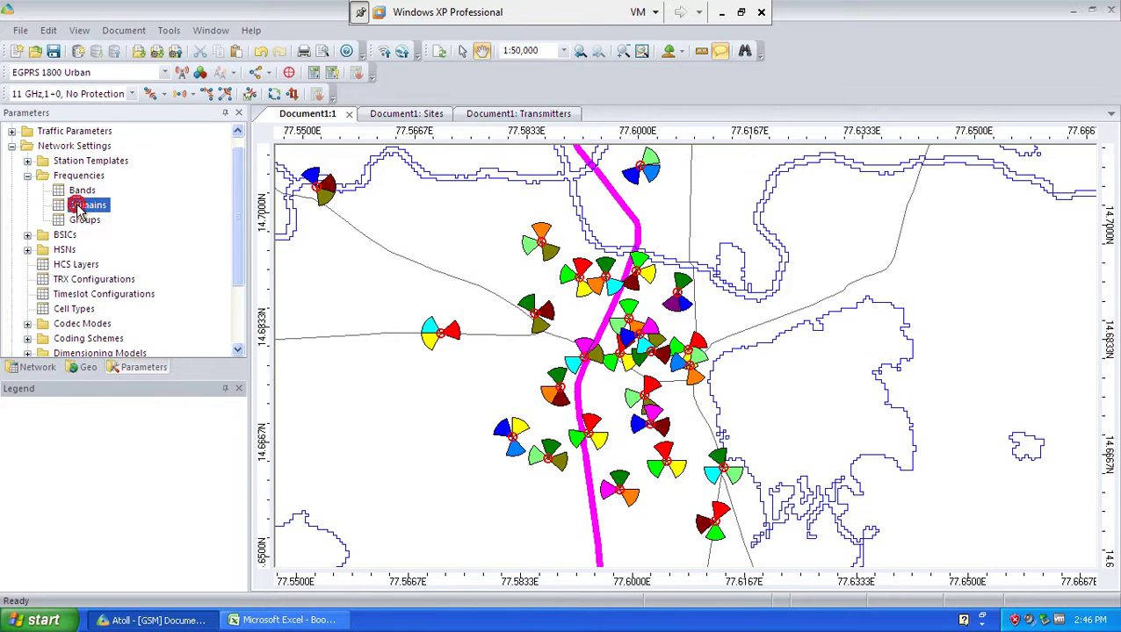
{"action": "right_click", "coordinate": [79, 206]}
{"action": "left_click", "coordinate": [121, 234]}
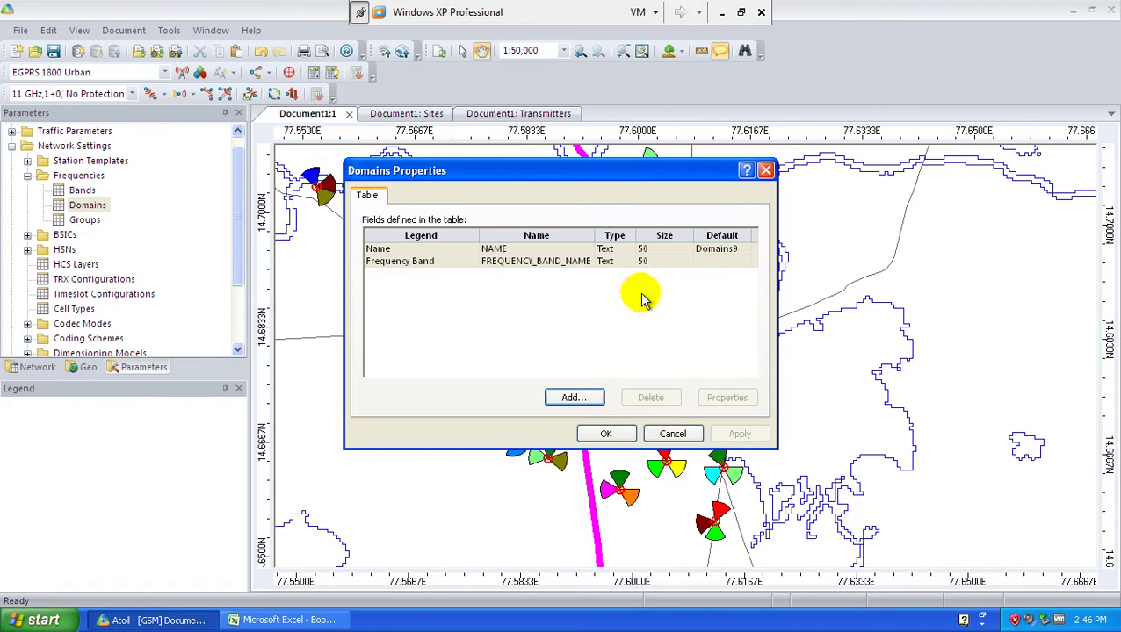
{"action": "left_click", "coordinate": [672, 434]}
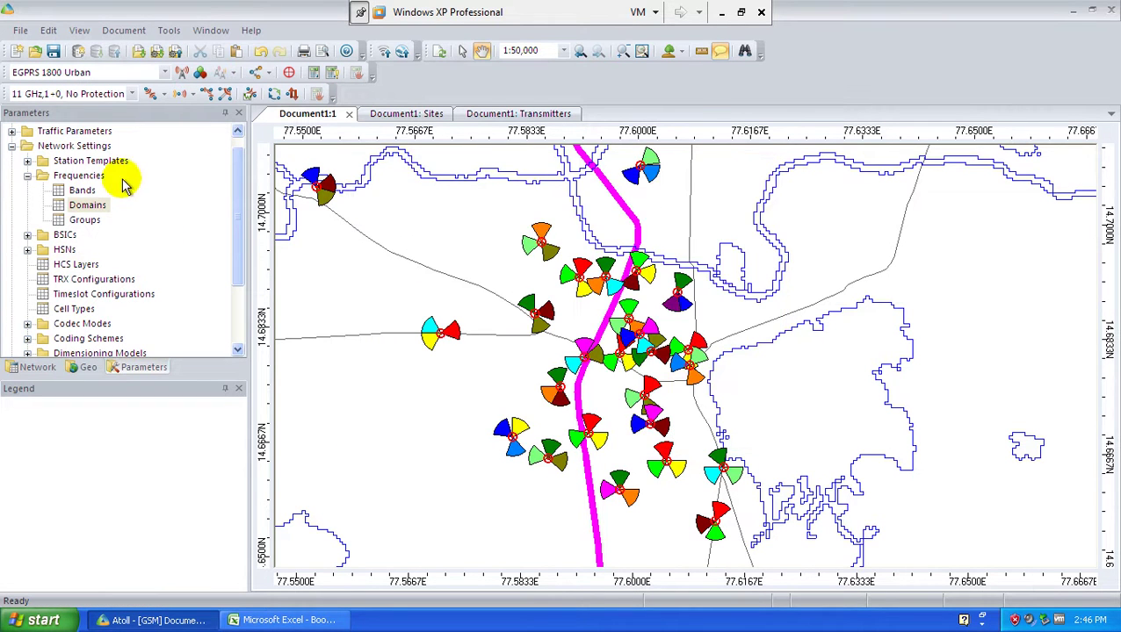
- Examine the fields defined in the frequency Bands table's properties, then collapse the Frequencies folder
{"action": "left_click", "coordinate": [78, 191]}
{"action": "right_click", "coordinate": [78, 191]}
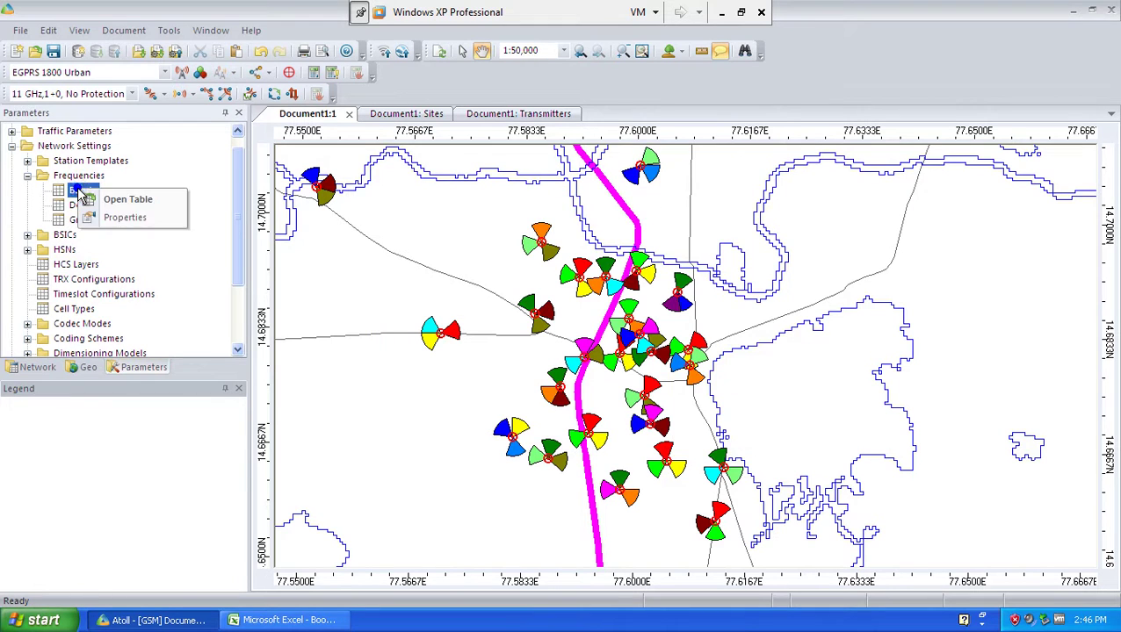
{"action": "left_click", "coordinate": [123, 218]}
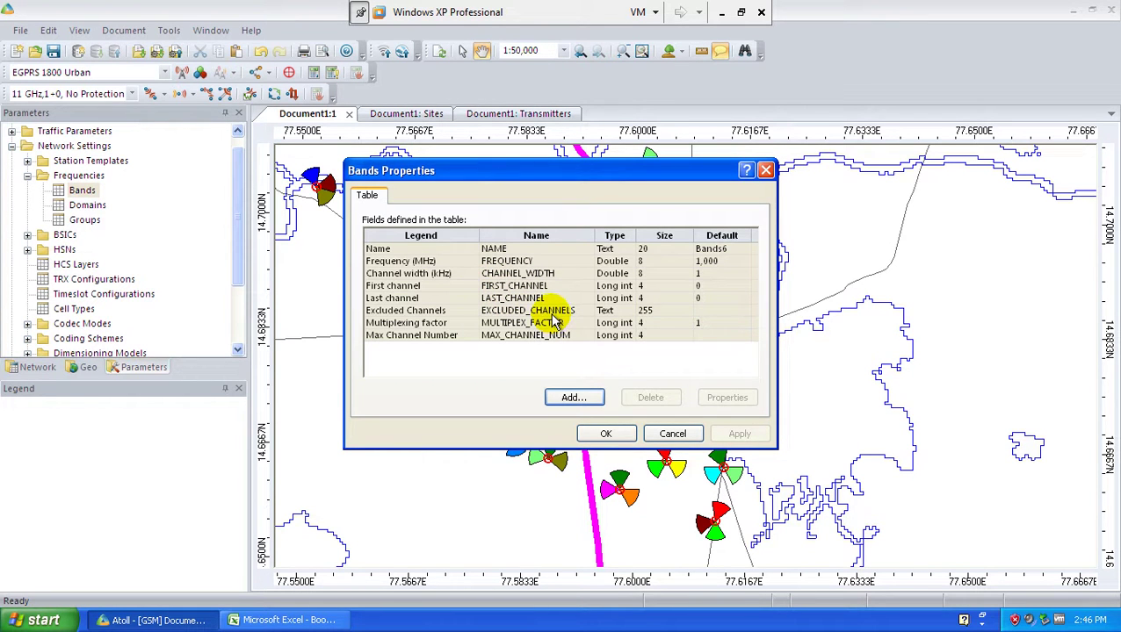
{"action": "left_click", "coordinate": [673, 434]}
{"action": "left_click", "coordinate": [27, 175]}
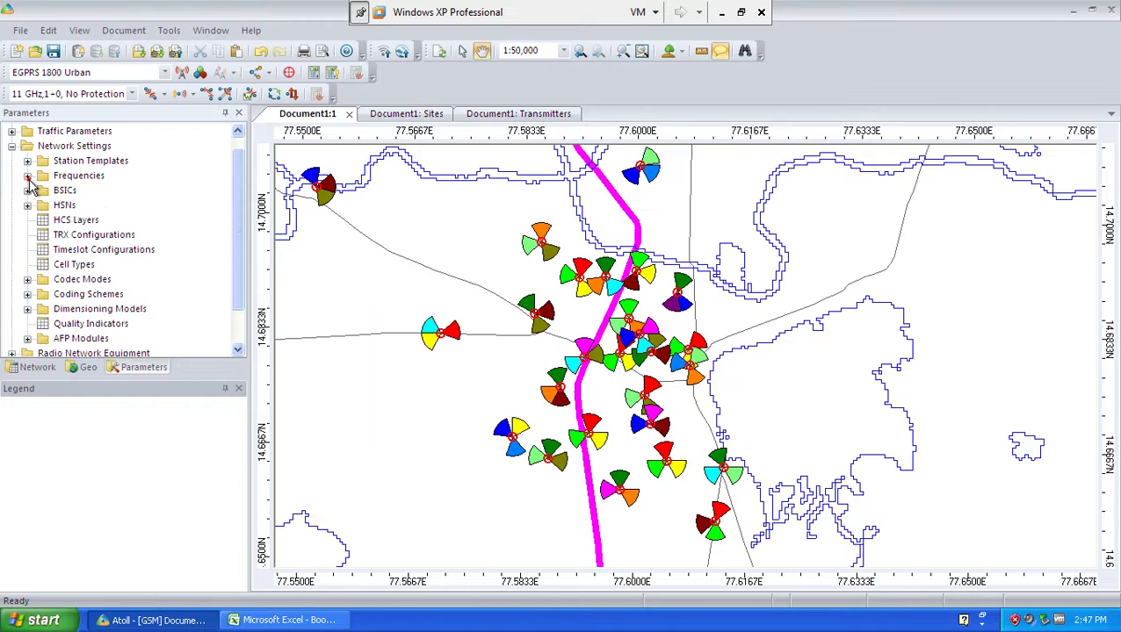
{"action": "left_click", "coordinate": [27, 176]}
{"action": "left_click", "coordinate": [27, 175]}
- Examine the BSIC Domains properties and the contents of the BSIC Domains table, closing both without changes
{"action": "left_click", "coordinate": [28, 191]}
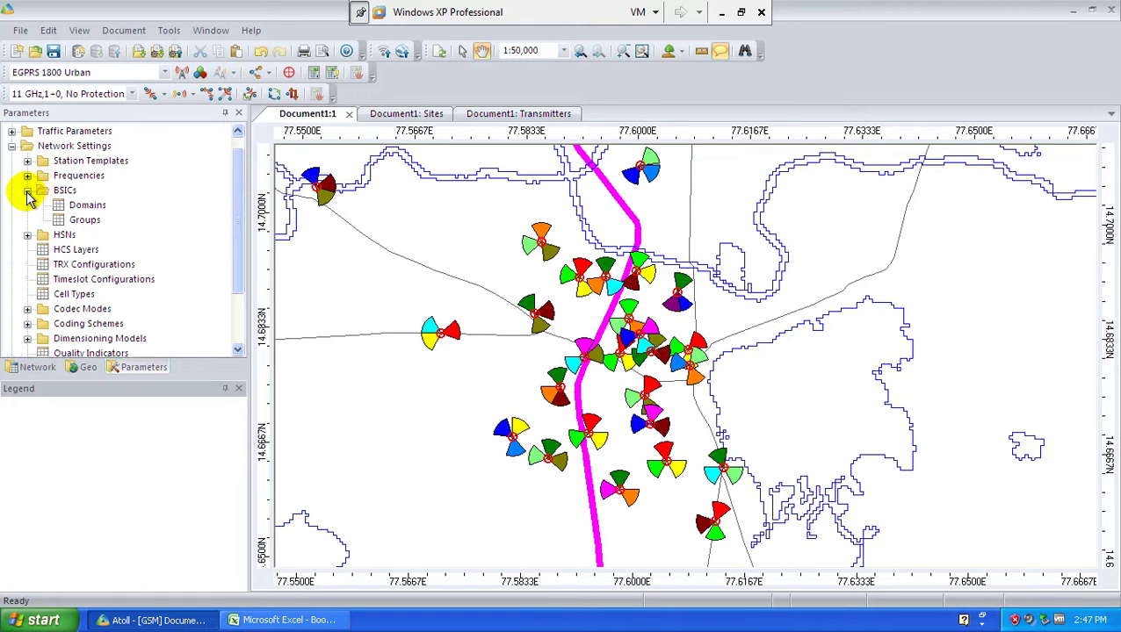
{"action": "left_click", "coordinate": [68, 206]}
{"action": "right_click", "coordinate": [68, 207]}
{"action": "left_click", "coordinate": [111, 237]}
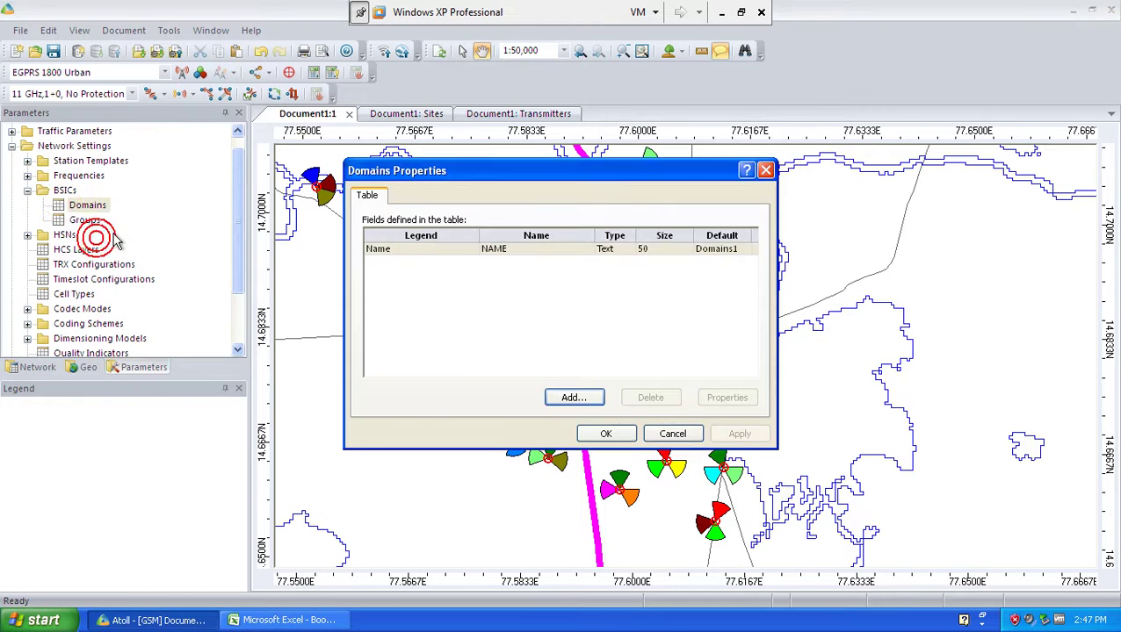
{"action": "left_click", "coordinate": [765, 171]}
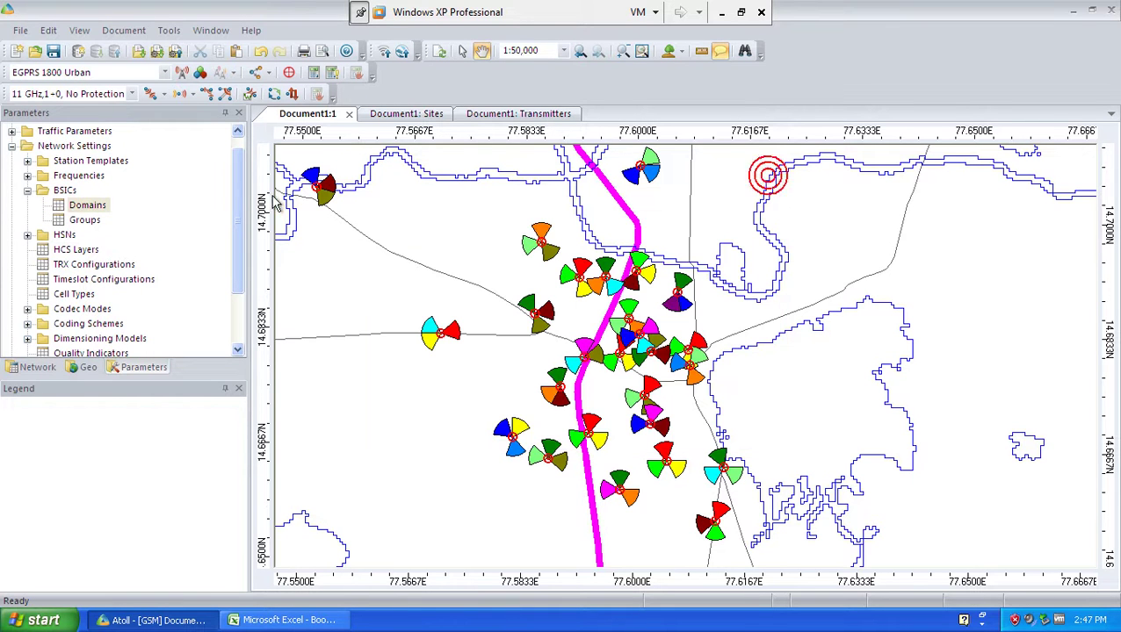
{"action": "right_click", "coordinate": [97, 211]}
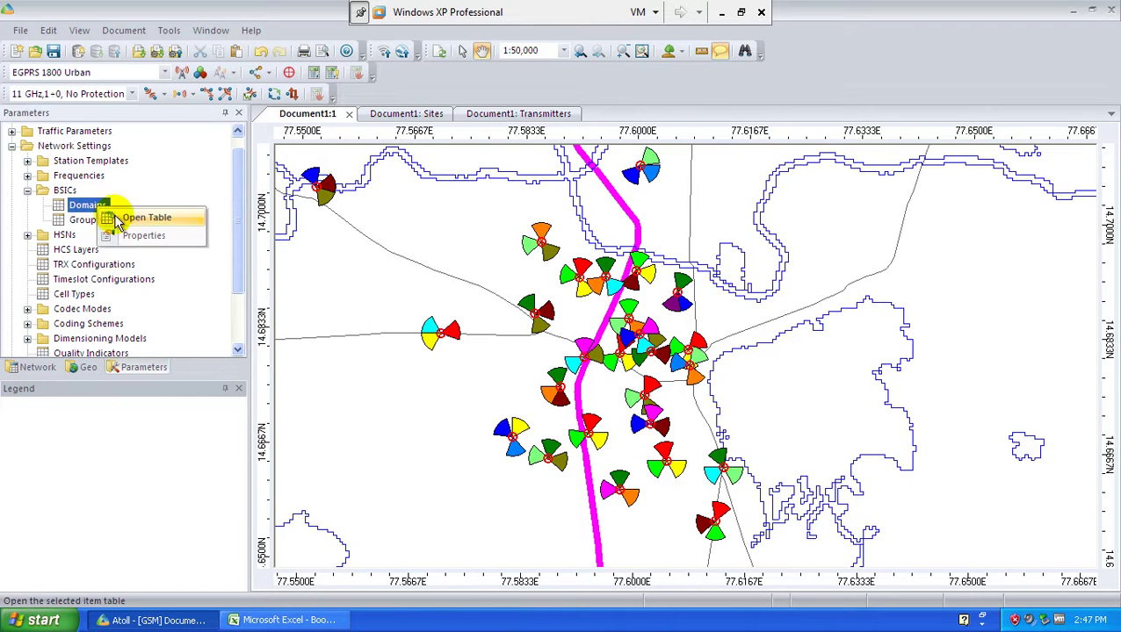
{"action": "left_click", "coordinate": [123, 220]}
{"action": "left_click", "coordinate": [357, 180]}
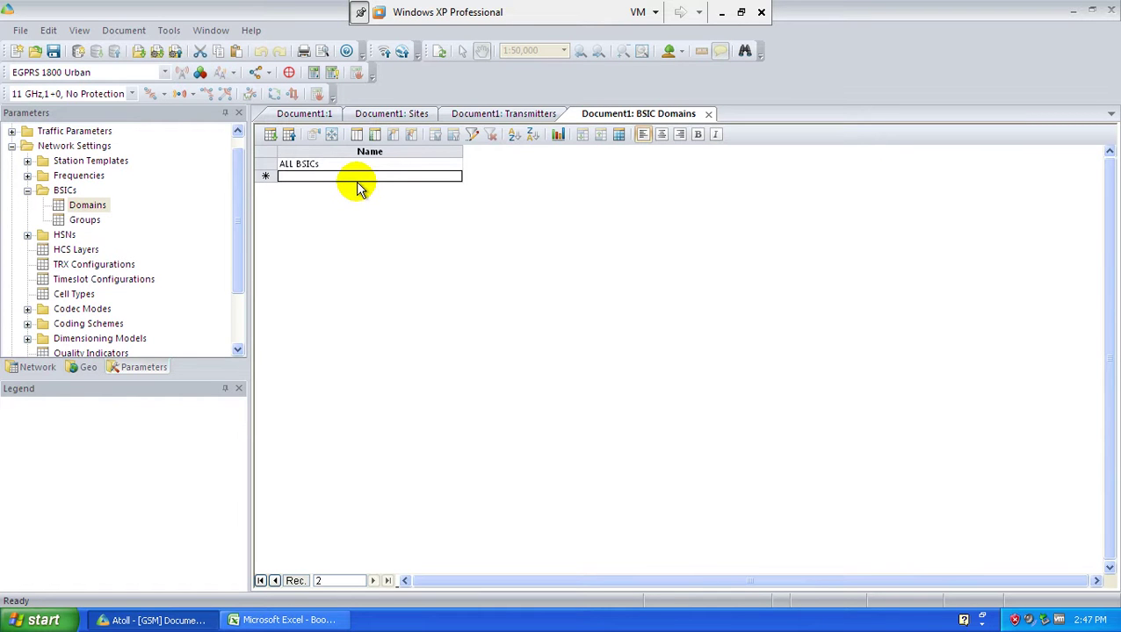
{"action": "left_click", "coordinate": [708, 113]}
- Open the frequency Domains table and add a new domain named pioneer wireless
{"action": "left_click", "coordinate": [27, 176]}
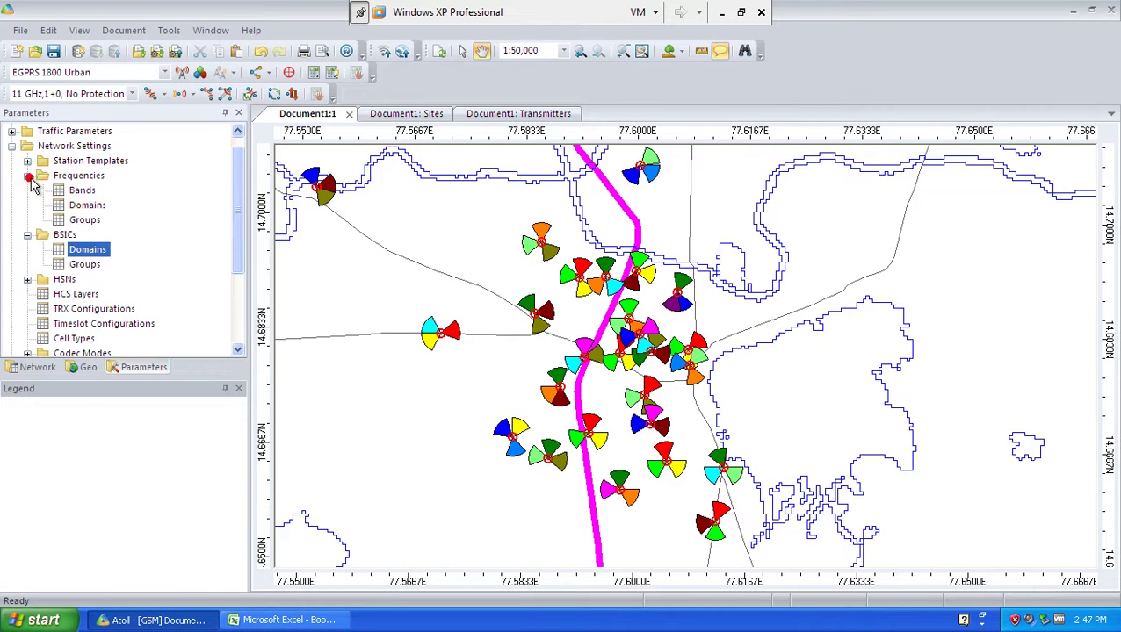
{"action": "left_click", "coordinate": [75, 207]}
{"action": "right_click", "coordinate": [75, 207]}
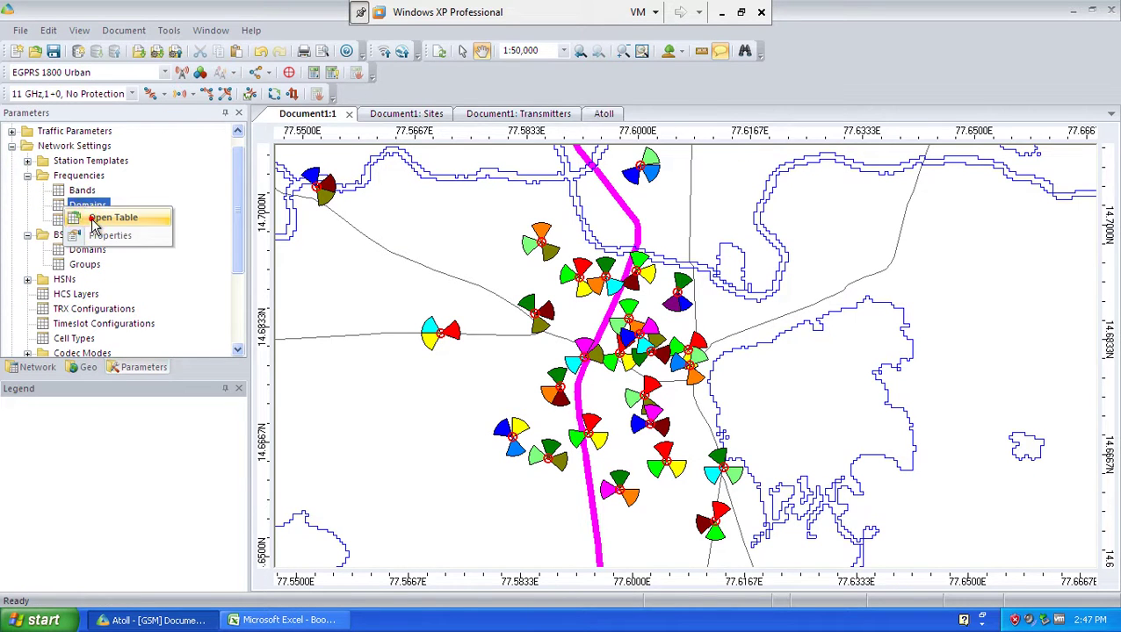
{"action": "left_click", "coordinate": [106, 217]}
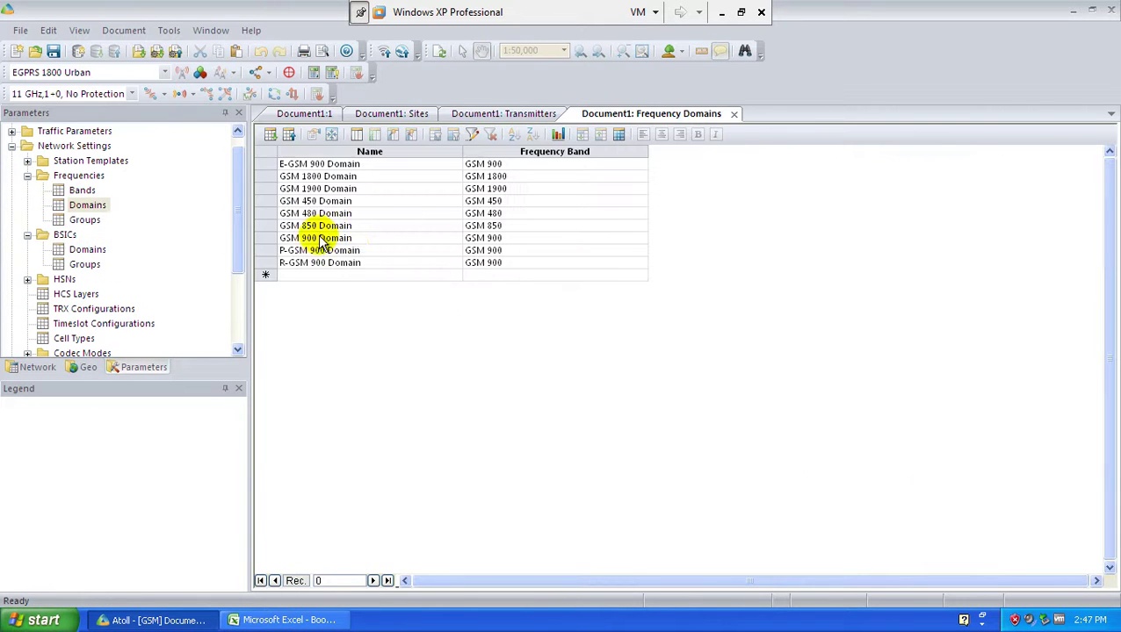
{"action": "left_click", "coordinate": [390, 275]}
{"action": "left_click", "coordinate": [391, 278]}
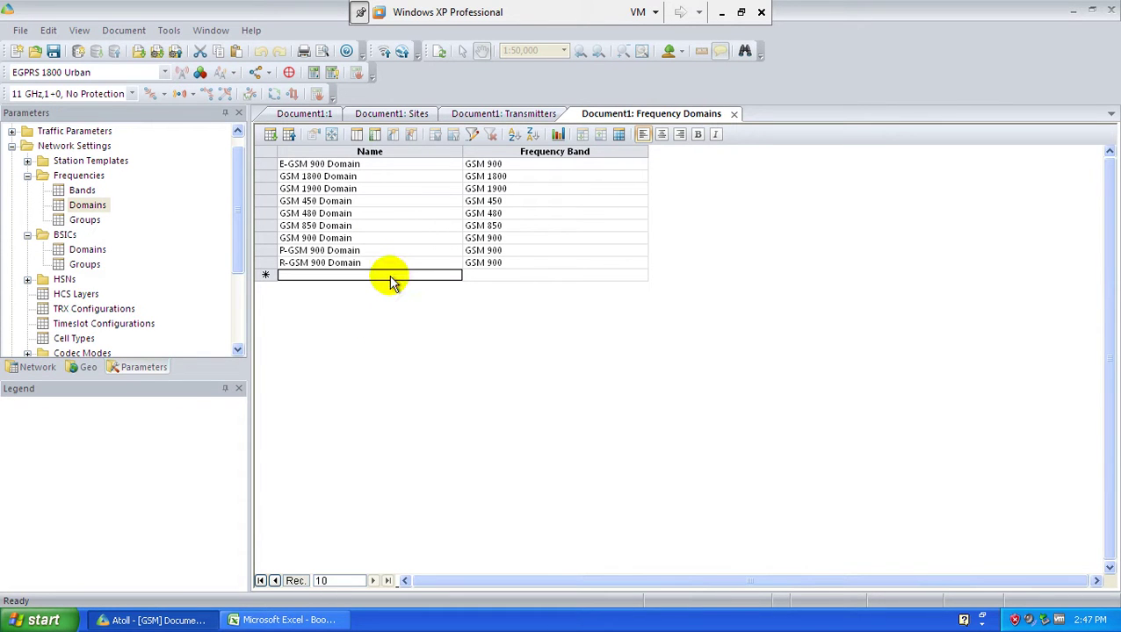
{"action": "type", "text": "pioneer wireless"}
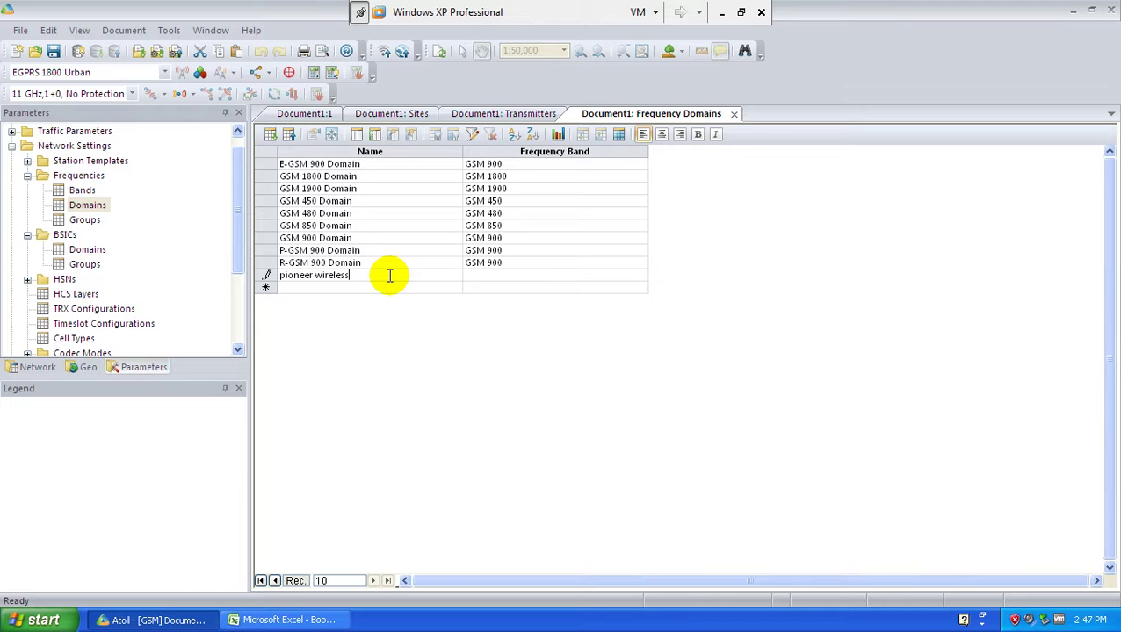
- Set the frequency band of the pioneer wireless domain to GSM 900
{"action": "left_click", "coordinate": [544, 274]}
{"action": "left_click", "coordinate": [580, 335]}
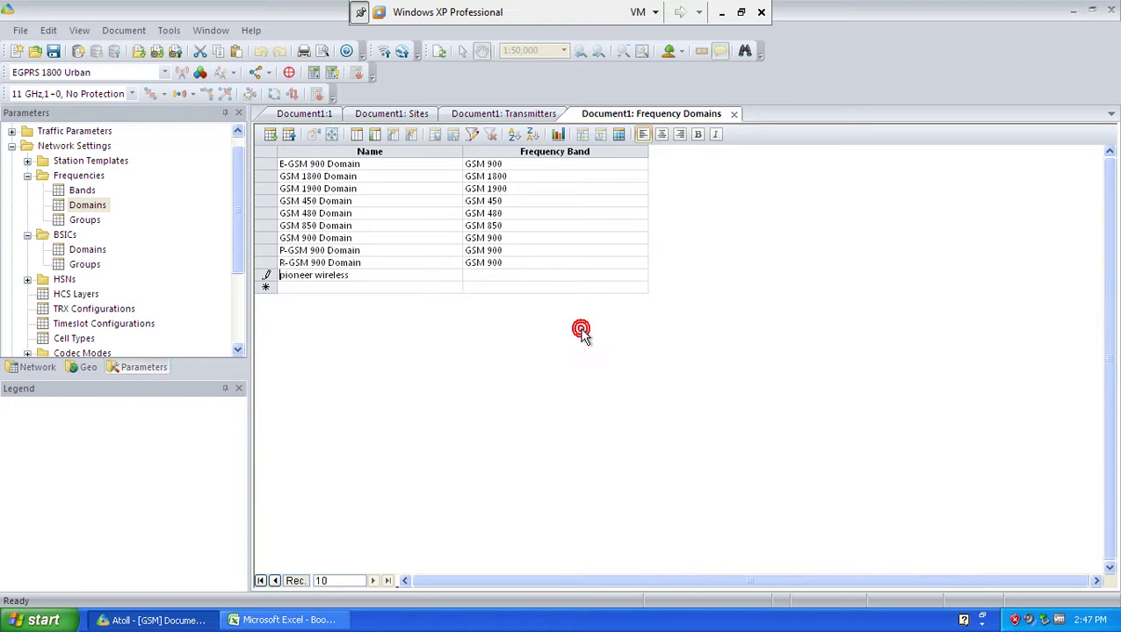
{"action": "left_click", "coordinate": [527, 275]}
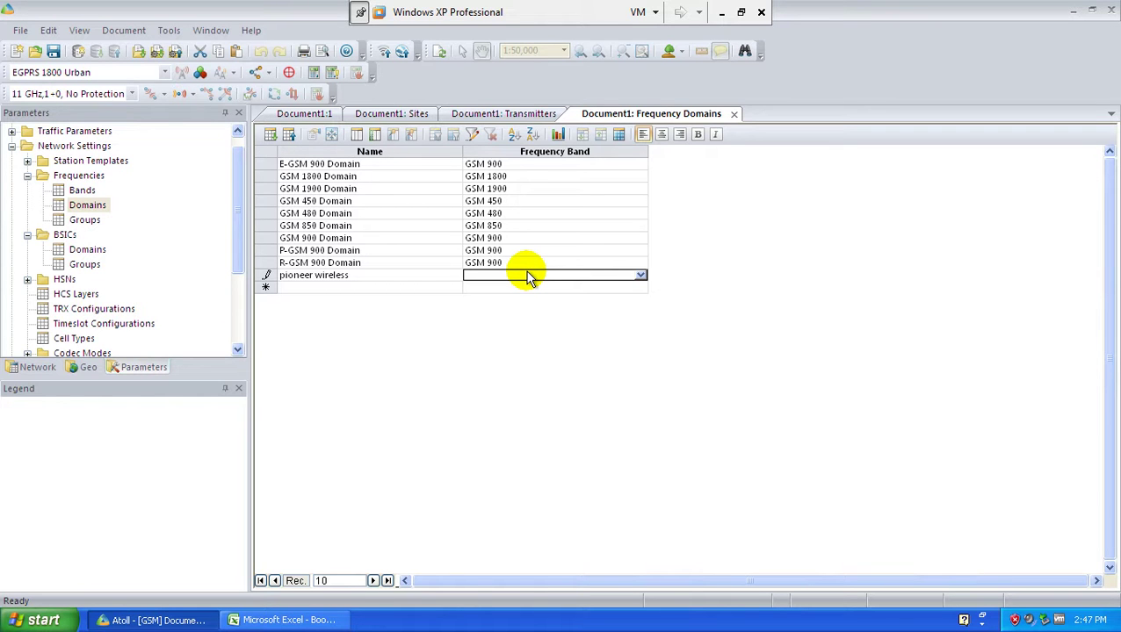
{"action": "left_click", "coordinate": [640, 275]}
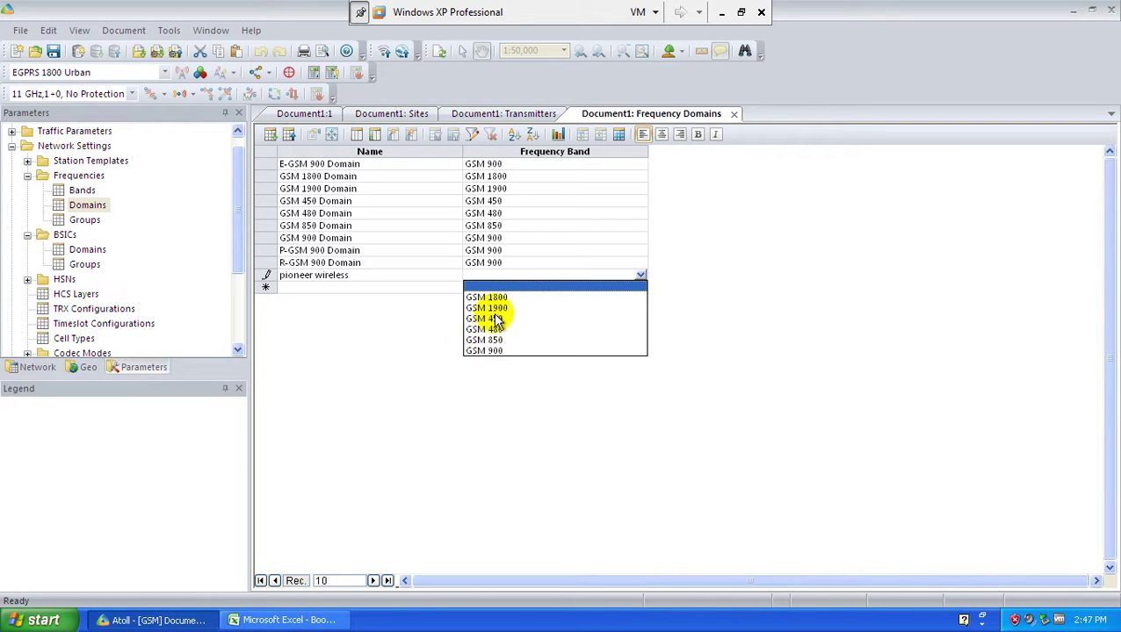
{"action": "left_click", "coordinate": [507, 350]}
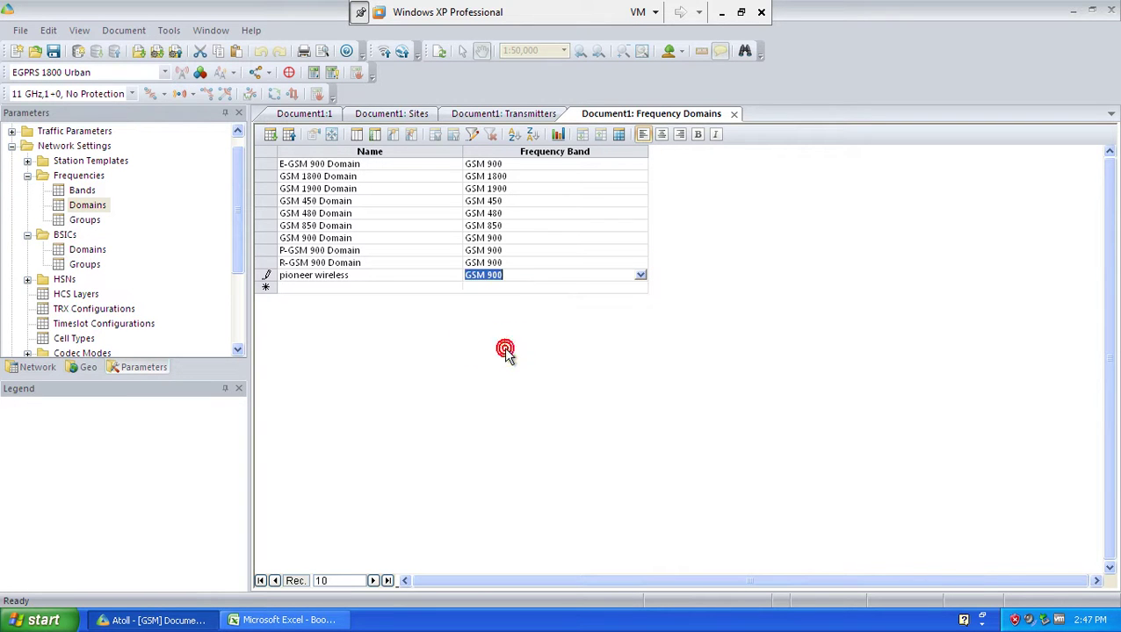
- Open the record properties of the pioneer wireless domain and add a group named pioneer BCCH
{"action": "left_click", "coordinate": [568, 252]}
{"action": "left_click", "coordinate": [537, 279]}
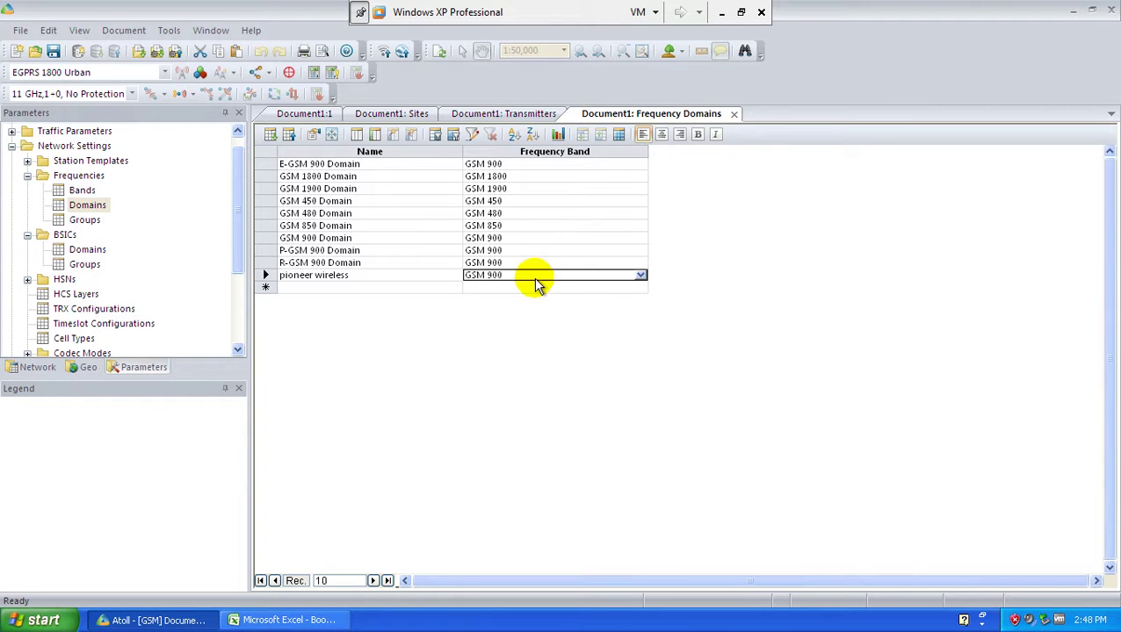
{"action": "right_click", "coordinate": [537, 280]}
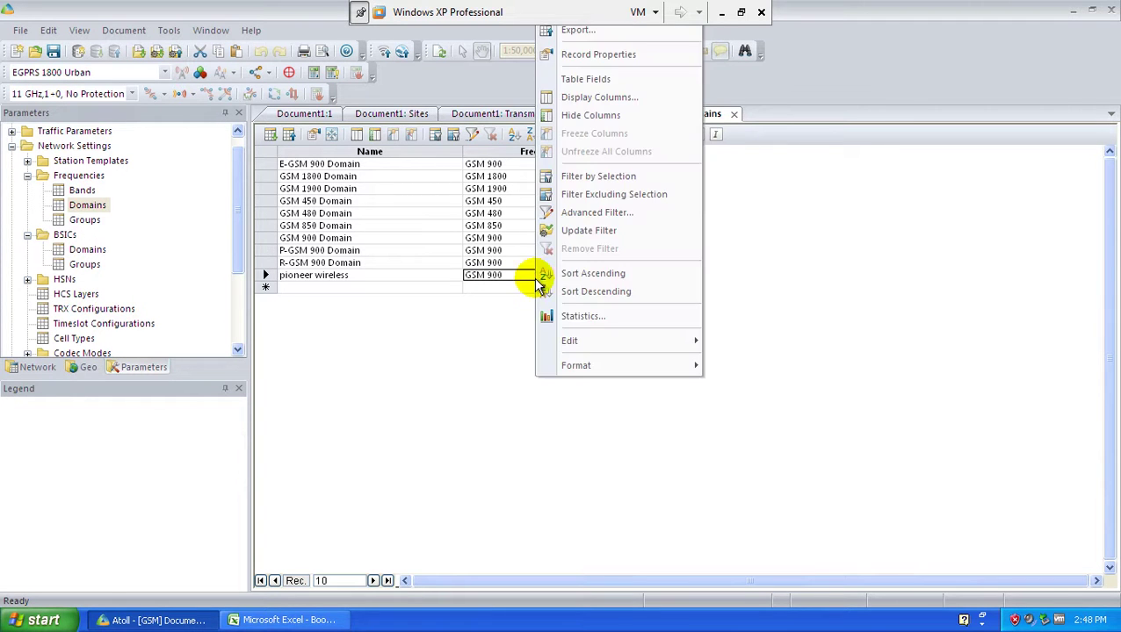
{"action": "left_click", "coordinate": [640, 59]}
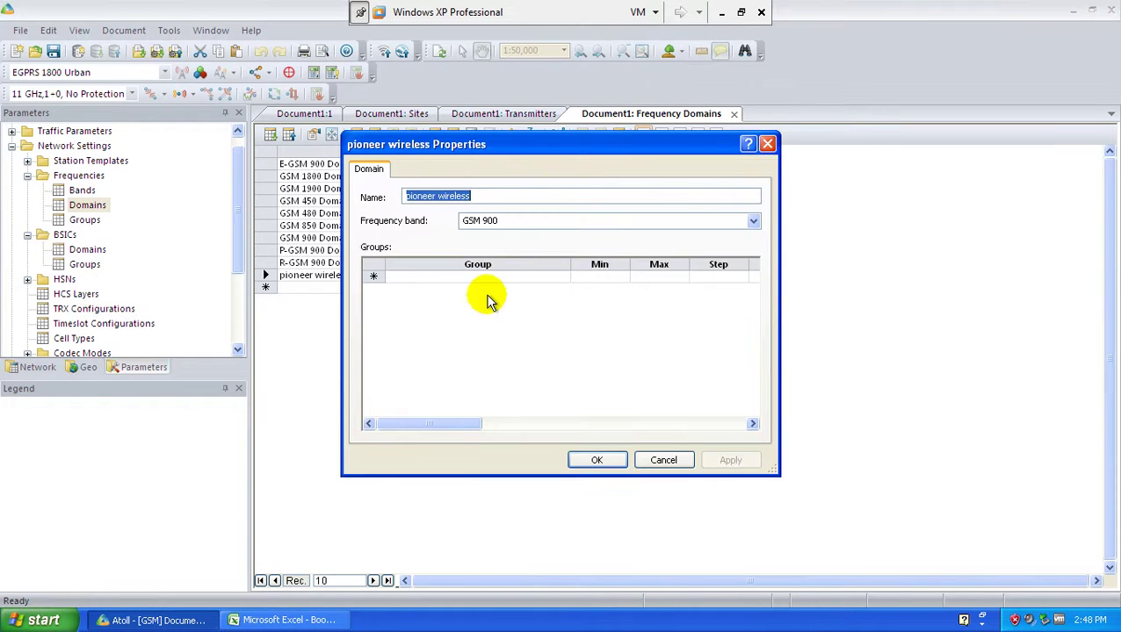
{"action": "left_click", "coordinate": [492, 279]}
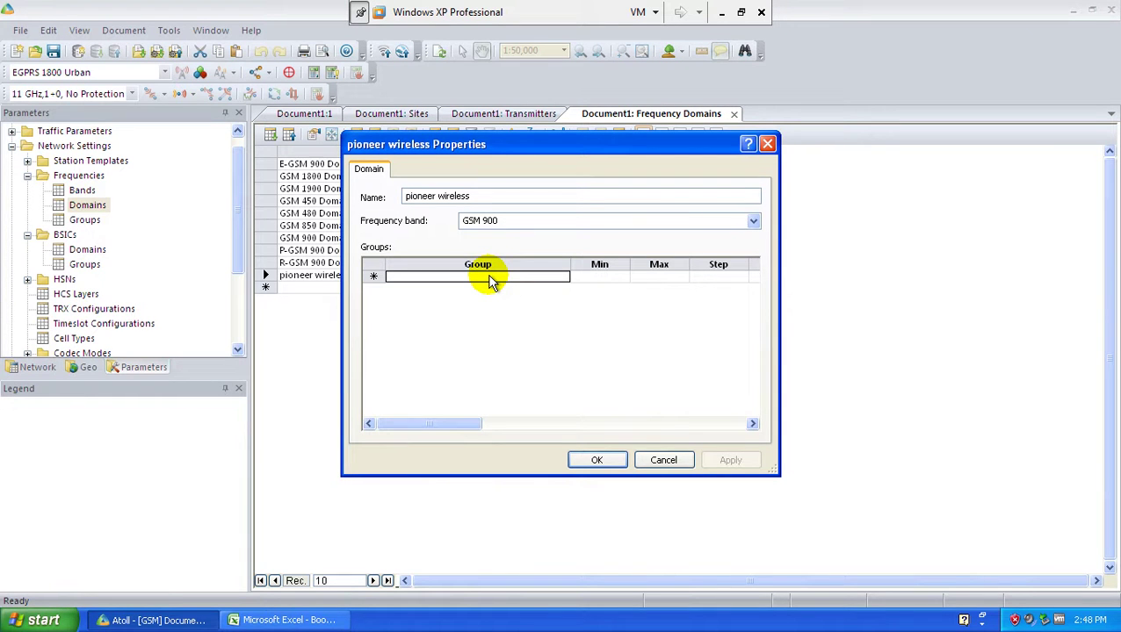
{"action": "type", "text": "pione"}
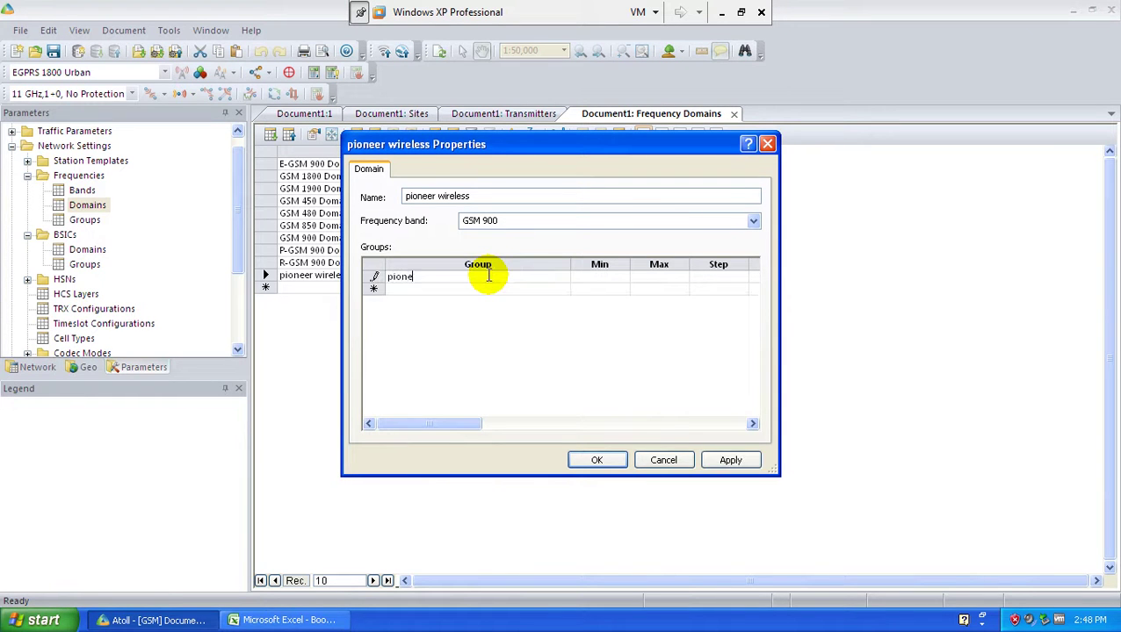
{"action": "type", "text": "er bcch"}
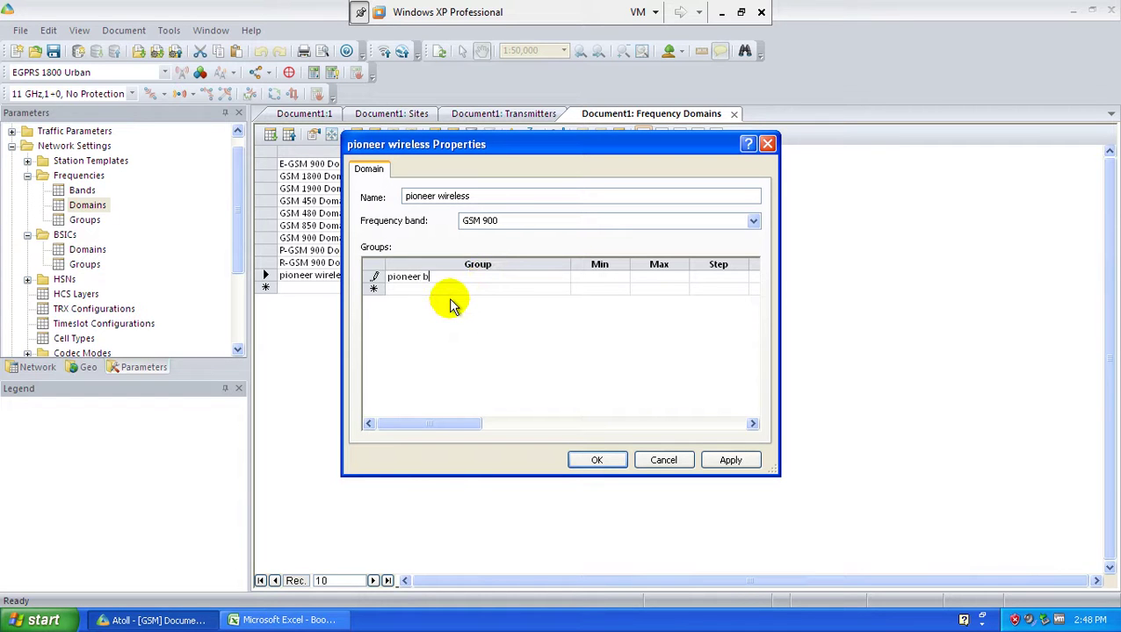
{"action": "key", "text": "BackSpace"}
{"action": "key", "text": "BackSpace"}
{"action": "key", "text": "BackSpace"}
{"action": "key", "text": "BackSpace"}
{"action": "type", "text": "BCCH"}
- Set the pioneer BCCH group's frequency range to minimum 1, maximum 12 and step 1, widening the dialog to show all columns
{"action": "left_click", "coordinate": [590, 279]}
{"action": "type", "text": "1"}
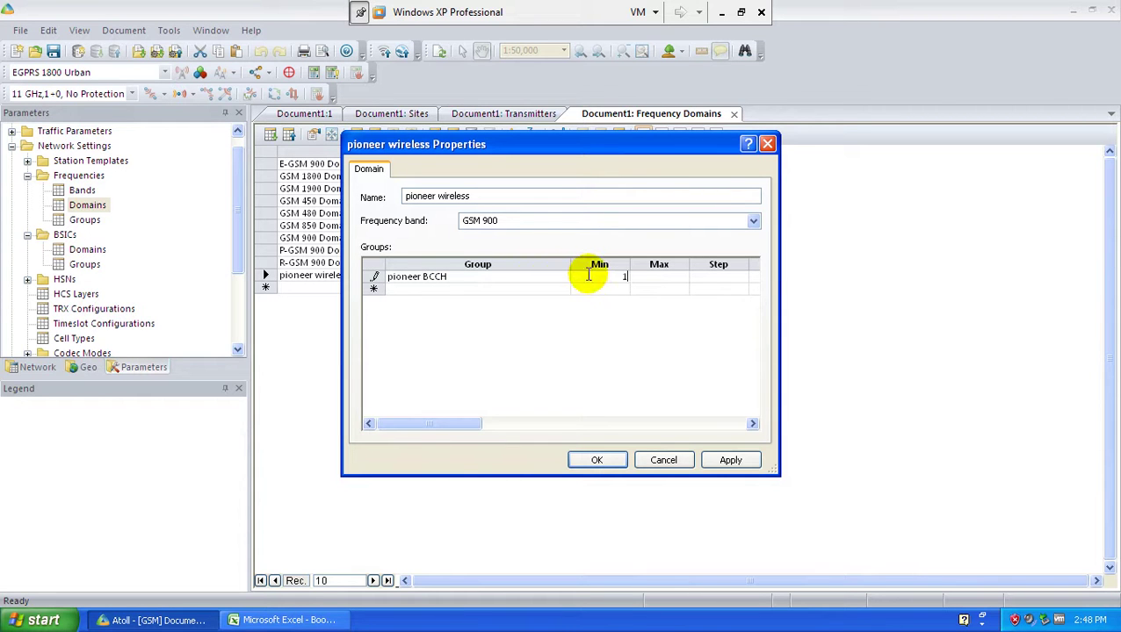
{"action": "left_click", "coordinate": [651, 283]}
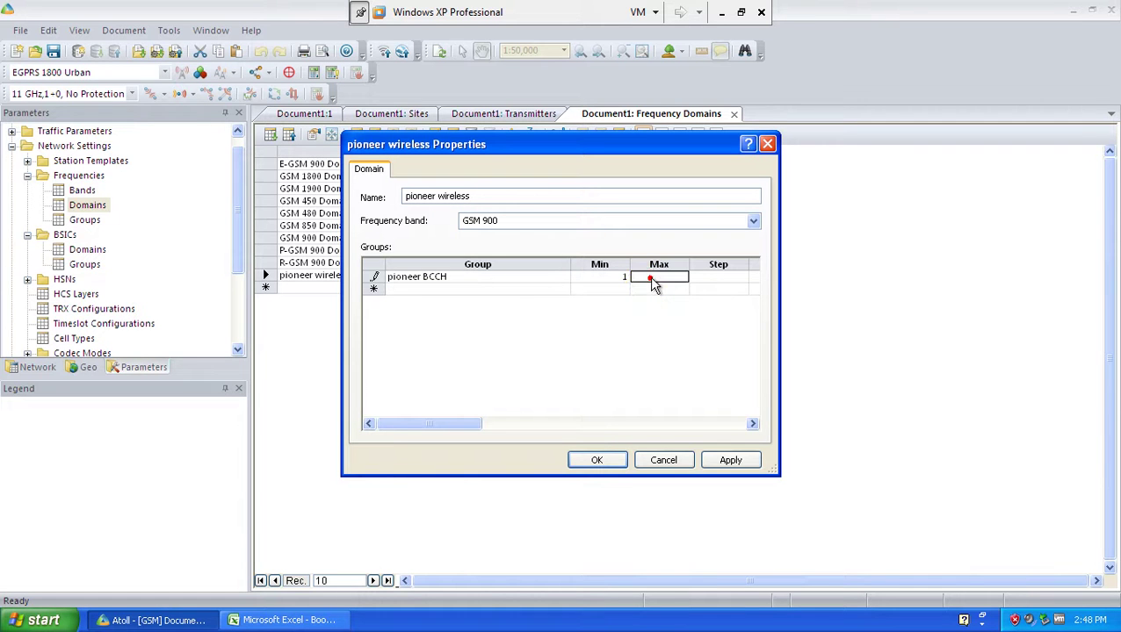
{"action": "type", "text": "12"}
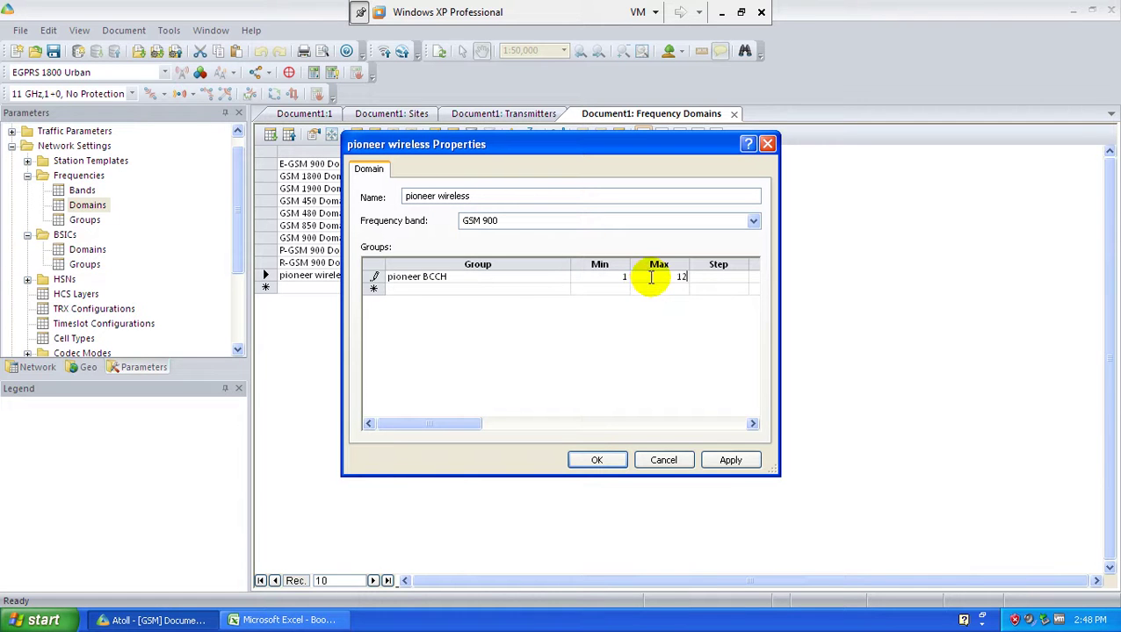
{"action": "left_click", "coordinate": [463, 424]}
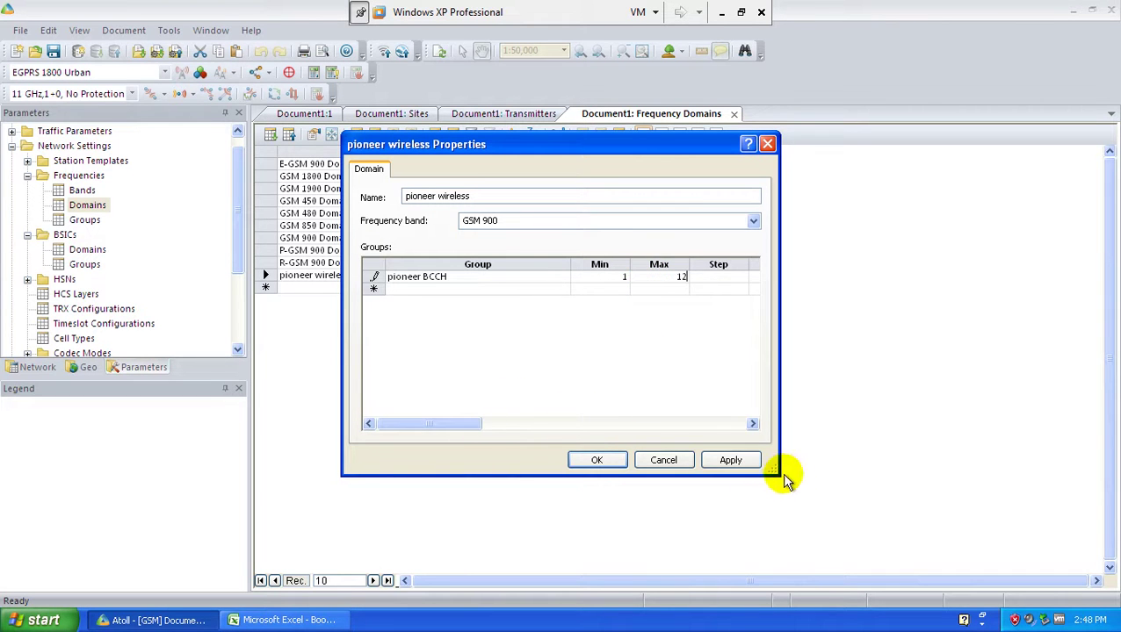
{"action": "left_click_drag", "start_coordinate": [775, 470], "coordinate": [1080, 353]}
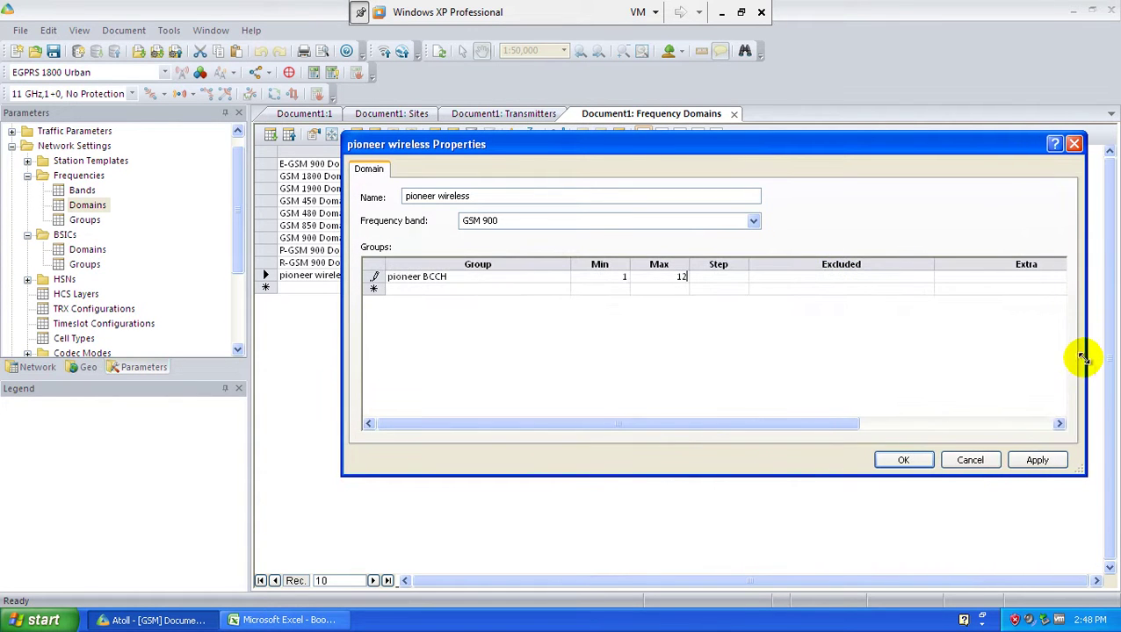
{"action": "left_click", "coordinate": [815, 279]}
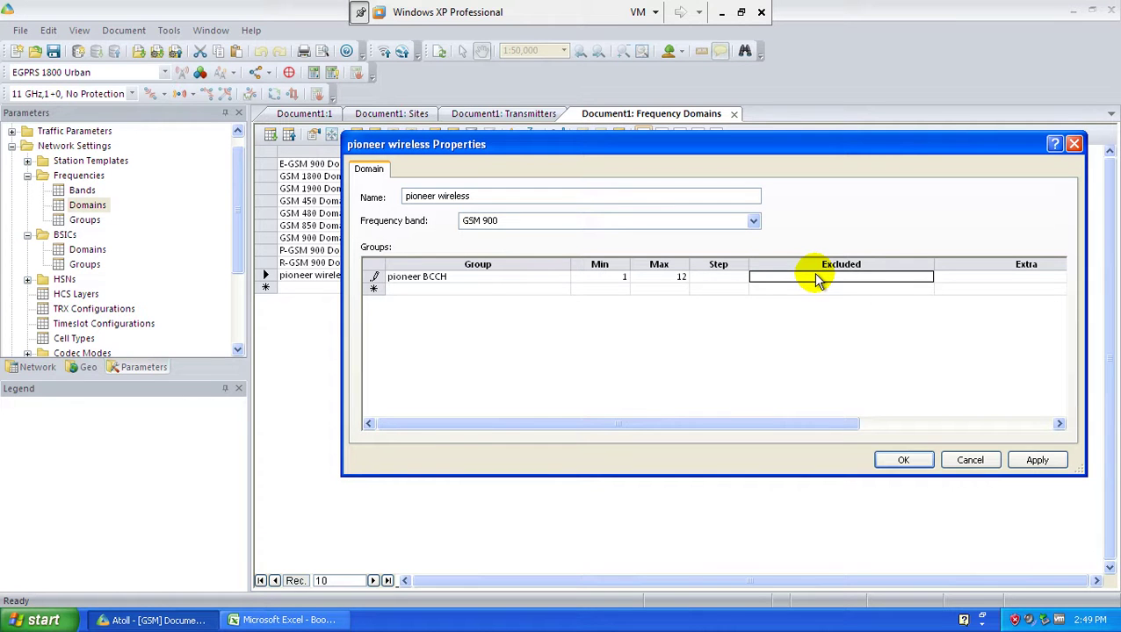
{"action": "left_click", "coordinate": [741, 276]}
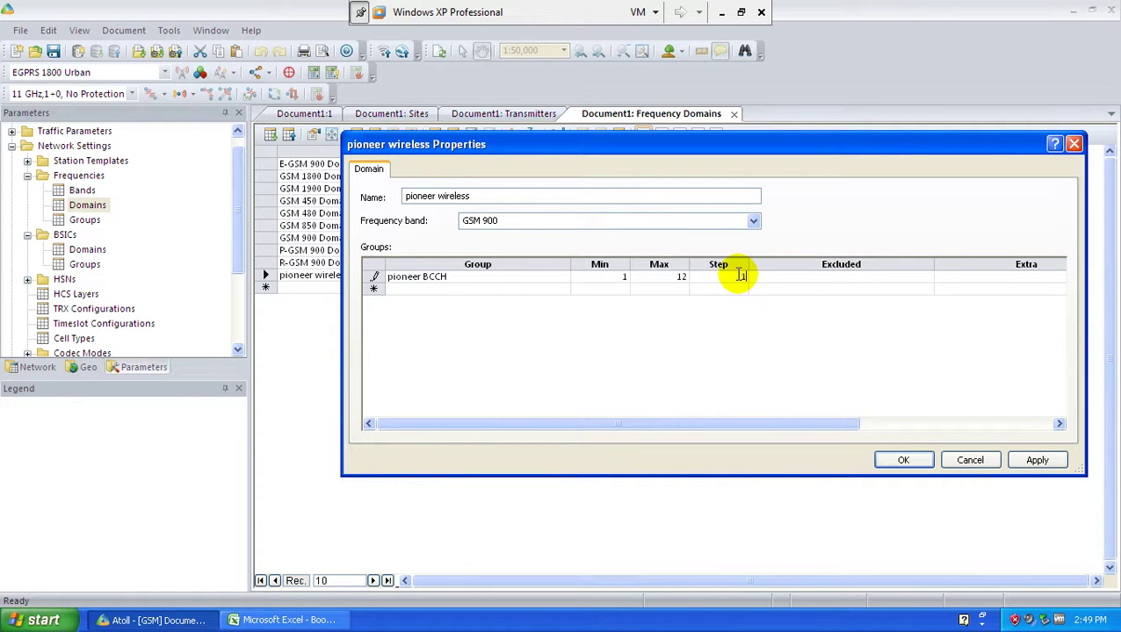
- Add a second PIONEER group below pioneer BCCH with minimum 14, maximum 41 and step 1
{"action": "left_click", "coordinate": [475, 290]}
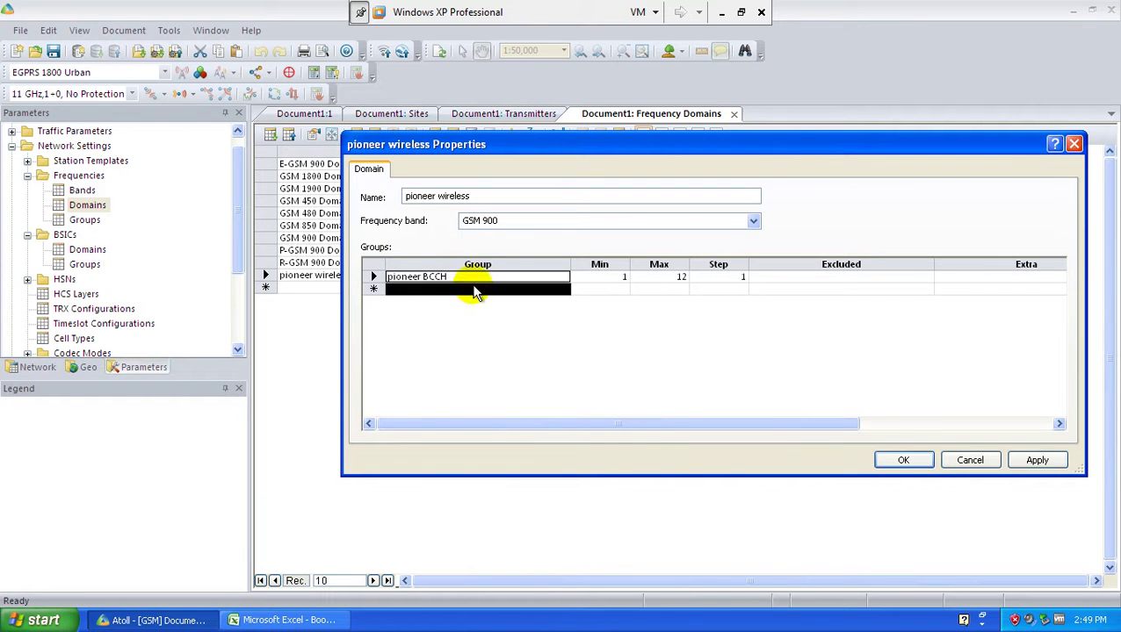
{"action": "left_click", "coordinate": [475, 290]}
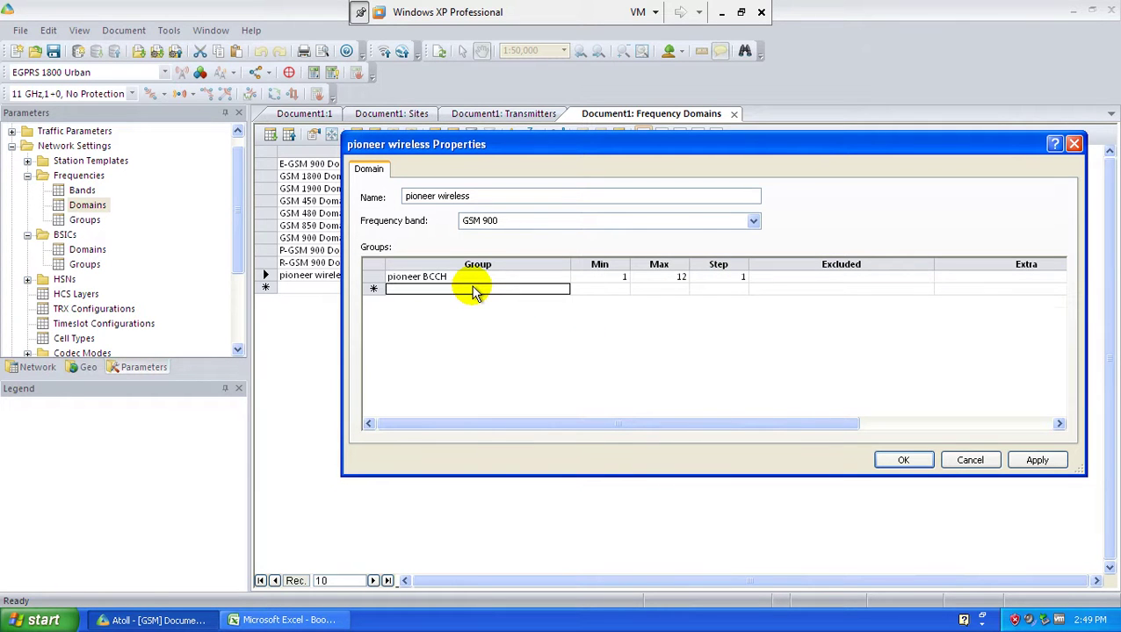
{"action": "type", "text": "PIONEER T"}
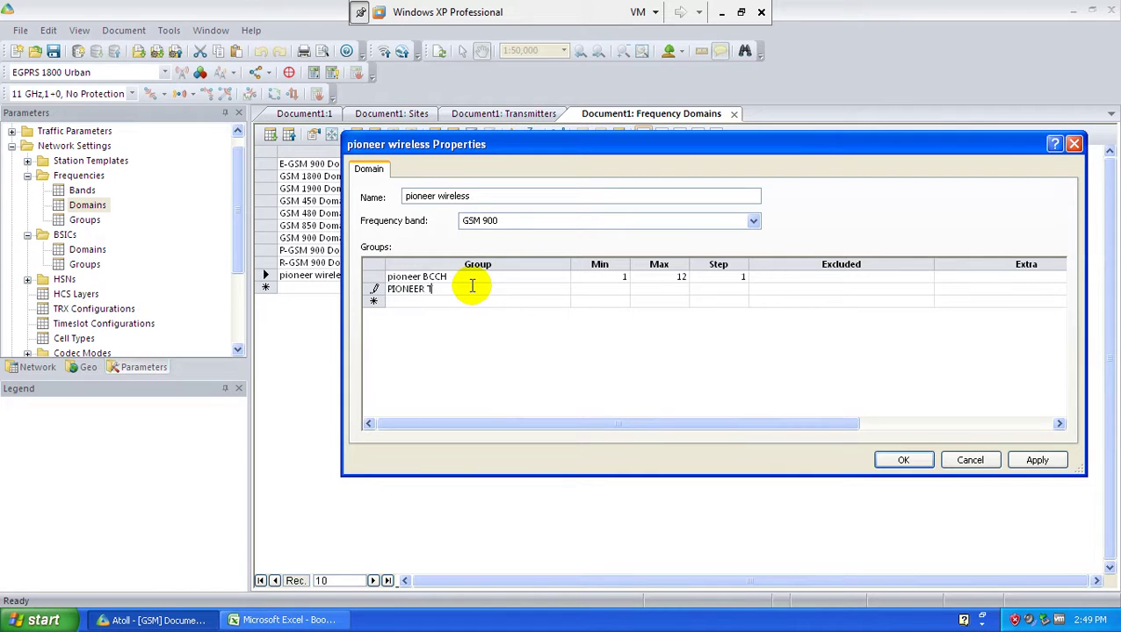
{"action": "key", "text": "Tab"}
{"action": "type", "text": "13"}
{"action": "key", "text": "Tab"}
{"action": "type", "text": "41"}
{"action": "key", "text": "Tab"}
{"action": "type", "text": "1"}
{"action": "key", "text": "Tab"}
{"action": "key", "text": "Tab"}
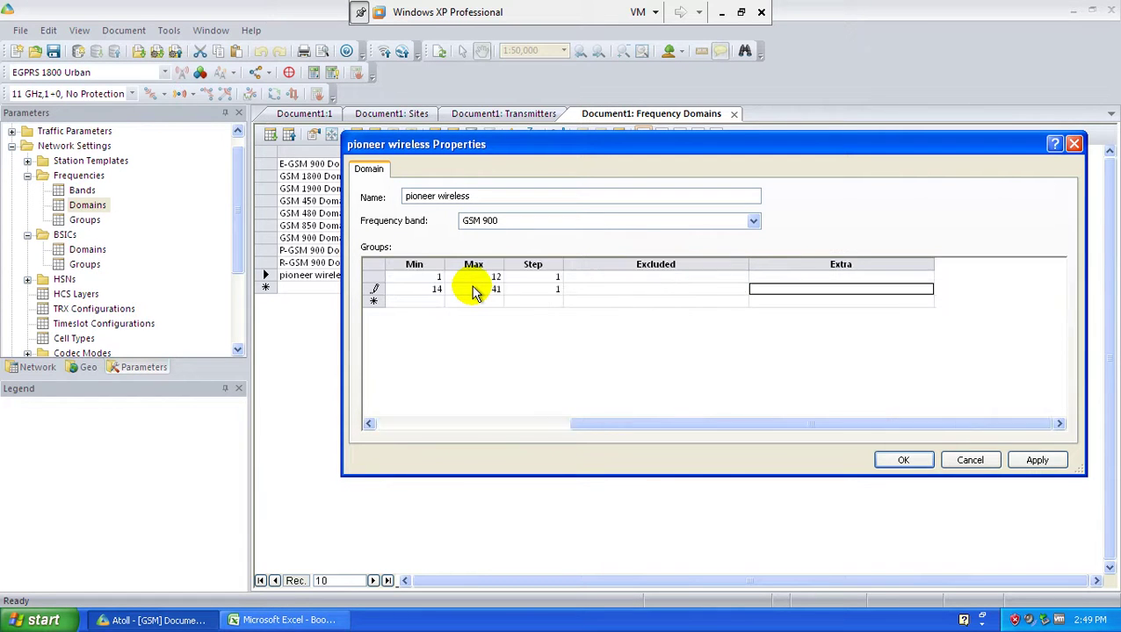
- Enter 13 as the second group's extra frequency, apply the domain properties and close the Frequency Domains table
{"action": "type", "text": "13"}
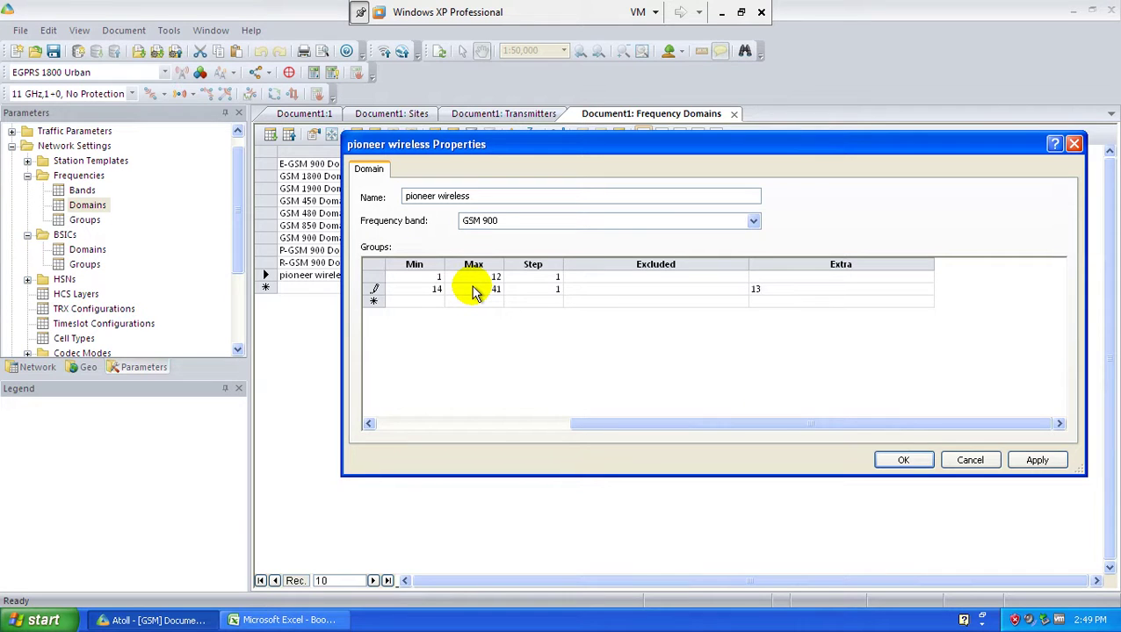
{"action": "left_click", "coordinate": [1038, 462]}
{"action": "left_click", "coordinate": [957, 464]}
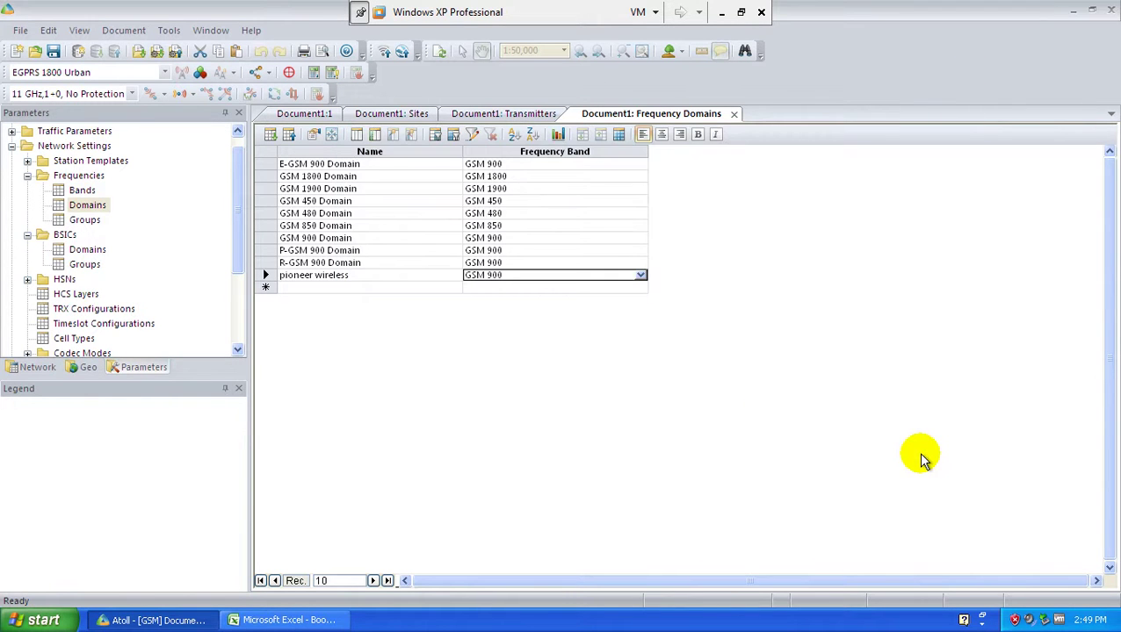
{"action": "left_click", "coordinate": [734, 114]}
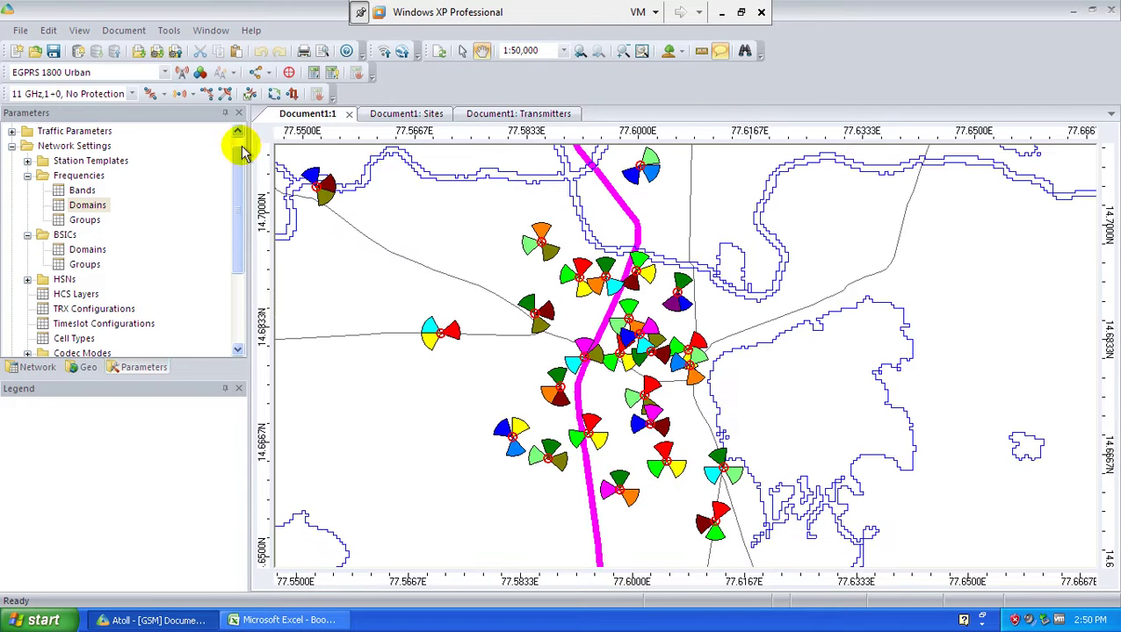
- Open the HSN Domains table and add a domain named PIONEER WIRELESS HSN
{"action": "left_click", "coordinate": [28, 237]}
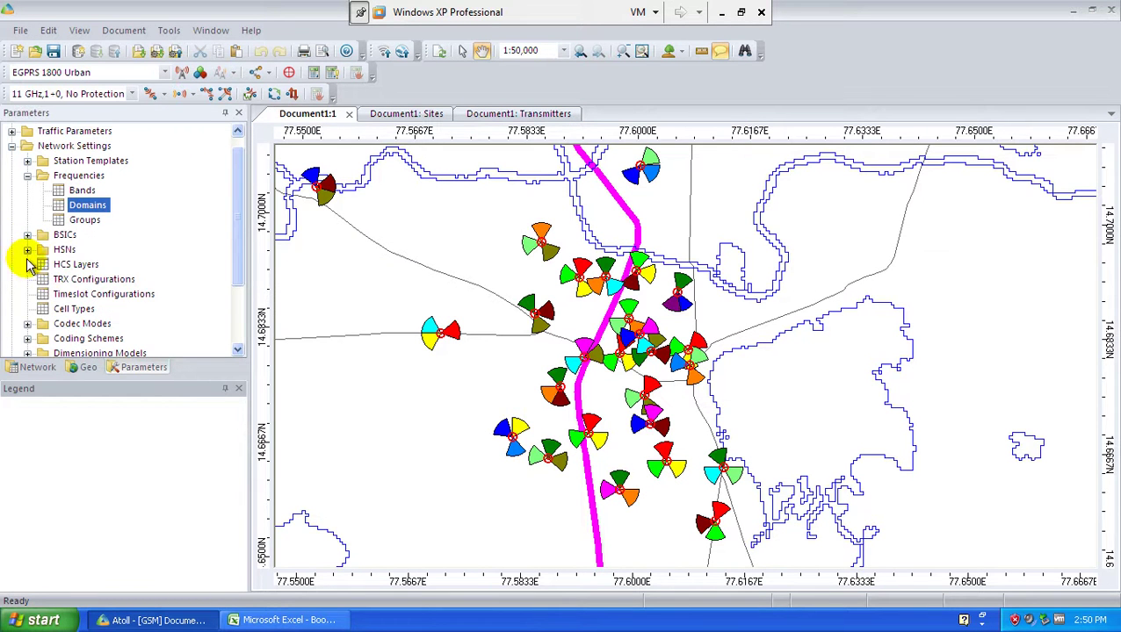
{"action": "left_click", "coordinate": [28, 250]}
{"action": "right_click", "coordinate": [81, 265]}
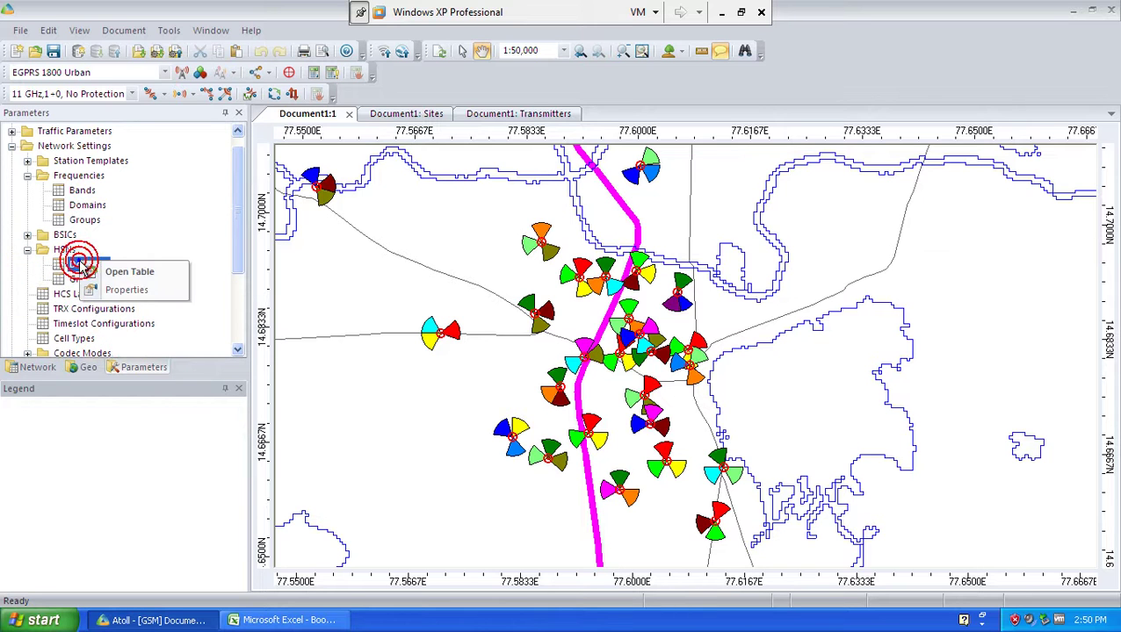
{"action": "left_click", "coordinate": [110, 272]}
{"action": "left_click", "coordinate": [361, 179]}
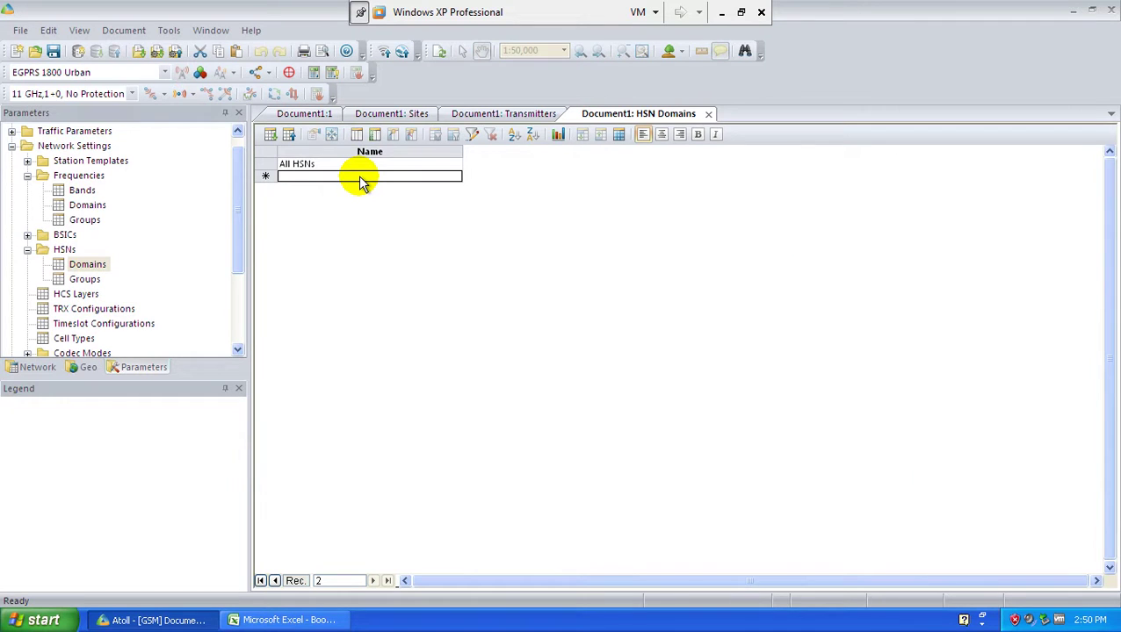
{"action": "type", "text": "PIONEER WIRELESS HSN"}
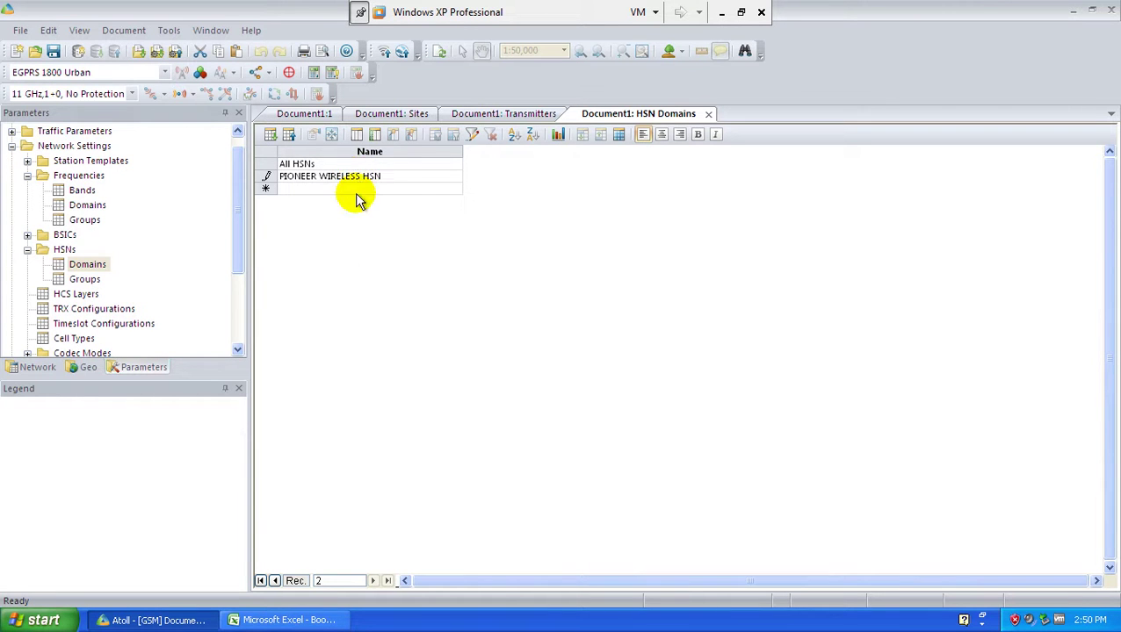
{"action": "left_click", "coordinate": [414, 165]}
{"action": "left_click", "coordinate": [414, 175]}
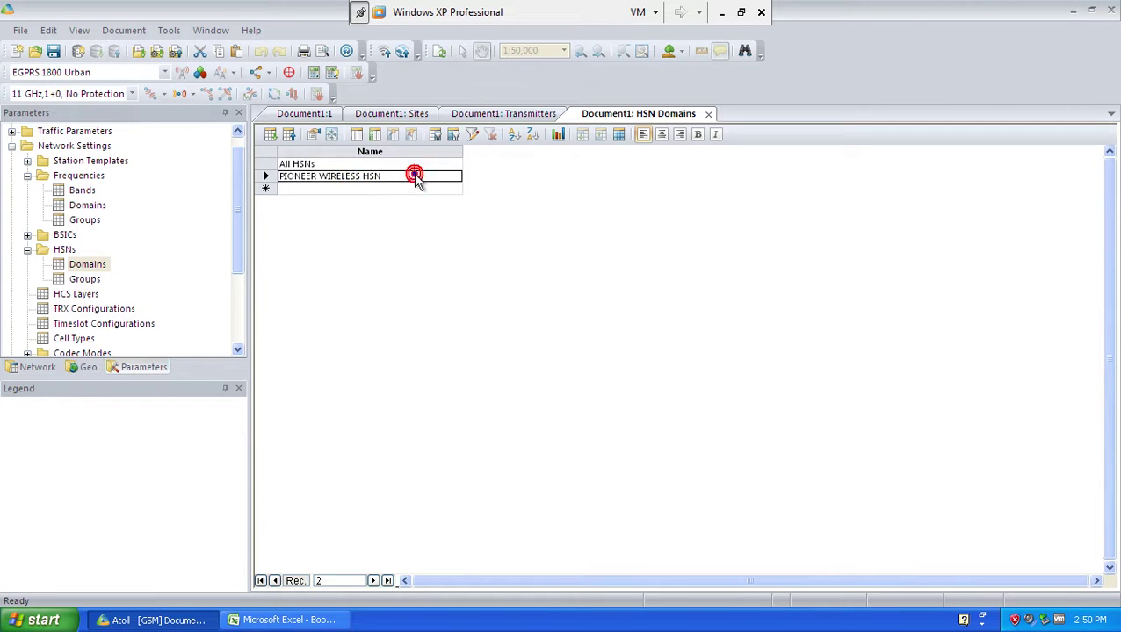
- Open the record properties of the PIONEER WIRELESS HSN domain and add a group named PIONEER HSN
{"action": "right_click", "coordinate": [415, 175]}
{"action": "left_click", "coordinate": [485, 231]}
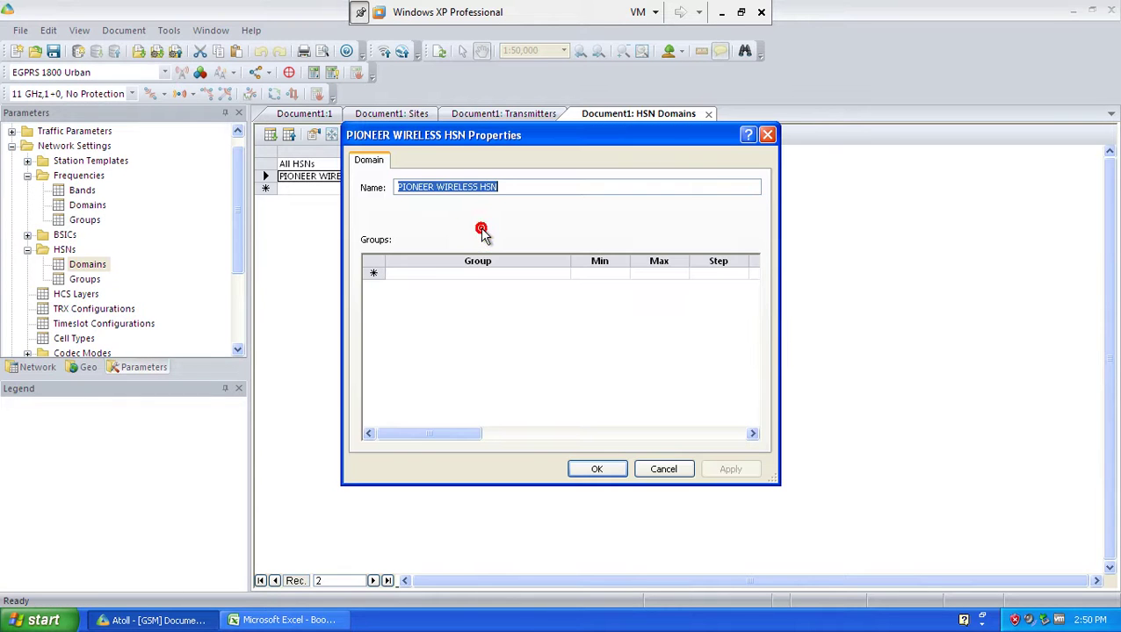
{"action": "left_click", "coordinate": [464, 276]}
{"action": "type", "text": "PIONEER HSN"}
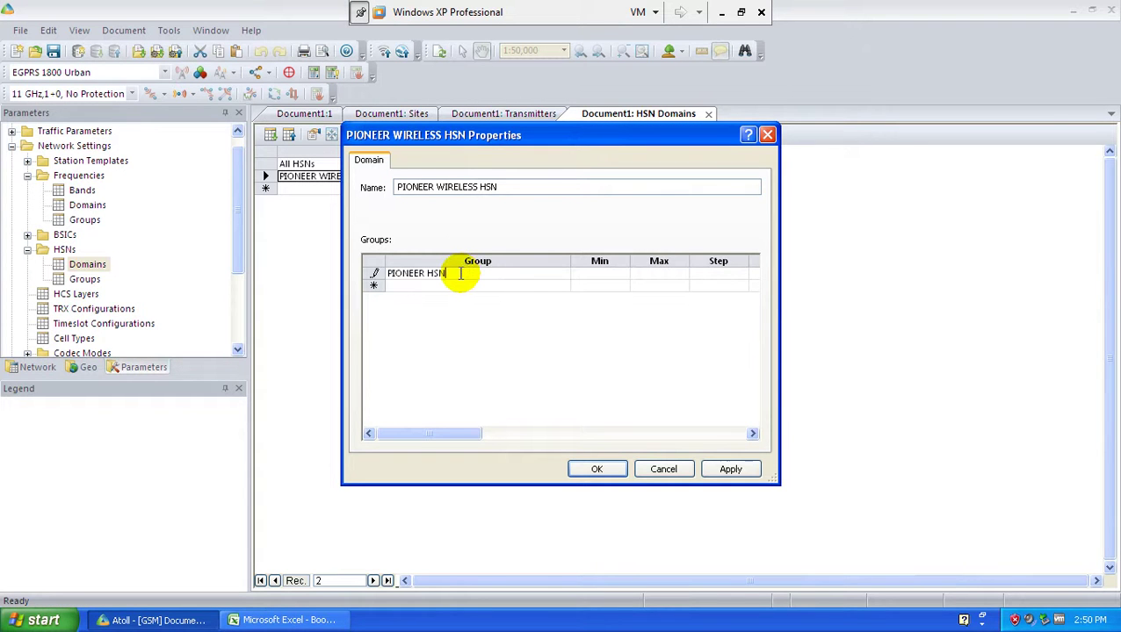
{"action": "key", "text": "Tab"}
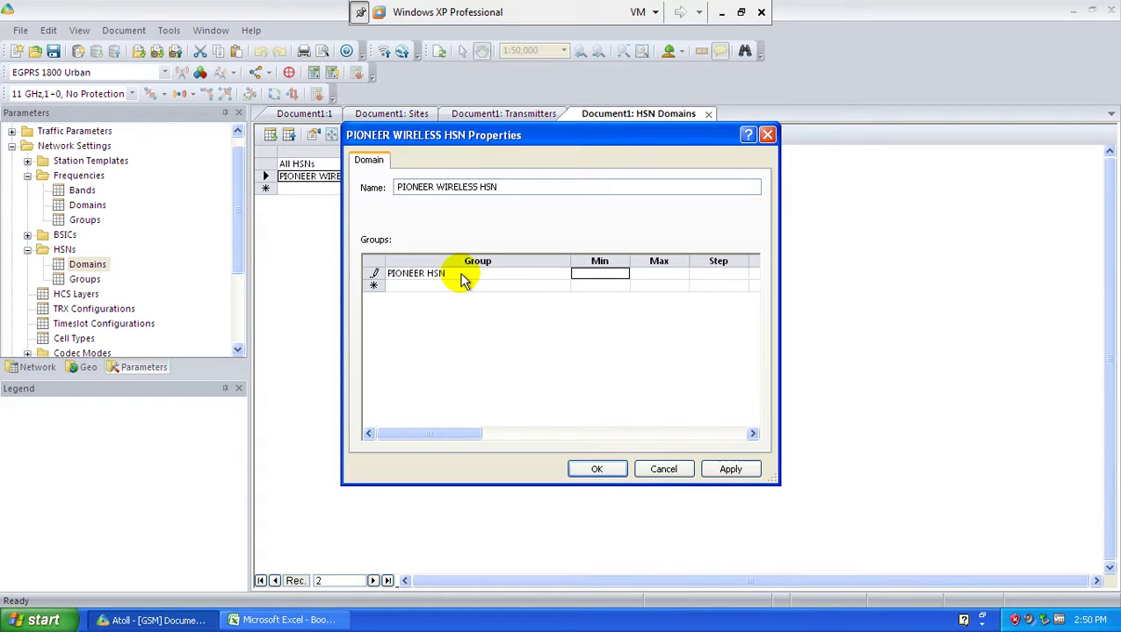
- Set the PIONEER HSN group to minimum 1, maximum 63 and step 2, and save the domain properties
{"action": "type", "text": "1"}
{"action": "key", "text": "Tab"}
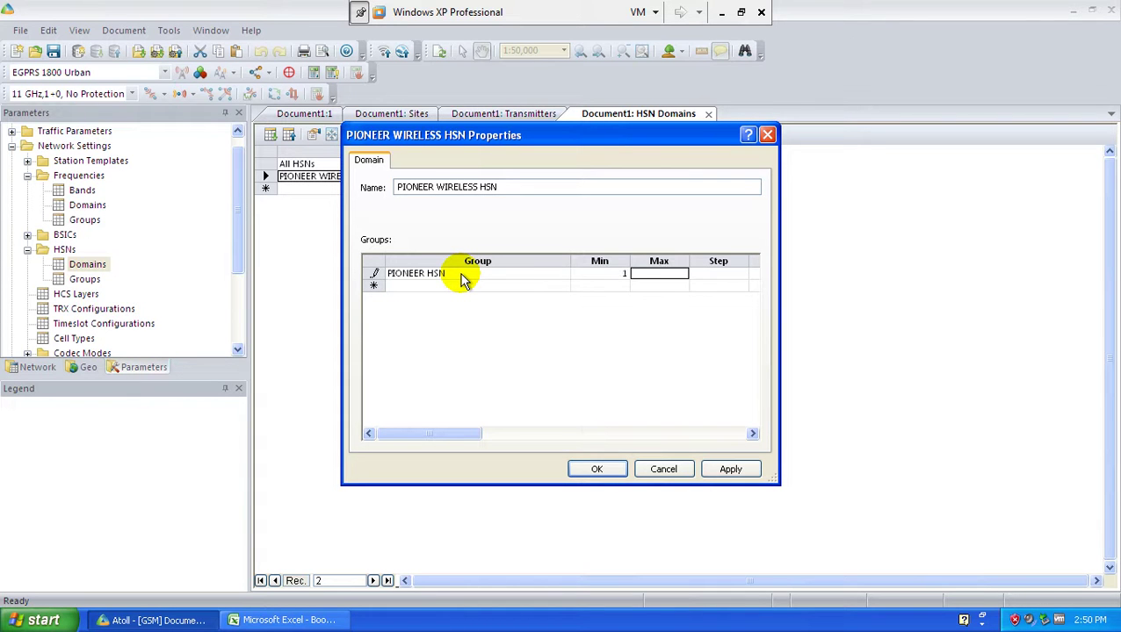
{"action": "type", "text": "63"}
{"action": "key", "text": "Tab"}
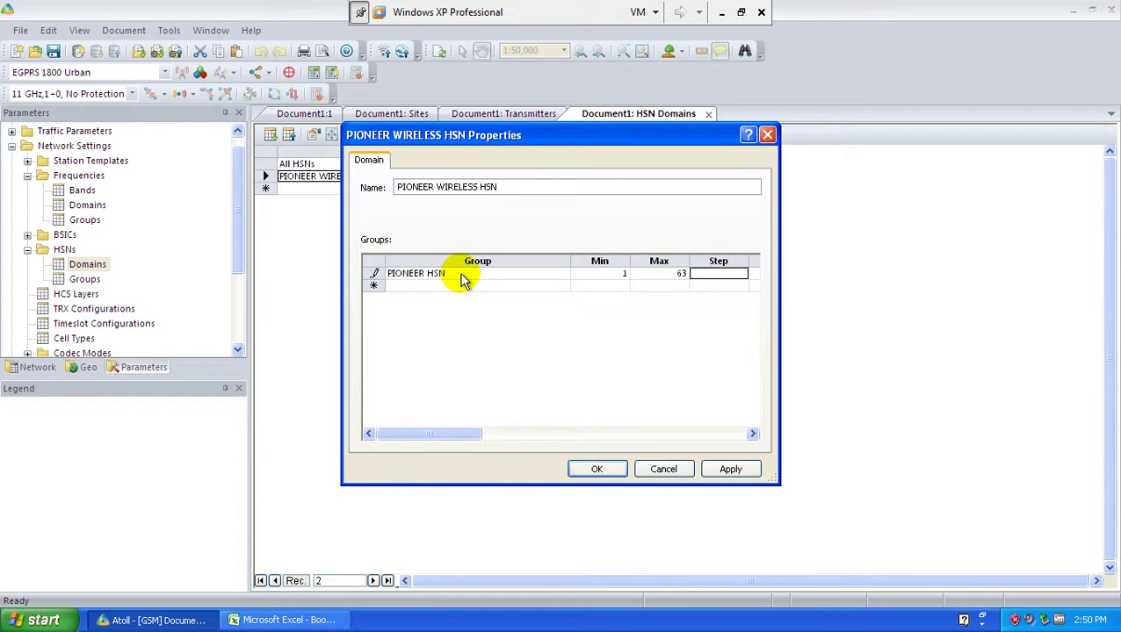
{"action": "type", "text": "2"}
{"action": "key", "text": "Tab"}
{"action": "key", "text": "Tab"}
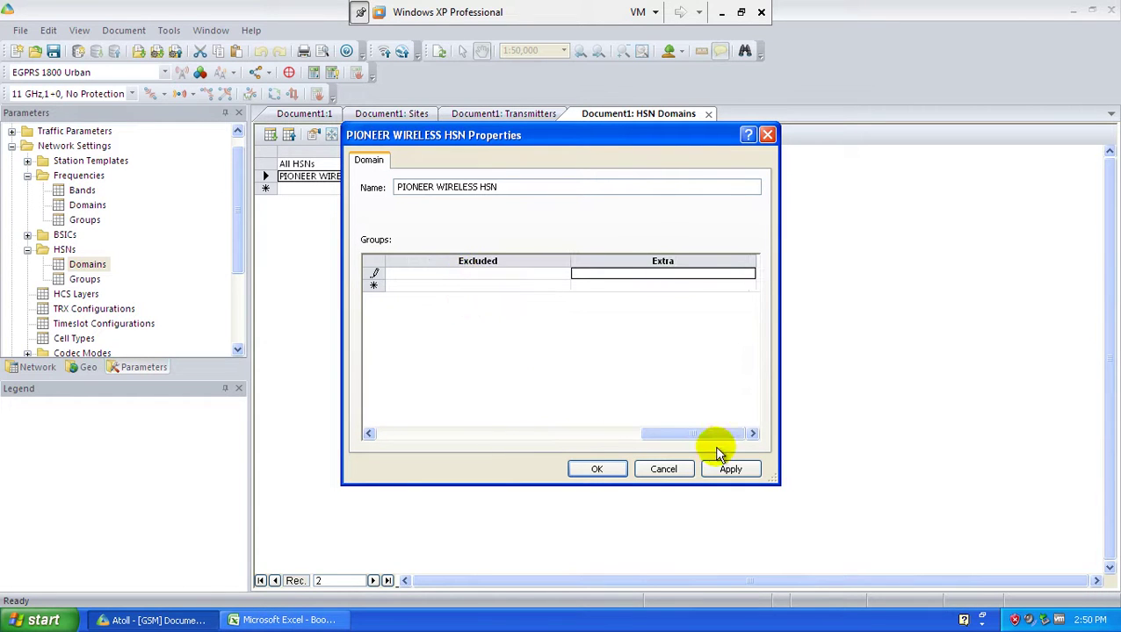
{"action": "left_click", "coordinate": [733, 470]}
{"action": "left_click", "coordinate": [596, 469]}
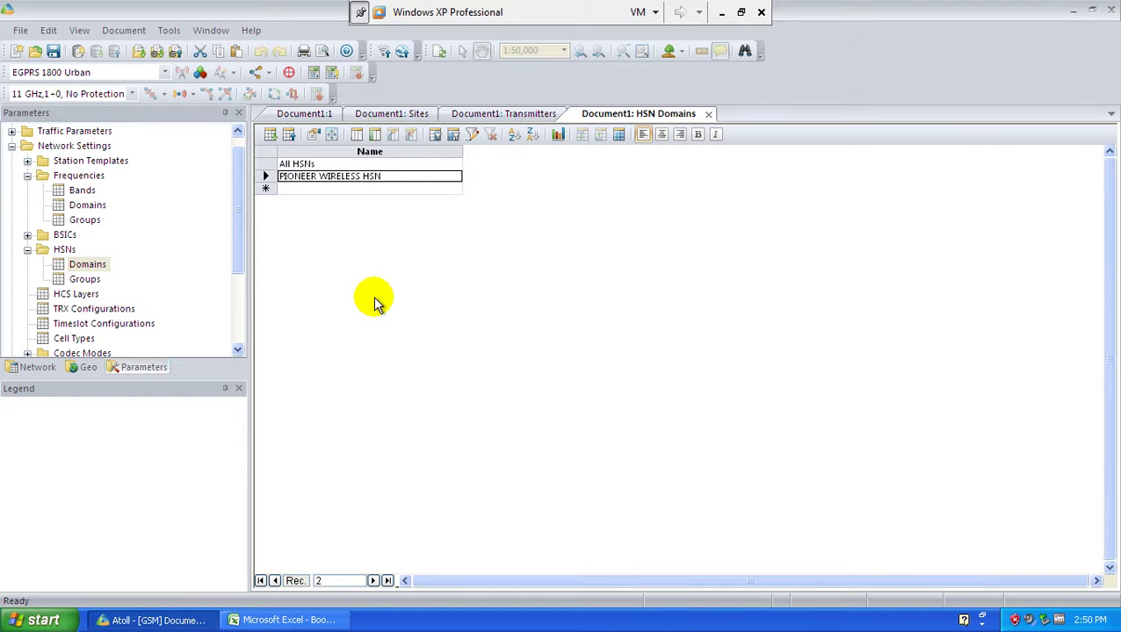
- Collapse the HSNs folder and open the TRX Configurations table to examine its Max GPRS CS column
{"action": "left_click", "coordinate": [27, 249]}
{"action": "double_click", "coordinate": [66, 283]}
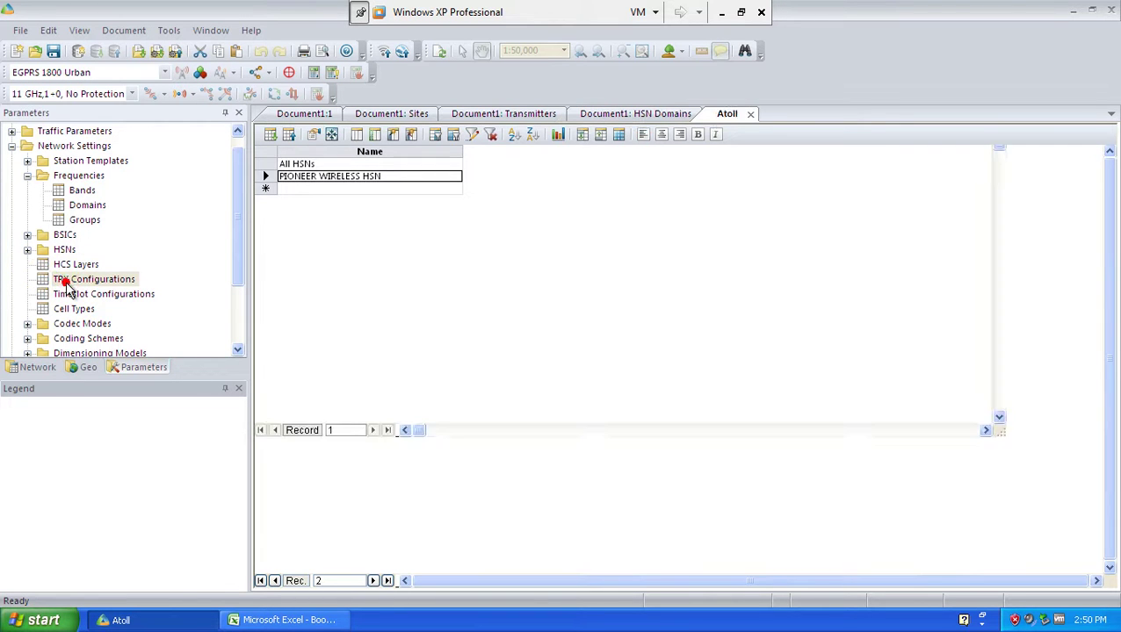
{"action": "left_click", "coordinate": [339, 197]}
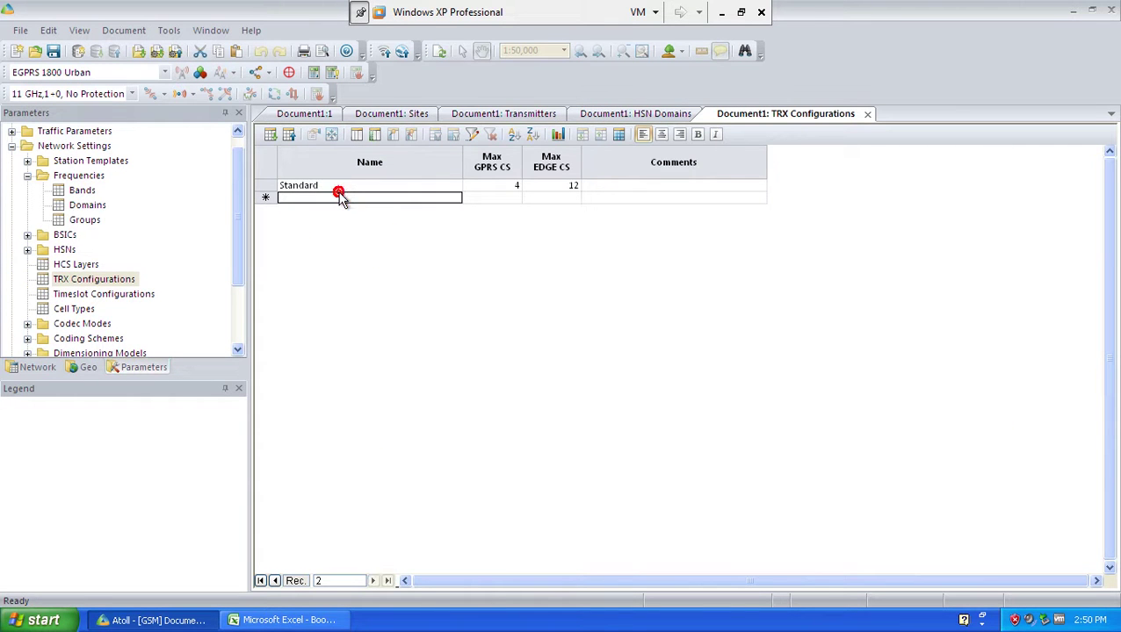
{"action": "right_click", "coordinate": [337, 195]}
{"action": "left_click", "coordinate": [492, 163]}
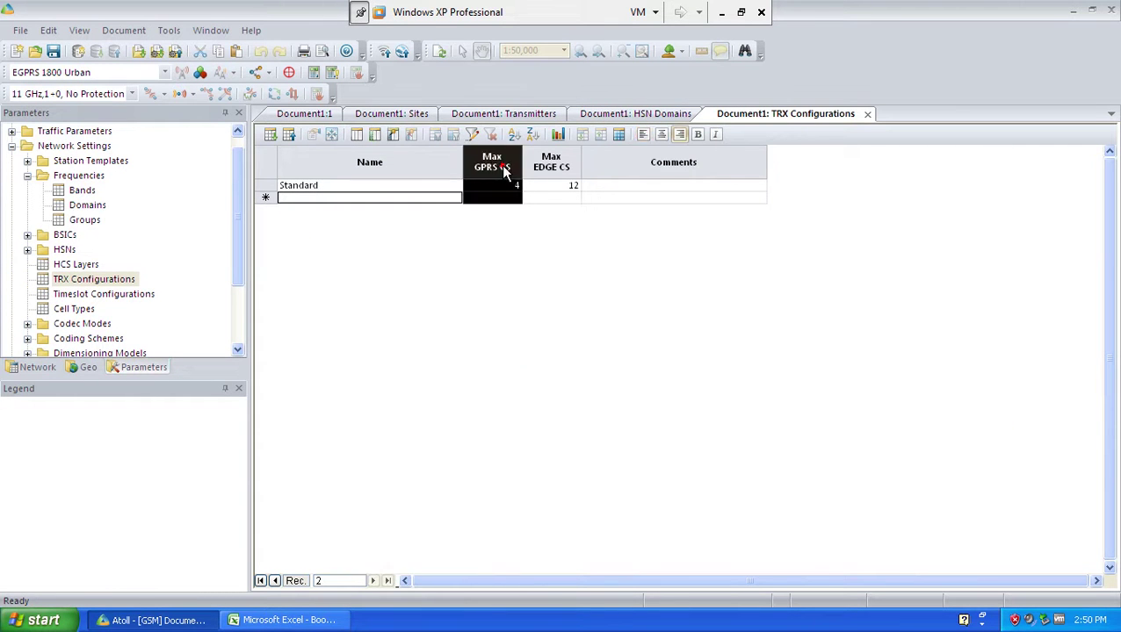
- Examine the Max EDGE CS column of the TRX configurations, close that table, and review the Cell Types table before closing it
{"action": "left_click", "coordinate": [565, 171]}
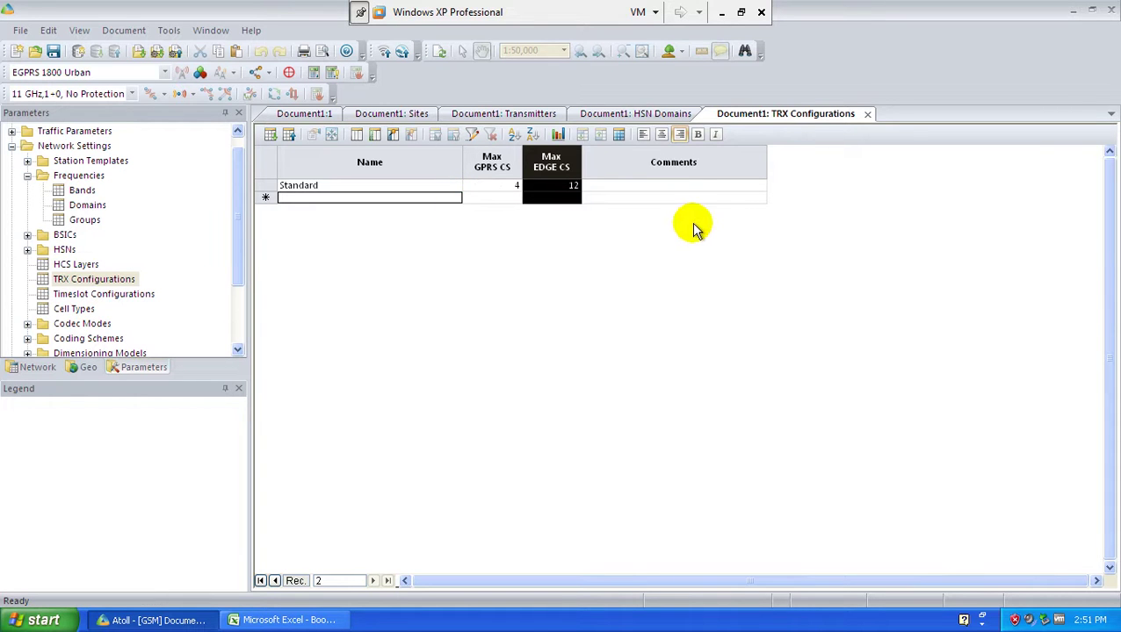
{"action": "left_click", "coordinate": [868, 115]}
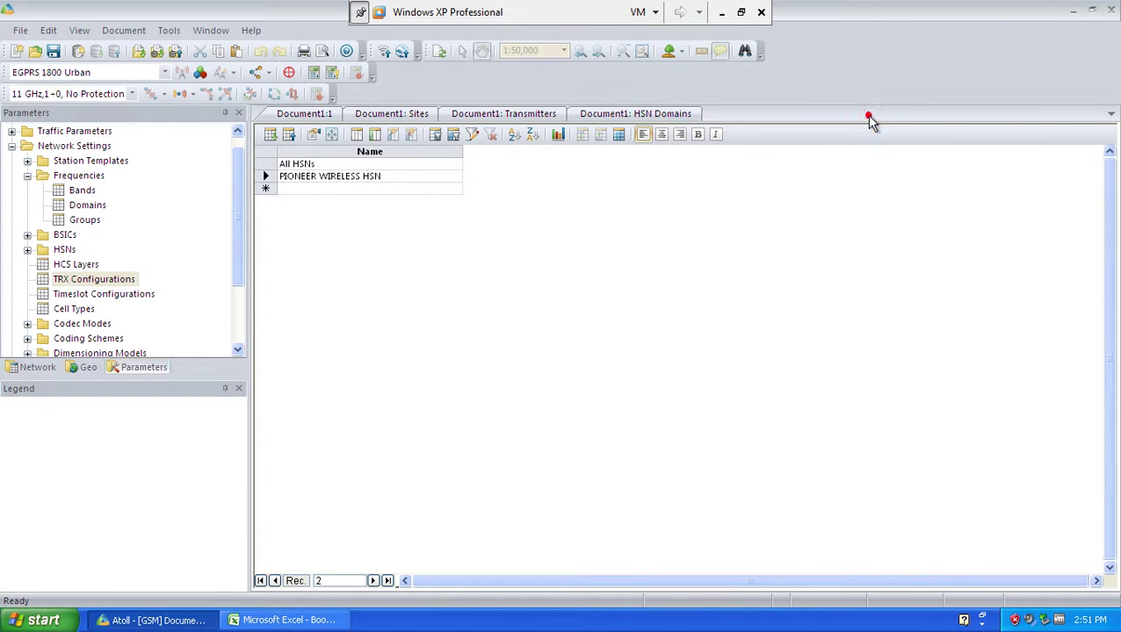
{"action": "double_click", "coordinate": [137, 281]}
{"action": "left_click", "coordinate": [80, 314]}
{"action": "double_click", "coordinate": [84, 318]}
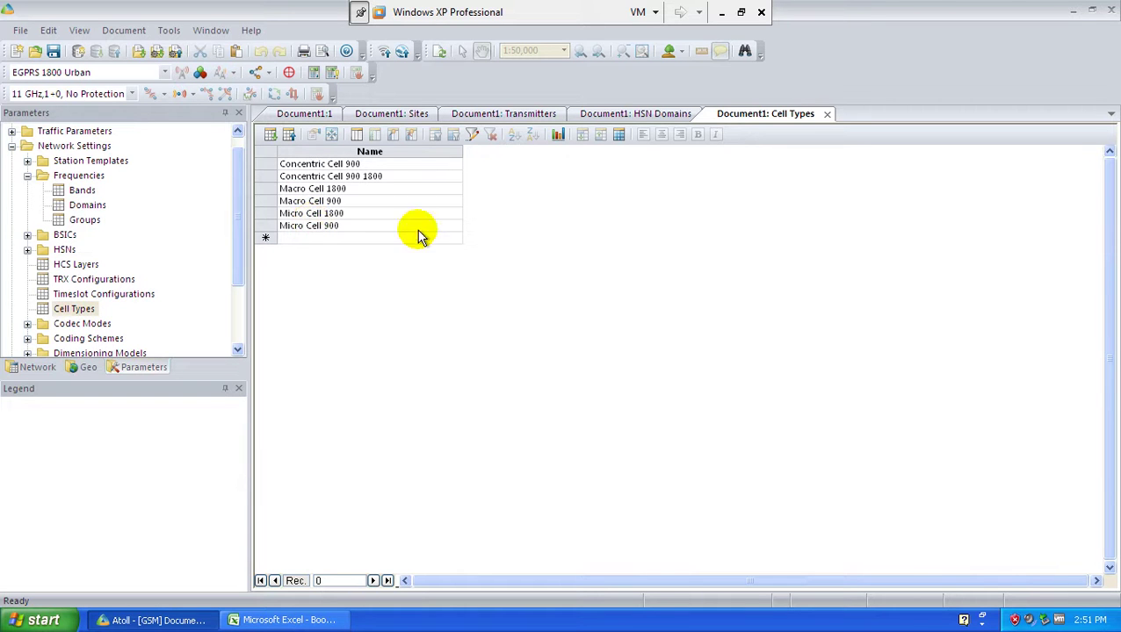
{"action": "left_click", "coordinate": [827, 114]}
- Review the Codec Modes list, collapse its folder, and close the Codec Modes and HSN Domains tables
{"action": "left_click_drag", "start_coordinate": [233, 244], "coordinate": [238, 290]}
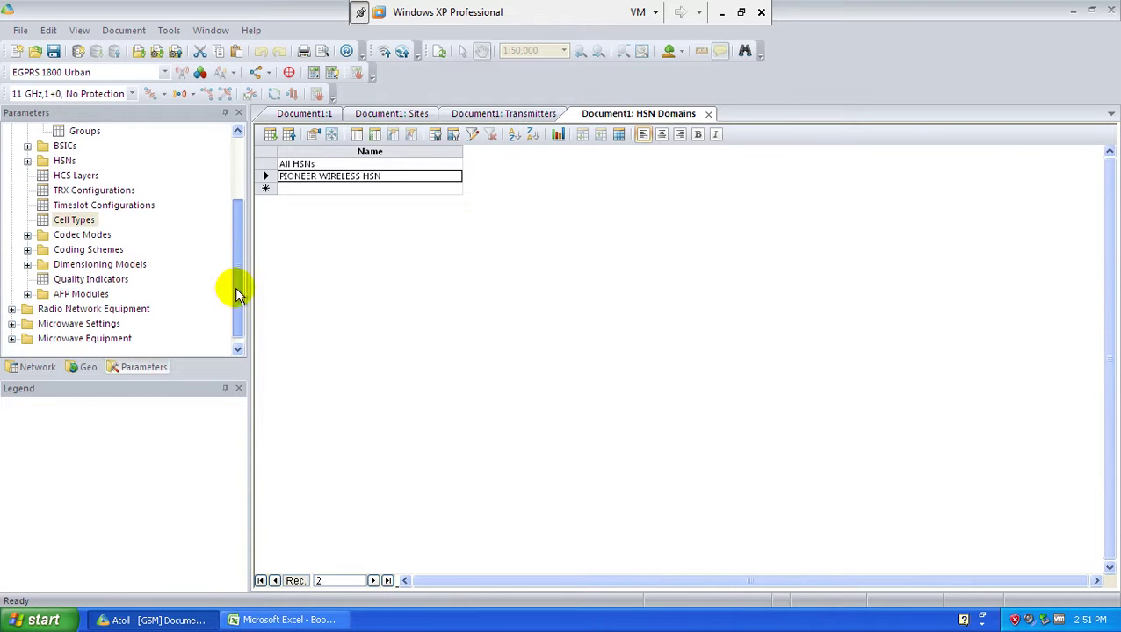
{"action": "double_click", "coordinate": [54, 235]}
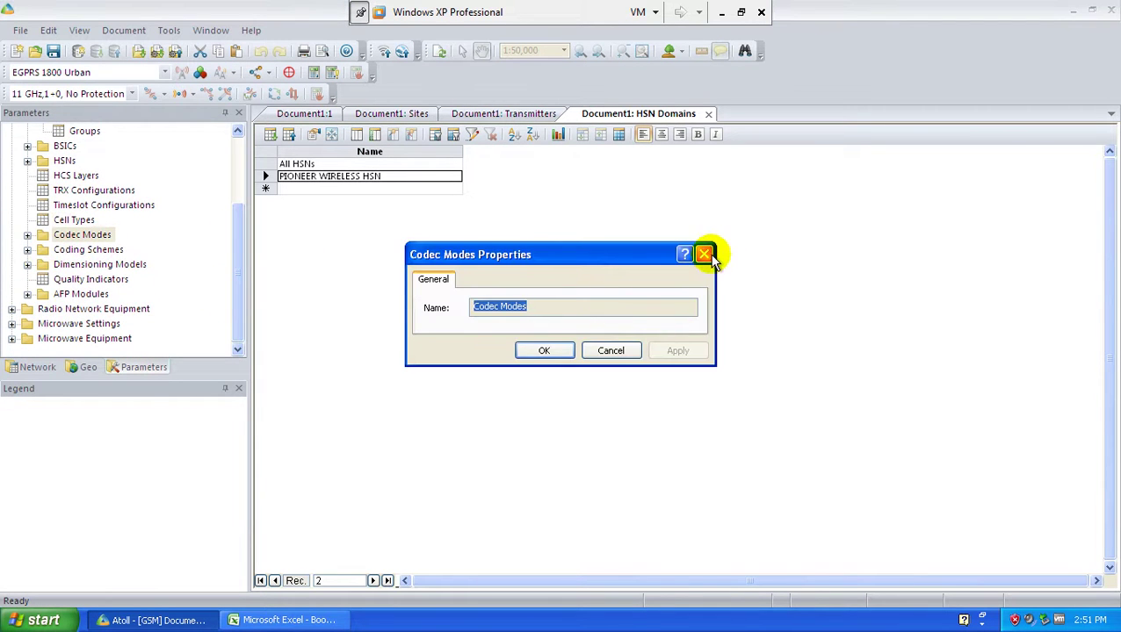
{"action": "left_click", "coordinate": [704, 254]}
{"action": "left_click", "coordinate": [28, 234]}
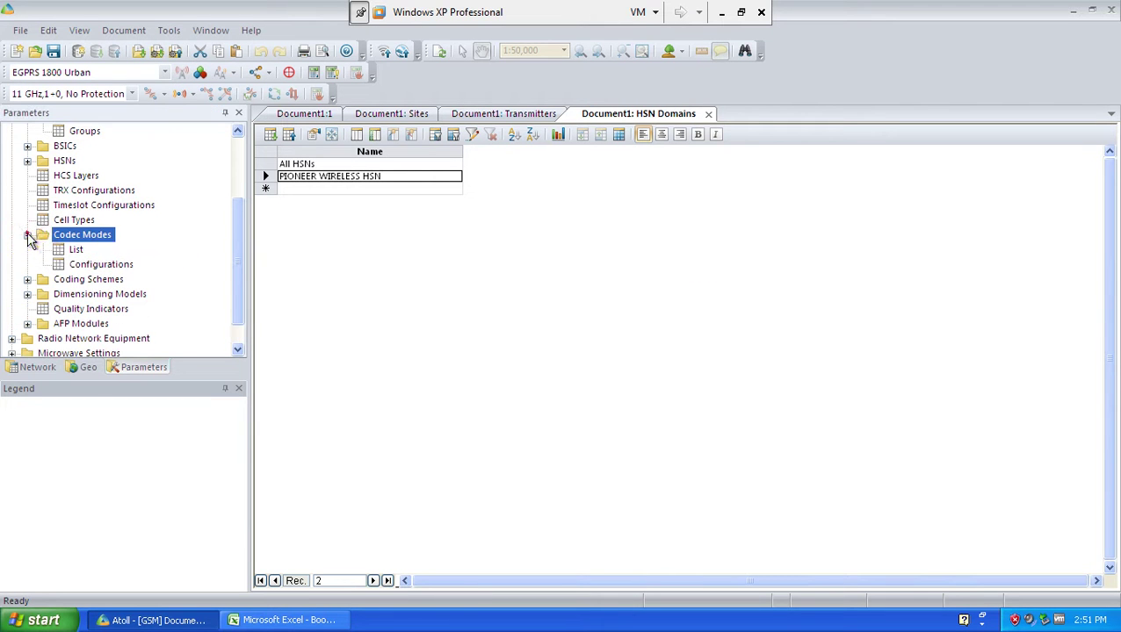
{"action": "double_click", "coordinate": [70, 251]}
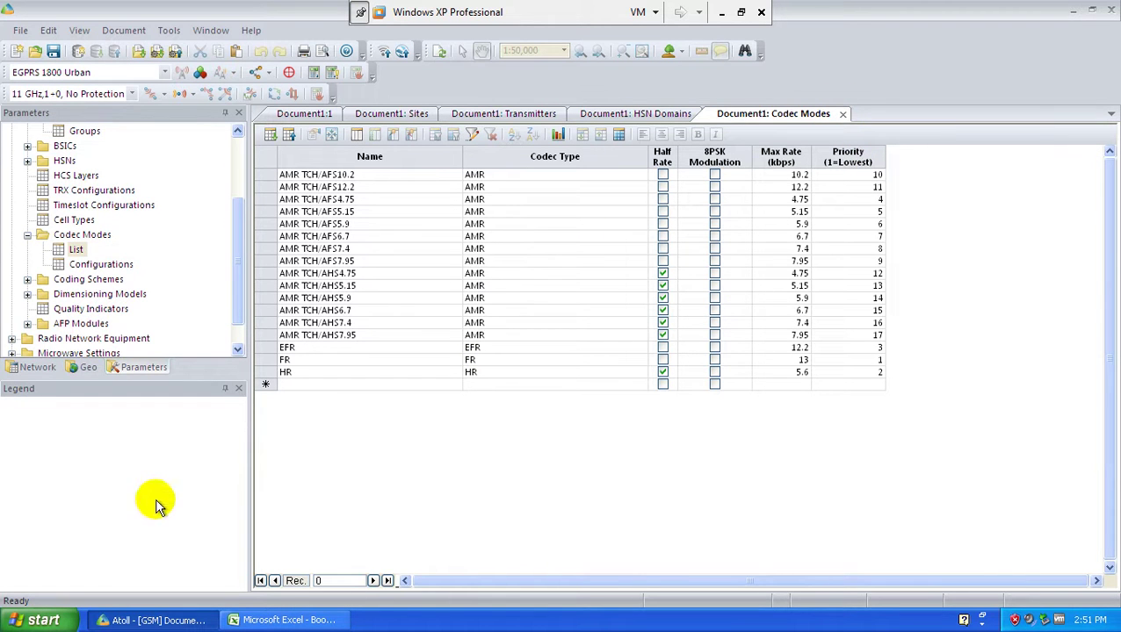
{"action": "left_click", "coordinate": [28, 235]}
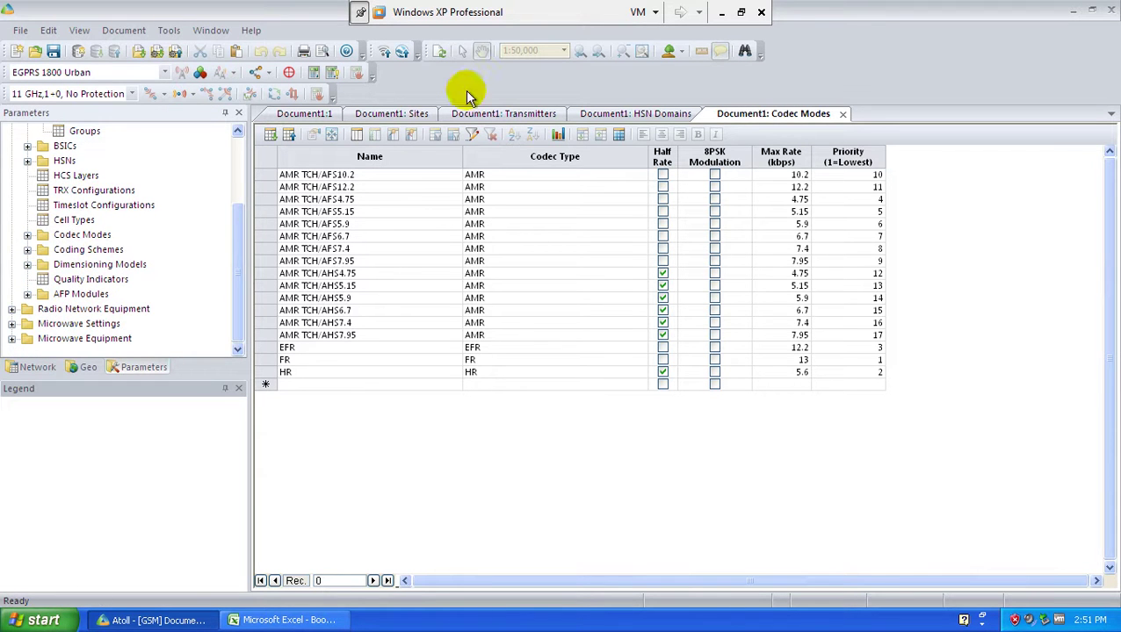
{"action": "left_click", "coordinate": [843, 114]}
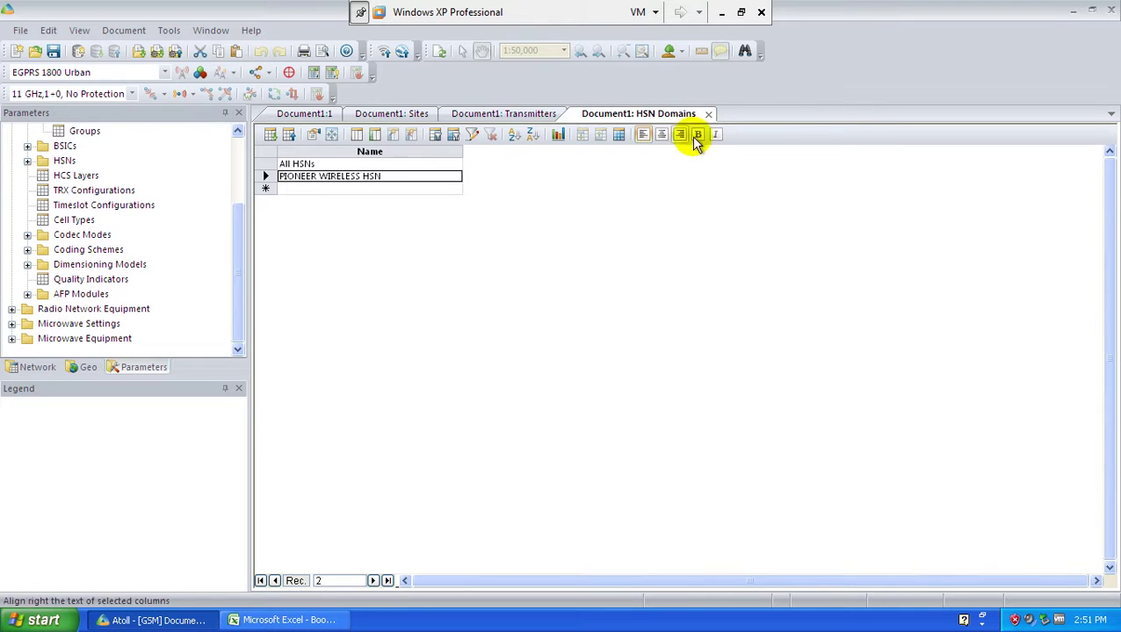
{"action": "left_click", "coordinate": [710, 115]}
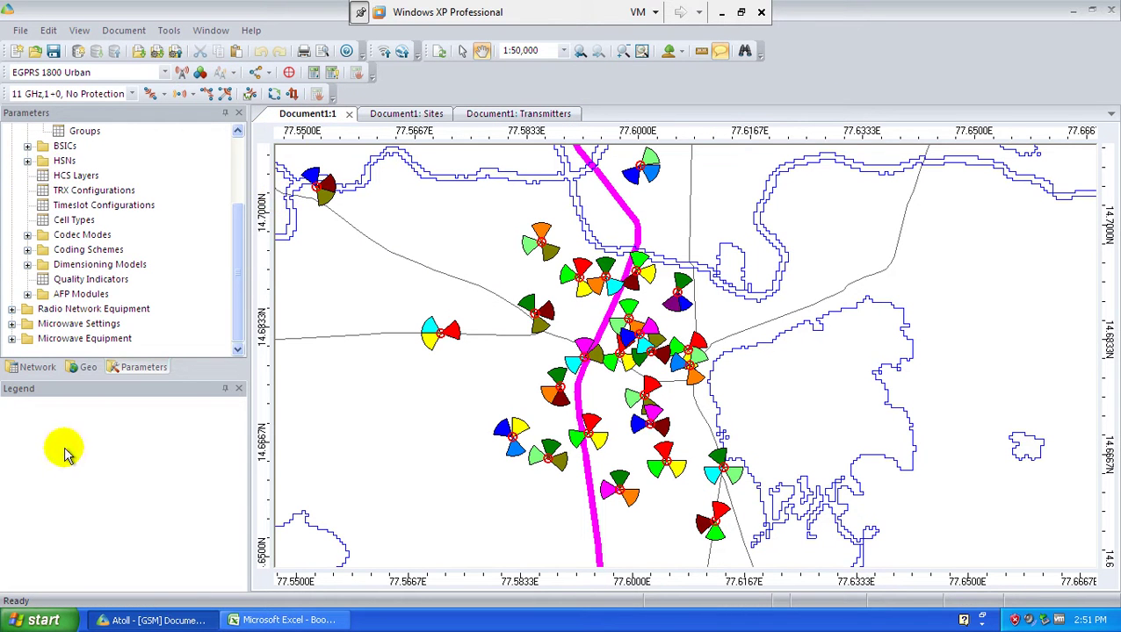
- Open the standard data table of the subcells for the Transmitters folder
{"action": "left_click", "coordinate": [36, 367]}
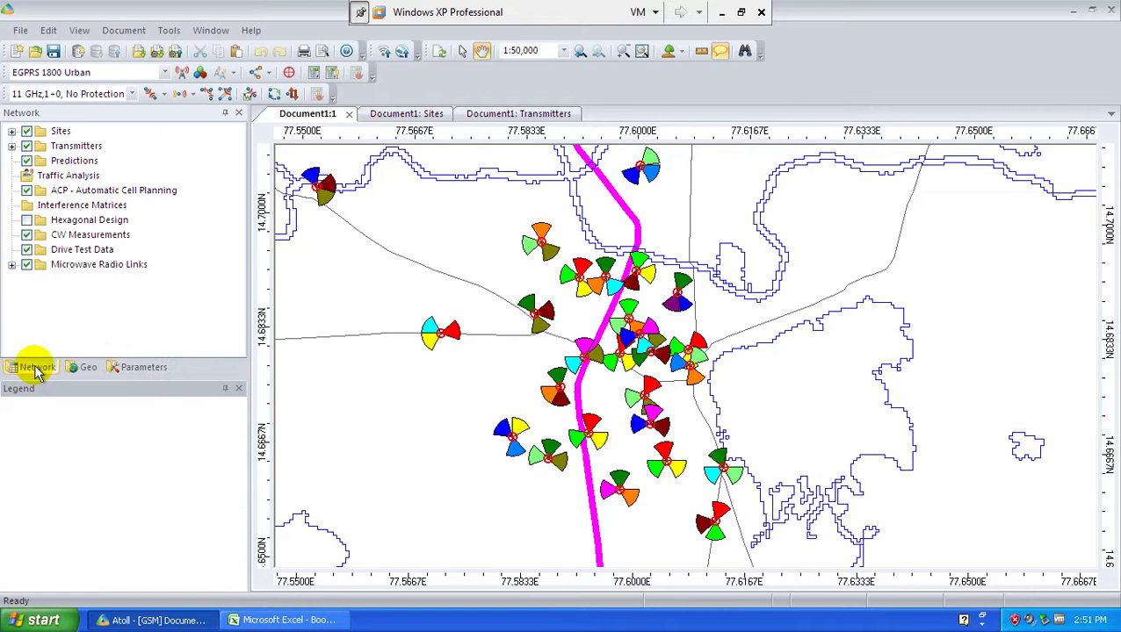
{"action": "left_click", "coordinate": [79, 148]}
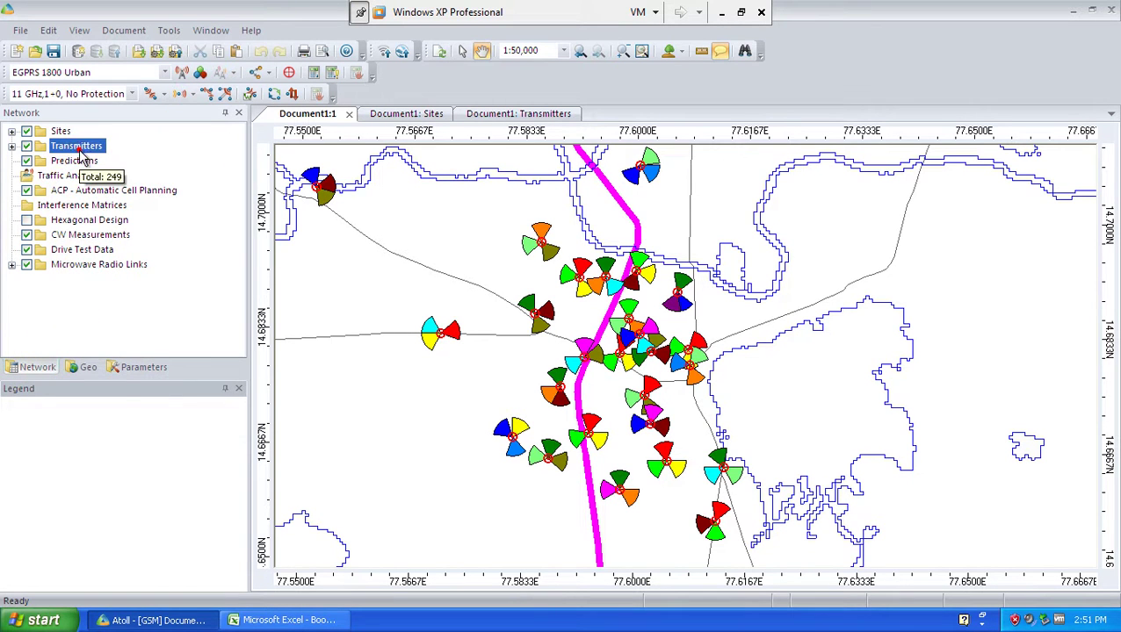
{"action": "right_click", "coordinate": [82, 150]}
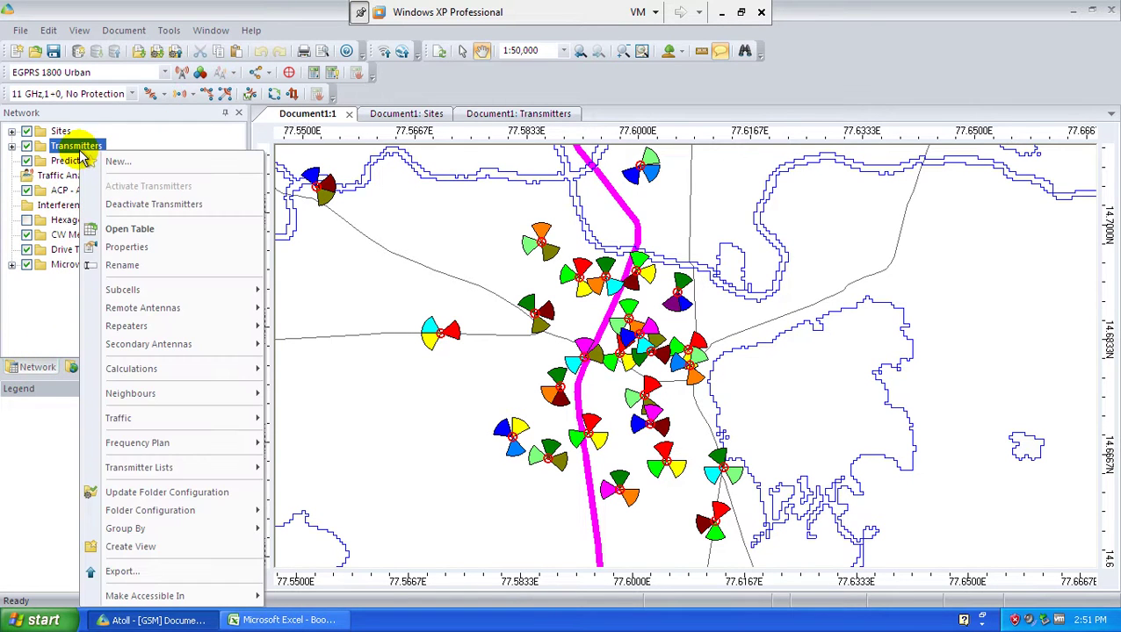
{"action": "left_click", "coordinate": [160, 293]}
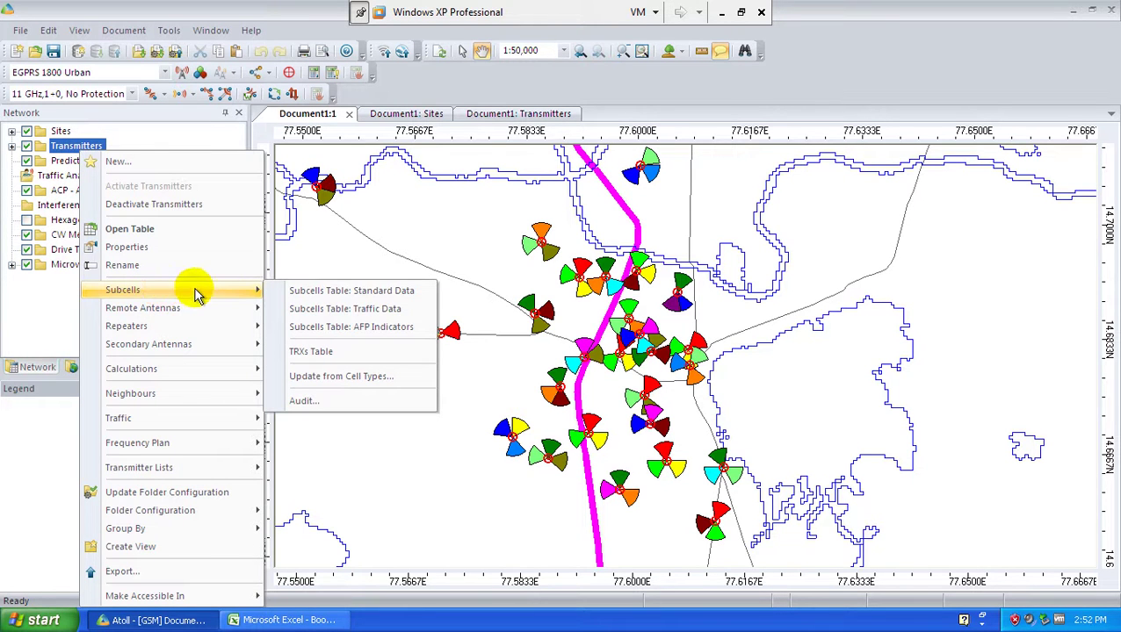
{"action": "left_click", "coordinate": [312, 297]}
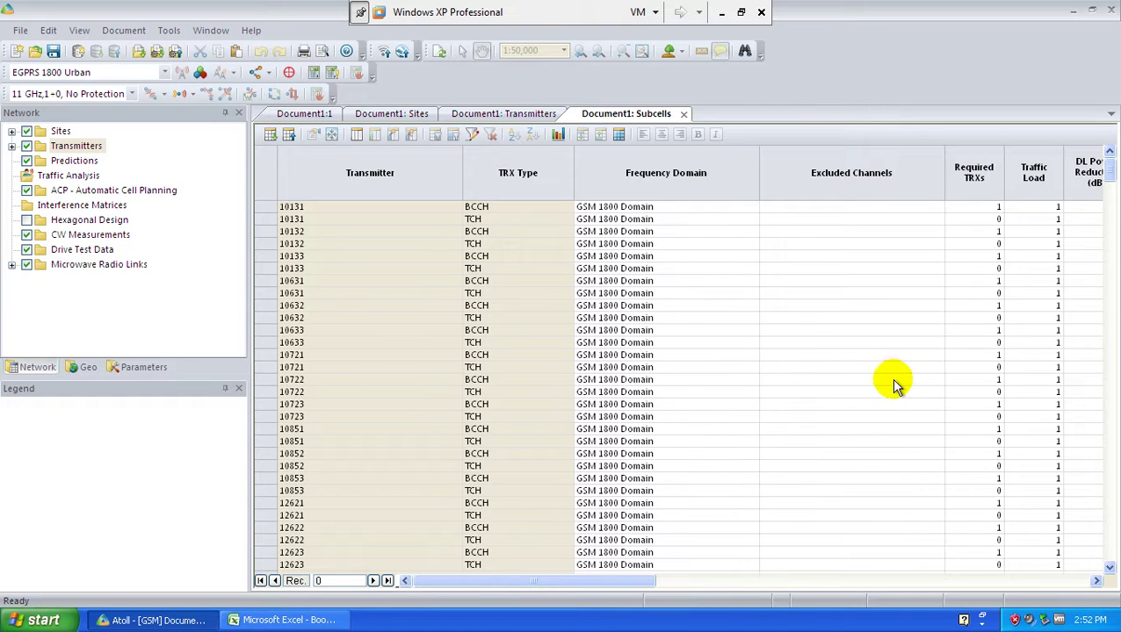
- Set the first subcell's frequency domain to pioneer wireless and fill that value down the whole Frequency Domain column
{"action": "left_click", "coordinate": [689, 206]}
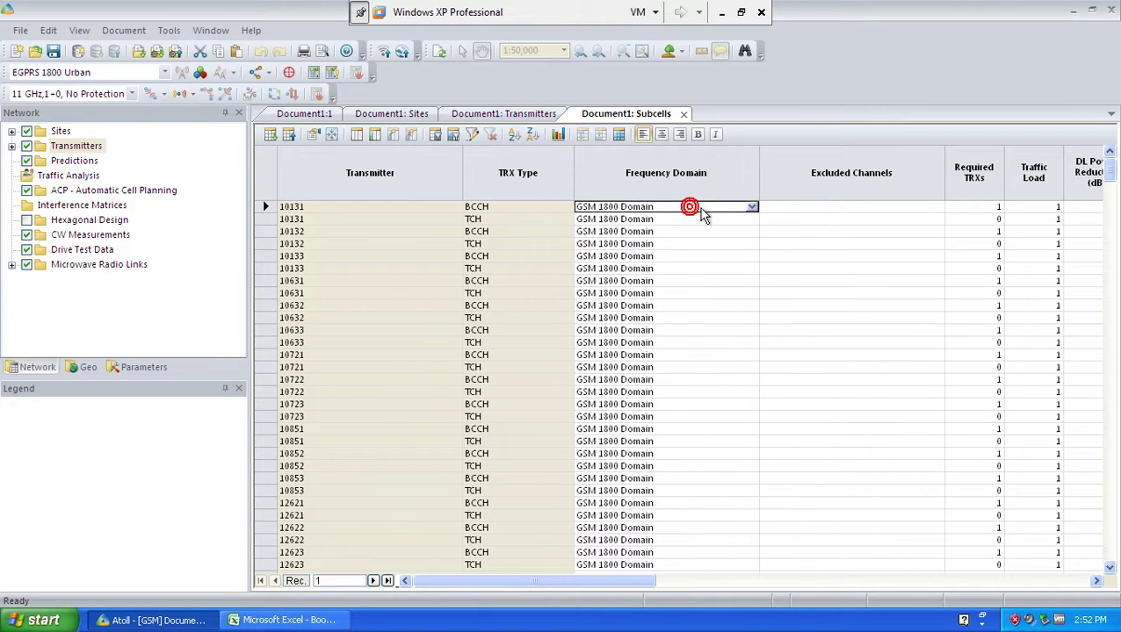
{"action": "left_click", "coordinate": [751, 206]}
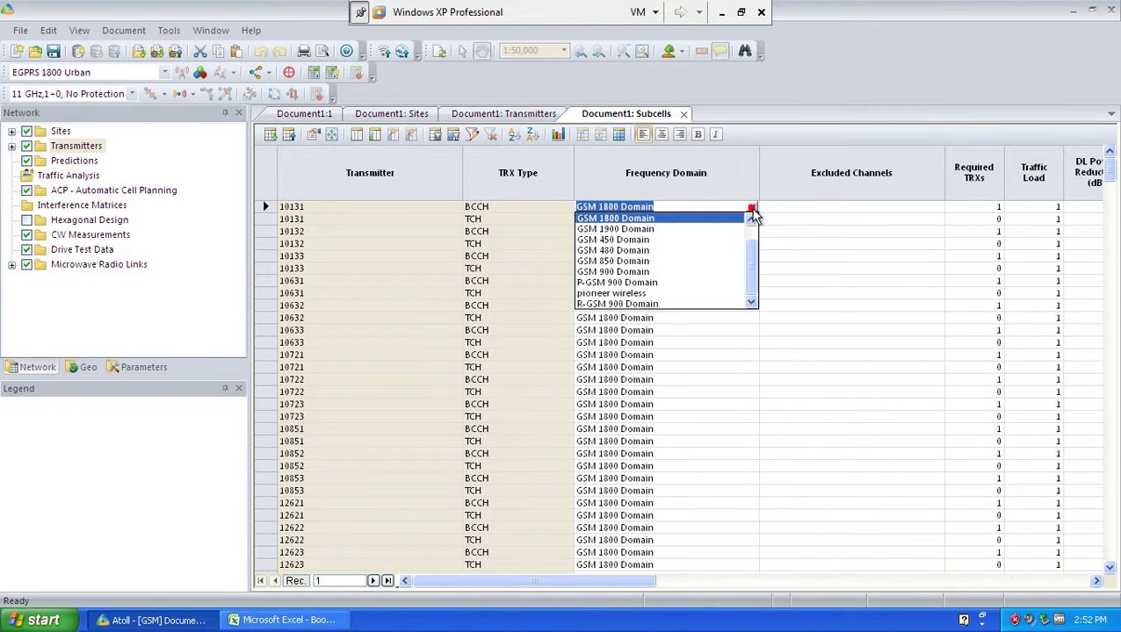
{"action": "left_click", "coordinate": [616, 294]}
{"action": "left_click", "coordinate": [729, 318]}
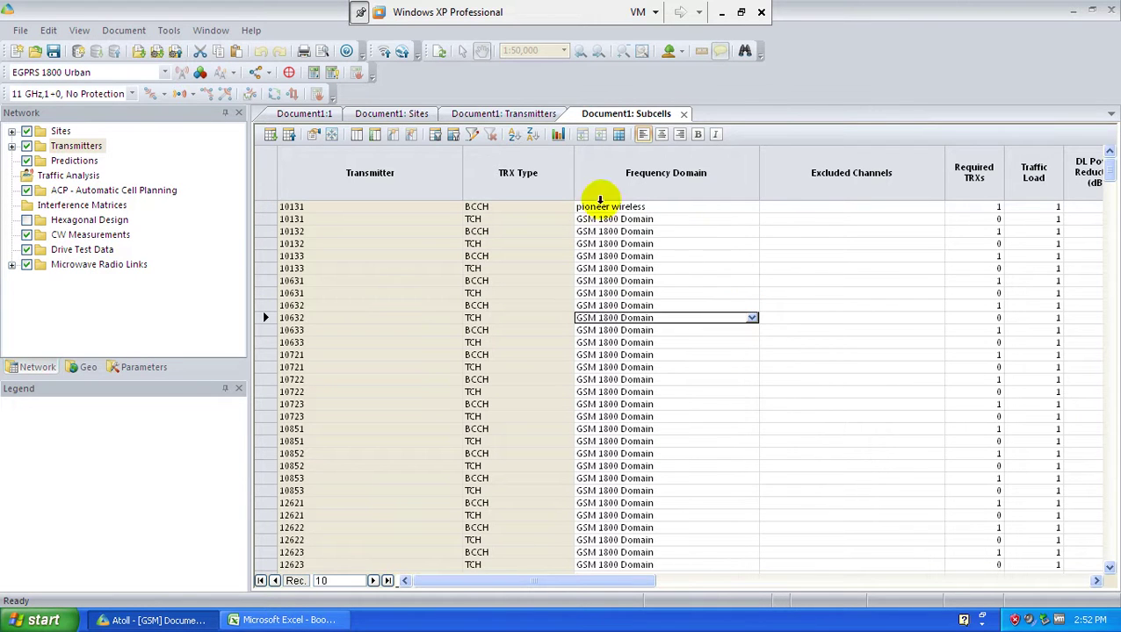
{"action": "left_click", "coordinate": [629, 176]}
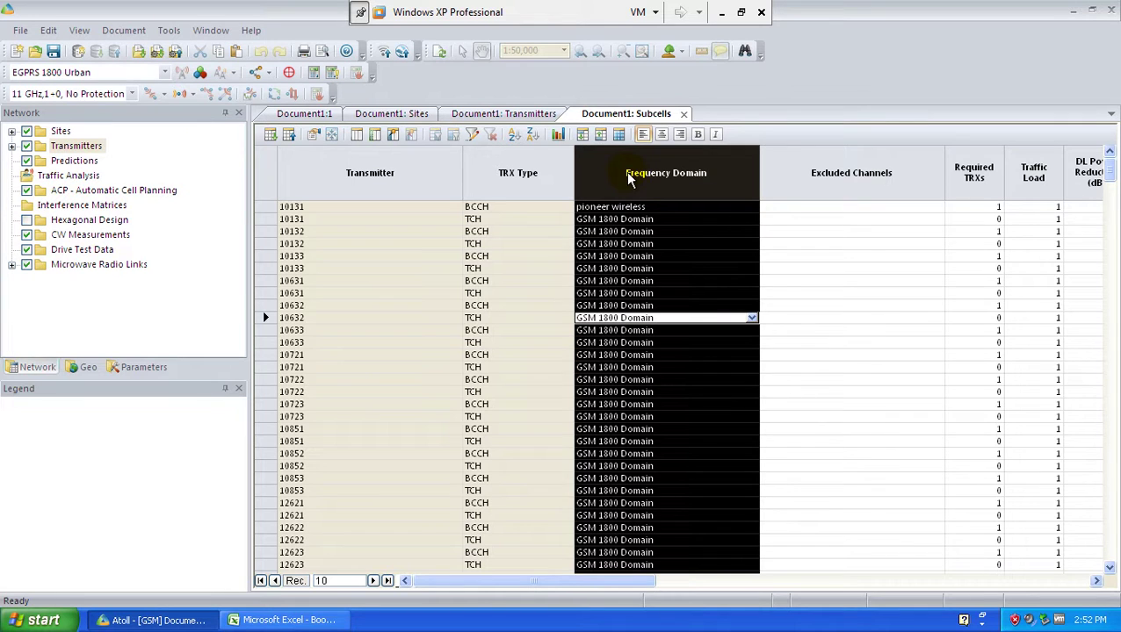
{"action": "key", "text": "ctrl+d"}
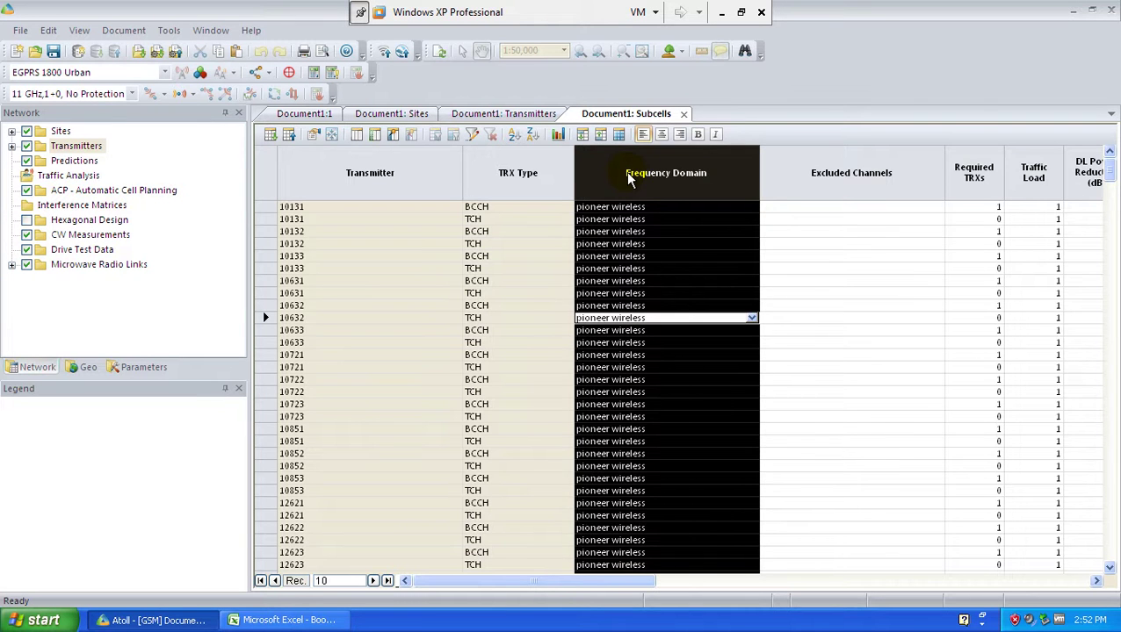
{"action": "left_click", "coordinate": [811, 331]}
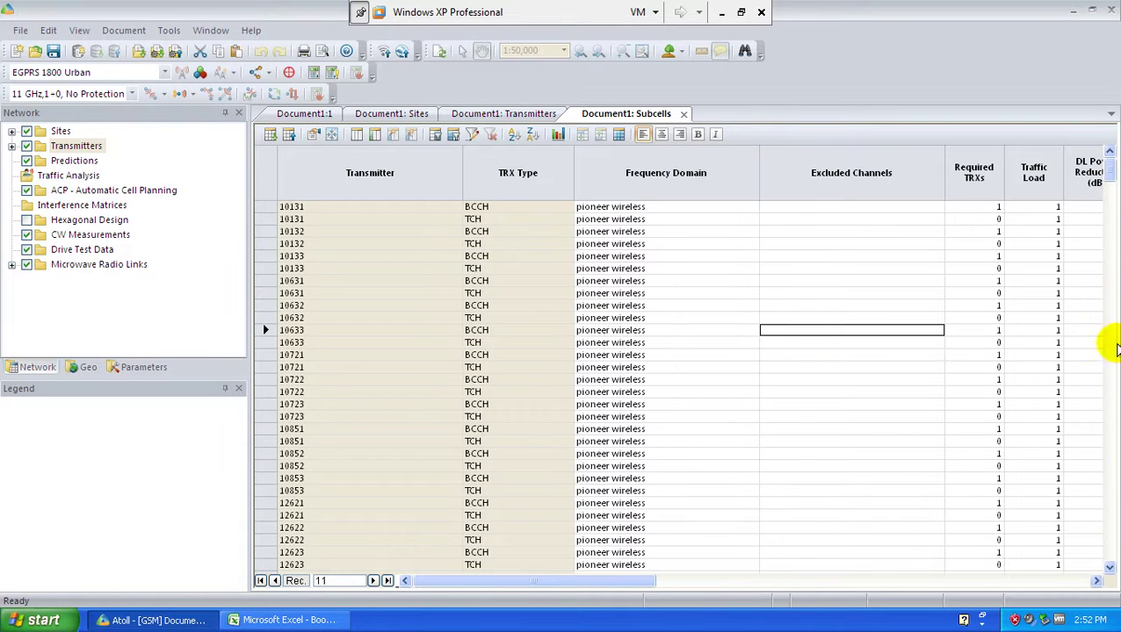
{"action": "left_click_drag", "start_coordinate": [1112, 171], "coordinate": [1106, 112]}
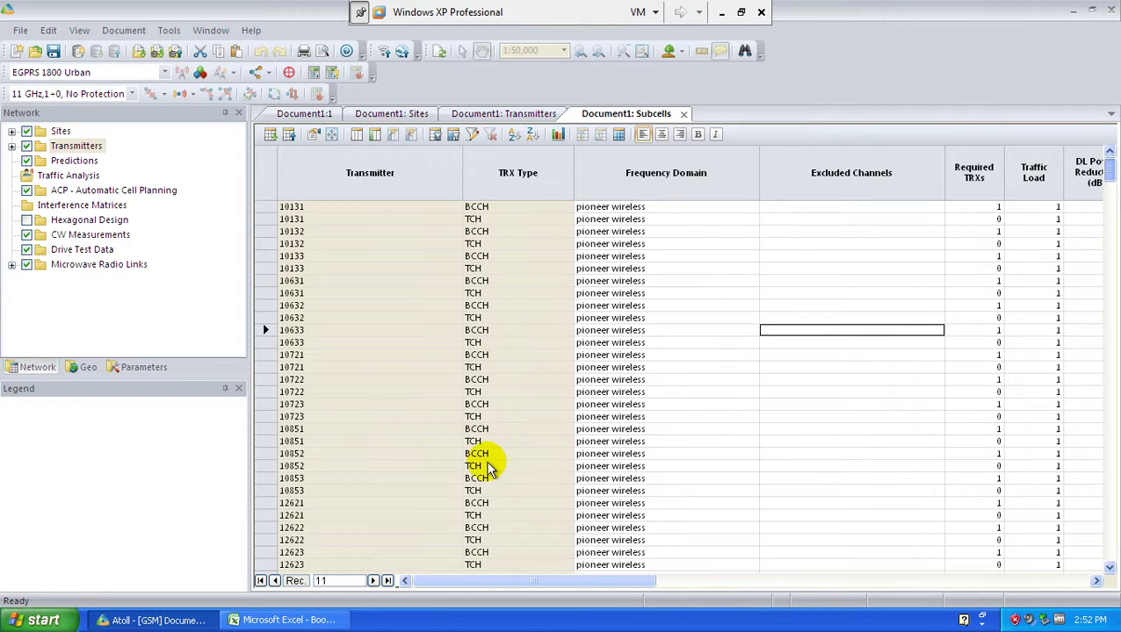
- Filter the Subcells table by the BCCH TRX type to review those records, and remove the filter
{"action": "double_click", "coordinate": [488, 357]}
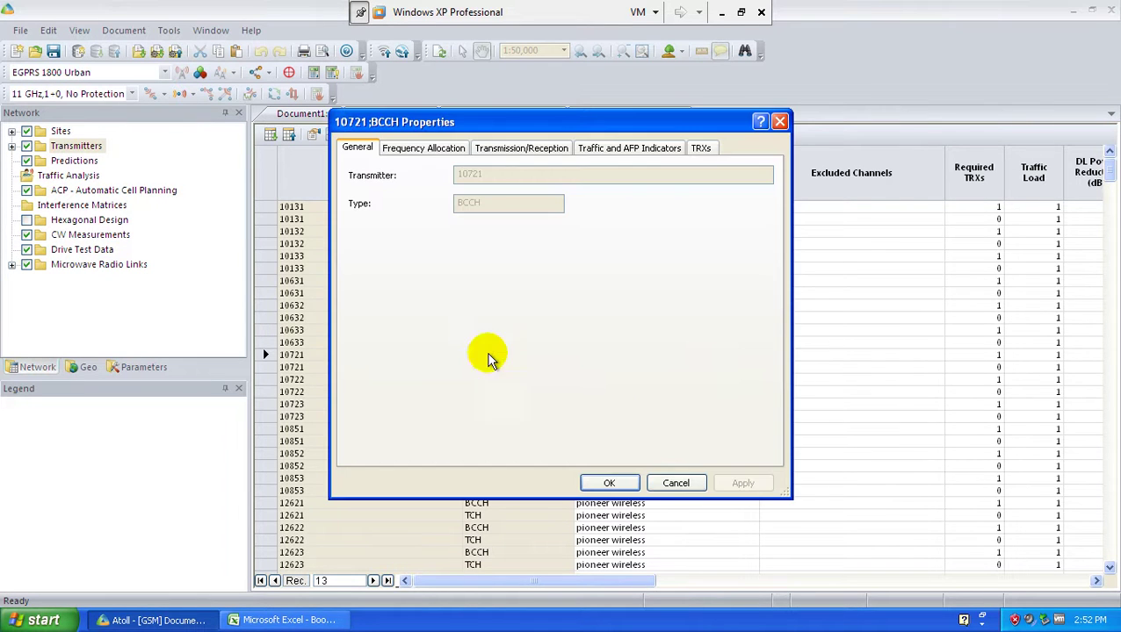
{"action": "left_click", "coordinate": [676, 484]}
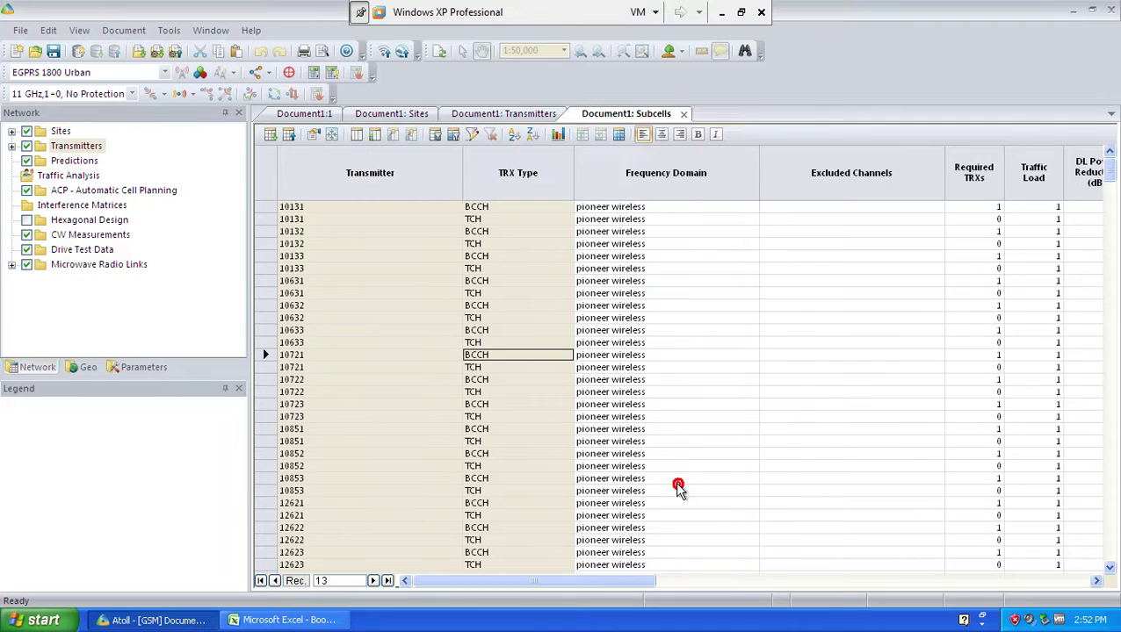
{"action": "right_click", "coordinate": [516, 356]}
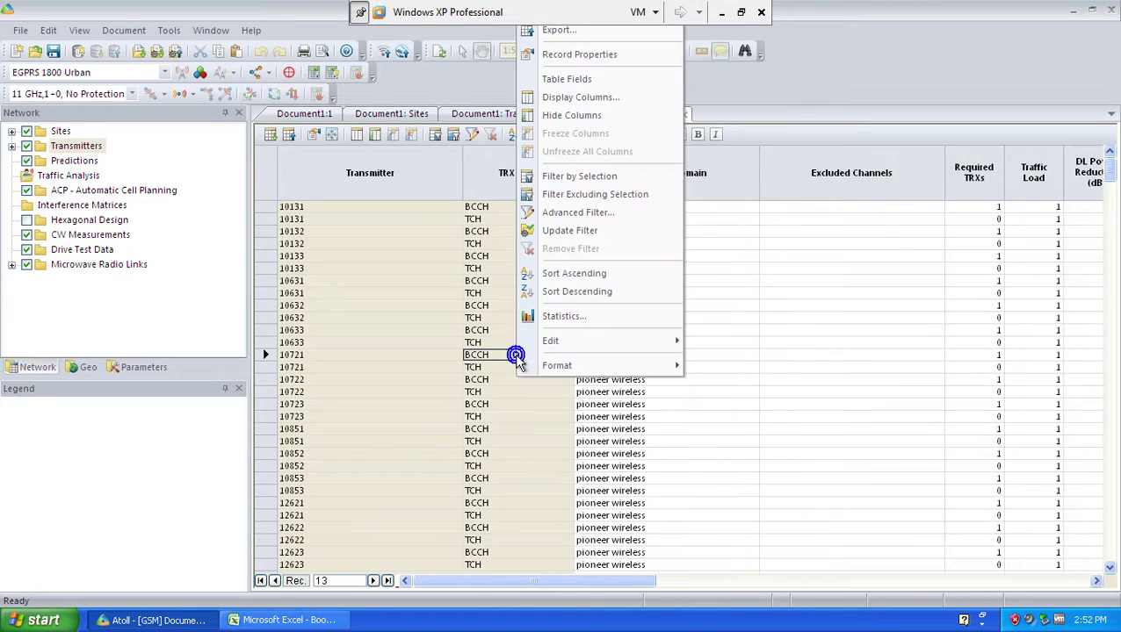
{"action": "left_click", "coordinate": [589, 178]}
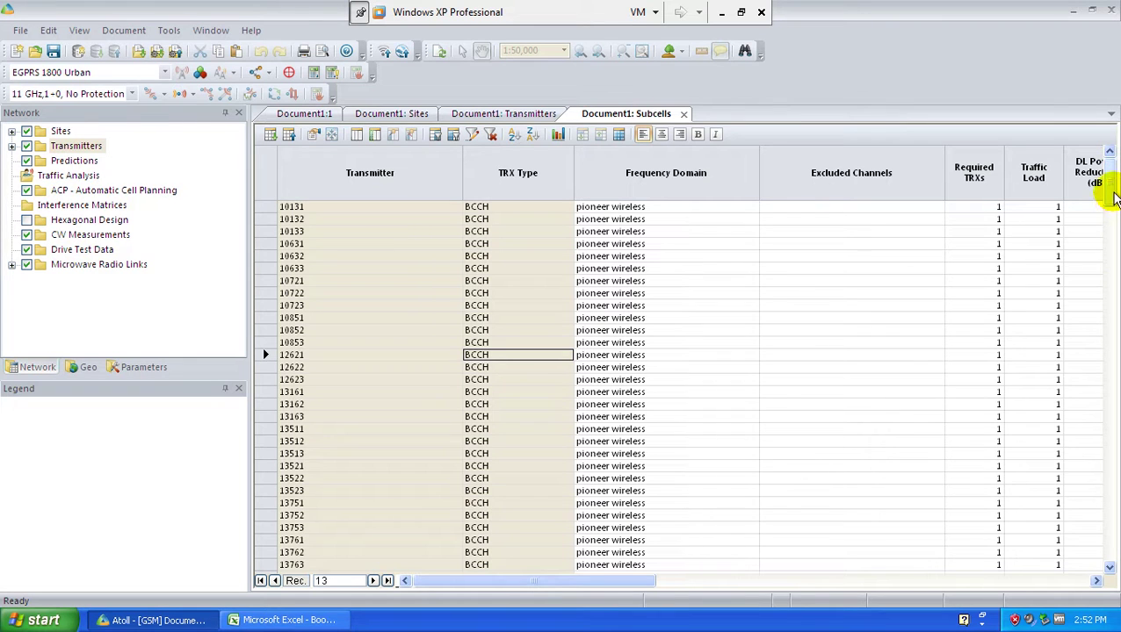
{"action": "left_click_drag", "start_coordinate": [1109, 189], "coordinate": [1111, 115]}
{"action": "right_click", "coordinate": [492, 232]}
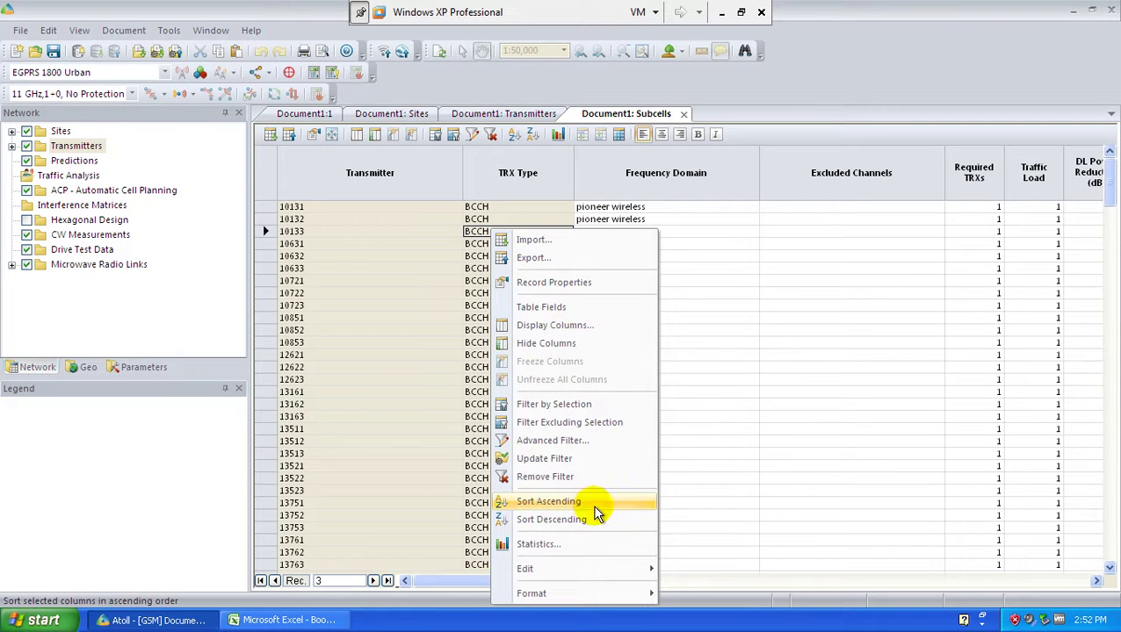
{"action": "left_click", "coordinate": [597, 478]}
- Filter the Subcells table by the TCH TRX type to review those records, and remove the filter
{"action": "left_click", "coordinate": [480, 244]}
{"action": "right_click", "coordinate": [482, 250]}
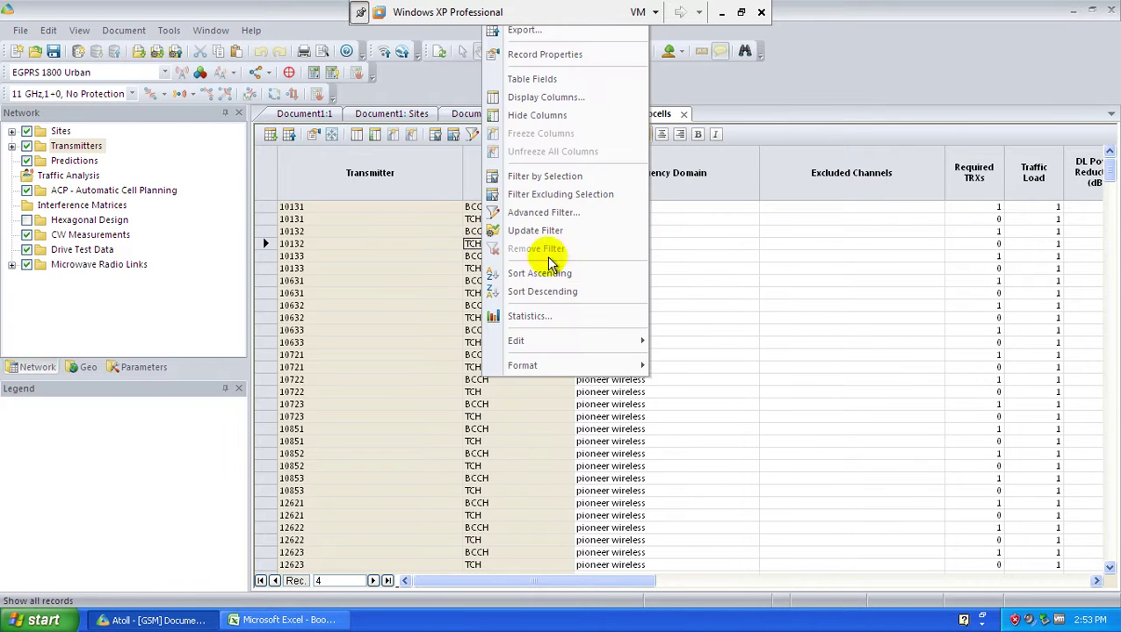
{"action": "left_click", "coordinate": [544, 177]}
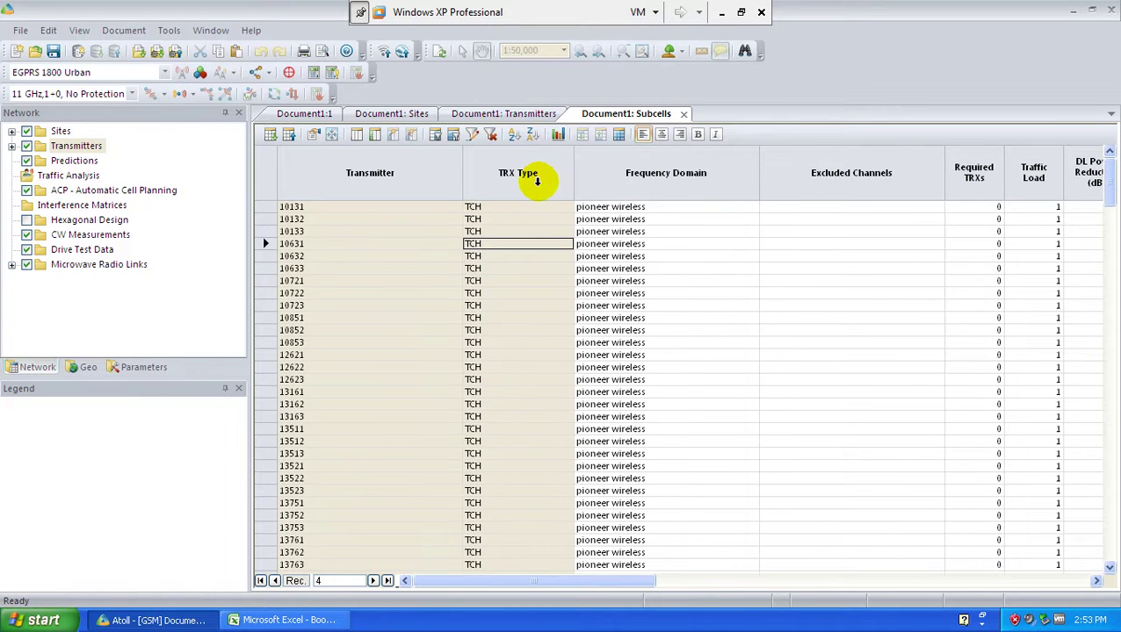
{"action": "left_click", "coordinate": [500, 269]}
{"action": "right_click", "coordinate": [501, 269]}
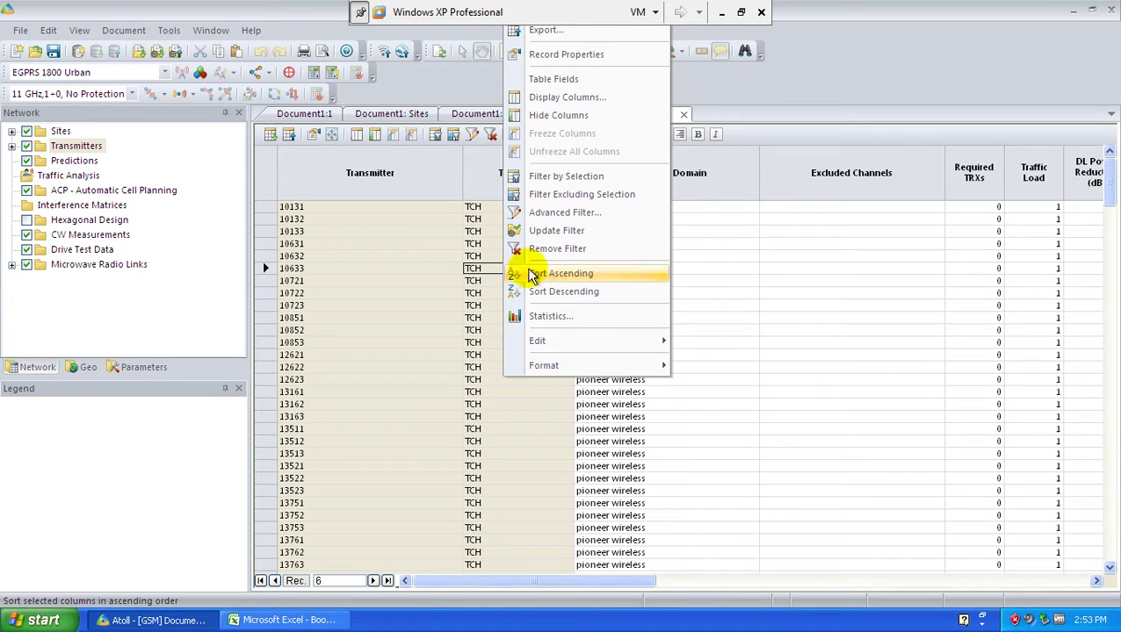
{"action": "left_click", "coordinate": [560, 248]}
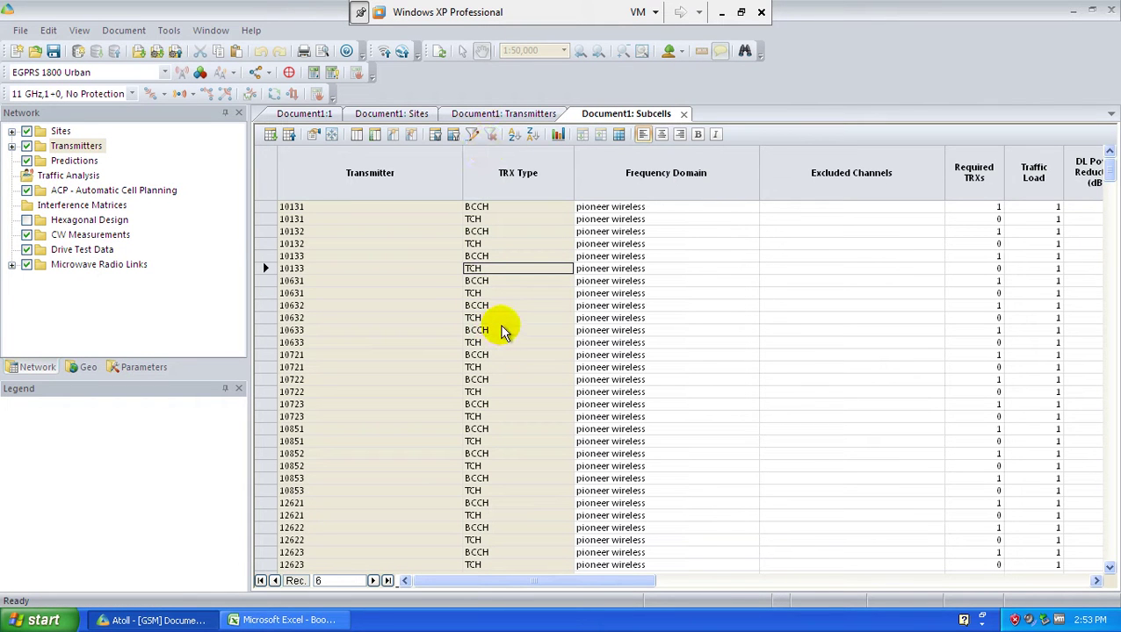
- Sort the Subcells table by TRX type in ascending order and filter it to the BCCH records
{"action": "left_click", "coordinate": [493, 281]}
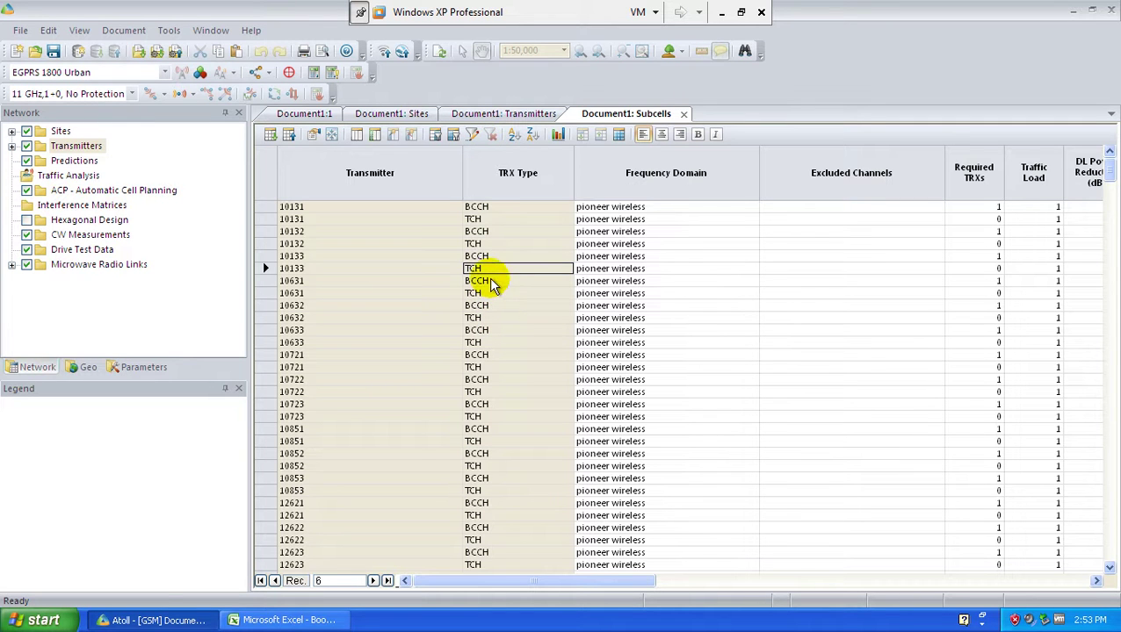
{"action": "right_click", "coordinate": [492, 280]}
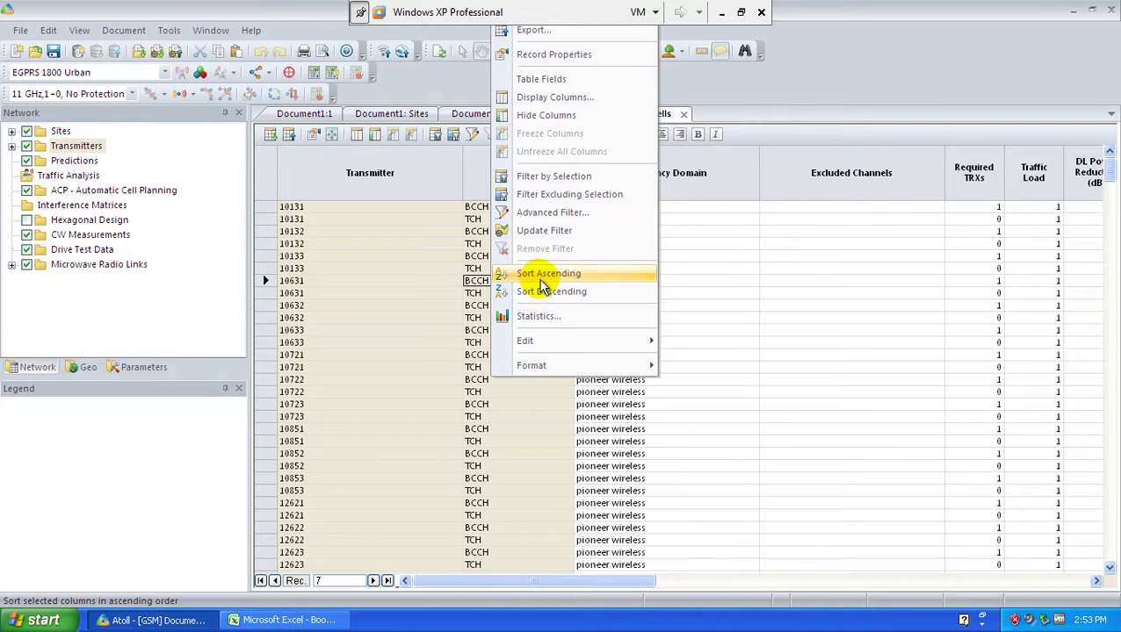
{"action": "left_click", "coordinate": [540, 279]}
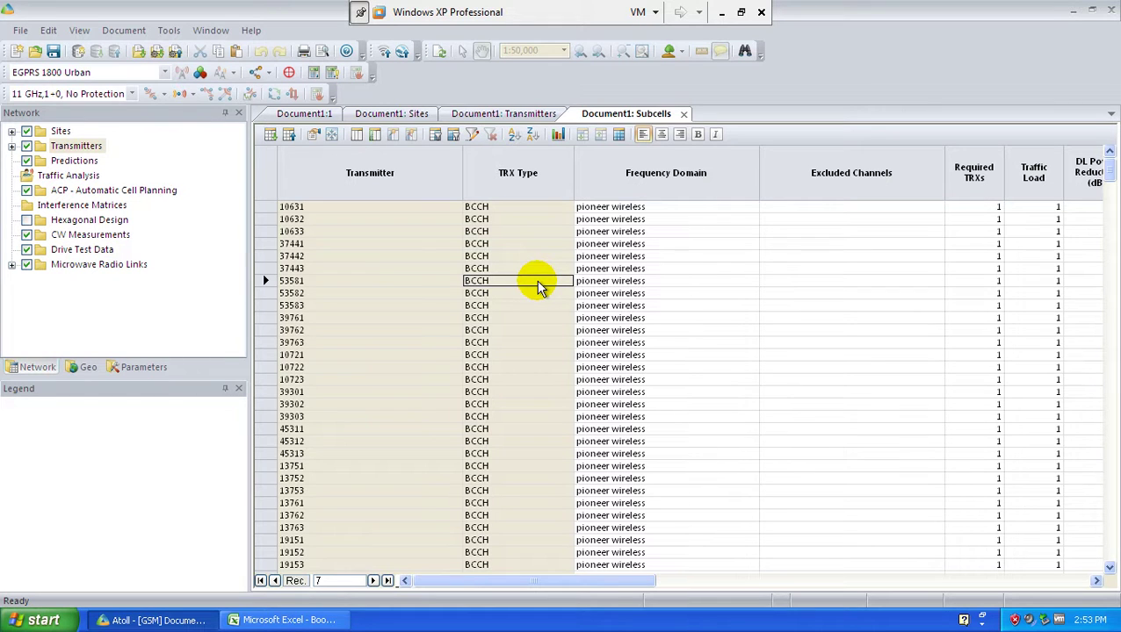
{"action": "right_click", "coordinate": [536, 281]}
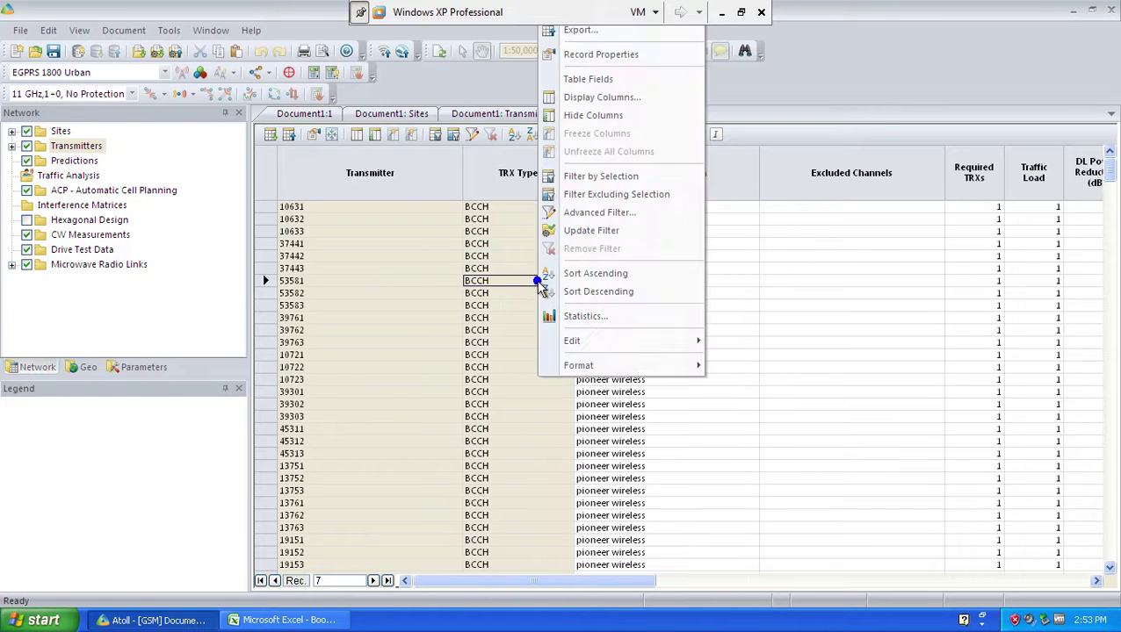
{"action": "left_click", "coordinate": [615, 188]}
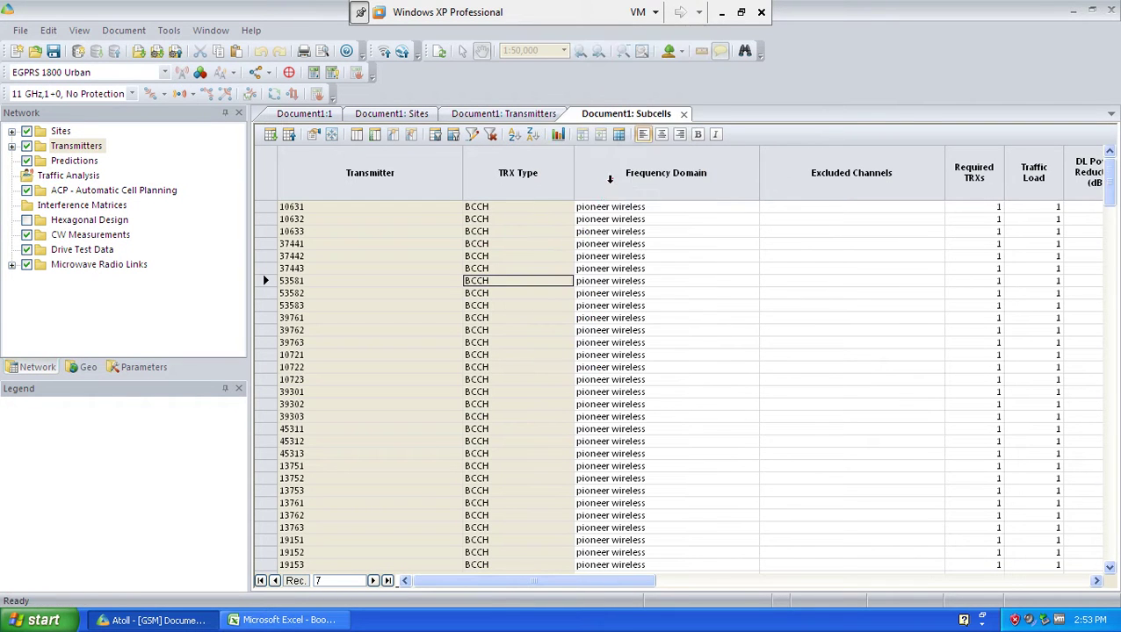
{"action": "left_click_drag", "start_coordinate": [554, 579], "coordinate": [383, 595]}
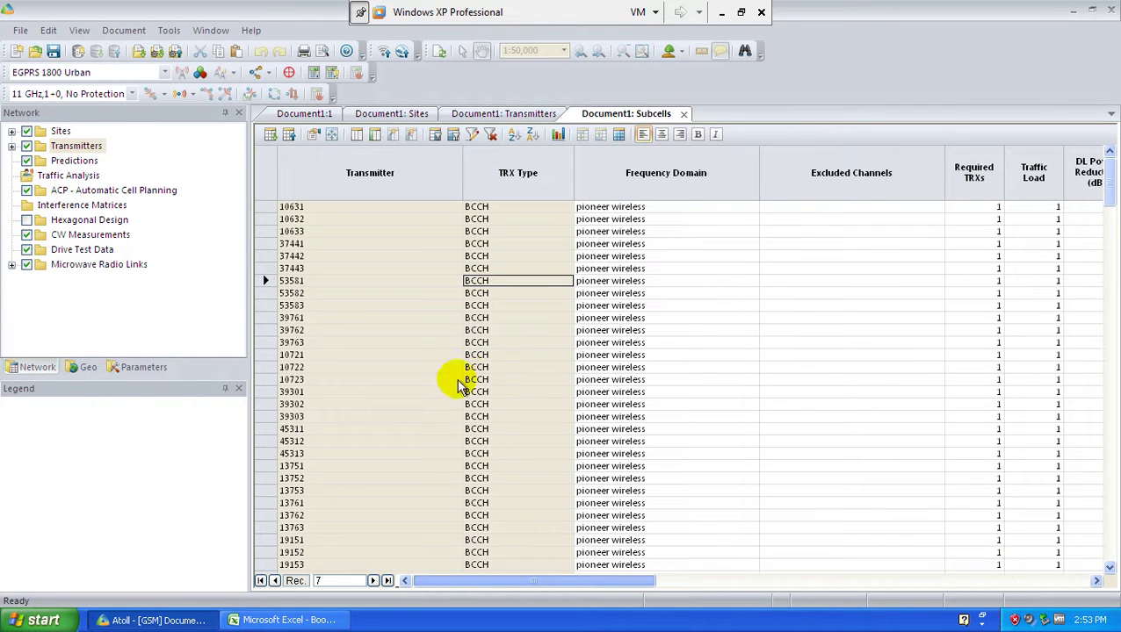
- Freeze the TRX Type column of the Subcells table
{"action": "left_click", "coordinate": [522, 172]}
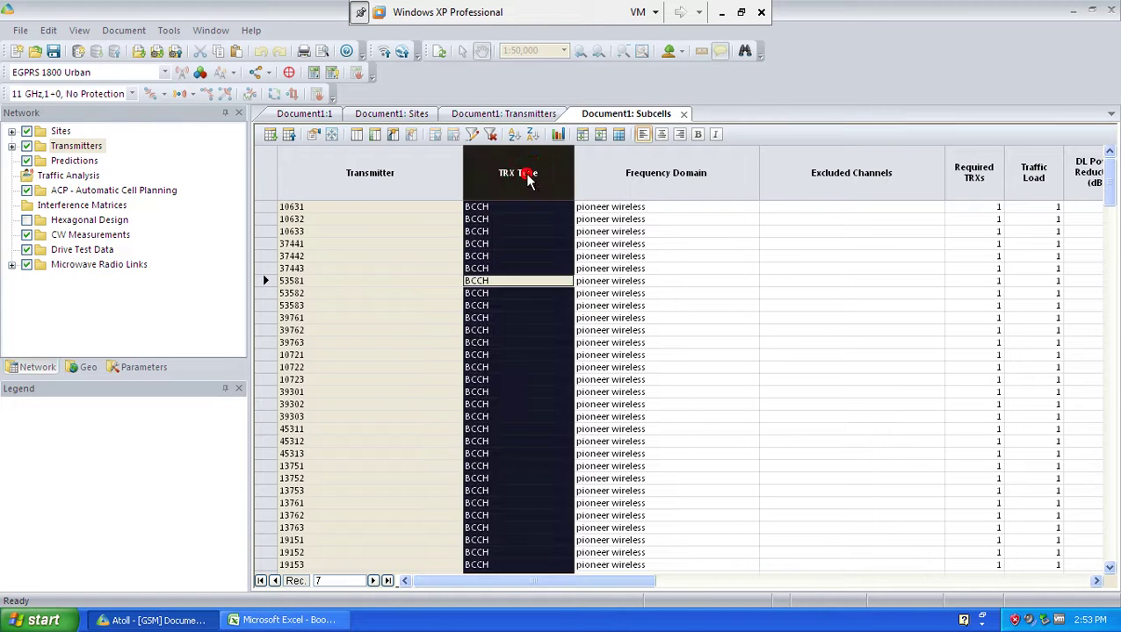
{"action": "right_click", "coordinate": [526, 175]}
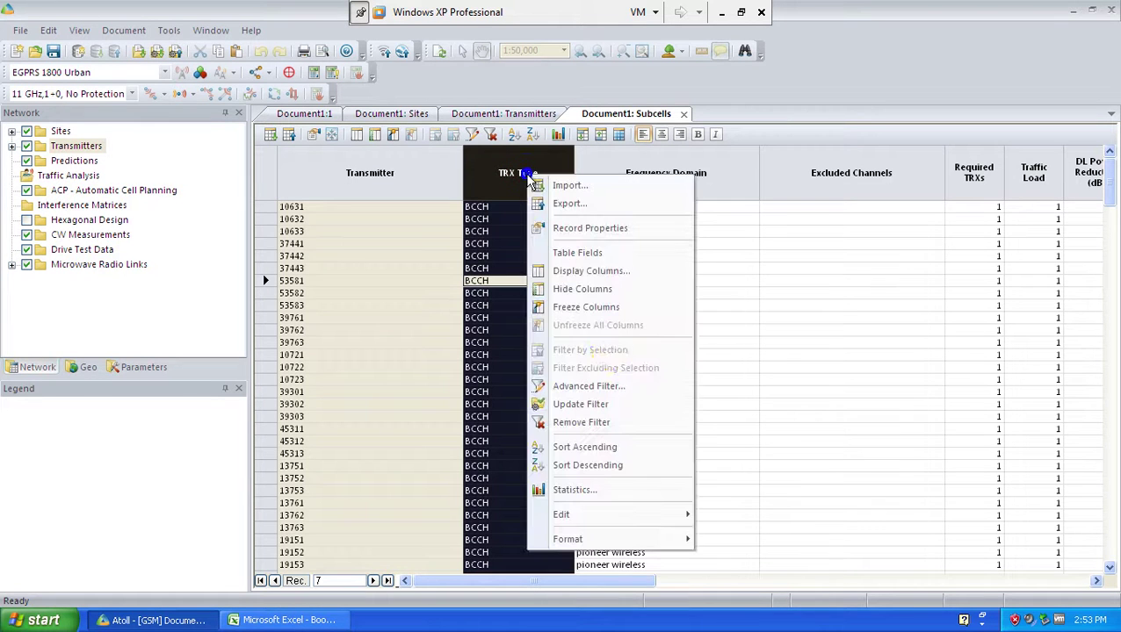
{"action": "left_click", "coordinate": [608, 309]}
- Set the first BCCH subcell's preferred frequency group to pioneer BCCH and fill that value down the whole column
{"action": "left_click_drag", "start_coordinate": [527, 583], "coordinate": [946, 565]}
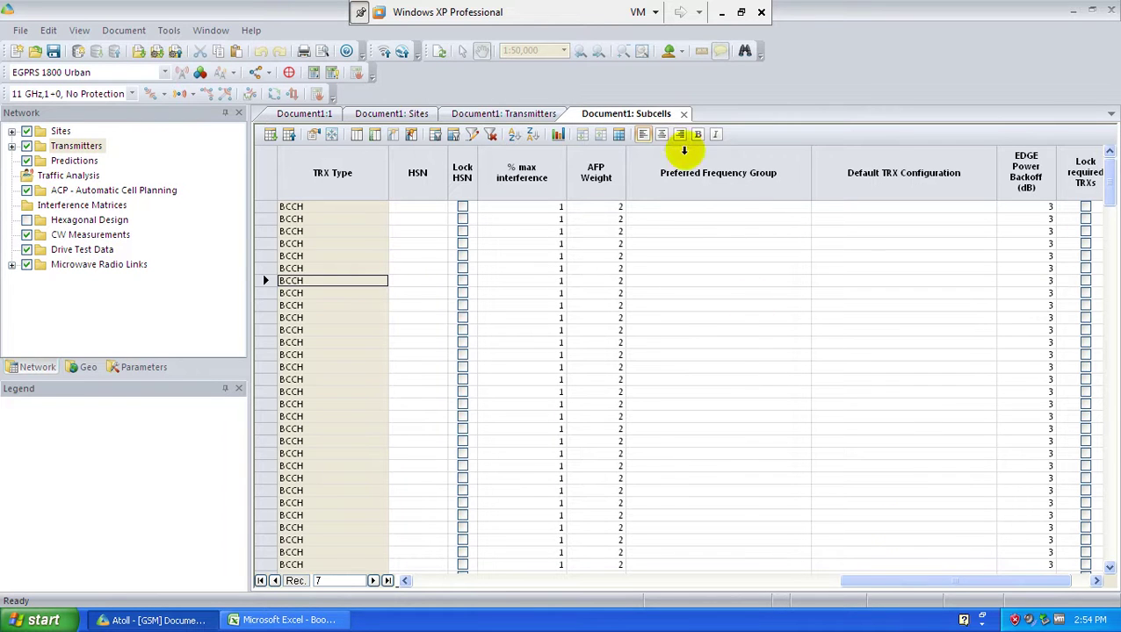
{"action": "left_click", "coordinate": [781, 208]}
{"action": "left_click", "coordinate": [805, 207]}
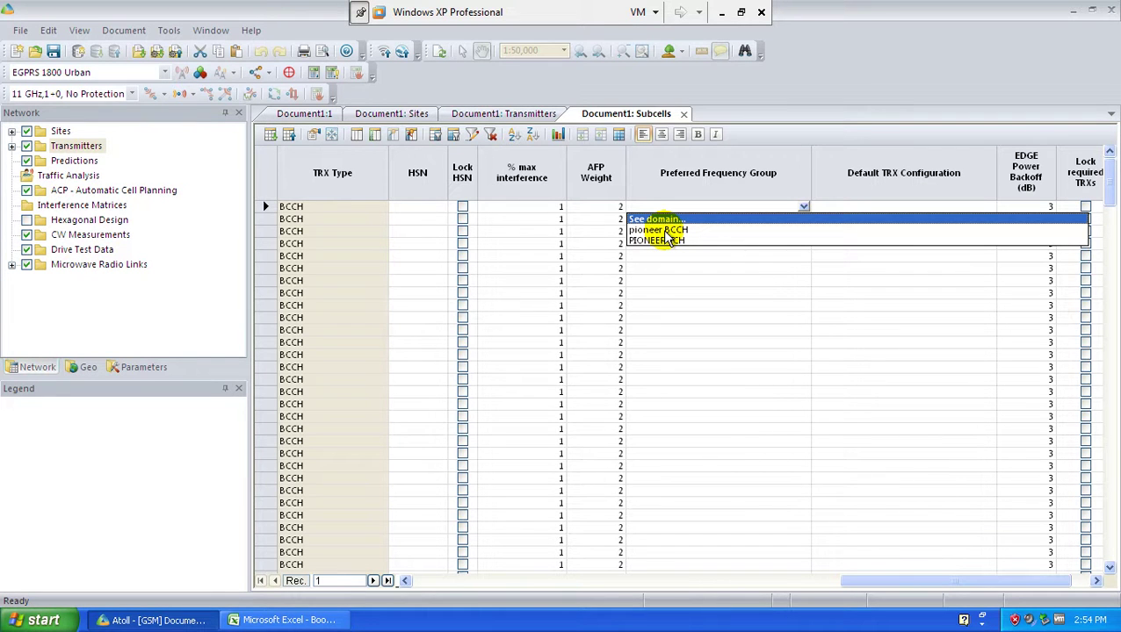
{"action": "left_click", "coordinate": [668, 230]}
{"action": "left_click", "coordinate": [698, 280]}
{"action": "left_click", "coordinate": [690, 176]}
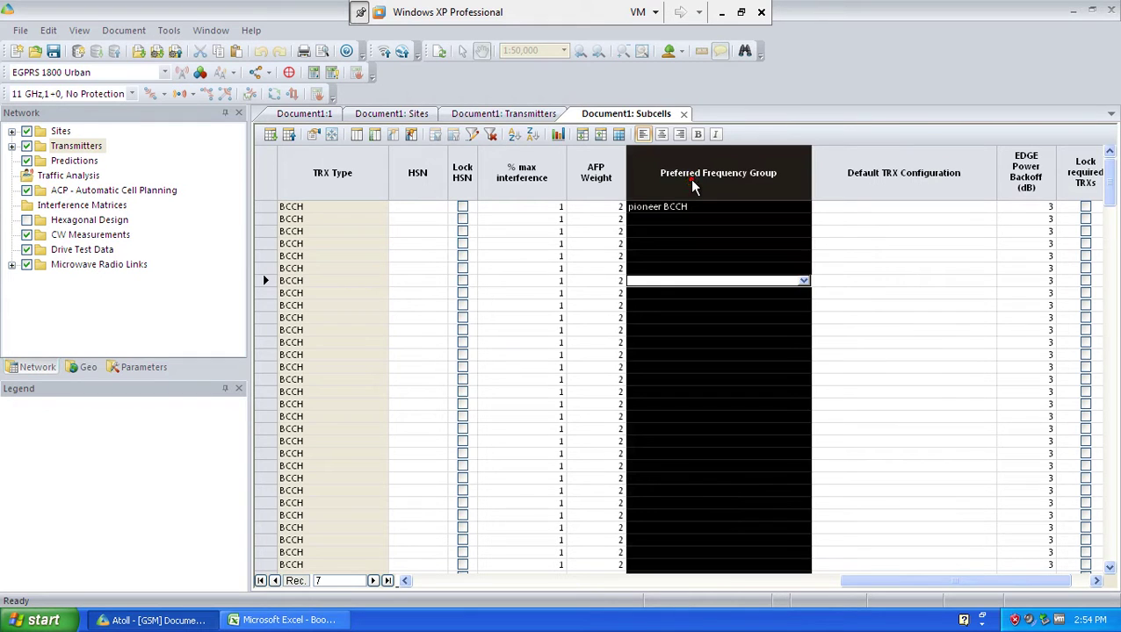
{"action": "key", "text": "ctrl+d"}
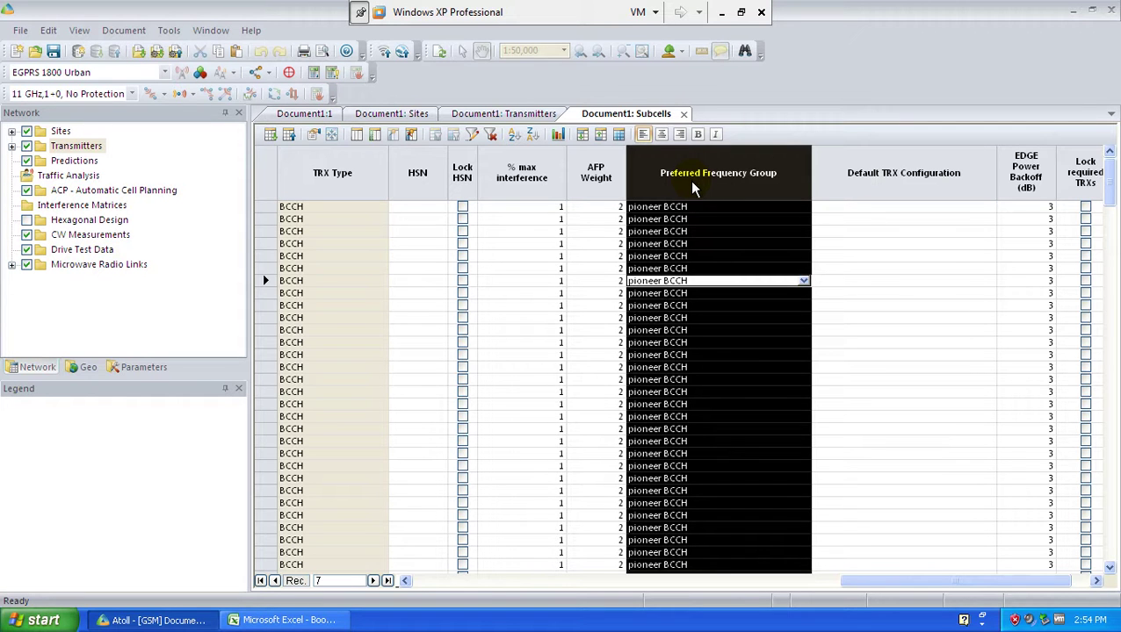
{"action": "left_click_drag", "start_coordinate": [982, 581], "coordinate": [168, 470]}
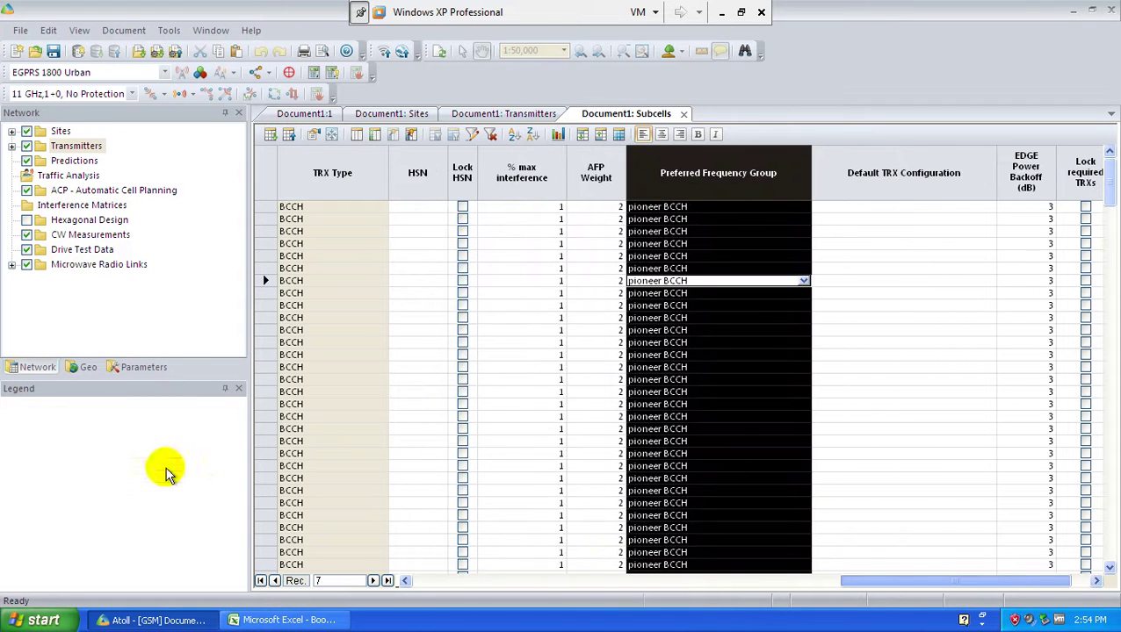
- Remove the BCCH filter and filter the Subcells table to the TCH records
{"action": "left_click", "coordinate": [324, 456]}
{"action": "right_click", "coordinate": [325, 457]}
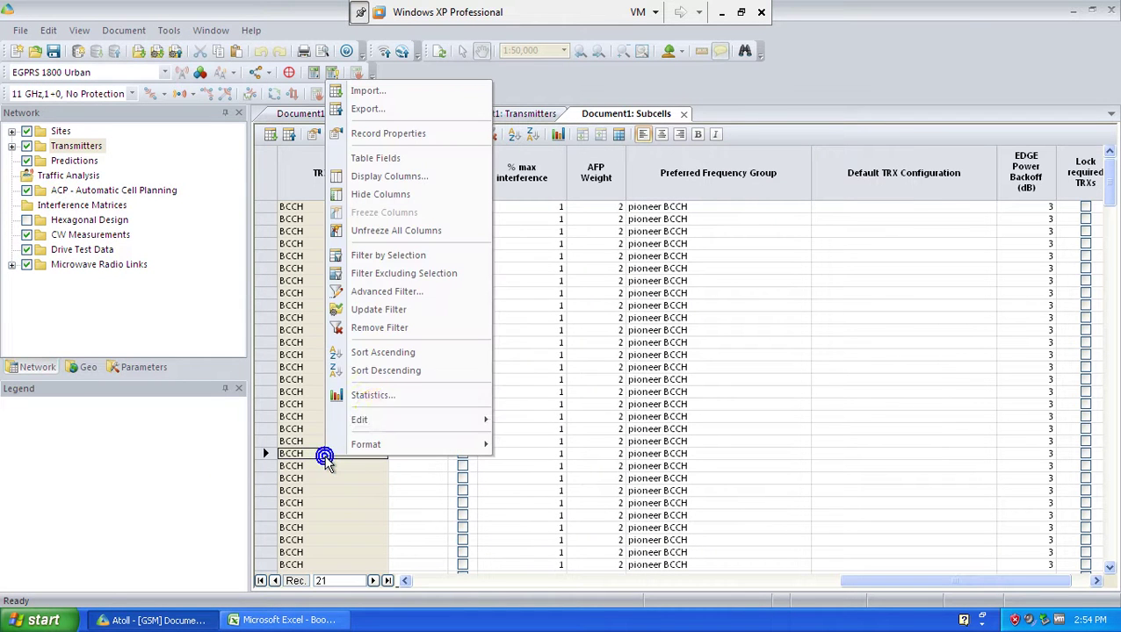
{"action": "left_click", "coordinate": [405, 328]}
{"action": "left_click", "coordinate": [314, 365]}
{"action": "right_click", "coordinate": [308, 367]}
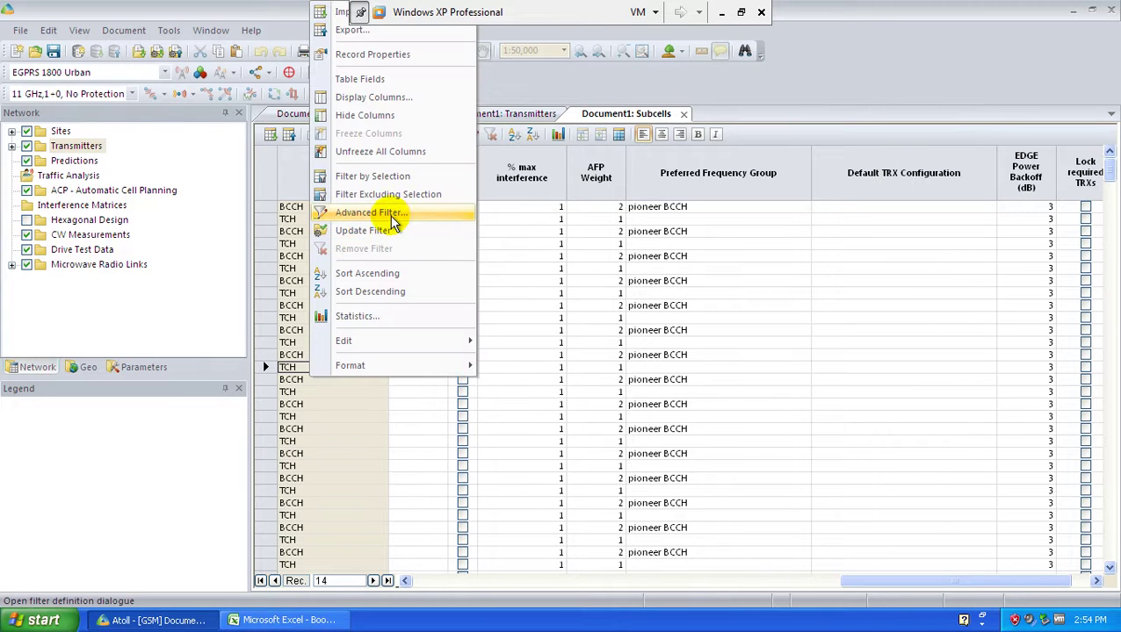
{"action": "left_click", "coordinate": [400, 193]}
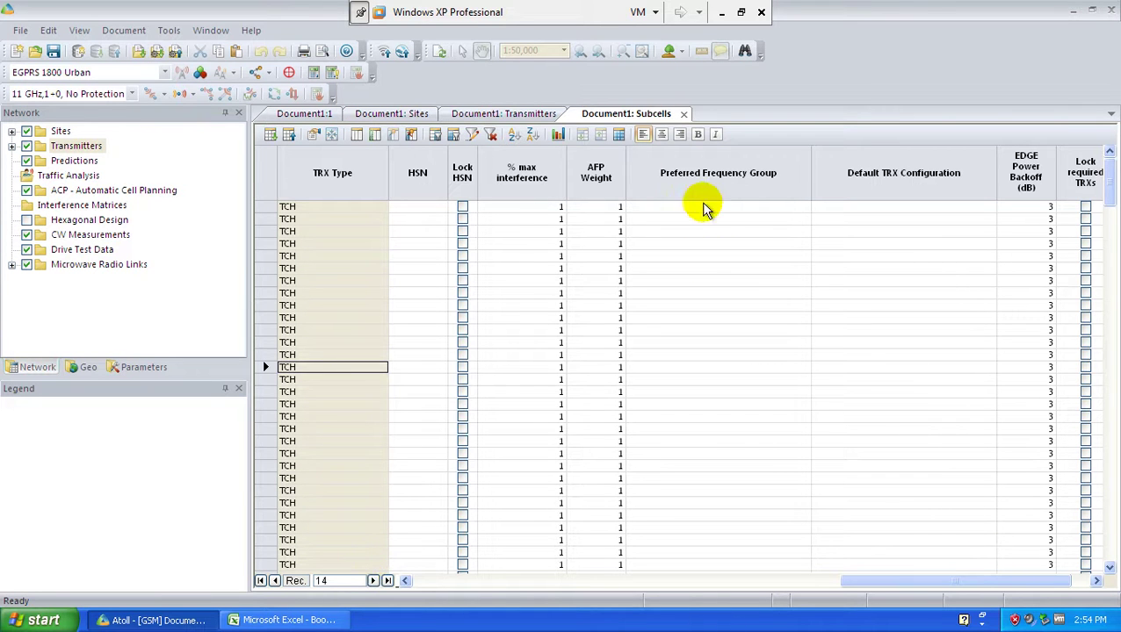
- Set the first TCH subcell's preferred frequency group to PIONEER TCH and fill that value down the whole column
{"action": "left_click", "coordinate": [726, 209]}
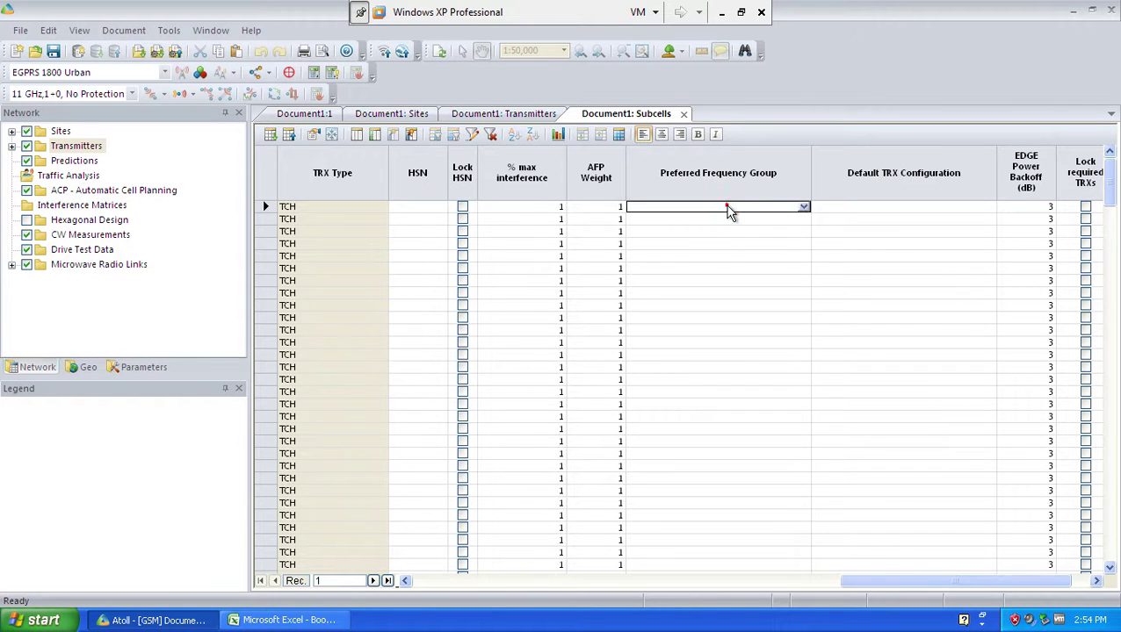
{"action": "left_click", "coordinate": [804, 208]}
{"action": "left_click", "coordinate": [668, 241]}
{"action": "left_click", "coordinate": [690, 270]}
{"action": "left_click", "coordinate": [686, 190]}
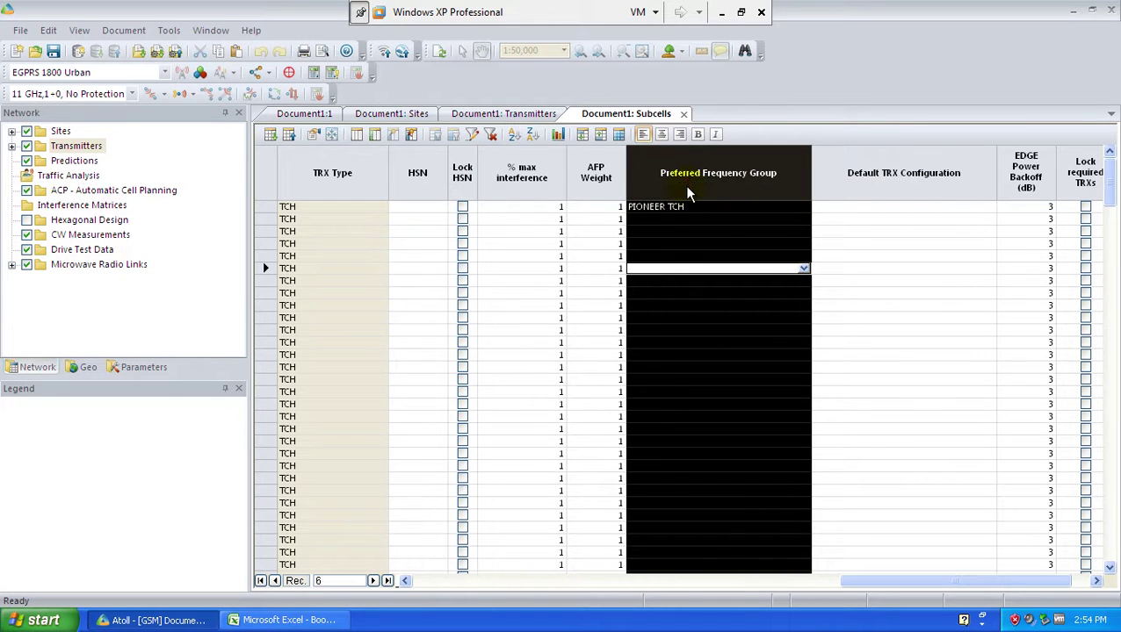
{"action": "key", "text": "ctrl+d"}
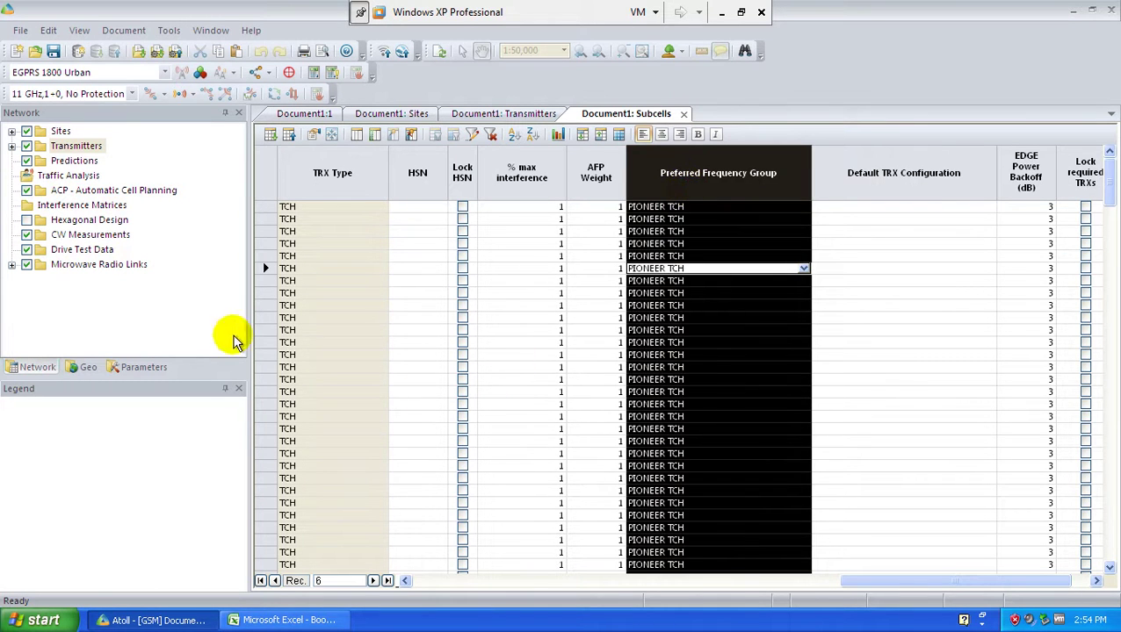
- Remove the TCH filter and sort all subcells by TRX type in ascending order
{"action": "left_click", "coordinate": [287, 333]}
{"action": "right_click", "coordinate": [289, 339]}
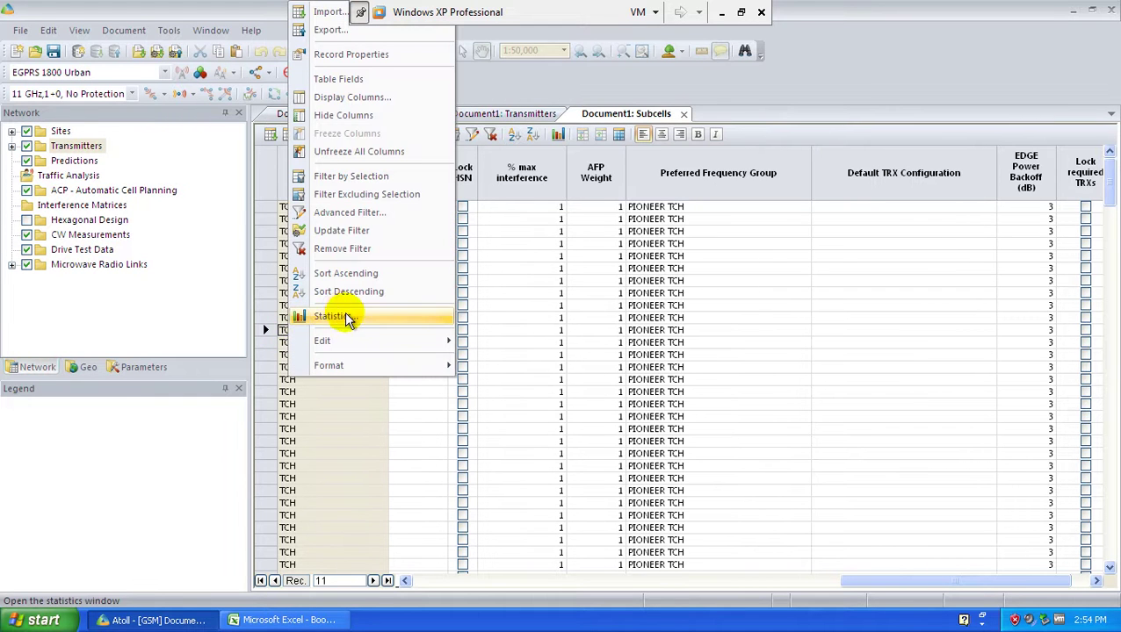
{"action": "left_click", "coordinate": [343, 250]}
{"action": "left_click", "coordinate": [295, 343]}
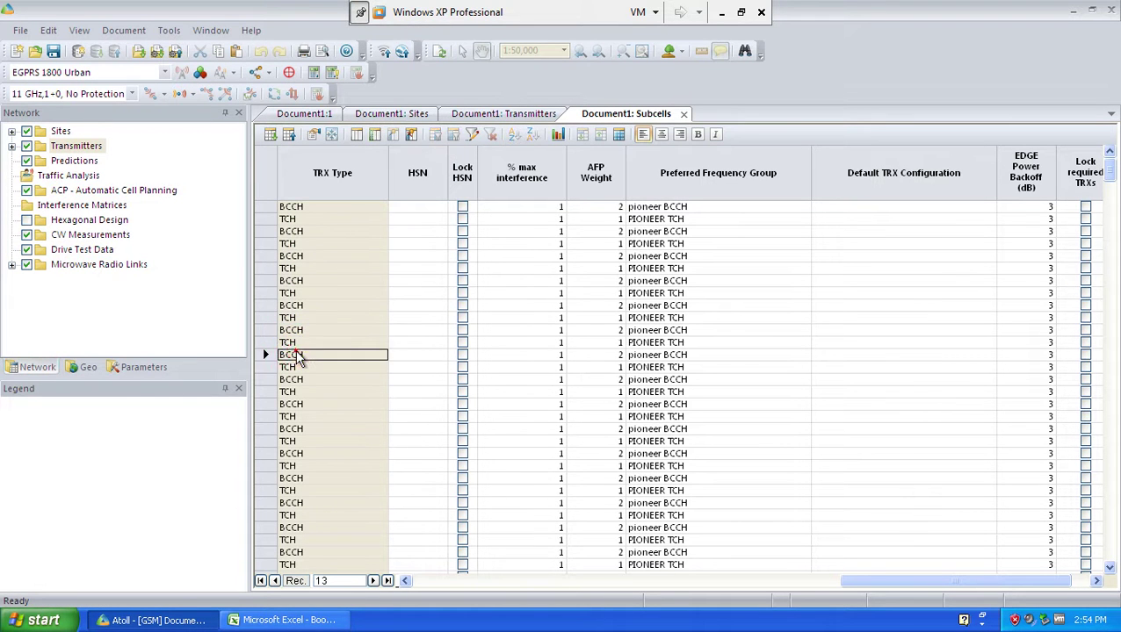
{"action": "right_click", "coordinate": [295, 355]}
{"action": "left_click", "coordinate": [352, 275]}
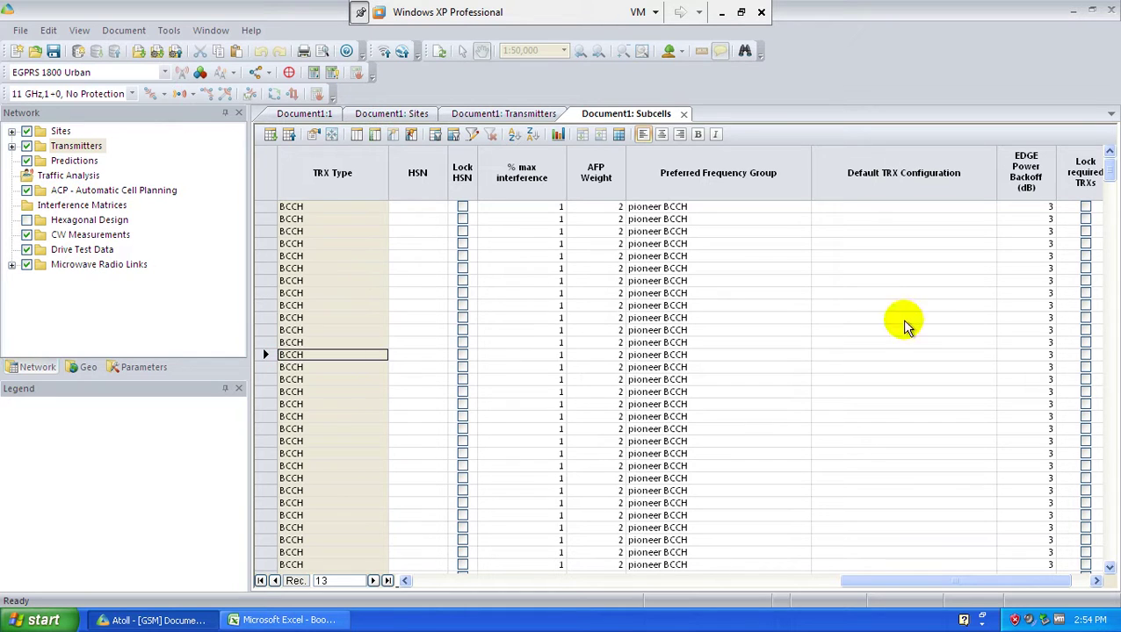
- Review the preferred frequency groups of the sorted subcells, from the BCCH records down to the first TCH record
{"action": "left_click_drag", "start_coordinate": [1111, 176], "coordinate": [412, 395]}
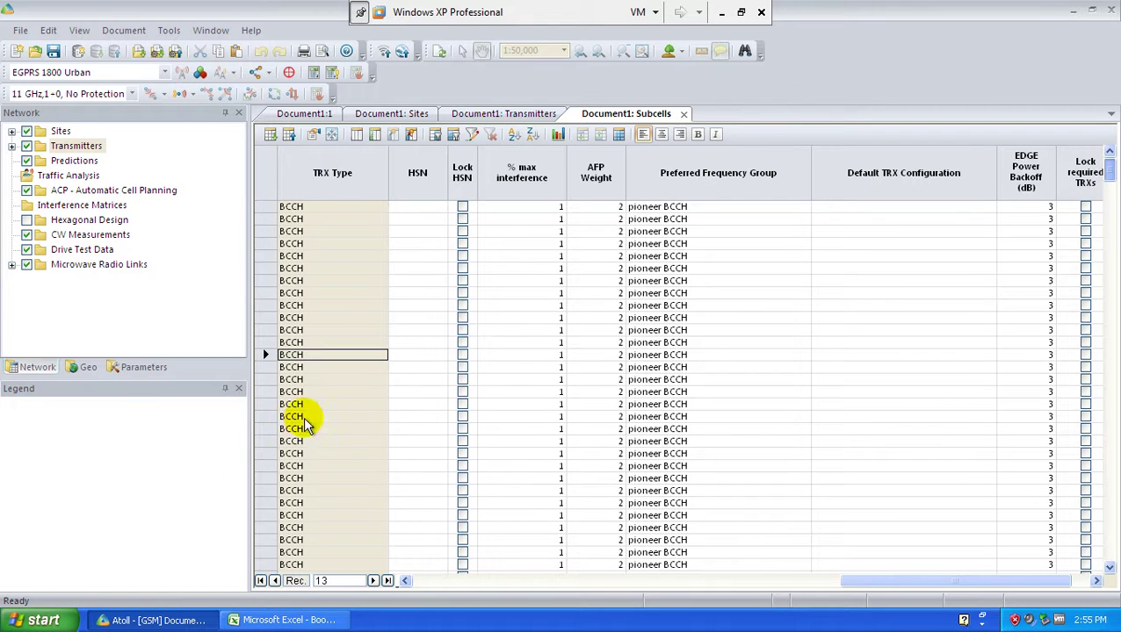
{"action": "key", "text": "Down"}
{"action": "key", "text": "Down"}
{"action": "key", "text": "Down"}
{"action": "key", "text": "Down"}
{"action": "key", "text": "Down"}
{"action": "key", "text": "Down"}
{"action": "key", "text": "Down"}
{"action": "key", "text": "Down"}
{"action": "key", "text": "Down"}
{"action": "key", "text": "Down"}
{"action": "key", "text": "Down"}
{"action": "key", "text": "Down"}
{"action": "key", "text": "Down"}
{"action": "key", "text": "Down"}
{"action": "key", "text": "Down"}
{"action": "key", "text": "Down"}
{"action": "key", "text": "Down"}
{"action": "key", "text": "Down"}
{"action": "key", "text": "Down"}
{"action": "key", "text": "Down"}
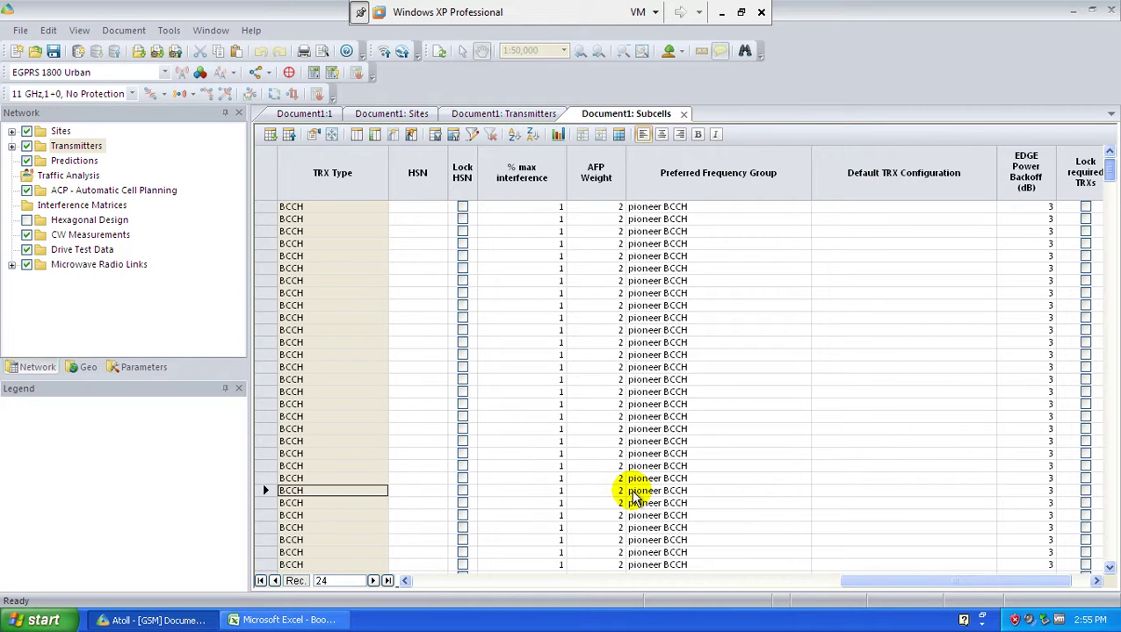
{"action": "key", "text": "Down"}
{"action": "key", "text": "Down"}
{"action": "key", "text": "Down"}
{"action": "key", "text": "Down"}
{"action": "key", "text": "Down"}
{"action": "key", "text": "Down"}
{"action": "left_click_drag", "start_coordinate": [1109, 189], "coordinate": [1111, 371]}
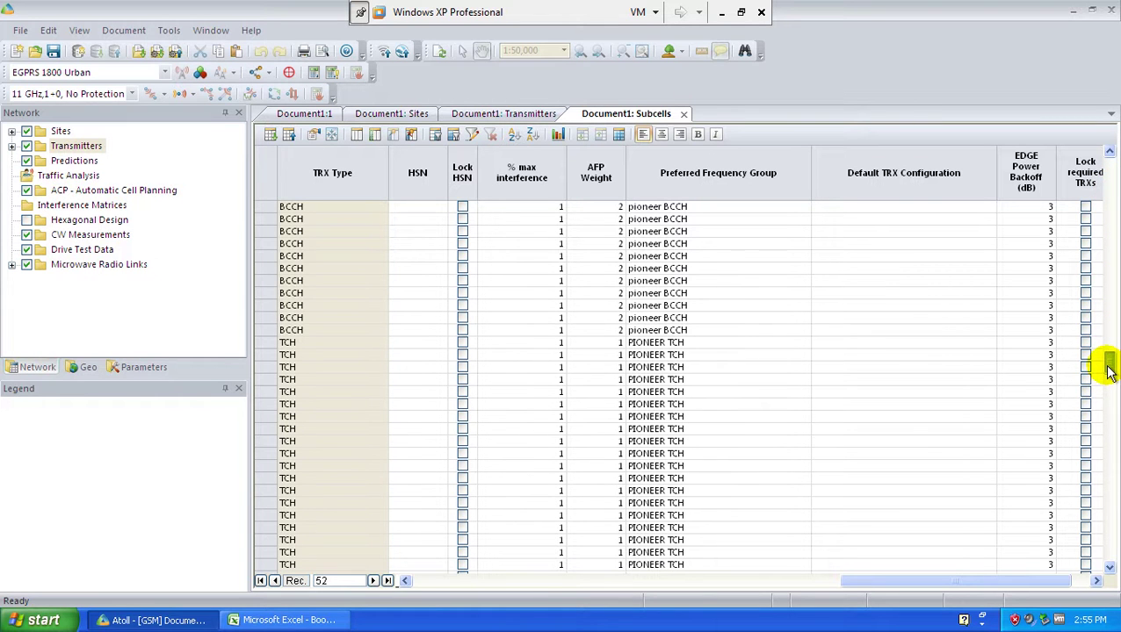
{"action": "left_click", "coordinate": [269, 342]}
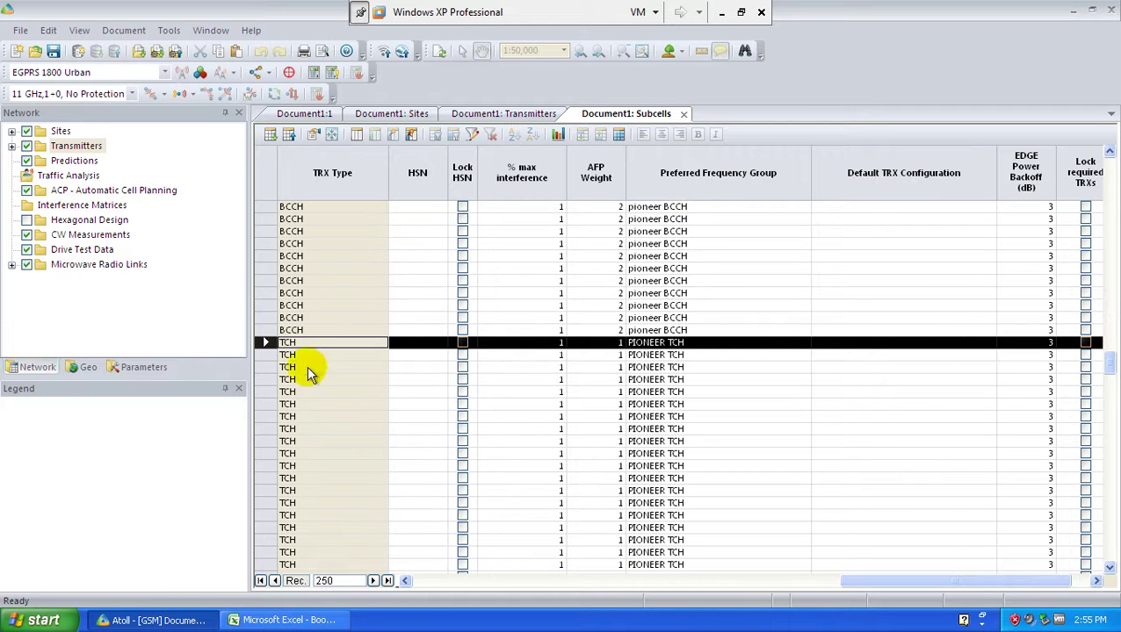
- Filter the sorted Subcells table to show only the records with TRX type TCH
{"action": "left_click", "coordinate": [286, 391]}
{"action": "right_click", "coordinate": [286, 391]}
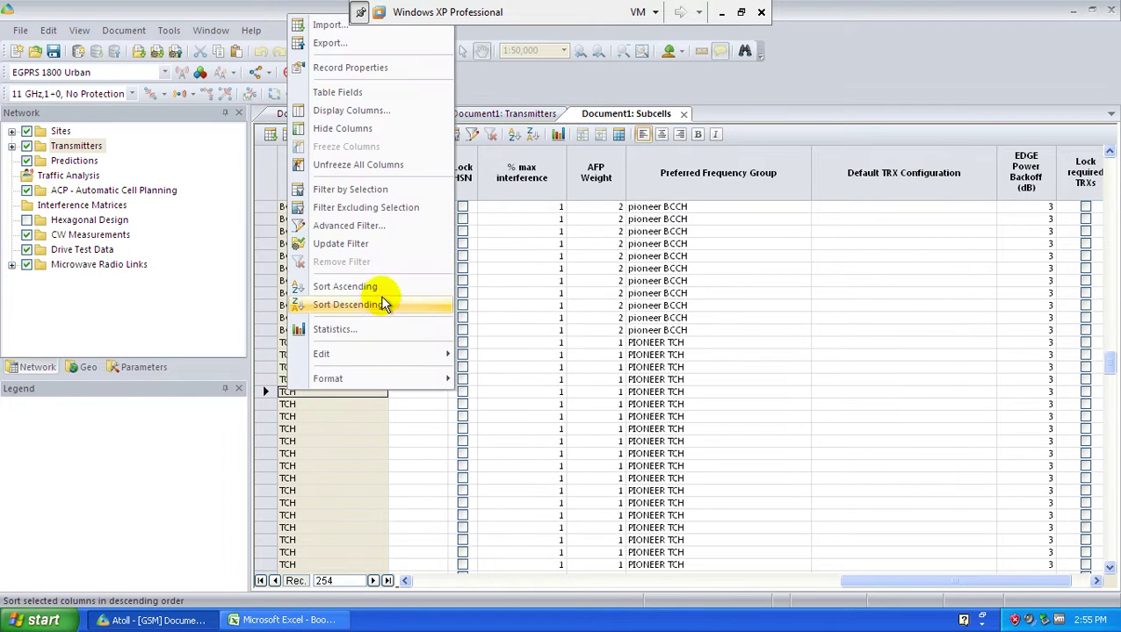
{"action": "left_click", "coordinate": [403, 191]}
- Set the hopping mode of the first visible ANTG022 TCH subcell to Synthesized Hopping
{"action": "left_click_drag", "start_coordinate": [896, 582], "coordinate": [724, 575]}
{"action": "scroll", "coordinate": [670, 243], "scroll_direction": "right", "scroll_amount": 10}
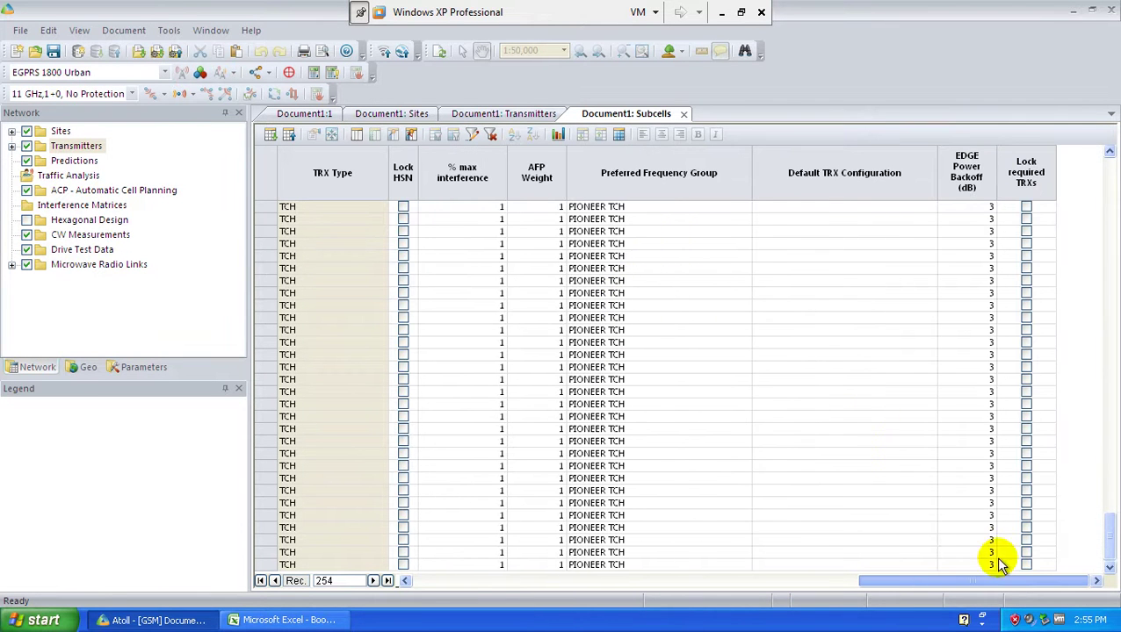
{"action": "left_click_drag", "start_coordinate": [913, 615], "coordinate": [733, 590]}
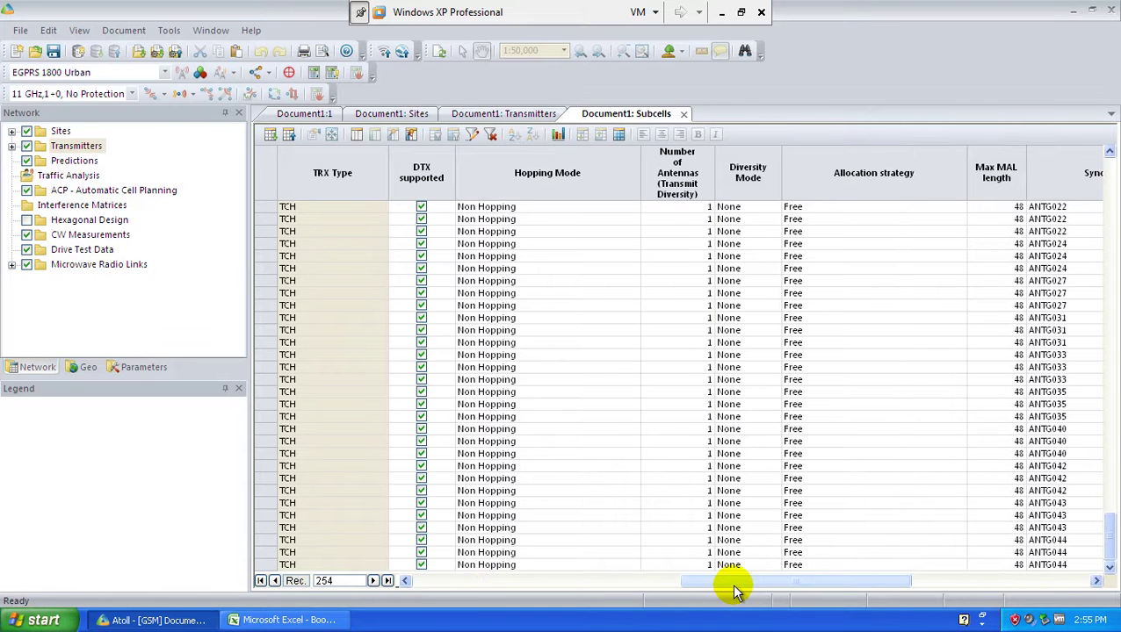
{"action": "left_click_drag", "start_coordinate": [1113, 543], "coordinate": [562, 213]}
{"action": "left_click", "coordinate": [563, 211]}
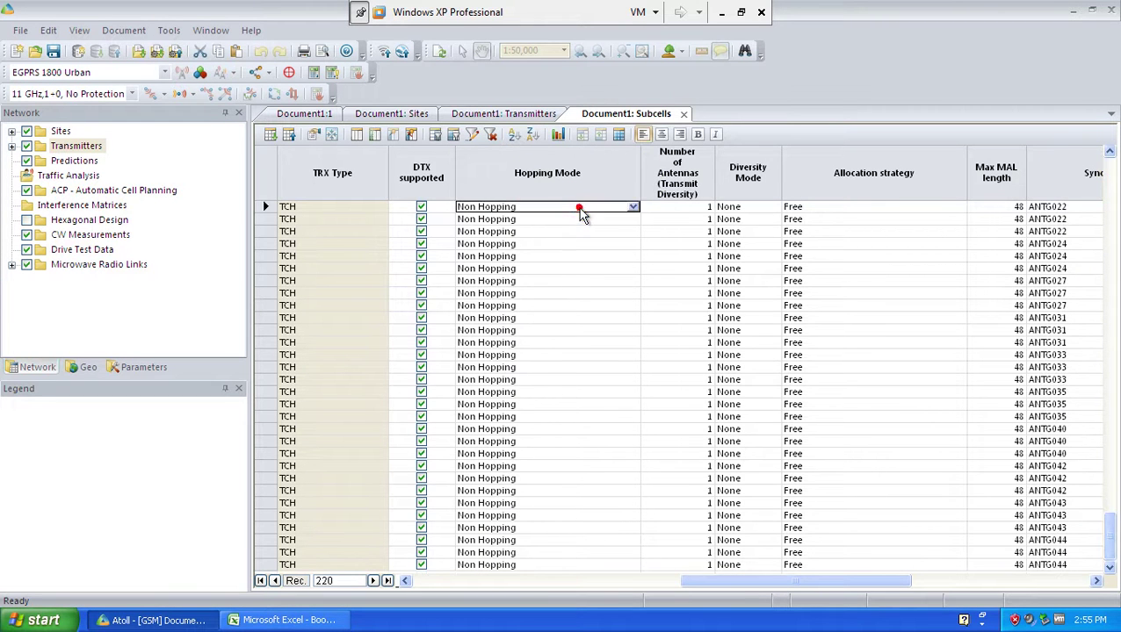
{"action": "left_click", "coordinate": [632, 209]}
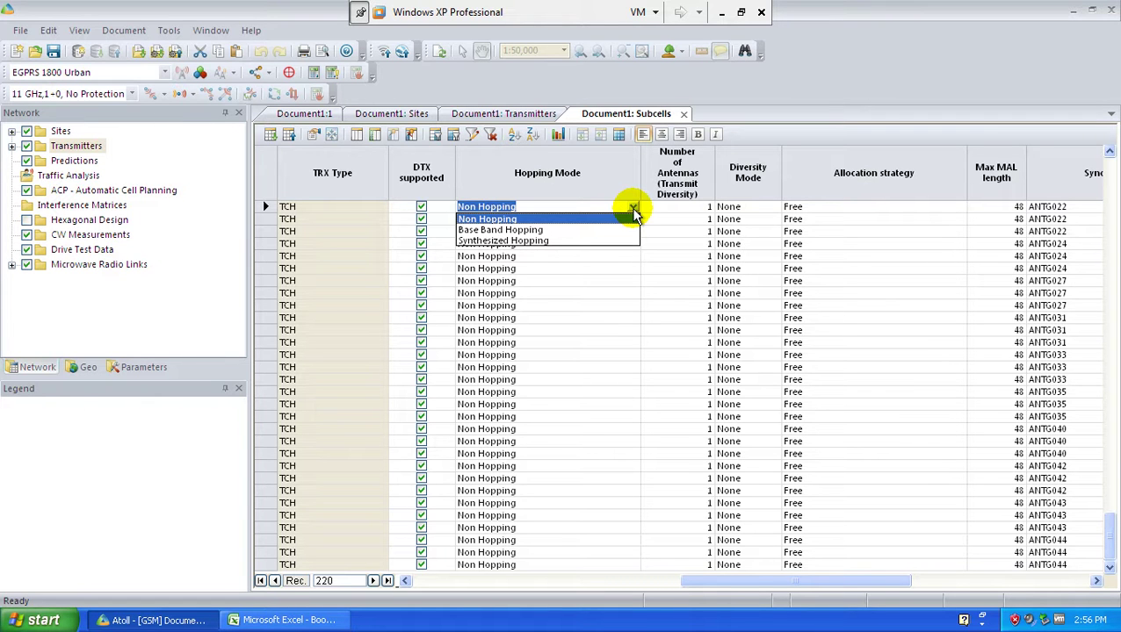
{"action": "left_click", "coordinate": [543, 240]}
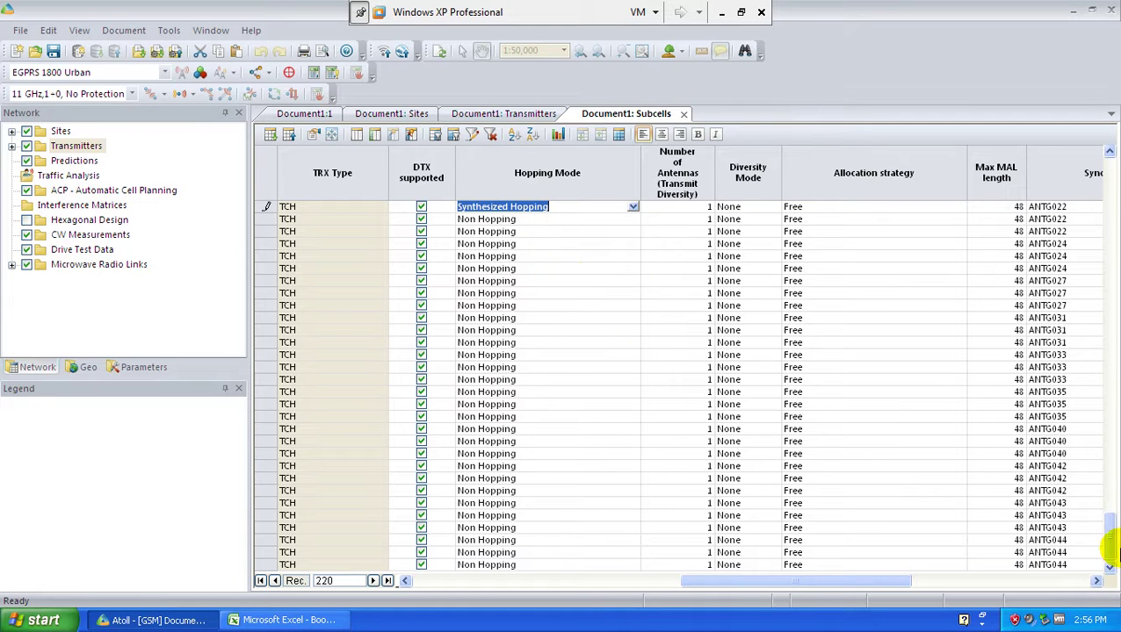
- Set the first filtered TCH subcell's hopping mode to Synthesized Hopping and fill it down to all filtered TCH subcells
{"action": "left_click_drag", "start_coordinate": [1110, 523], "coordinate": [1114, 147]}
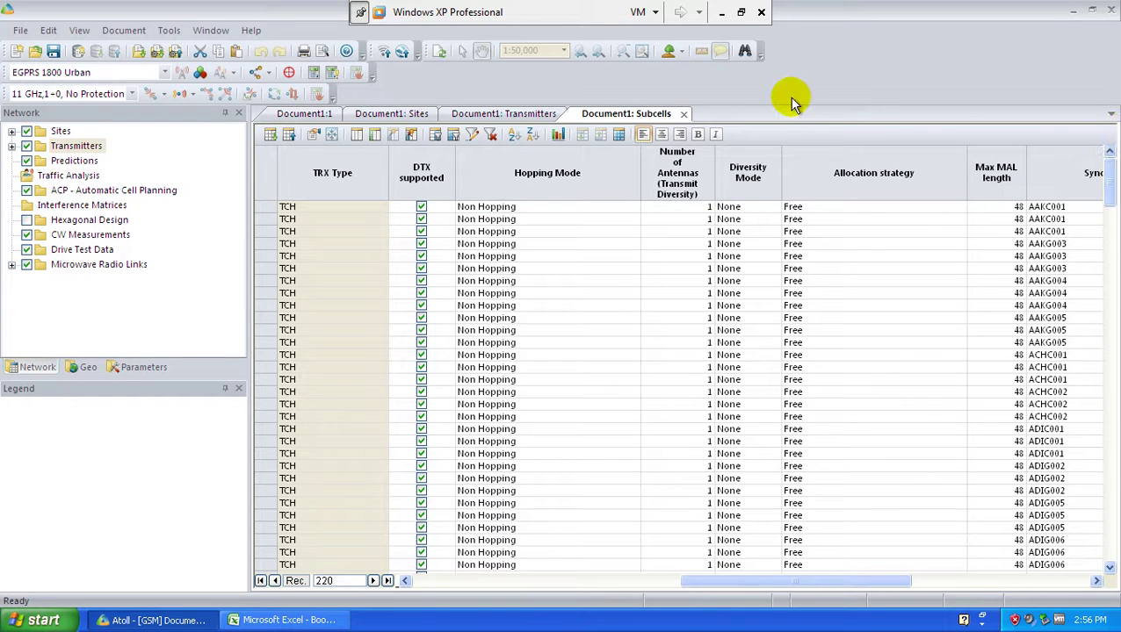
{"action": "left_click", "coordinate": [542, 210]}
{"action": "left_click", "coordinate": [633, 207]}
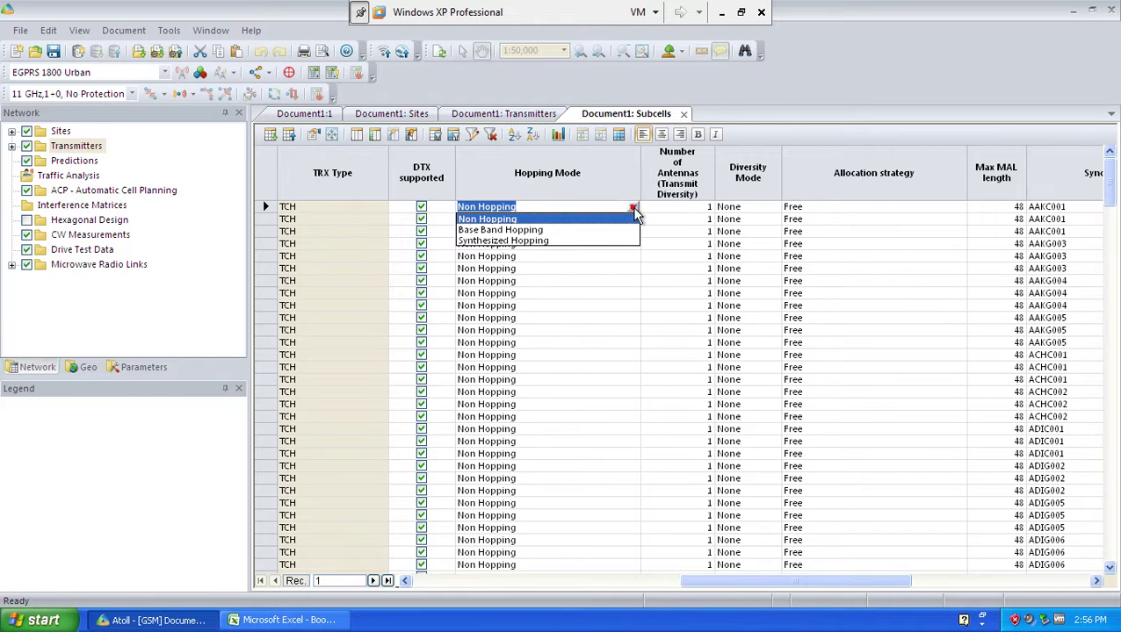
{"action": "left_click", "coordinate": [516, 240]}
{"action": "left_click", "coordinate": [545, 279]}
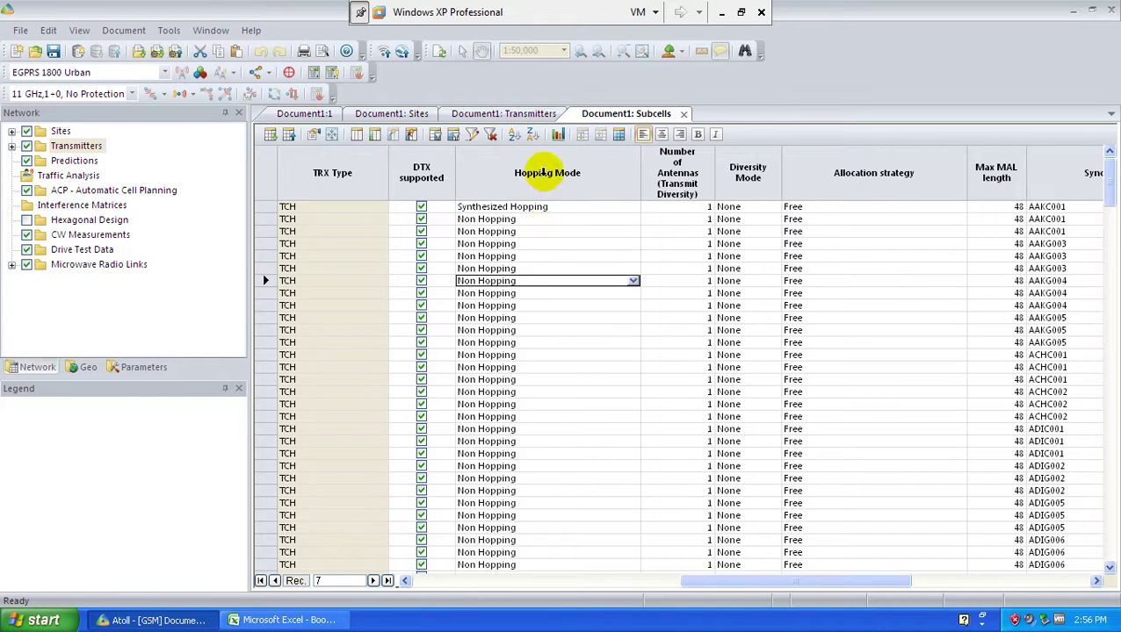
{"action": "left_click", "coordinate": [543, 173]}
{"action": "key", "text": "ctrl+d"}
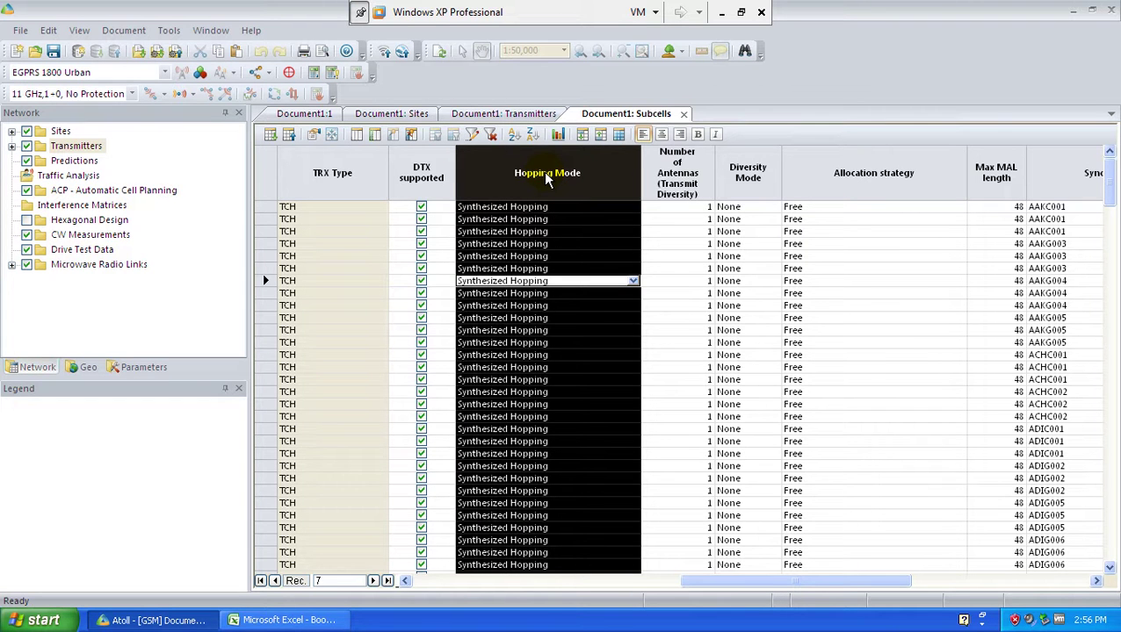
{"action": "left_click", "coordinate": [866, 404]}
- Set the first filtered TCH subcell's HSN domain to PIONEER WIRELESS HSN and fill it down to all filtered TCH subcells
{"action": "left_click_drag", "start_coordinate": [839, 582], "coordinate": [905, 591]}
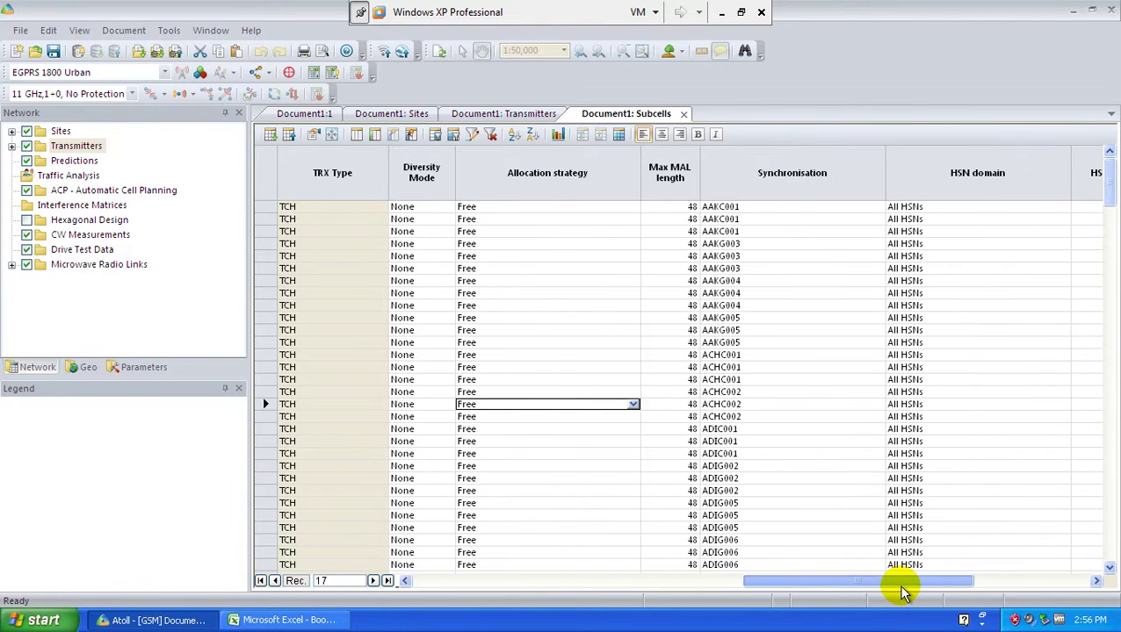
{"action": "scroll", "coordinate": [961, 162], "scroll_direction": "left", "scroll_amount": 3}
{"action": "scroll", "coordinate": [720, 536], "scroll_direction": "left", "scroll_amount": 3}
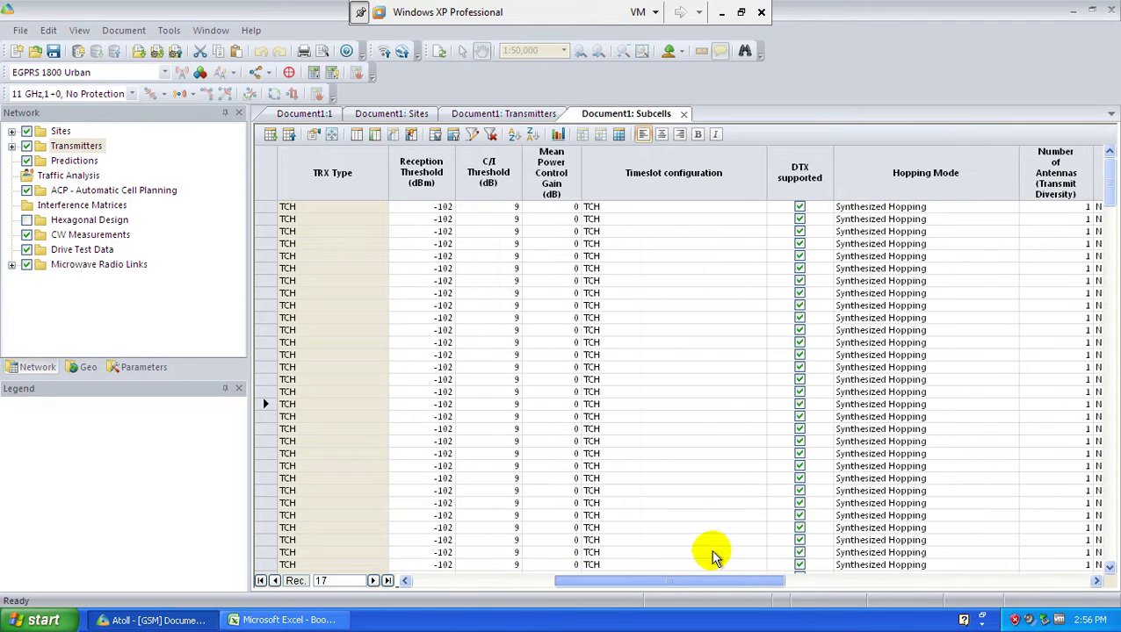
{"action": "scroll", "coordinate": [729, 549], "scroll_direction": "right", "scroll_amount": 3}
{"action": "scroll", "coordinate": [756, 549], "scroll_direction": "right", "scroll_amount": 3}
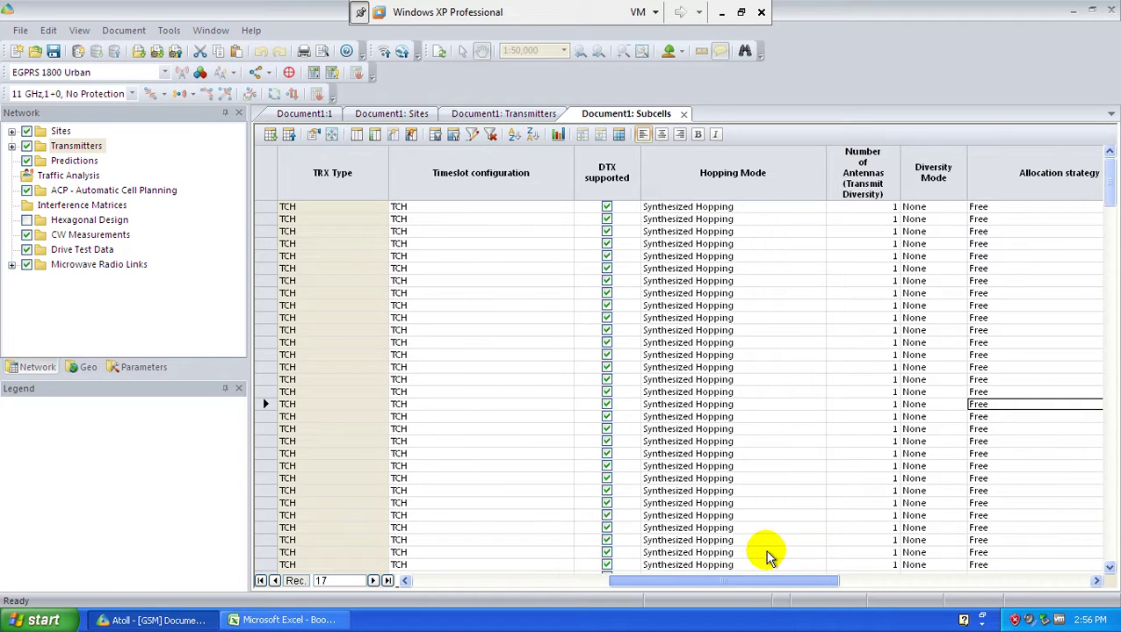
{"action": "scroll", "coordinate": [781, 557], "scroll_direction": "right", "scroll_amount": 3}
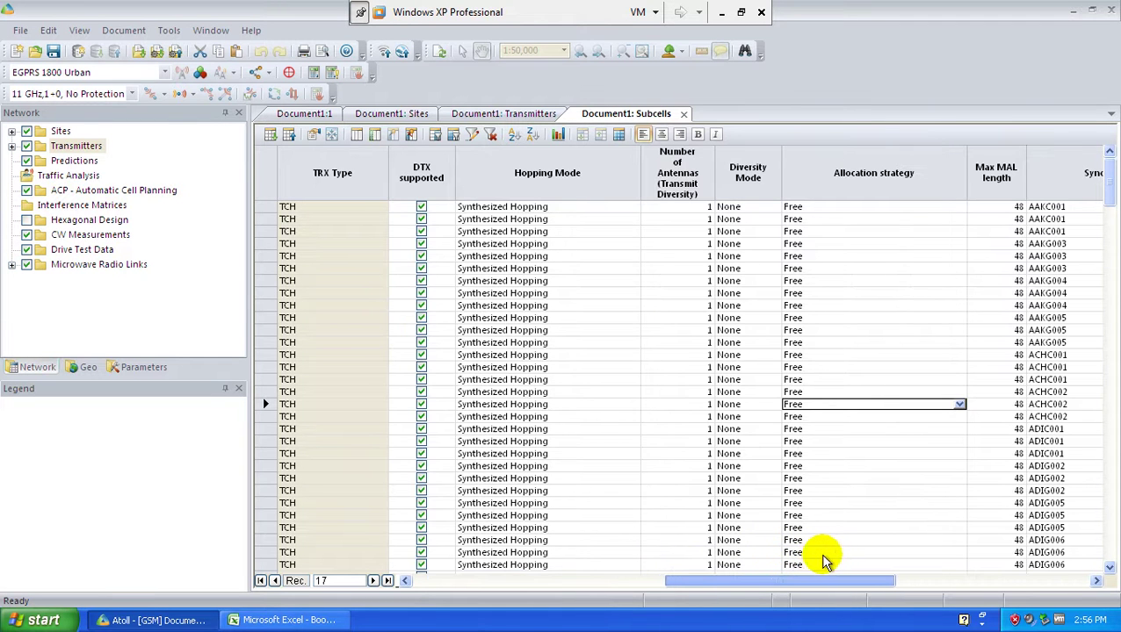
{"action": "scroll", "coordinate": [870, 560], "scroll_direction": "right", "scroll_amount": 3}
{"action": "scroll", "coordinate": [896, 564], "scroll_direction": "right", "scroll_amount": 1}
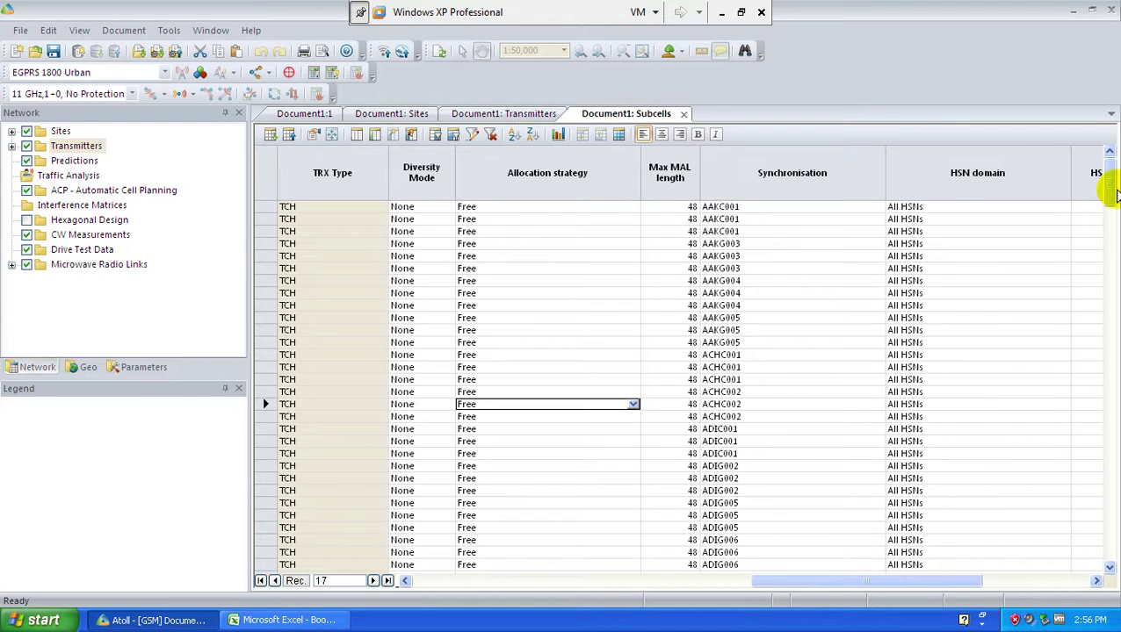
{"action": "left_click", "coordinate": [1014, 207]}
{"action": "left_click", "coordinate": [1064, 206]}
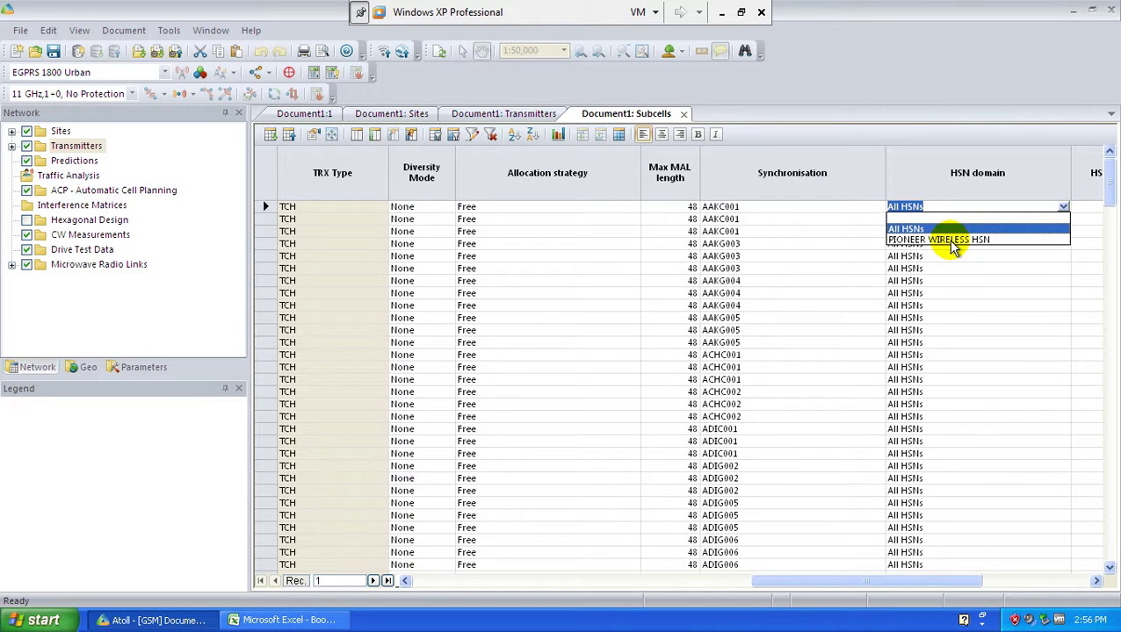
{"action": "left_click", "coordinate": [955, 248]}
{"action": "left_click", "coordinate": [971, 270]}
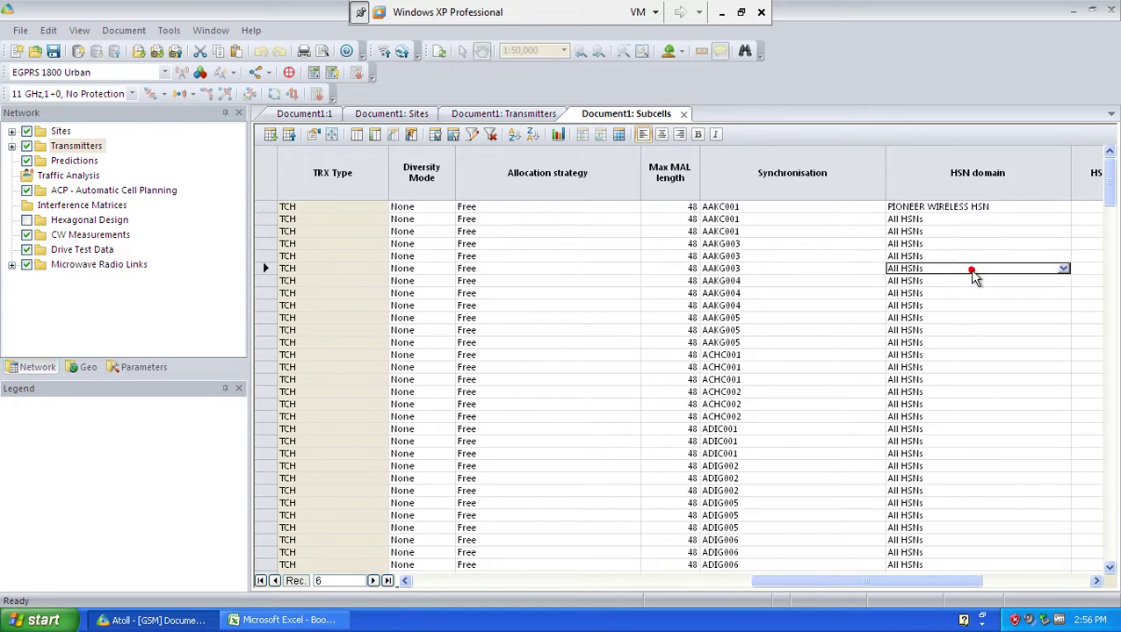
{"action": "left_click", "coordinate": [977, 173]}
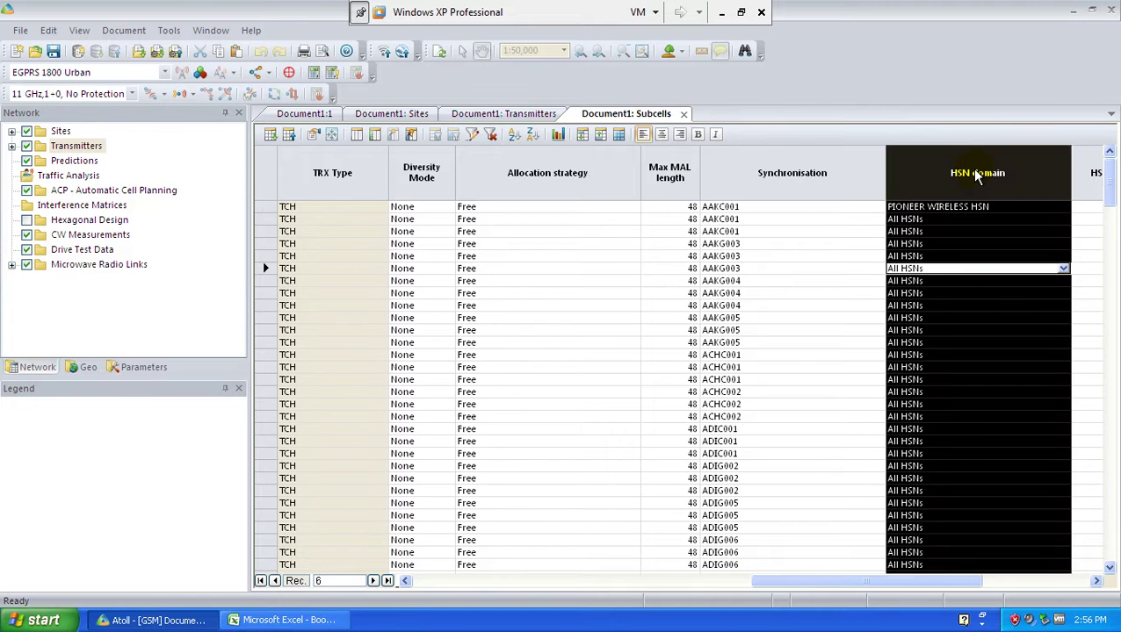
{"action": "key", "text": "ctrl+d"}
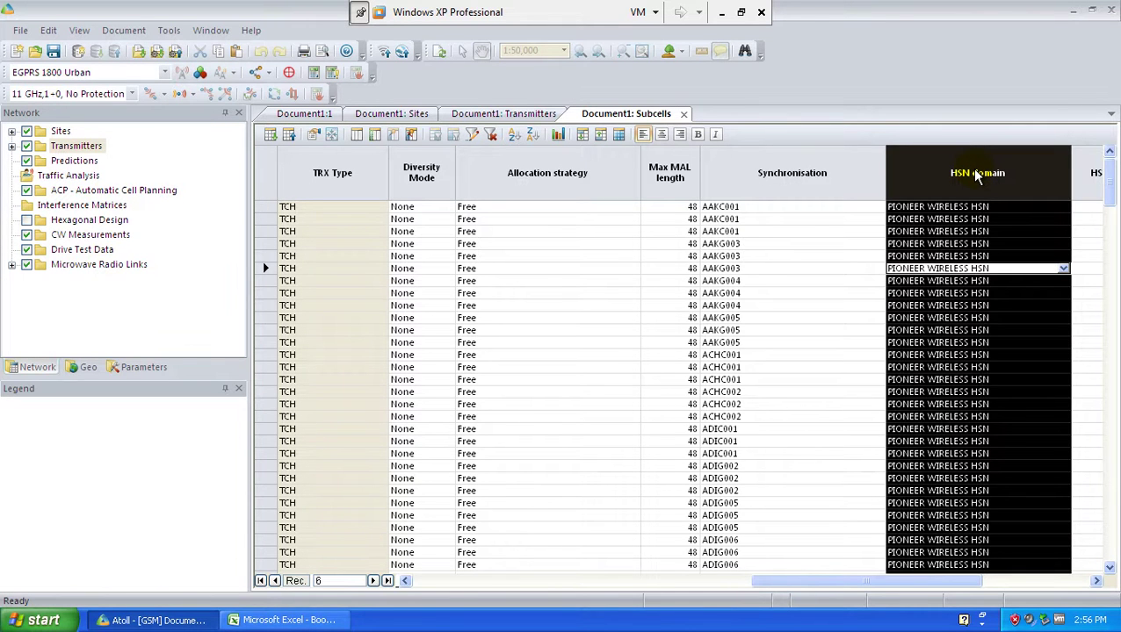
{"action": "left_click", "coordinate": [785, 307]}
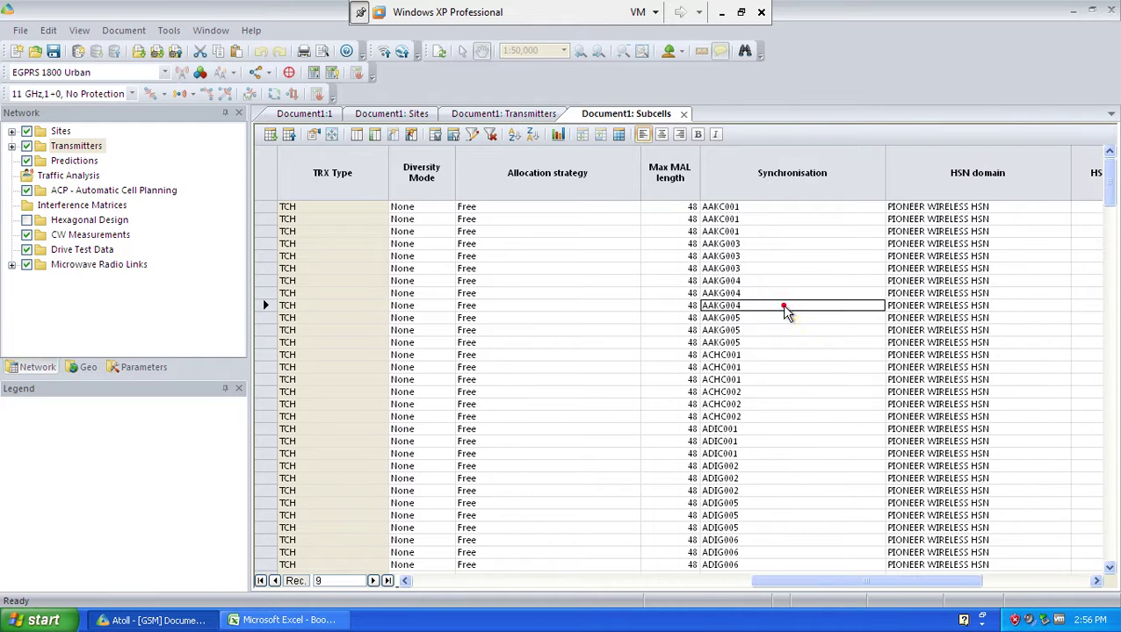
- Review the timeslot configuration, DTX and hopping mode values down the filtered TCH subcell records
{"action": "key", "text": "Left"}
{"action": "key", "text": "Left"}
{"action": "key", "text": "Left"}
{"action": "key", "text": "Left"}
{"action": "key", "text": "Left"}
{"action": "key", "text": "Left"}
{"action": "key", "text": "Left"}
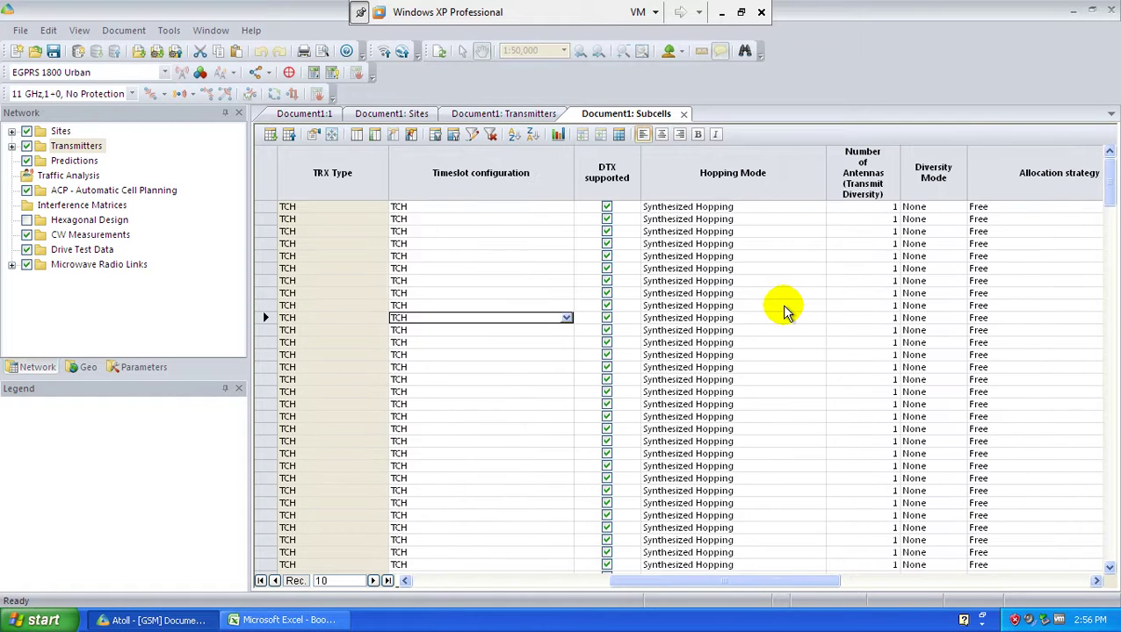
{"action": "key", "text": "Down"}
{"action": "key", "text": "Down"}
{"action": "key", "text": "Down"}
{"action": "key", "text": "Down"}
{"action": "key", "text": "Down"}
{"action": "key", "text": "Down"}
{"action": "key", "text": "Down"}
{"action": "key", "text": "Down"}
{"action": "key", "text": "Down"}
{"action": "key", "text": "Down"}
{"action": "key", "text": "Down"}
{"action": "key", "text": "Down"}
{"action": "key", "text": "Down"}
{"action": "key", "text": "Down"}
{"action": "key", "text": "Down"}
{"action": "key", "text": "Down"}
{"action": "key", "text": "Down"}
{"action": "key", "text": "Down"}
{"action": "key", "text": "Down"}
{"action": "key", "text": "Down"}
{"action": "key", "text": "Down"}
{"action": "key", "text": "Down"}
{"action": "key", "text": "Down"}
{"action": "key", "text": "Down"}
{"action": "key", "text": "Down"}
{"action": "key", "text": "Down"}
{"action": "key", "text": "Down"}
{"action": "key", "text": "Left"}
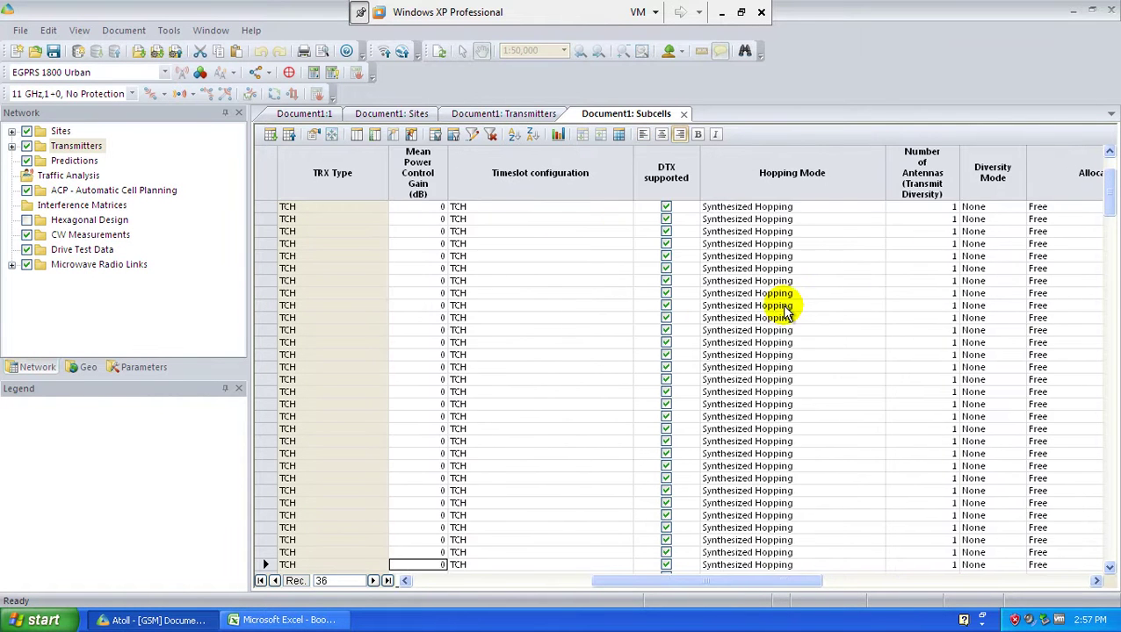
{"action": "key", "text": "Right"}
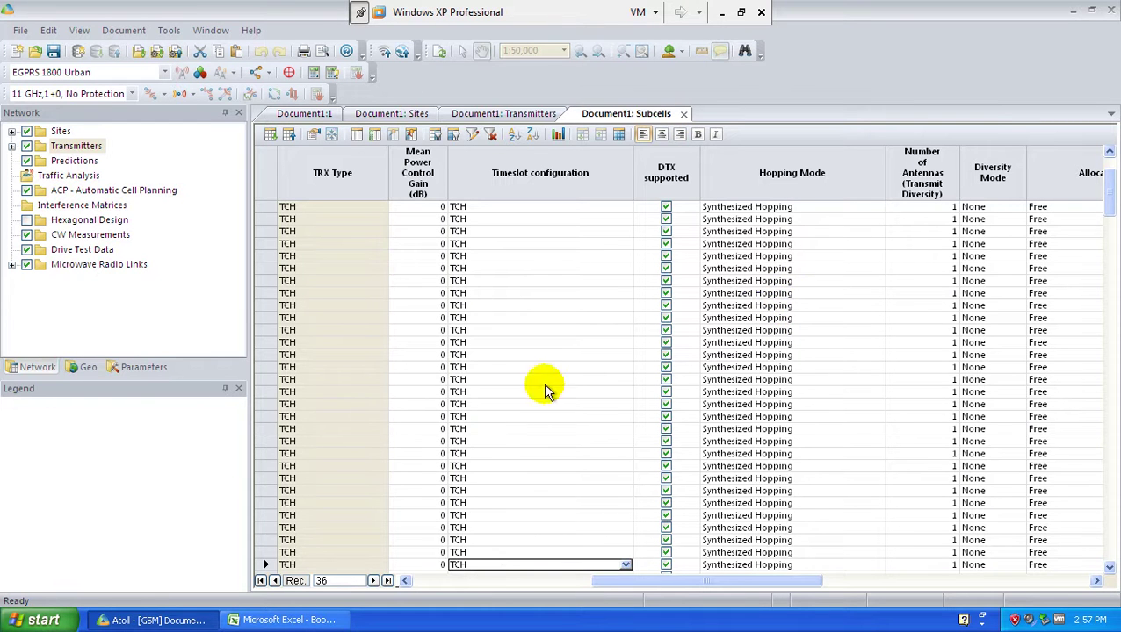
- Remove the TCH filter from the Subcells table and sort all records by TRX type in ascending order
{"action": "left_click", "coordinate": [298, 429]}
{"action": "right_click", "coordinate": [298, 429]}
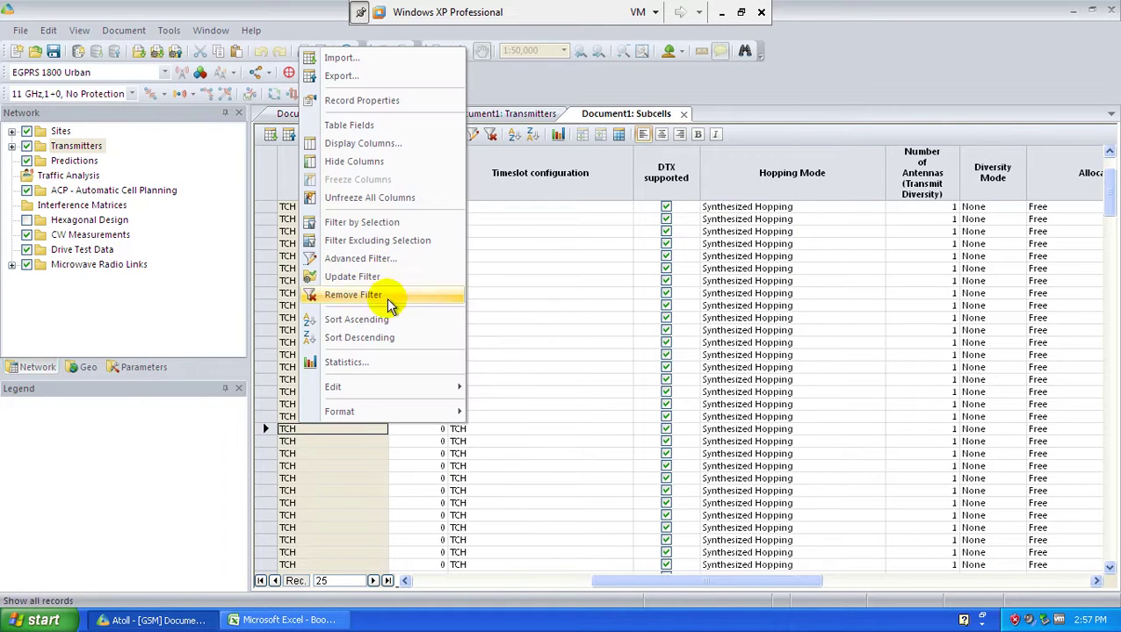
{"action": "left_click", "coordinate": [389, 299]}
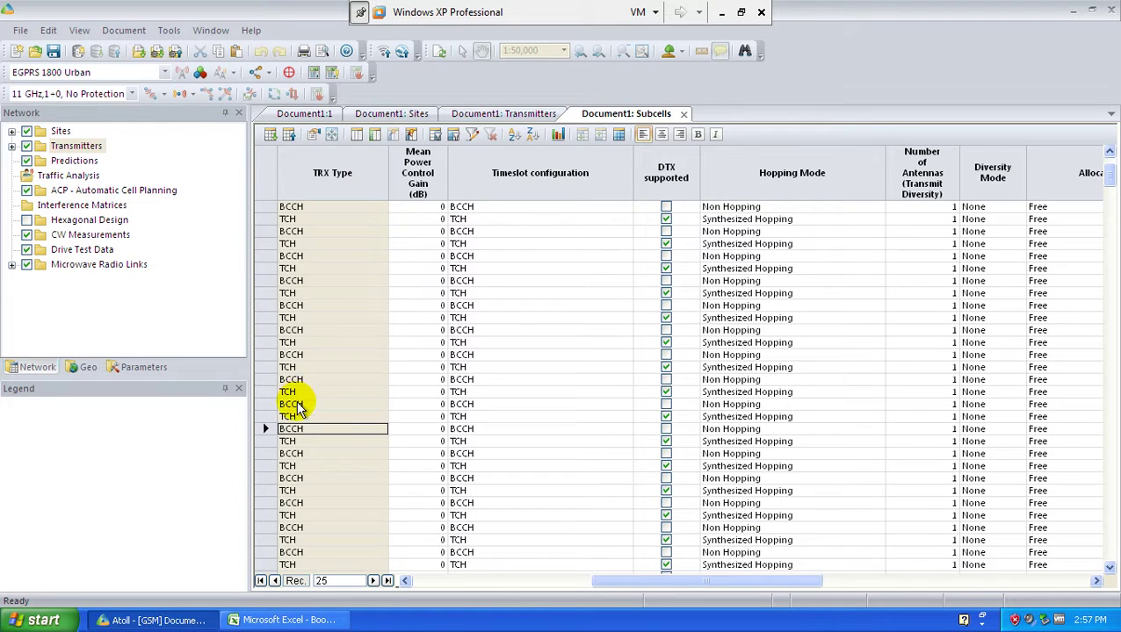
{"action": "right_click", "coordinate": [296, 402]}
{"action": "left_click", "coordinate": [382, 314]}
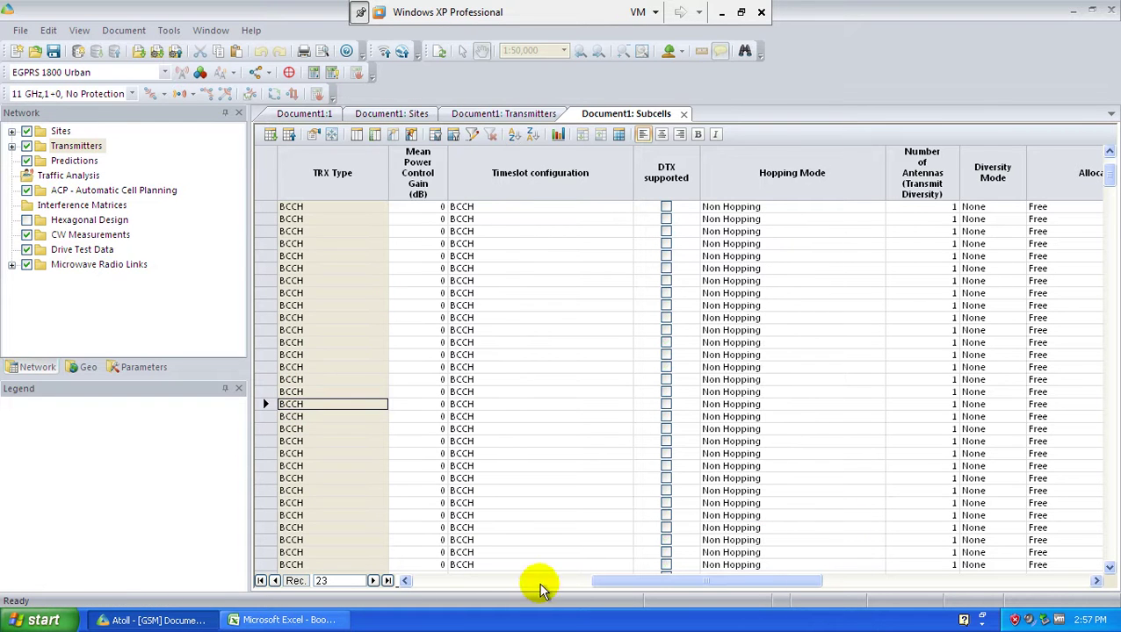
- Set the required TRXs to 3 for the first TCH record below the sorted BCCH records
{"action": "mouse_move", "coordinate": [1110, 180]}
{"action": "left_mouse_down"}
{"action": "mouse_move", "coordinate": [1112, 404]}
{"action": "mouse_move", "coordinate": [1106, 363]}
{"action": "mouse_move", "coordinate": [400, 400]}
{"action": "left_mouse_up"}
{"action": "left_click_drag", "start_coordinate": [1109, 179], "coordinate": [1110, 369]}
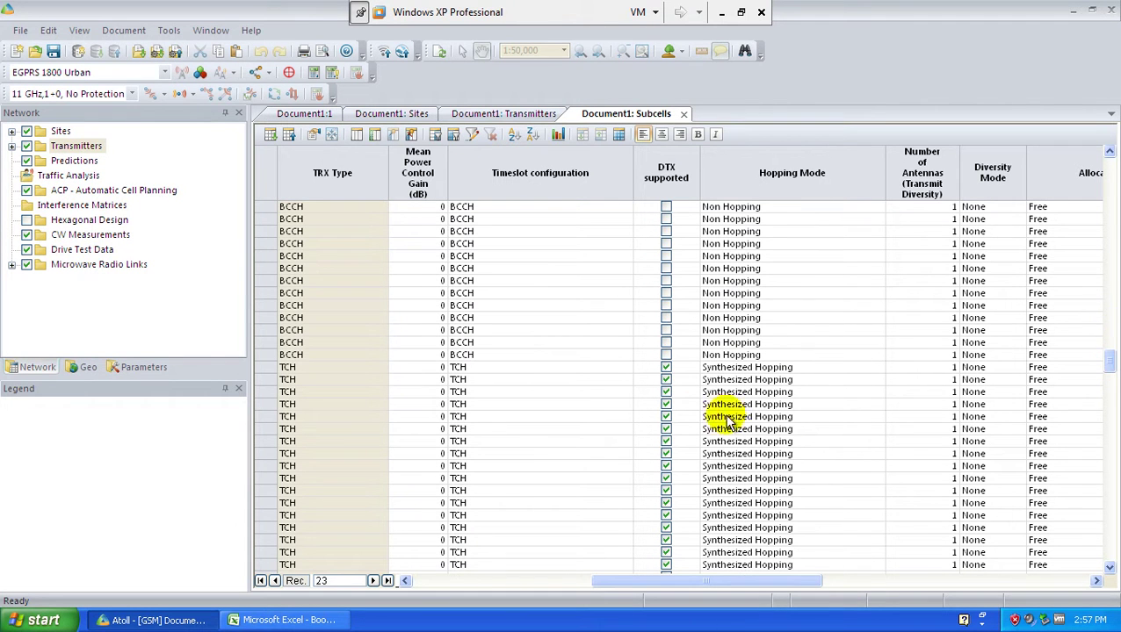
{"action": "left_click", "coordinate": [268, 367]}
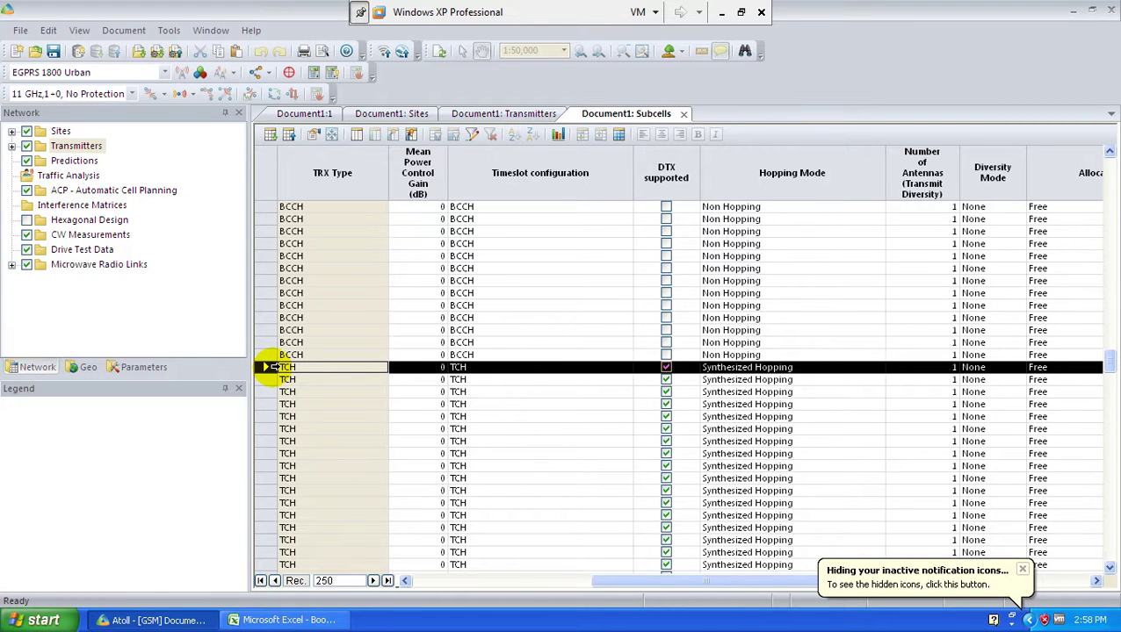
{"action": "scroll", "coordinate": [275, 368], "scroll_direction": "left", "scroll_amount": 2}
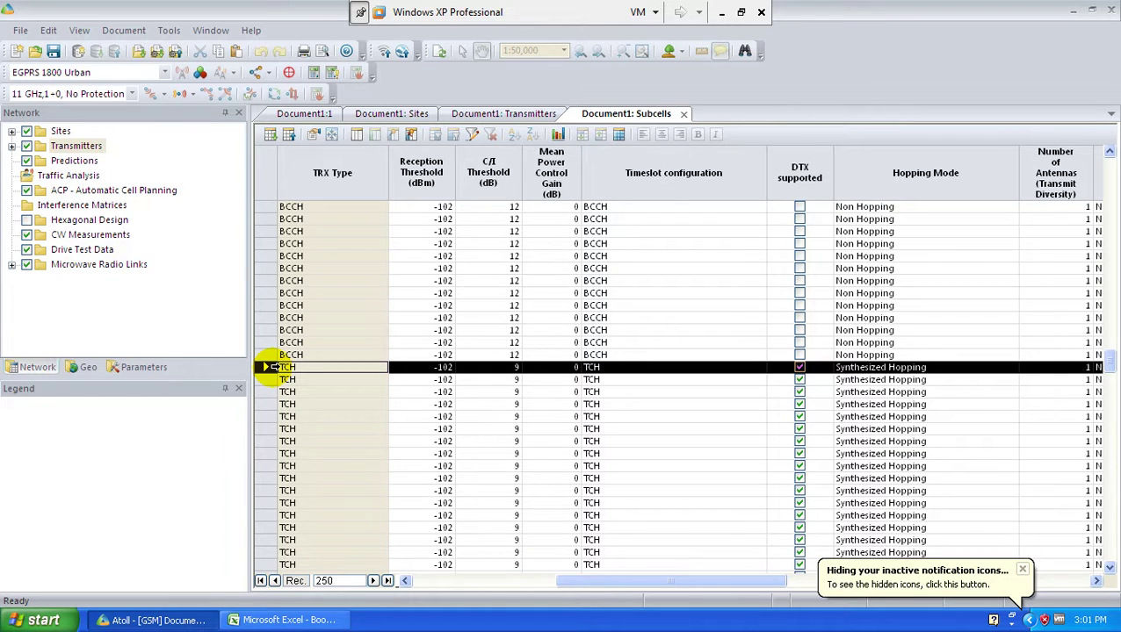
{"action": "scroll", "coordinate": [272, 367], "scroll_direction": "left", "scroll_amount": 2}
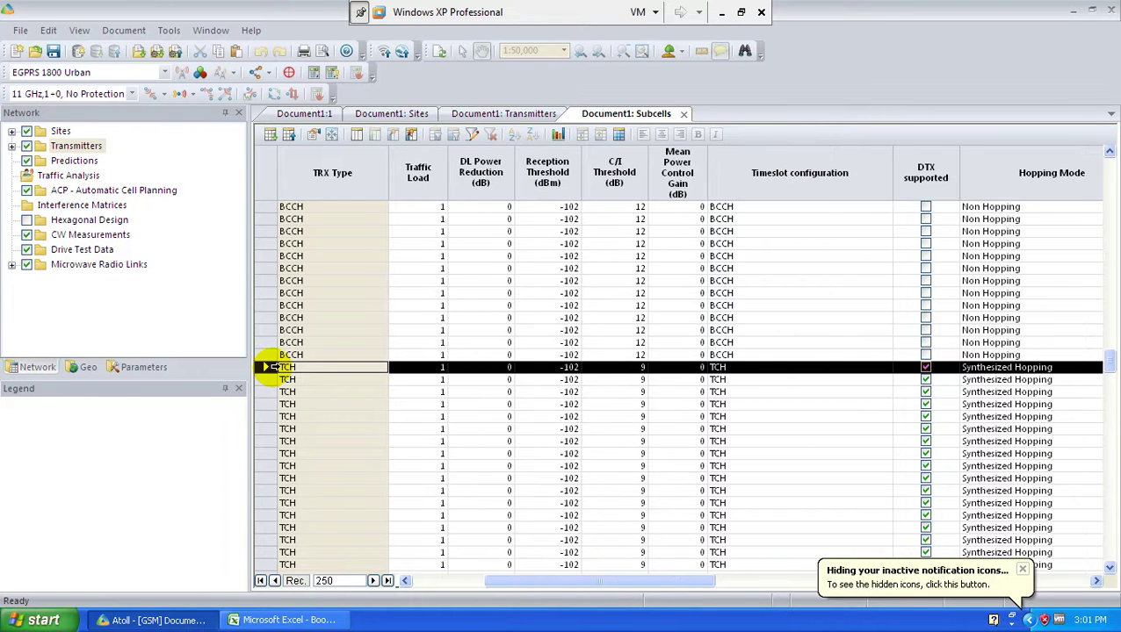
{"action": "scroll", "coordinate": [272, 367], "scroll_direction": "left", "scroll_amount": 2}
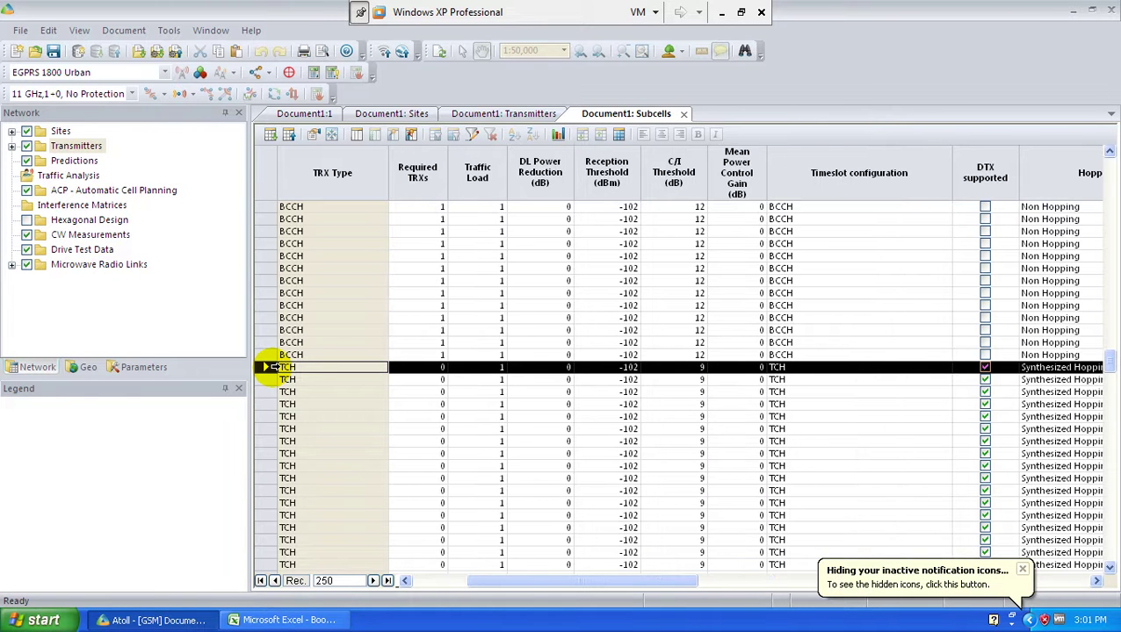
{"action": "key", "text": "Right"}
{"action": "key", "text": "Right"}
{"action": "key", "text": "Left"}
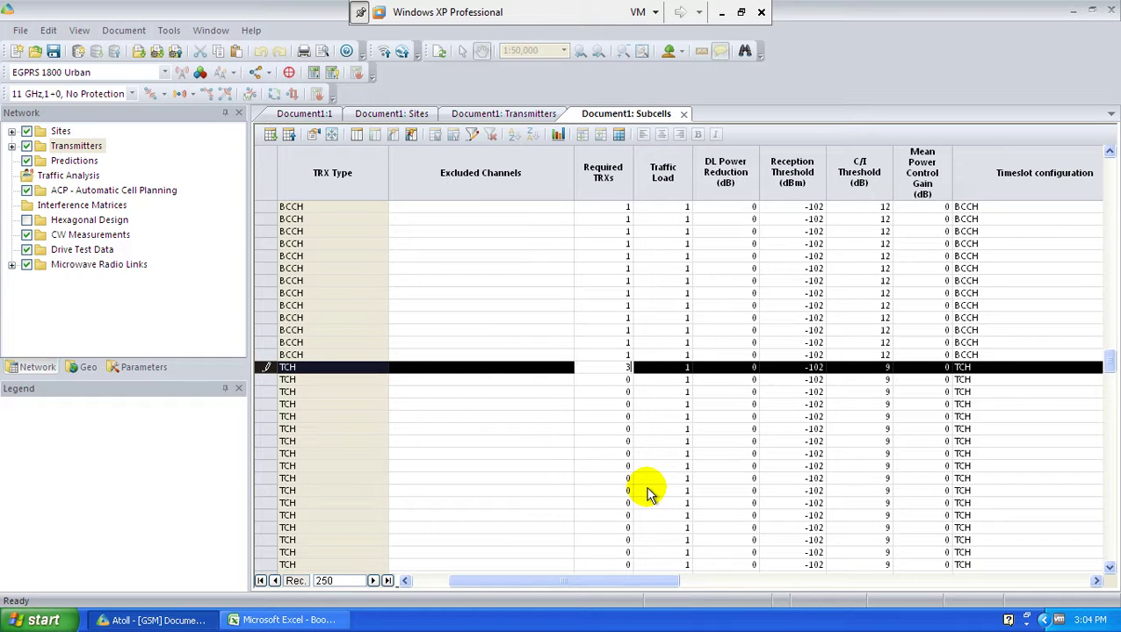
{"action": "type", "text": "3"}
{"action": "left_click", "coordinate": [594, 427]}
- Fill the required TRXs value of 3 down to all remaining TCH records and close the Subcells table
{"action": "left_click", "coordinate": [608, 368]}
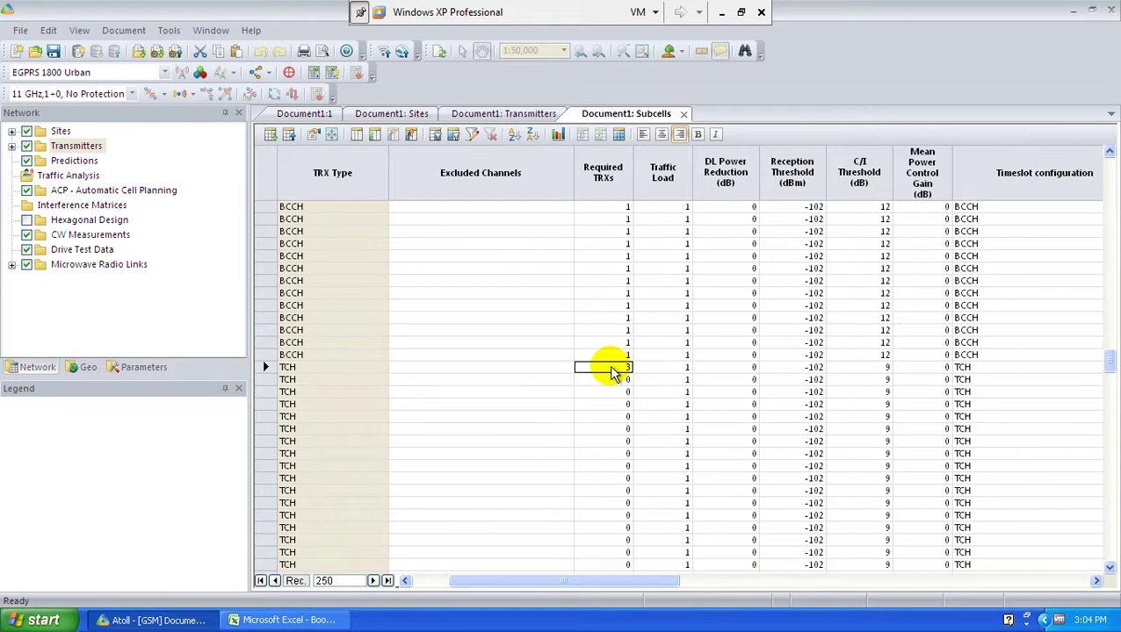
{"action": "key", "text": "ctrl+shift+Down"}
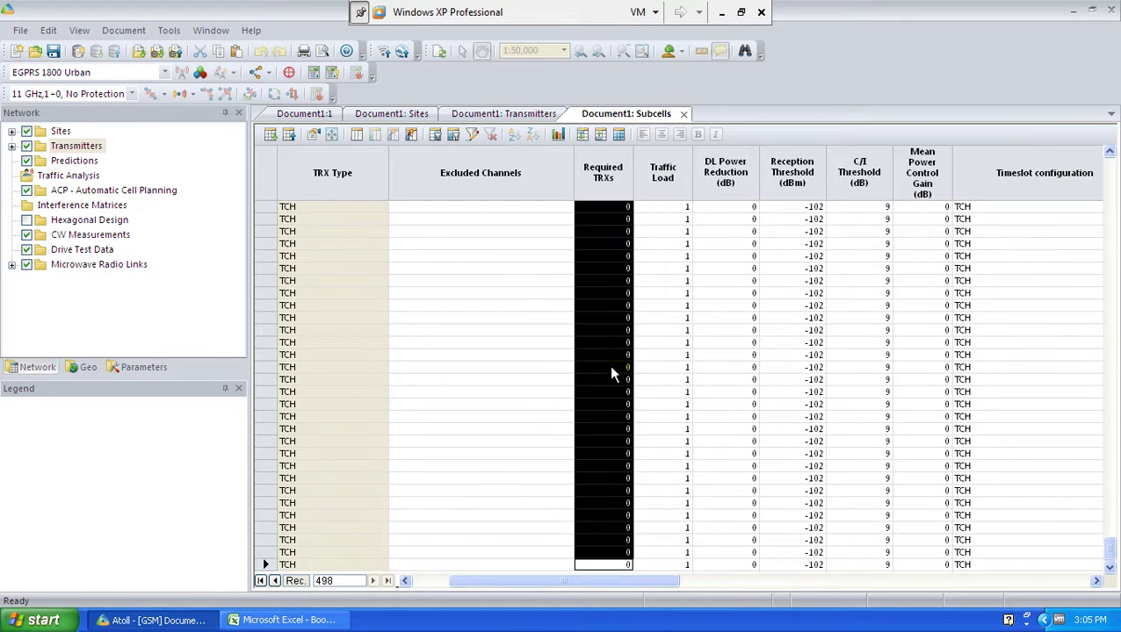
{"action": "key", "text": "ctrl+d"}
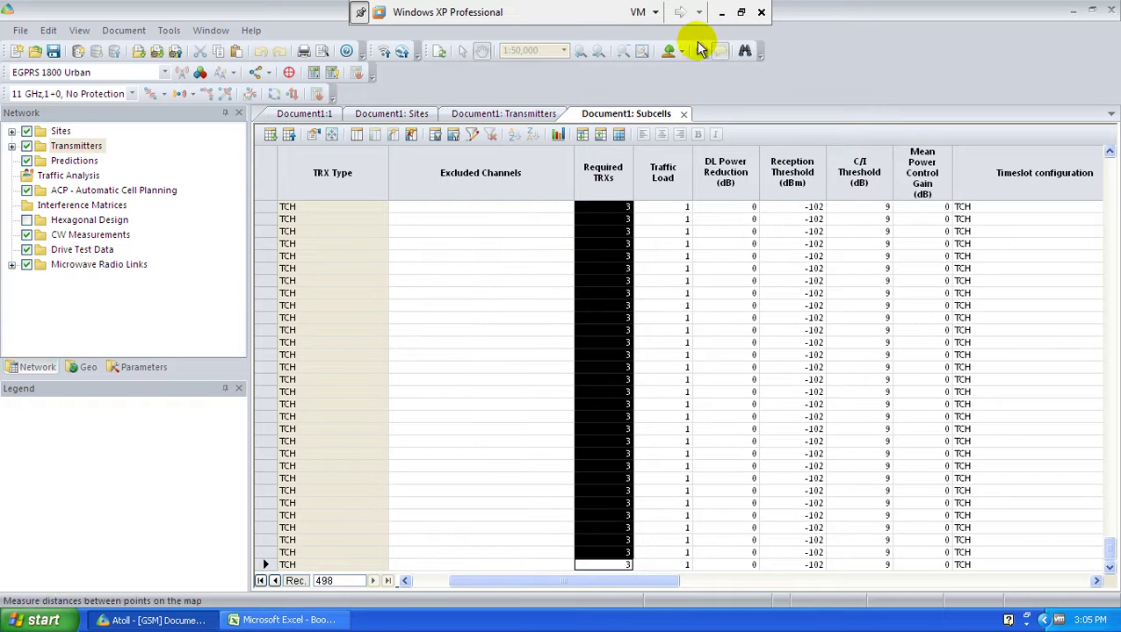
{"action": "left_click", "coordinate": [684, 113]}
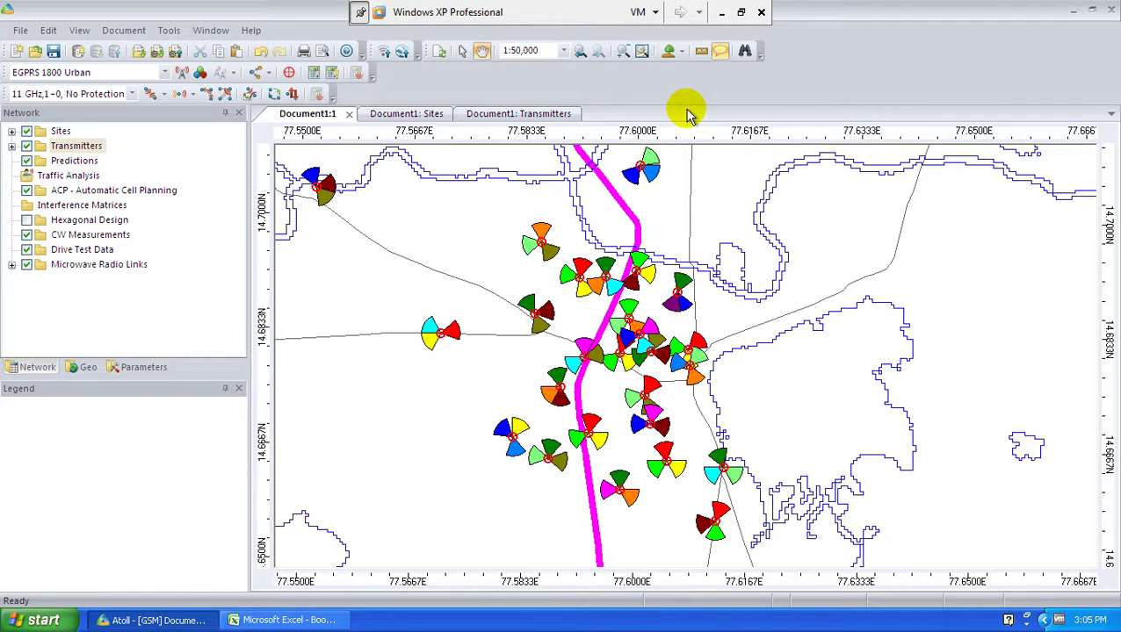
- Calculate the transmitters' interference matrices using HCS Servers with 4 dB, no shadowing and uniform traffic spreading, and close the event viewer
{"action": "left_click", "coordinate": [62, 149]}
{"action": "right_click", "coordinate": [61, 153]}
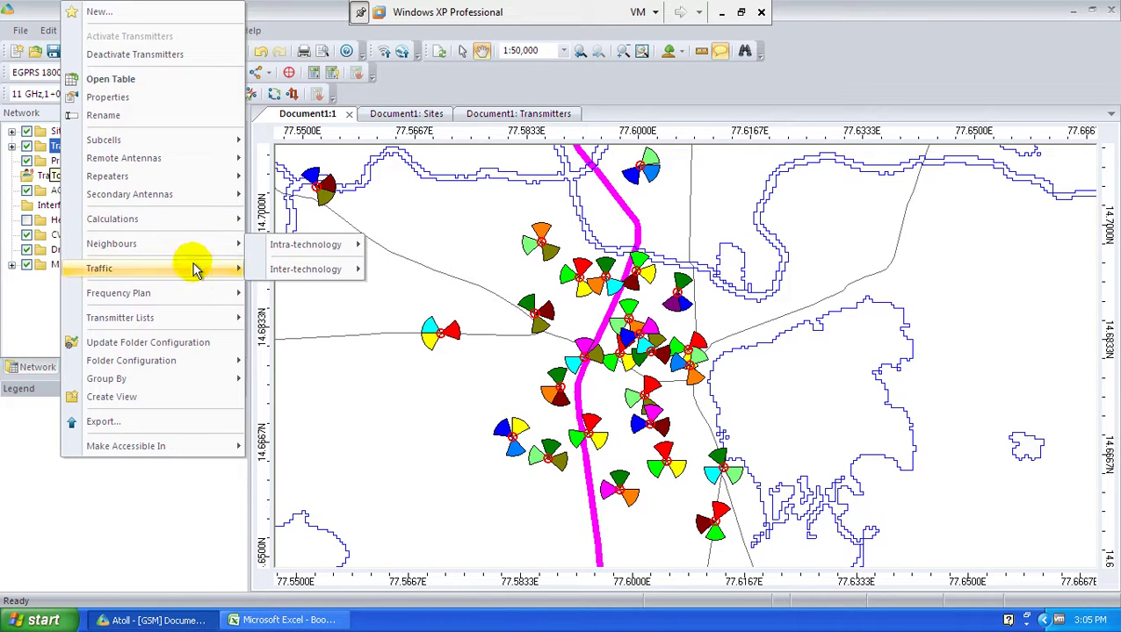
{"action": "mouse_move", "coordinate": [195, 297]}
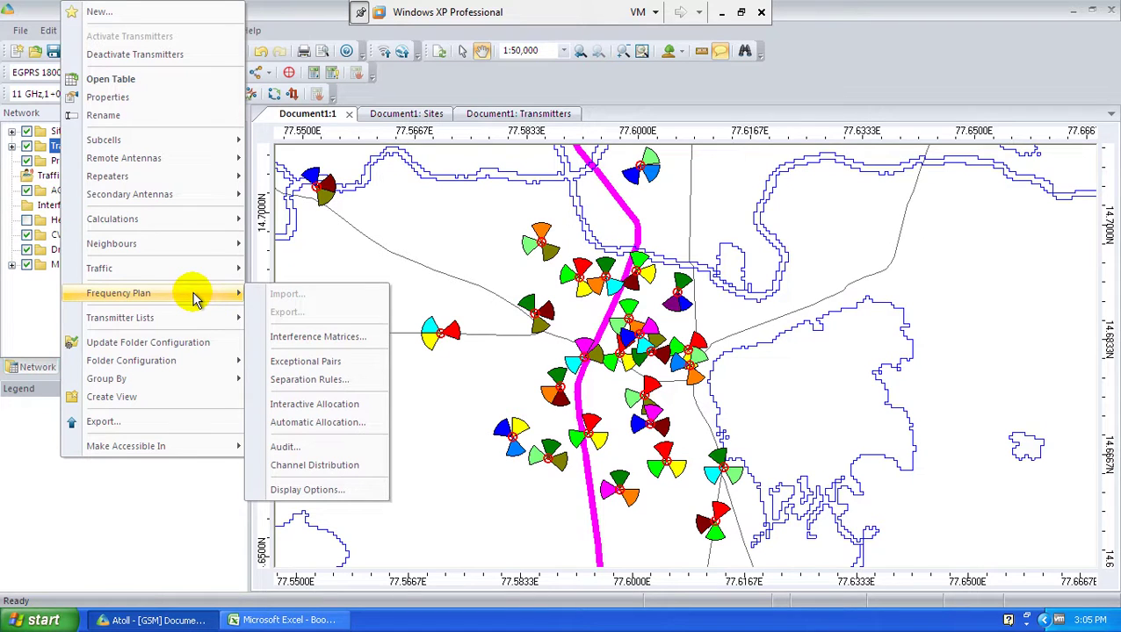
{"action": "left_click", "coordinate": [342, 345]}
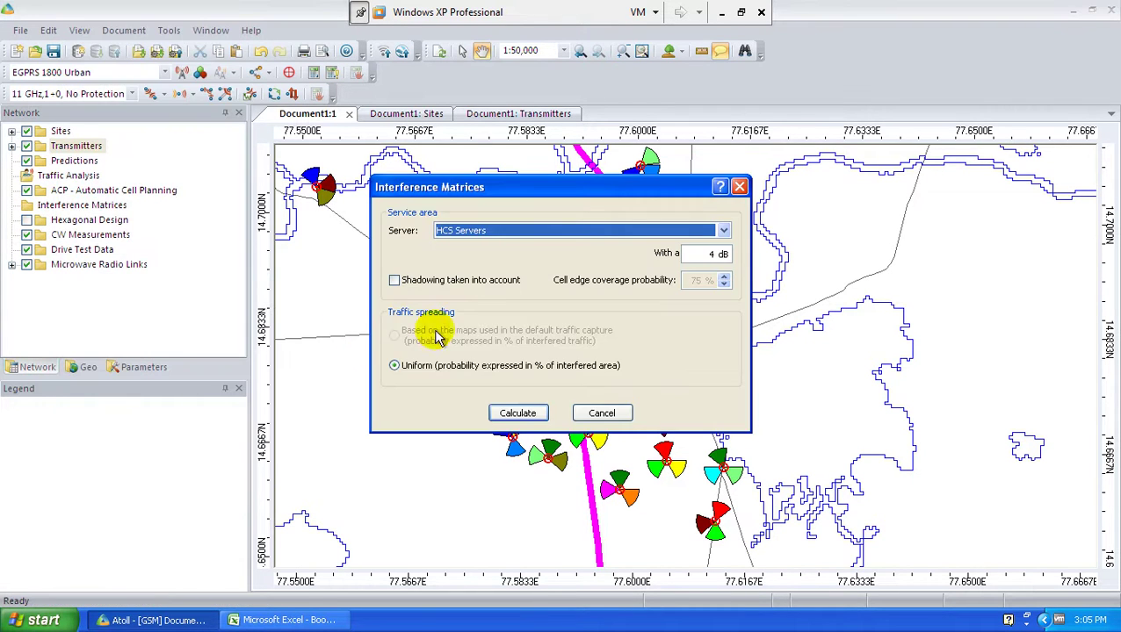
{"action": "left_click", "coordinate": [518, 414]}
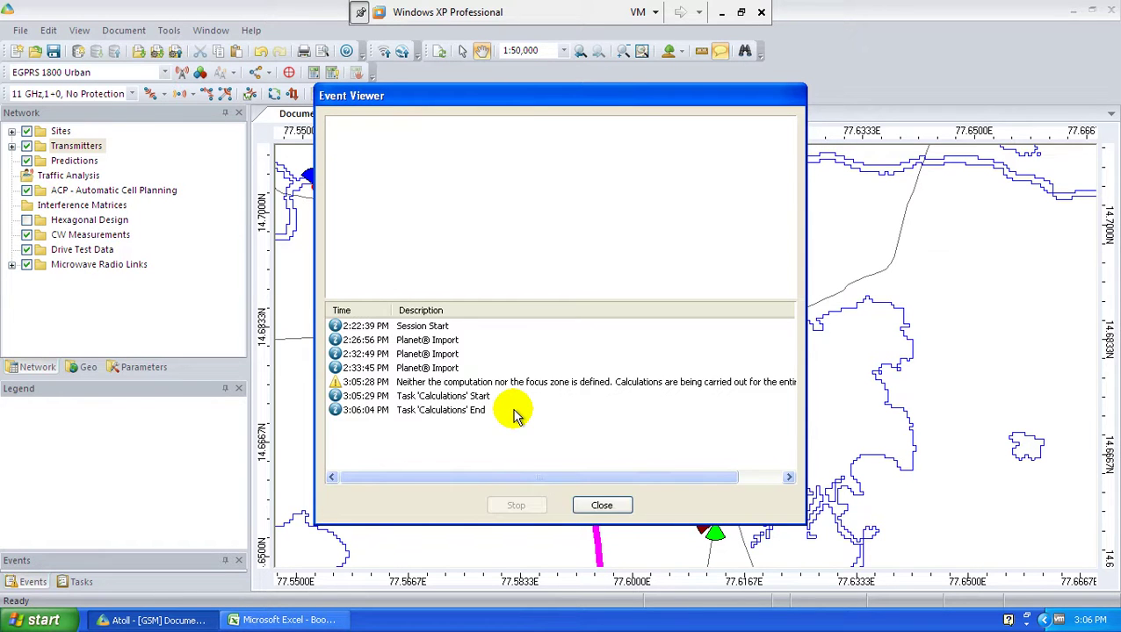
{"action": "left_click", "coordinate": [602, 507]}
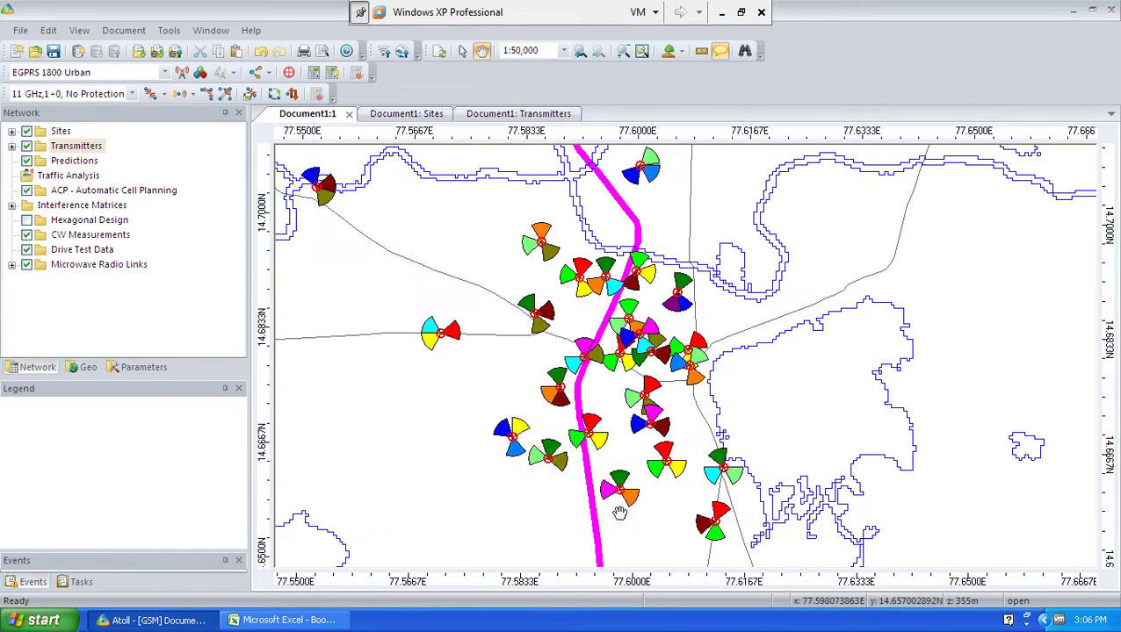
- Start an automatic frequency allocation for the transmitters with the Atoll AFP Module, accepting the preset resources, strategies and separation constraints
{"action": "left_click", "coordinate": [56, 150]}
{"action": "right_click", "coordinate": [56, 151]}
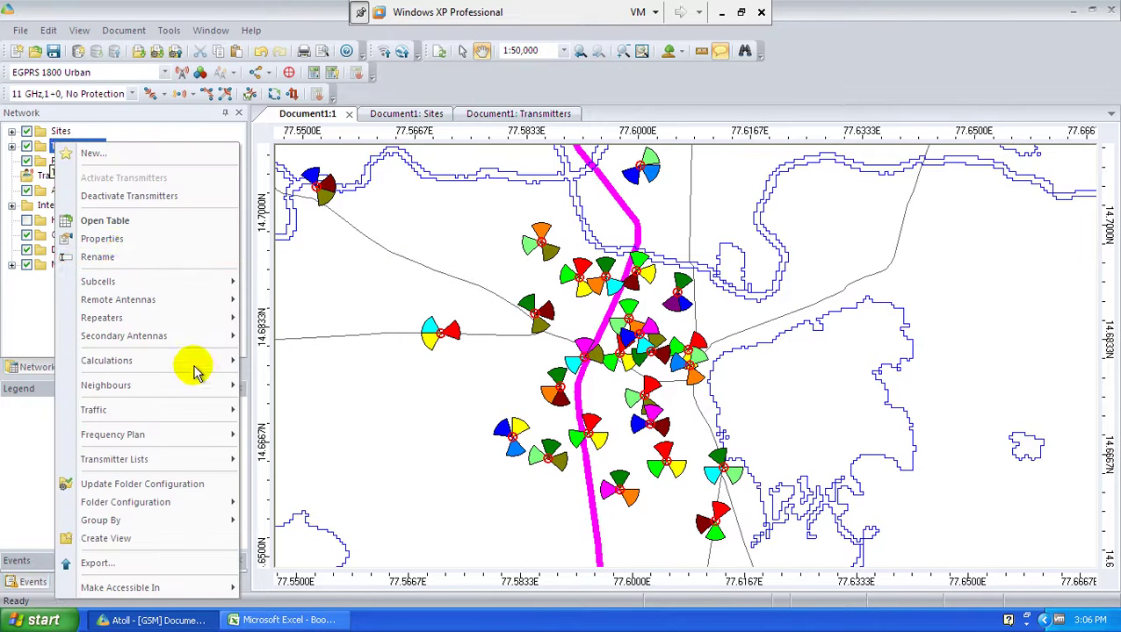
{"action": "mouse_move", "coordinate": [204, 387]}
{"action": "mouse_move", "coordinate": [209, 444]}
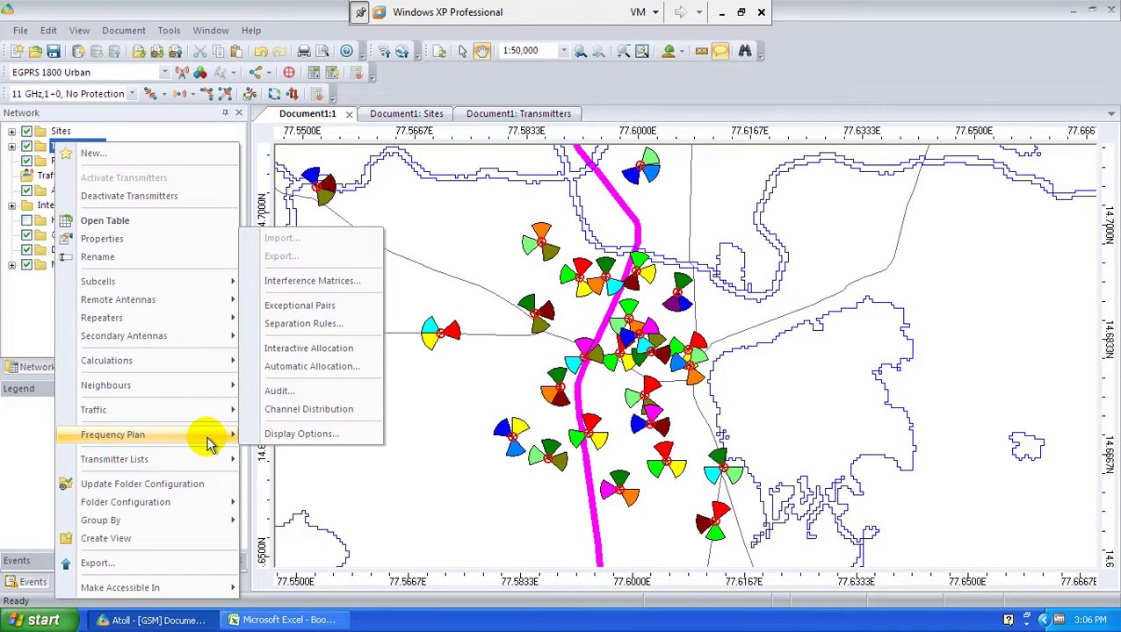
{"action": "left_click", "coordinate": [321, 375]}
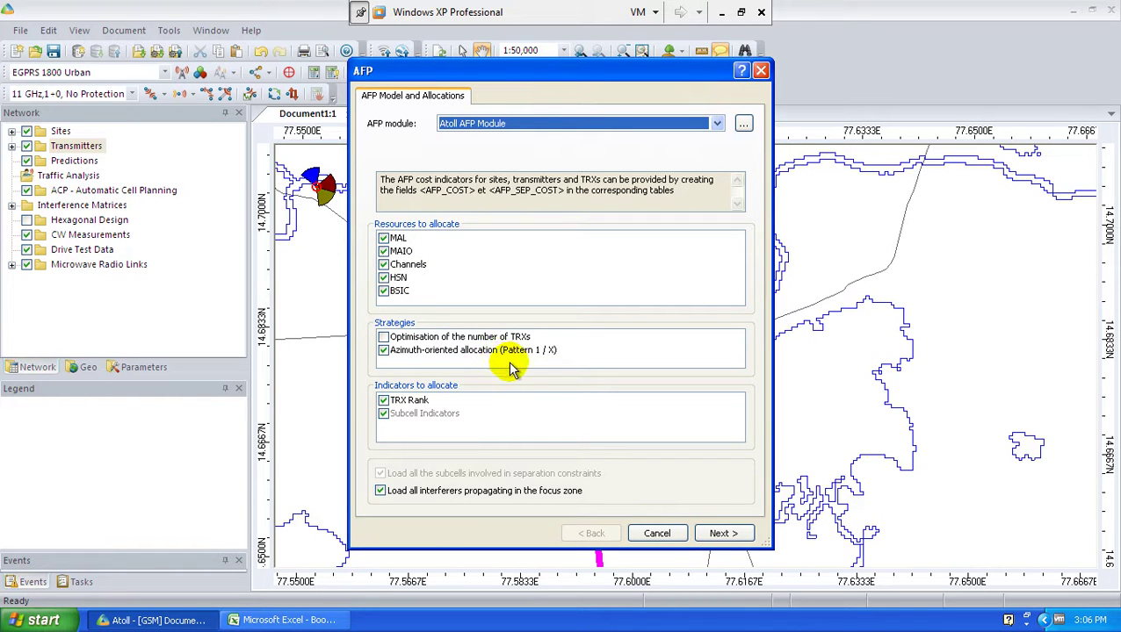
{"action": "left_click", "coordinate": [718, 533]}
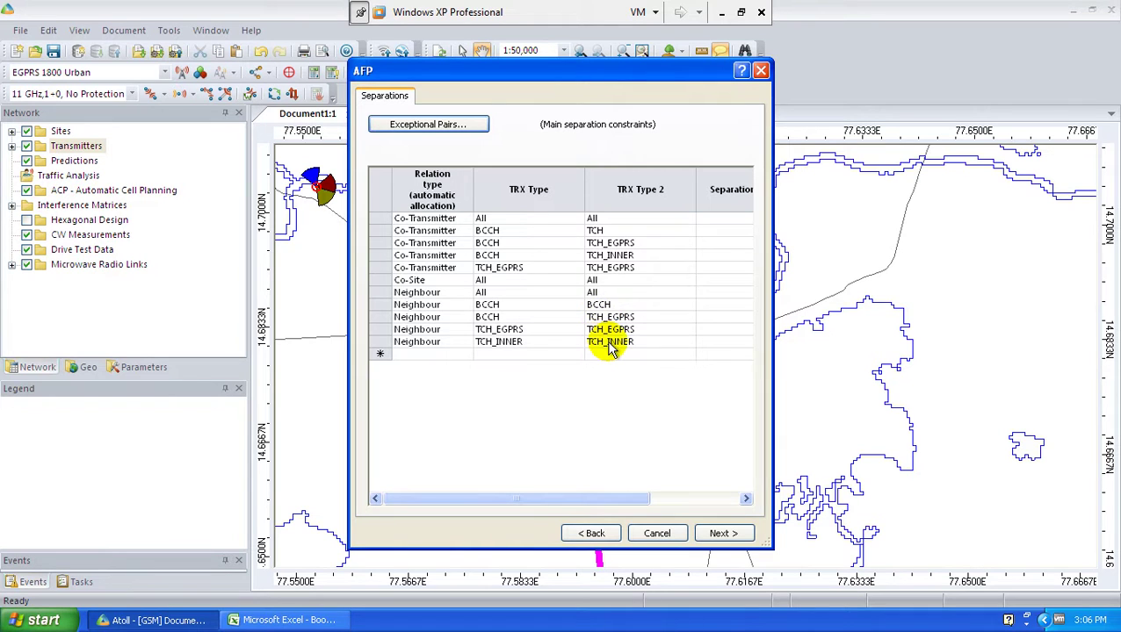
{"action": "left_click", "coordinate": [719, 533]}
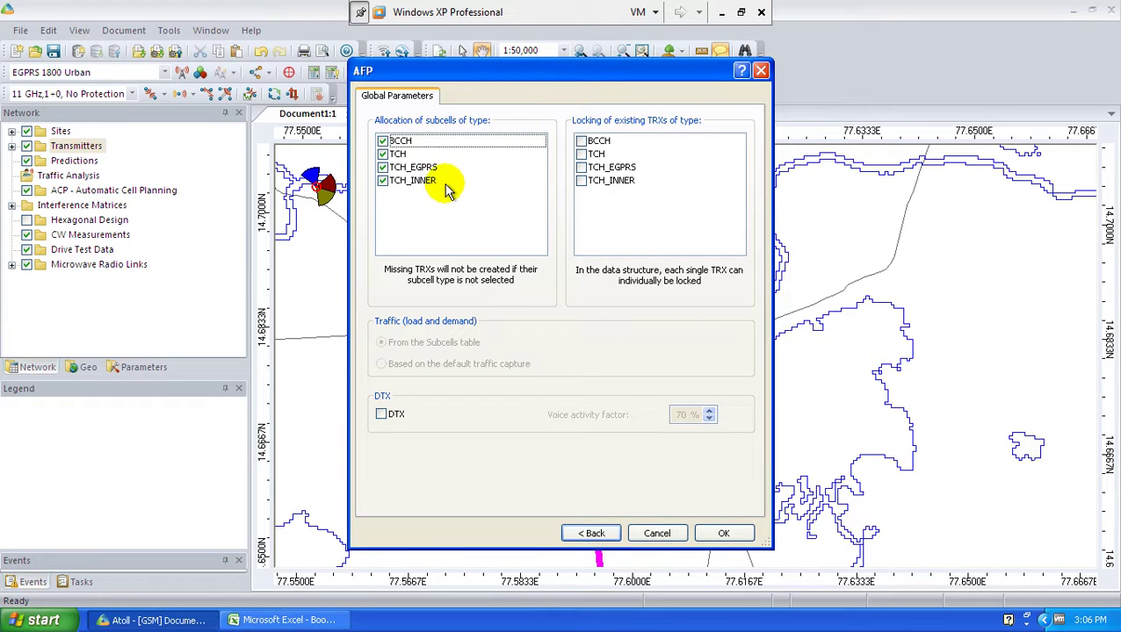
- Enable DTX with a 70 % voice activity factor for all subcell types and load the network for the AFP
{"action": "left_click", "coordinate": [383, 415]}
{"action": "left_click", "coordinate": [384, 415]}
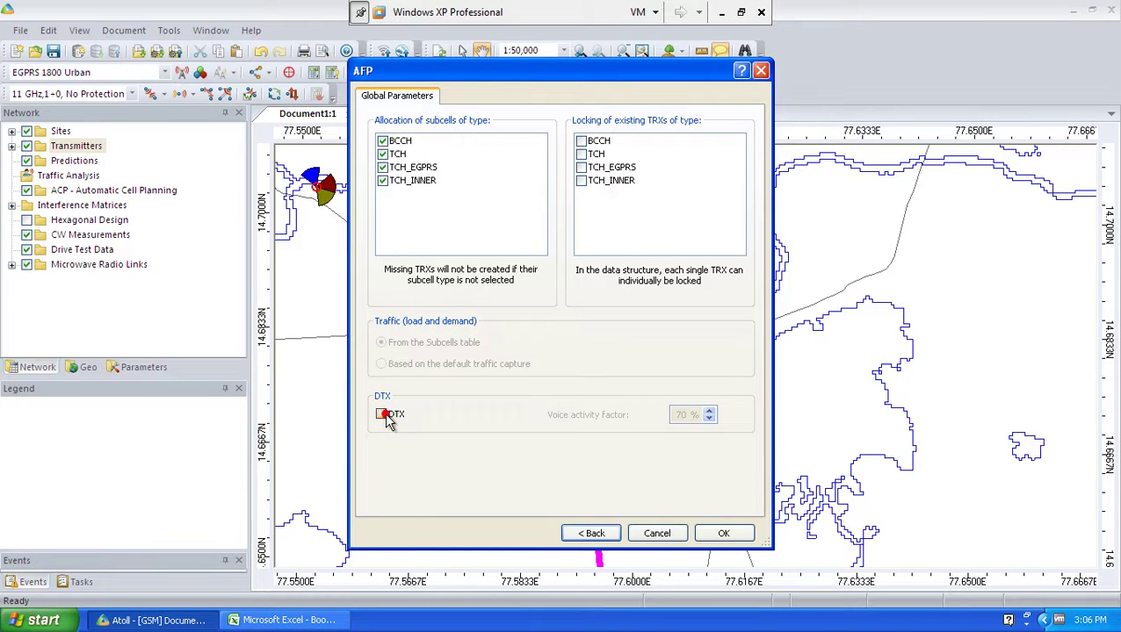
{"action": "left_click", "coordinate": [383, 415]}
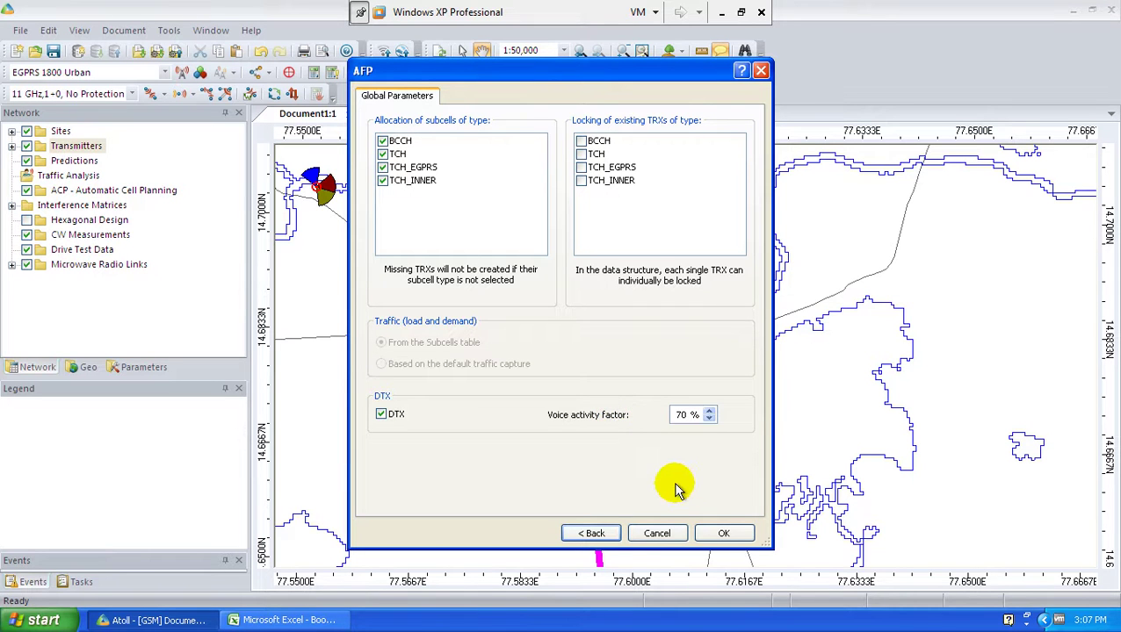
{"action": "left_click", "coordinate": [720, 535]}
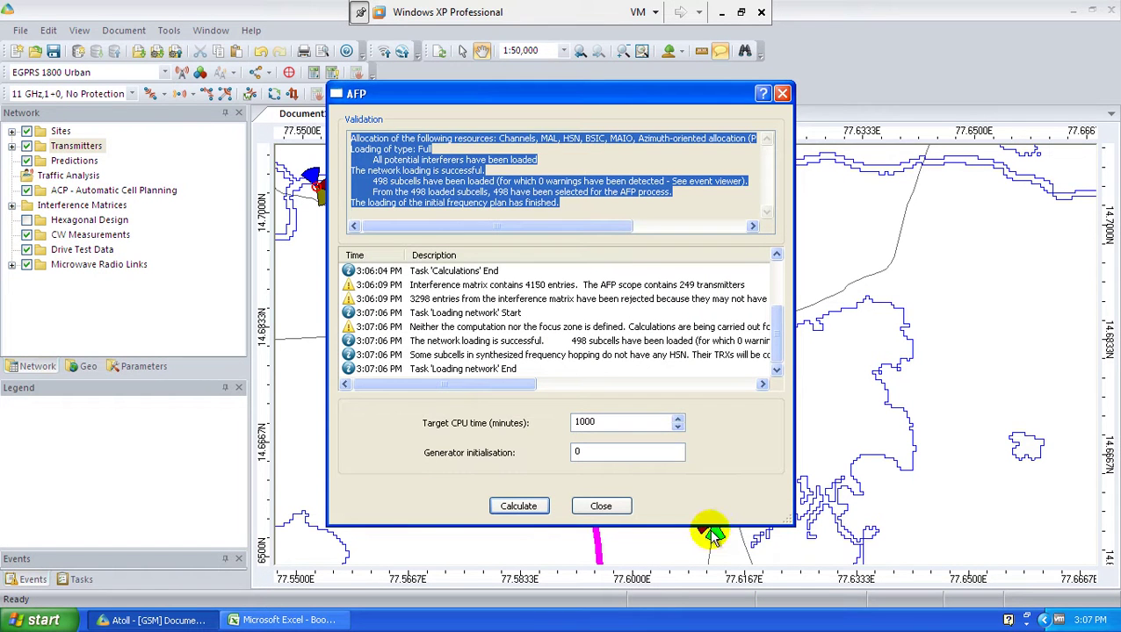
- Set the AFP target CPU time to 5 minutes and start the calculation
{"action": "left_click", "coordinate": [670, 423]}
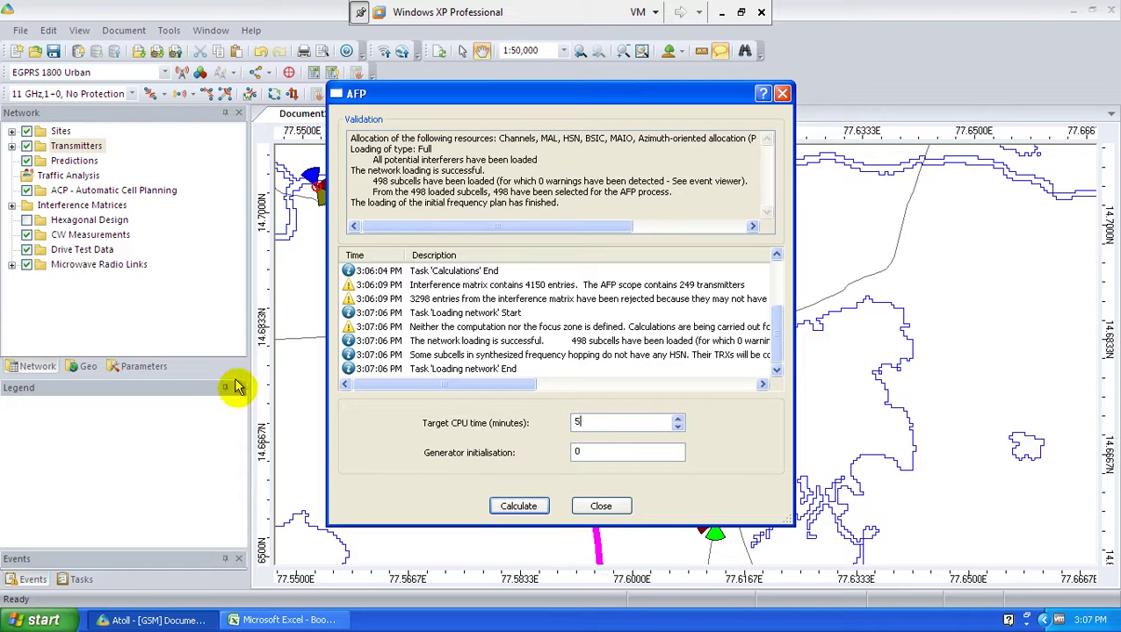
{"action": "left_click", "coordinate": [521, 510]}
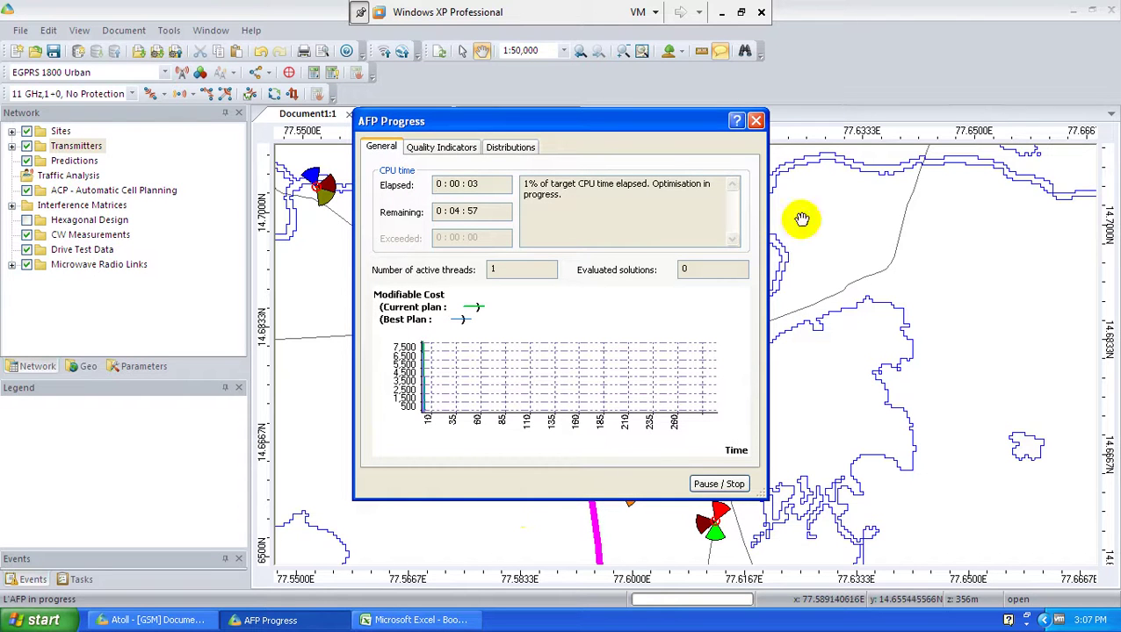
- Temporarily take the virtual machine out of full screen and reposition its window on the host desktop
{"action": "left_click", "coordinate": [742, 14]}
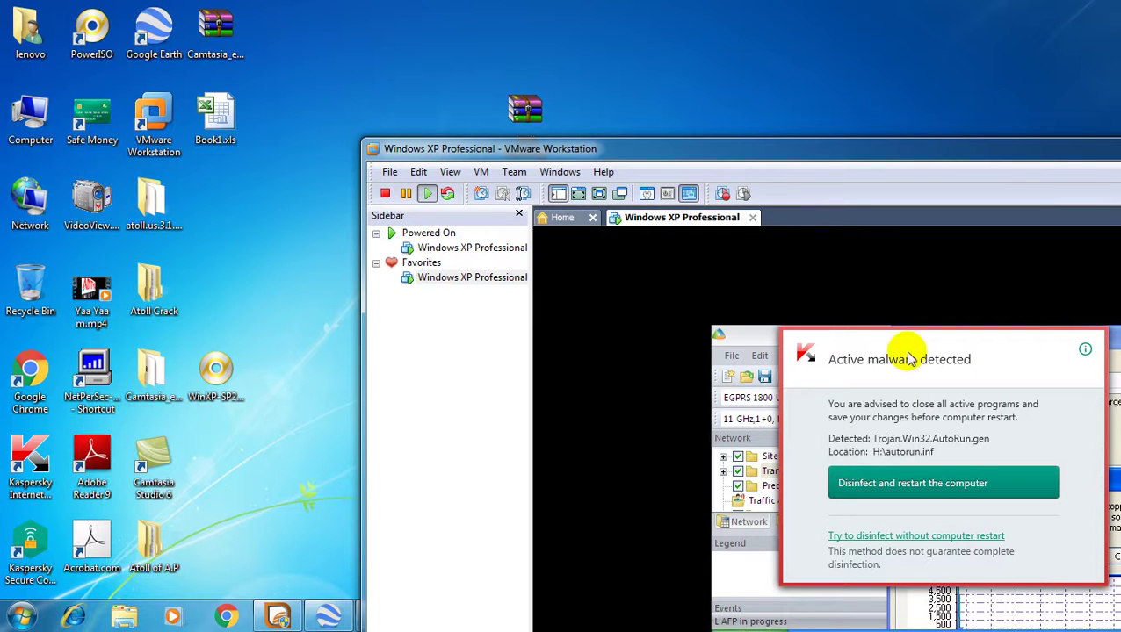
{"action": "left_click_drag", "start_coordinate": [693, 152], "coordinate": [330, 16]}
{"action": "left_click", "coordinate": [233, 56]}
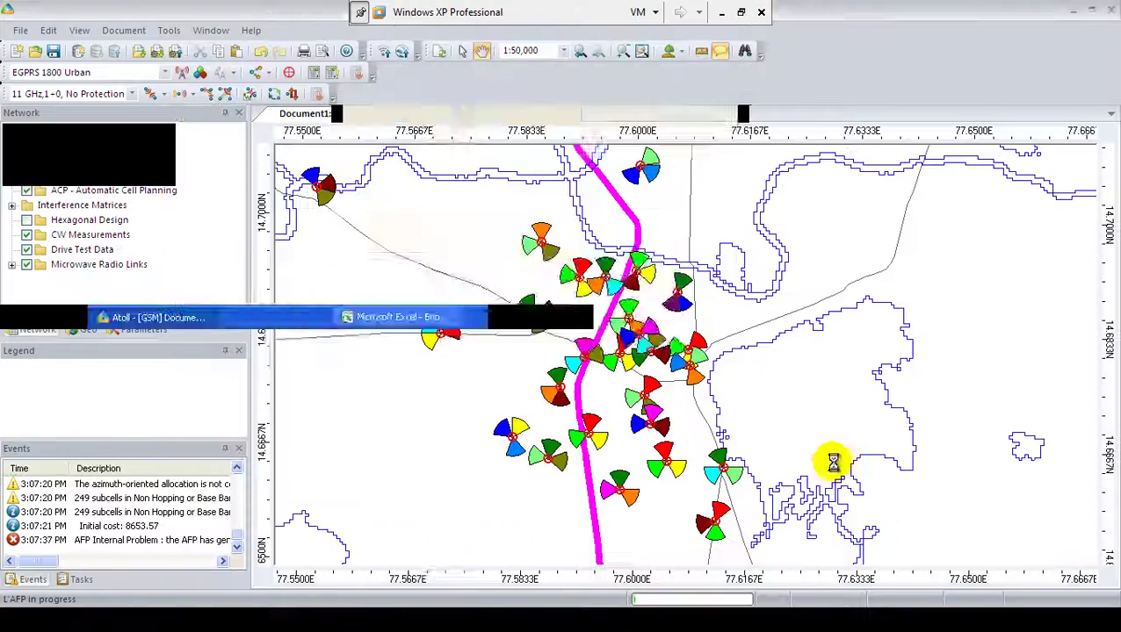
- Minimize Excel and the virtual machine to reach the host desktop, and show the hidden notification area icons
{"action": "left_click", "coordinate": [561, 334]}
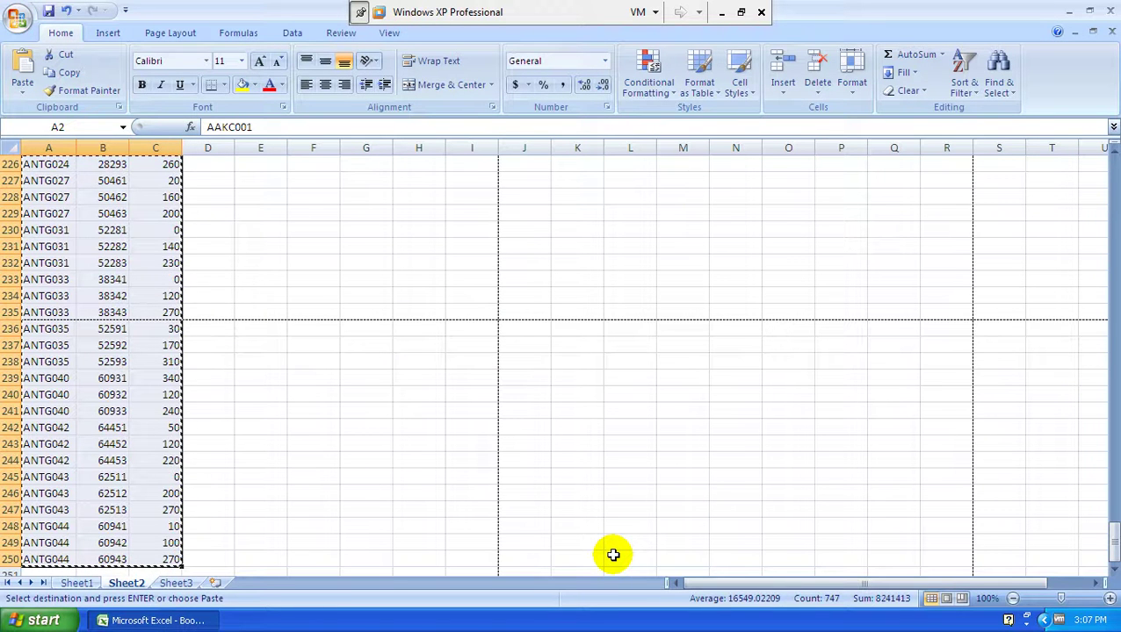
{"action": "left_click", "coordinate": [1074, 33]}
{"action": "left_click", "coordinate": [1069, 9]}
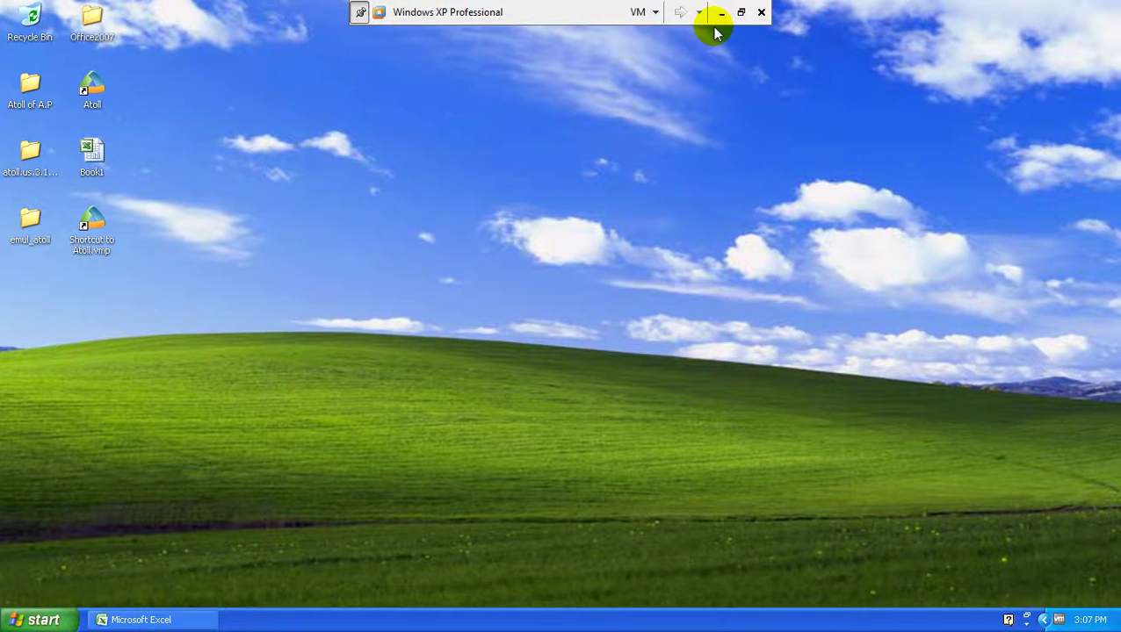
{"action": "left_click", "coordinate": [717, 11]}
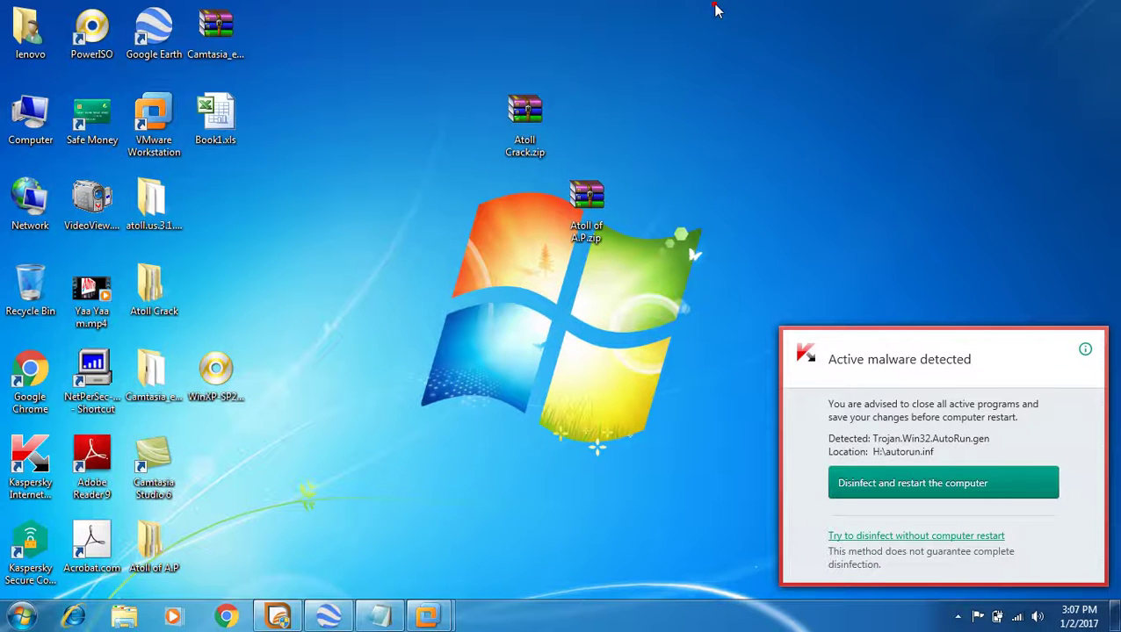
{"action": "left_click", "coordinate": [959, 615]}
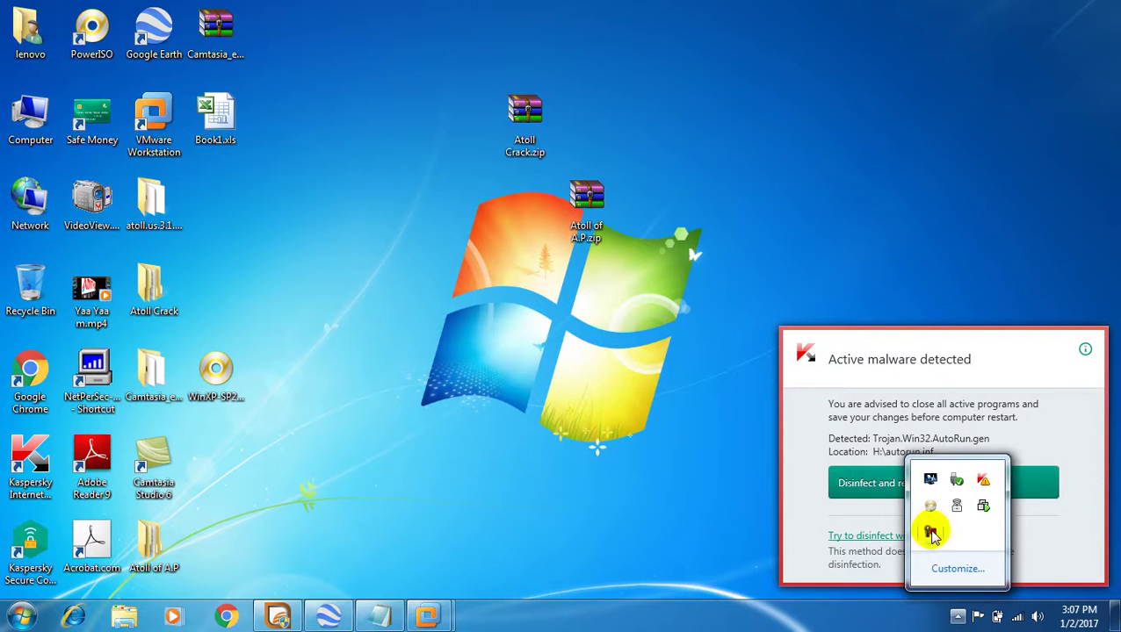